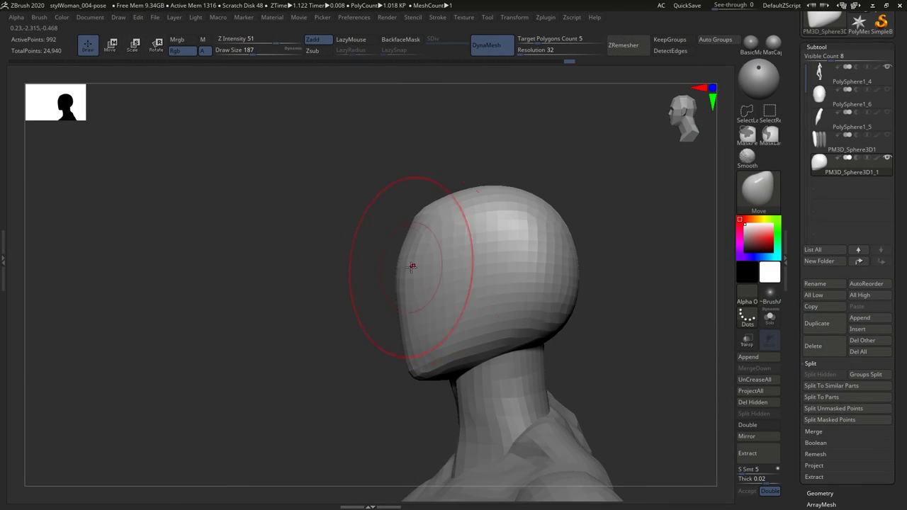
Carve a groove across the brow line with DamStandard.
{"action": "mouse_move", "coordinate": [384, 273]}
{"action": "left_mouse_down"}
{"action": "mouse_move", "coordinate": [418, 248]}
{"action": "mouse_move", "coordinate": [405, 289]}
{"action": "left_mouse_up"}
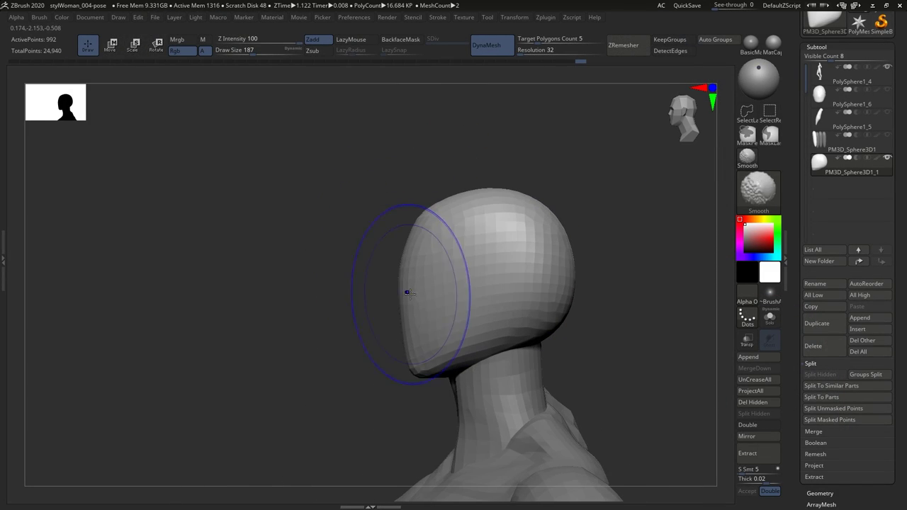
{"action": "left_click_drag", "start_coordinate": [415, 253], "coordinate": [443, 291]}
{"action": "key", "text": "b"}
{"action": "key", "text": "d"}
{"action": "key", "text": "s"}
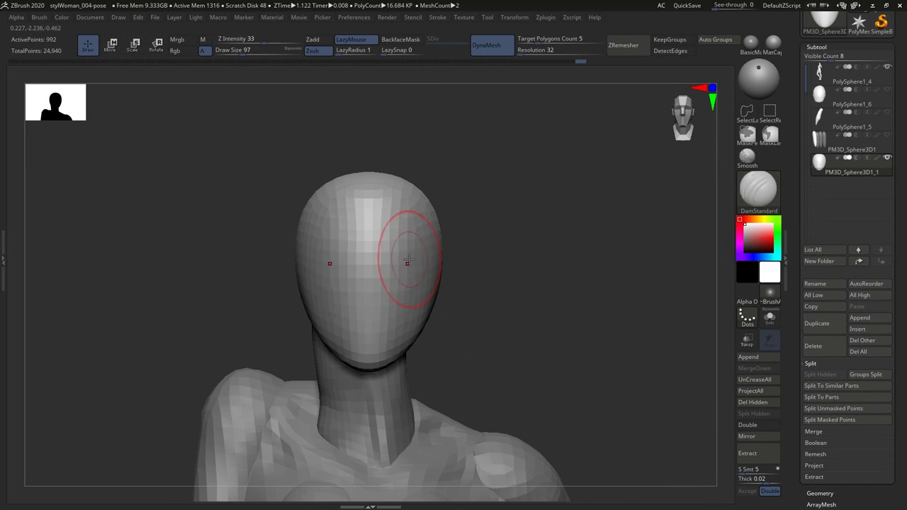
{"action": "mouse_move", "coordinate": [390, 252]}
{"action": "right_mouse_down", "text": "ctrl"}
{"action": "mouse_move", "coordinate": [399, 233]}
{"action": "mouse_move", "coordinate": [413, 289]}
{"action": "right_mouse_up", "text": "ctrl"}
{"action": "right_click_drag", "start_coordinate": [415, 237], "coordinate": [343, 255]}
{"action": "left_click_drag", "start_coordinate": [343, 255], "coordinate": [420, 254]}
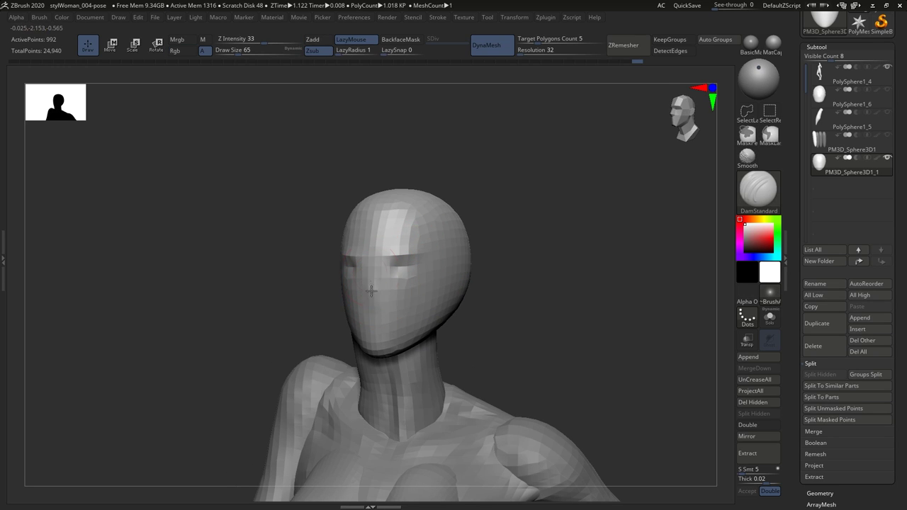
Pull out the nose and jaw with the Move brush from several angles.
{"action": "mouse_move", "coordinate": [370, 291]}
{"action": "right_mouse_down"}
{"action": "mouse_move", "coordinate": [411, 289]}
{"action": "mouse_move", "coordinate": [319, 305]}
{"action": "mouse_move", "coordinate": [383, 319]}
{"action": "right_mouse_up"}
{"action": "key", "text": "b"}
{"action": "key", "text": "m"}
{"action": "key", "text": "v"}
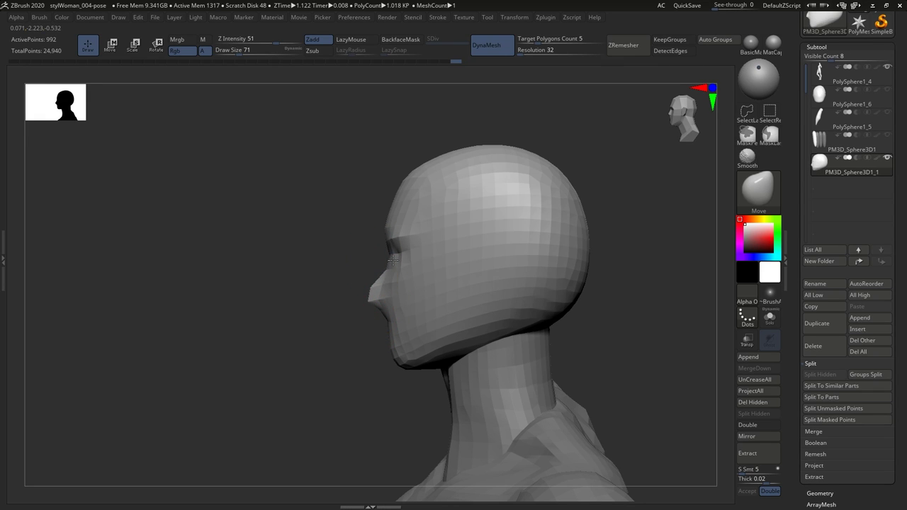
{"action": "mouse_move", "coordinate": [398, 183]}
{"action": "right_mouse_down"}
{"action": "mouse_move", "coordinate": [405, 178]}
{"action": "mouse_move", "coordinate": [448, 289]}
{"action": "right_mouse_up"}
{"action": "right_click_drag", "start_coordinate": [430, 334], "coordinate": [481, 297]}
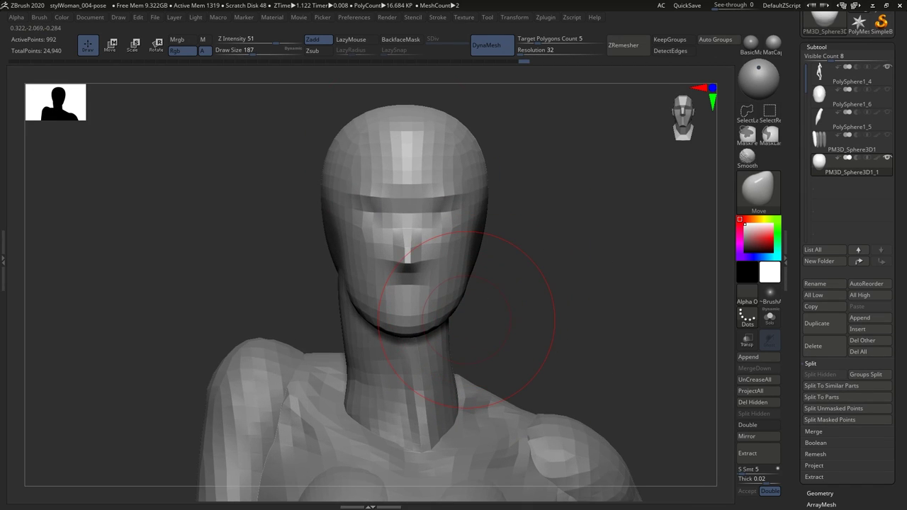
{"action": "right_click_drag", "start_coordinate": [470, 243], "coordinate": [410, 215]}
{"action": "mouse_move", "coordinate": [470, 163]}
{"action": "right_mouse_down"}
{"action": "mouse_move", "coordinate": [535, 196]}
{"action": "mouse_move", "coordinate": [518, 267]}
{"action": "mouse_move", "coordinate": [415, 300]}
{"action": "mouse_move", "coordinate": [434, 269]}
{"action": "right_mouse_up"}
Build up the ears with ClayBuildup, then push the jaw into shape with Move.
{"action": "key", "text": "b"}
{"action": "key", "text": "c"}
{"action": "key", "text": "b"}
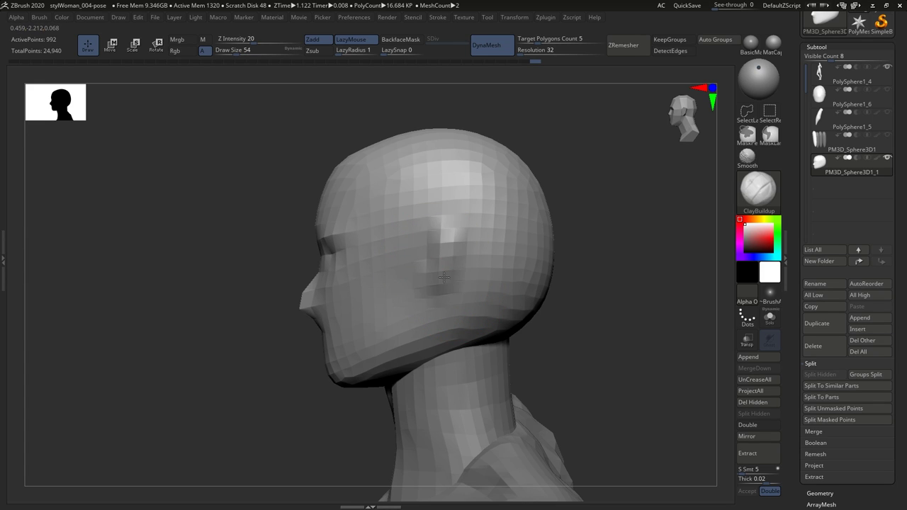
{"action": "right_click_drag", "start_coordinate": [439, 281], "coordinate": [456, 253]}
{"action": "key", "text": "b"}
{"action": "key", "text": "m"}
{"action": "key", "text": "v"}
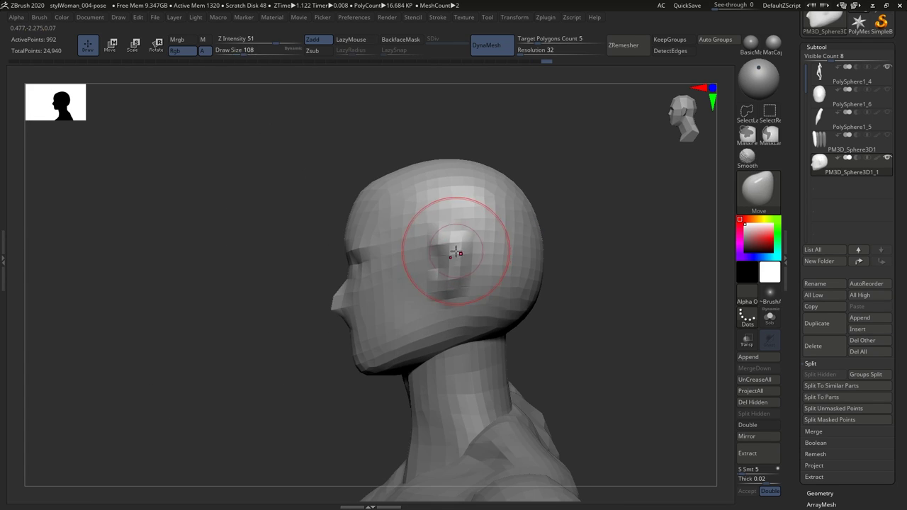
{"action": "mouse_move", "coordinate": [452, 288]}
{"action": "right_mouse_down"}
{"action": "mouse_move", "coordinate": [431, 233]}
{"action": "mouse_move", "coordinate": [532, 233]}
{"action": "mouse_move", "coordinate": [470, 222]}
{"action": "mouse_move", "coordinate": [510, 283]}
{"action": "mouse_move", "coordinate": [426, 347]}
{"action": "mouse_move", "coordinate": [466, 346]}
{"action": "right_mouse_up"}
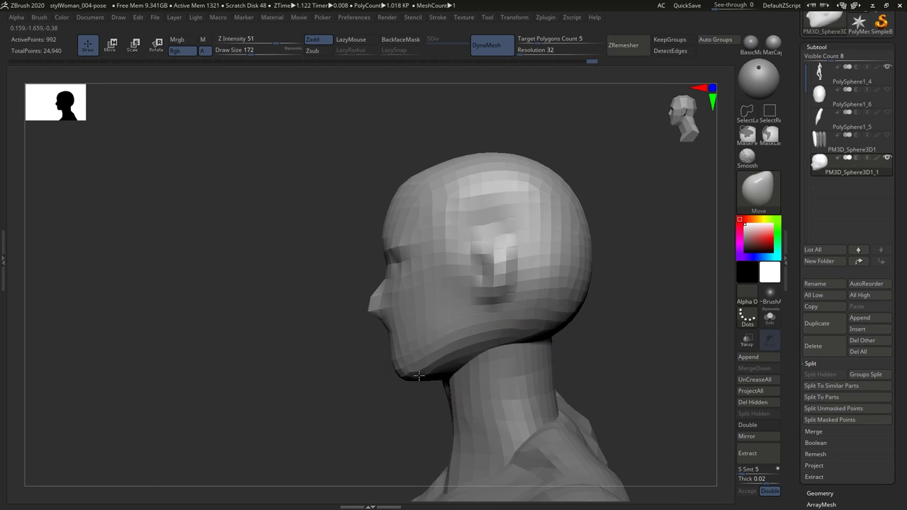
{"action": "mouse_move", "coordinate": [400, 372]}
{"action": "right_mouse_down"}
{"action": "mouse_move", "coordinate": [421, 349]}
{"action": "mouse_move", "coordinate": [434, 206]}
{"action": "mouse_move", "coordinate": [481, 281]}
{"action": "mouse_move", "coordinate": [413, 284]}
{"action": "mouse_move", "coordinate": [491, 279]}
{"action": "right_mouse_up"}
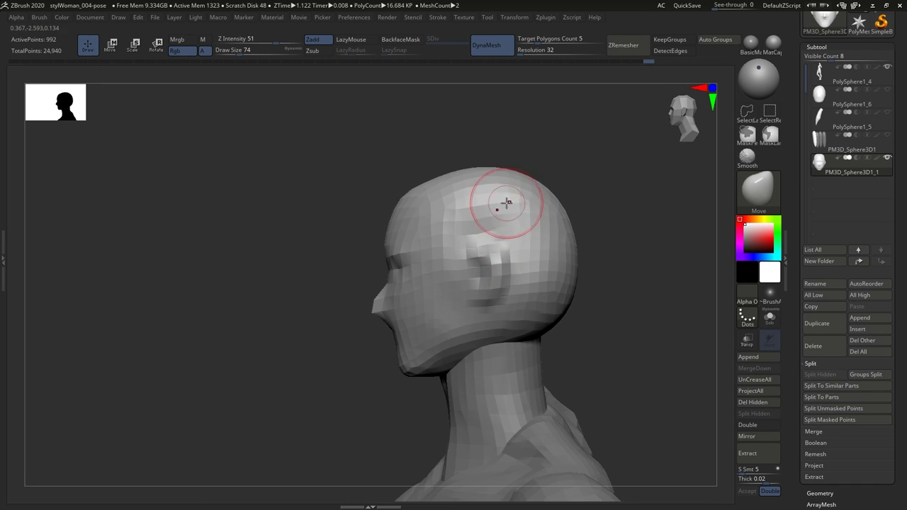
{"action": "mouse_move", "coordinate": [508, 204]}
{"action": "right_mouse_down"}
{"action": "mouse_move", "coordinate": [506, 233]}
{"action": "mouse_move", "coordinate": [458, 219]}
{"action": "mouse_move", "coordinate": [428, 160]}
{"action": "mouse_move", "coordinate": [405, 329]}
{"action": "mouse_move", "coordinate": [395, 323]}
{"action": "mouse_move", "coordinate": [392, 299]}
{"action": "mouse_move", "coordinate": [404, 299]}
{"action": "mouse_move", "coordinate": [384, 272]}
{"action": "mouse_move", "coordinate": [515, 263]}
{"action": "mouse_move", "coordinate": [435, 324]}
{"action": "mouse_move", "coordinate": [433, 348]}
{"action": "mouse_move", "coordinate": [396, 262]}
{"action": "right_mouse_up"}
Add more clay around the head and Shift-smooth the forehead.
{"action": "key", "text": "b"}
{"action": "key", "text": "c"}
{"action": "key", "text": "b"}
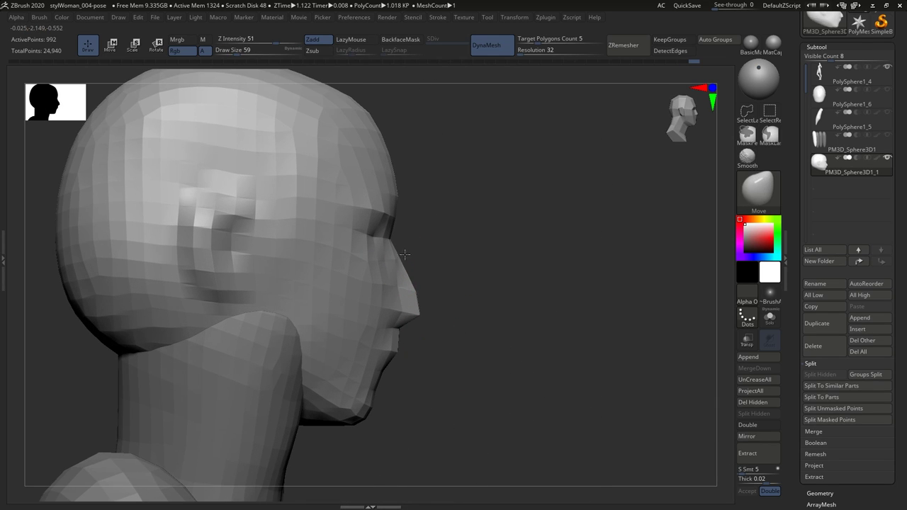
{"action": "mouse_move", "coordinate": [426, 310]}
{"action": "right_mouse_down"}
{"action": "mouse_move", "coordinate": [407, 300]}
{"action": "mouse_move", "coordinate": [466, 206]}
{"action": "mouse_move", "coordinate": [457, 276]}
{"action": "mouse_move", "coordinate": [510, 280]}
{"action": "mouse_move", "coordinate": [435, 274]}
{"action": "mouse_move", "coordinate": [448, 310]}
{"action": "mouse_move", "coordinate": [443, 260]}
{"action": "mouse_move", "coordinate": [454, 234]}
{"action": "mouse_move", "coordinate": [492, 210]}
{"action": "mouse_move", "coordinate": [519, 92]}
{"action": "mouse_move", "coordinate": [466, 246]}
{"action": "mouse_move", "coordinate": [459, 227]}
{"action": "mouse_move", "coordinate": [441, 243]}
{"action": "mouse_move", "coordinate": [487, 235]}
{"action": "mouse_move", "coordinate": [492, 259]}
{"action": "right_mouse_up"}
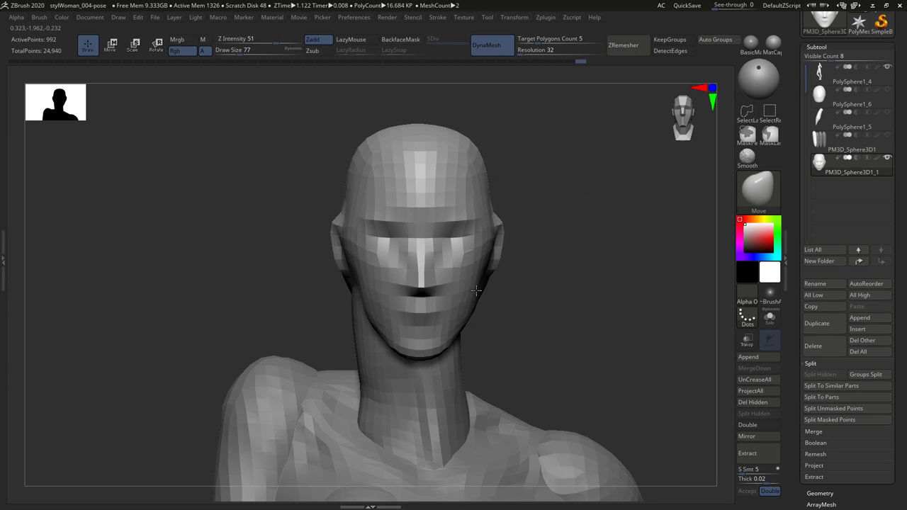
{"action": "mouse_move", "coordinate": [462, 299]}
{"action": "right_mouse_down"}
{"action": "mouse_move", "coordinate": [399, 300]}
{"action": "mouse_move", "coordinate": [466, 324]}
{"action": "mouse_move", "coordinate": [496, 305]}
{"action": "mouse_move", "coordinate": [523, 286]}
{"action": "mouse_move", "coordinate": [546, 202]}
{"action": "right_mouse_up"}
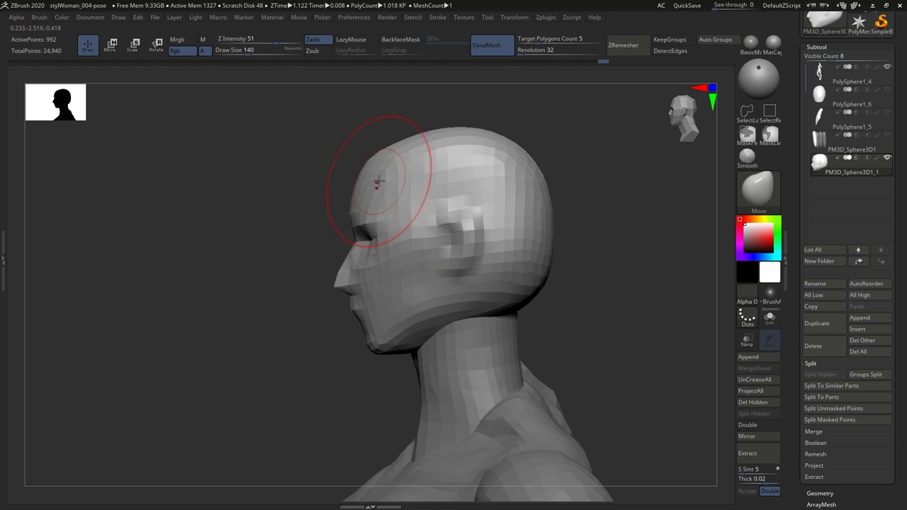
{"action": "left_click_drag", "start_coordinate": [367, 183], "coordinate": [363, 198], "text": "shift"}
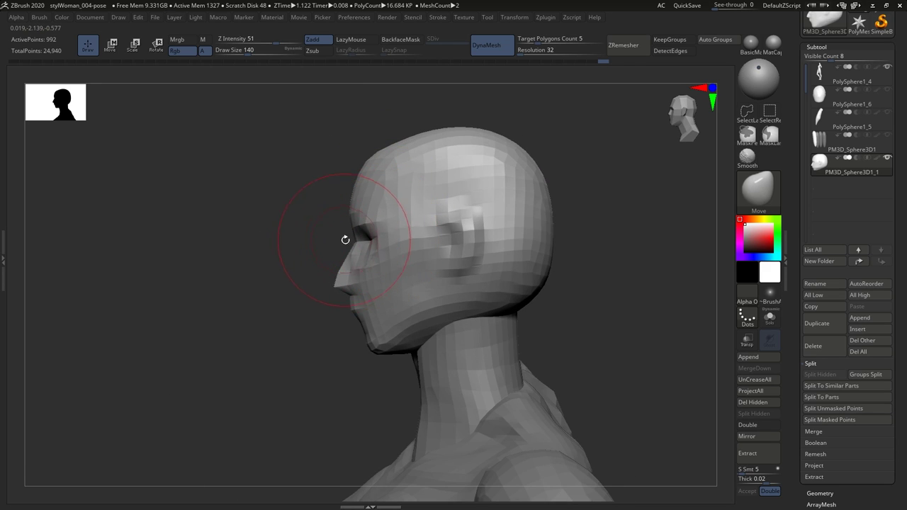
{"action": "right_click_drag", "start_coordinate": [345, 239], "coordinate": [432, 107]}
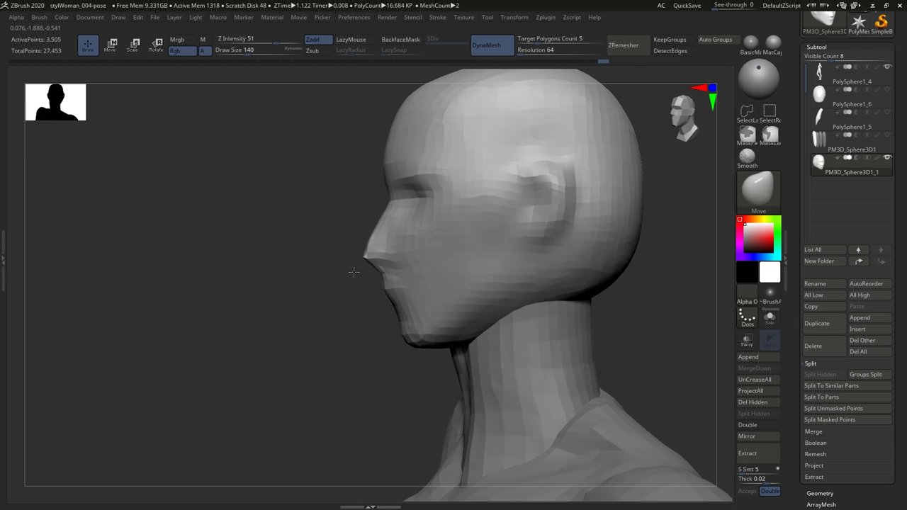
Carve ear detail with DamStandard from a side view.
{"action": "mouse_move", "coordinate": [334, 213]}
{"action": "right_mouse_down"}
{"action": "mouse_move", "coordinate": [439, 213]}
{"action": "mouse_move", "coordinate": [417, 207]}
{"action": "mouse_move", "coordinate": [419, 223]}
{"action": "right_mouse_up"}
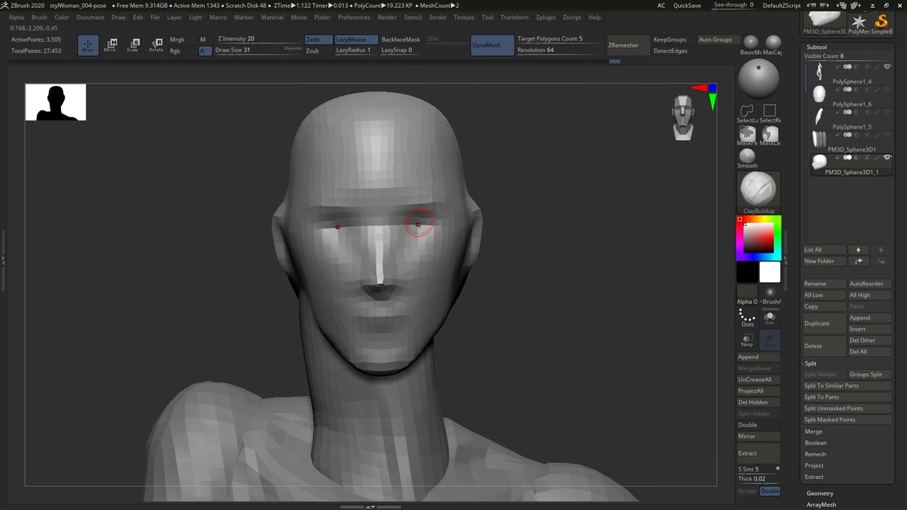
{"action": "right_click_drag", "start_coordinate": [447, 195], "coordinate": [455, 190]}
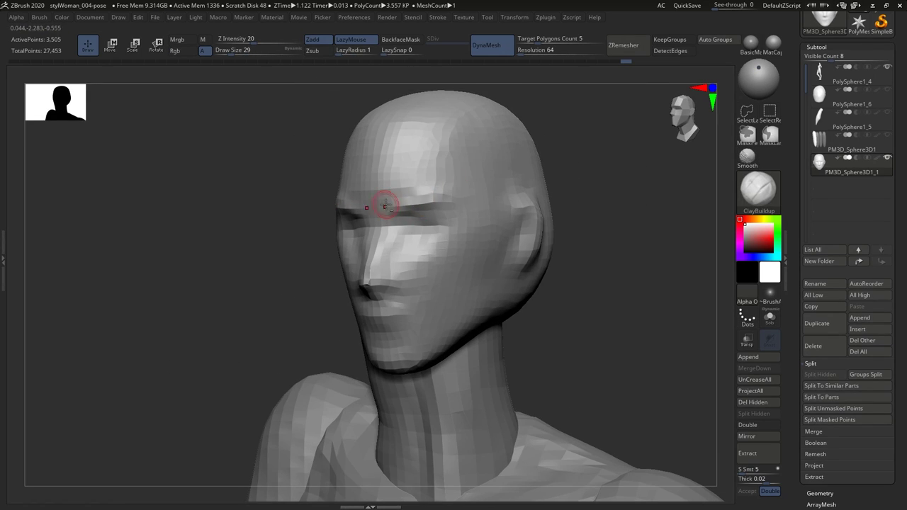
{"action": "mouse_move", "coordinate": [384, 206]}
{"action": "right_mouse_down"}
{"action": "mouse_move", "coordinate": [393, 197]}
{"action": "mouse_move", "coordinate": [439, 200]}
{"action": "mouse_move", "coordinate": [520, 229]}
{"action": "mouse_move", "coordinate": [500, 253]}
{"action": "mouse_move", "coordinate": [437, 248]}
{"action": "mouse_move", "coordinate": [481, 243]}
{"action": "right_mouse_up"}
{"action": "key", "text": "b"}
{"action": "key", "text": "d"}
{"action": "key", "text": "s"}
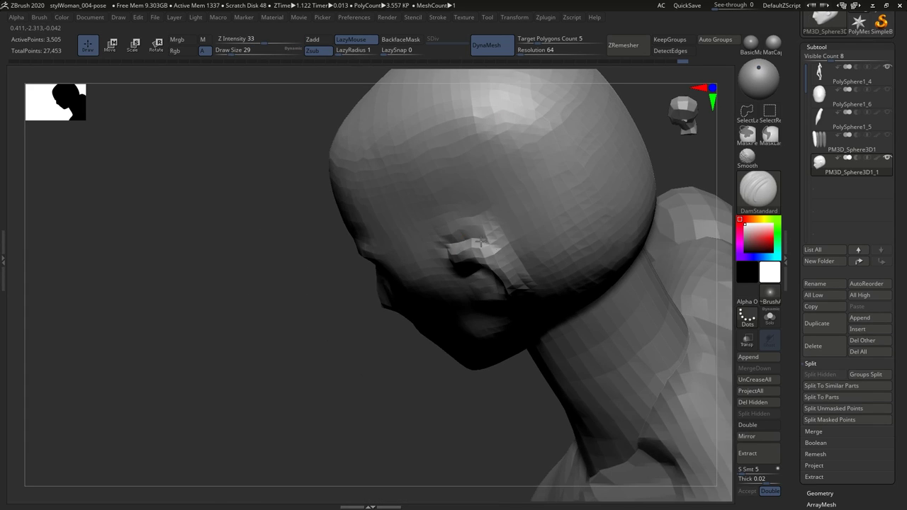
{"action": "right_click_drag", "start_coordinate": [522, 264], "coordinate": [532, 273]}
{"action": "mouse_move", "coordinate": [528, 308]}
{"action": "right_mouse_down"}
{"action": "mouse_move", "coordinate": [442, 259]}
{"action": "mouse_move", "coordinate": [512, 291]}
{"action": "mouse_move", "coordinate": [480, 263]}
{"action": "mouse_move", "coordinate": [524, 261]}
{"action": "mouse_move", "coordinate": [500, 300]}
{"action": "mouse_move", "coordinate": [449, 289]}
{"action": "right_mouse_up"}
Reshape the nose and forehead with an enlarged Move brush.
{"action": "key", "text": "b"}
{"action": "key", "text": "m"}
{"action": "key", "text": "v"}
{"action": "key", "text": "]"}
{"action": "key", "text": "]"}
{"action": "key", "text": "]"}
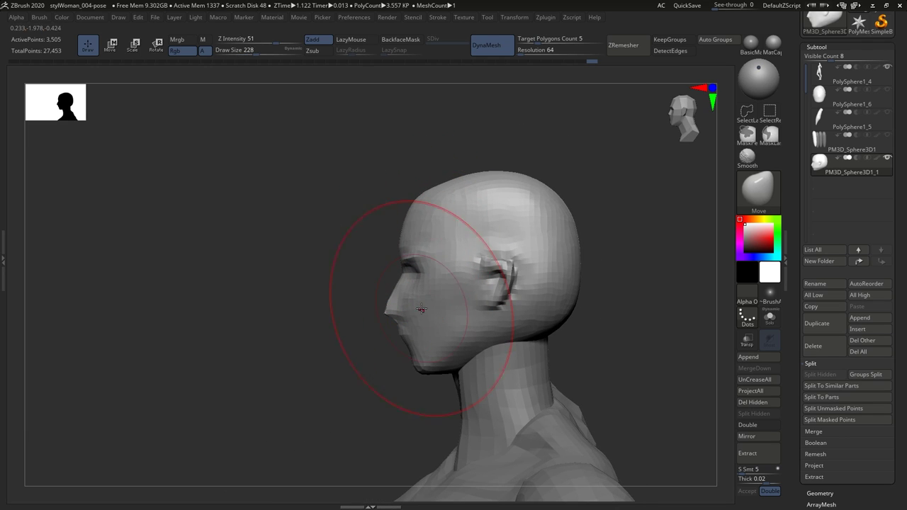
{"action": "mouse_move", "coordinate": [408, 364]}
{"action": "right_mouse_down", "text": "ctrl"}
{"action": "mouse_move", "coordinate": [446, 350]}
{"action": "mouse_move", "coordinate": [435, 333]}
{"action": "mouse_move", "coordinate": [400, 342]}
{"action": "mouse_move", "coordinate": [426, 346]}
{"action": "mouse_move", "coordinate": [371, 310]}
{"action": "right_mouse_up", "text": "ctrl"}
Lengthen the face and jaw with a size-120 Move brush.
{"action": "key", "text": "b"}
{"action": "key", "text": "c"}
{"action": "key", "text": "b"}
{"action": "type", "text": "bmvs120"}
{"action": "key", "text": "Return"}
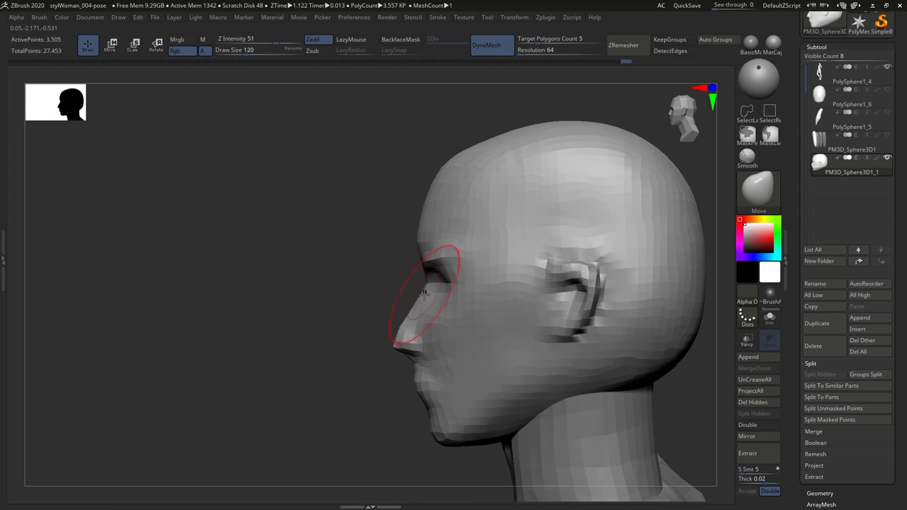
{"action": "mouse_move", "coordinate": [424, 293]}
{"action": "right_mouse_down", "text": "ctrl"}
{"action": "mouse_move", "coordinate": [405, 279]}
{"action": "mouse_move", "coordinate": [385, 318]}
{"action": "right_mouse_up", "text": "ctrl"}
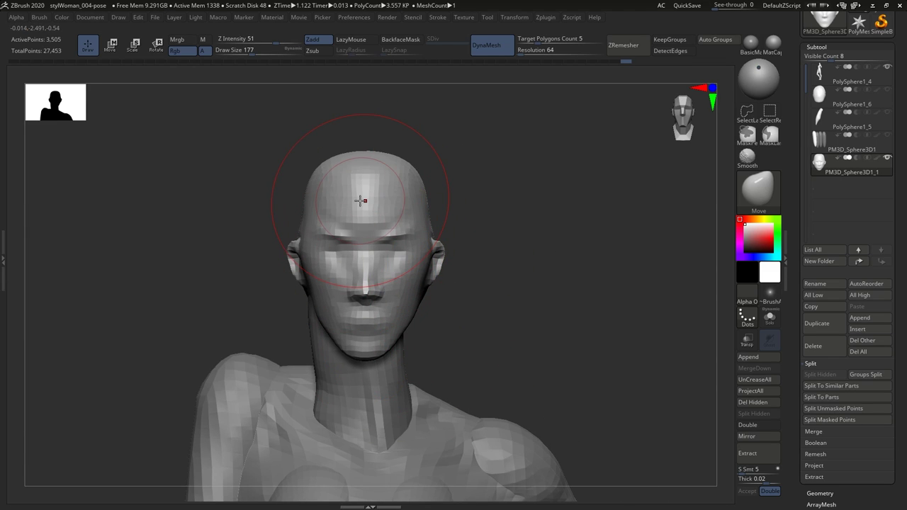
{"action": "mouse_move", "coordinate": [431, 253]}
{"action": "right_mouse_down", "text": "ctrl"}
{"action": "mouse_move", "coordinate": [426, 241]}
{"action": "mouse_move", "coordinate": [360, 225]}
{"action": "mouse_move", "coordinate": [397, 223]}
{"action": "mouse_move", "coordinate": [369, 223]}
{"action": "mouse_move", "coordinate": [394, 222]}
{"action": "mouse_move", "coordinate": [384, 330]}
{"action": "right_mouse_up", "text": "ctrl"}
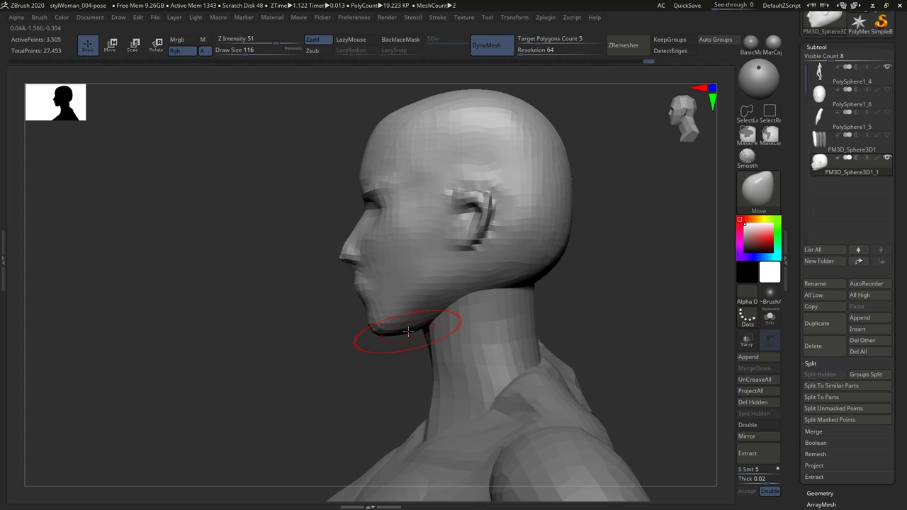
{"action": "mouse_move", "coordinate": [502, 267]}
{"action": "right_mouse_down"}
{"action": "mouse_move", "coordinate": [555, 310]}
{"action": "mouse_move", "coordinate": [405, 334]}
{"action": "right_mouse_up"}
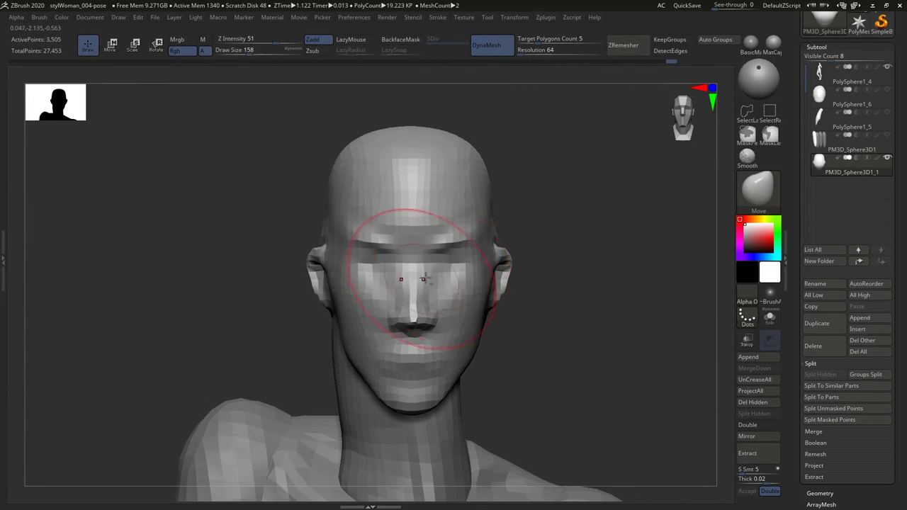
{"action": "mouse_move", "coordinate": [454, 212]}
{"action": "right_mouse_down"}
{"action": "mouse_move", "coordinate": [440, 231]}
{"action": "mouse_move", "coordinate": [433, 219]}
{"action": "mouse_move", "coordinate": [398, 230]}
{"action": "mouse_move", "coordinate": [496, 233]}
{"action": "mouse_move", "coordinate": [384, 226]}
{"action": "right_mouse_up"}
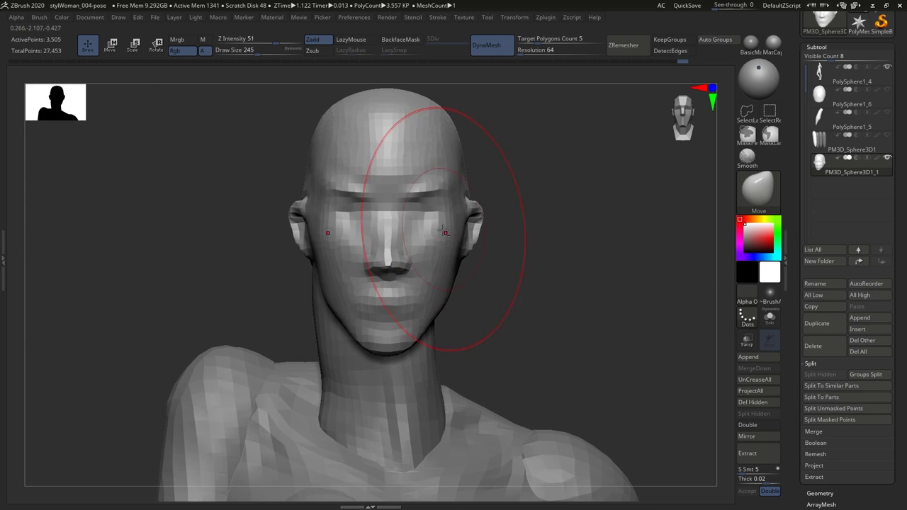
Begin building up the cheeks with ClayBuildup.
{"action": "key", "text": "b"}
{"action": "key", "text": "c"}
{"action": "key", "text": "b"}
{"action": "right_click_drag", "start_coordinate": [449, 267], "coordinate": [445, 267]}
{"action": "mouse_move", "coordinate": [468, 229]}
{"action": "right_mouse_down"}
{"action": "mouse_move", "coordinate": [531, 241]}
{"action": "mouse_move", "coordinate": [438, 283]}
{"action": "mouse_move", "coordinate": [425, 297]}
{"action": "mouse_move", "coordinate": [344, 314]}
{"action": "mouse_move", "coordinate": [470, 303]}
{"action": "mouse_move", "coordinate": [513, 313]}
{"action": "right_mouse_up"}
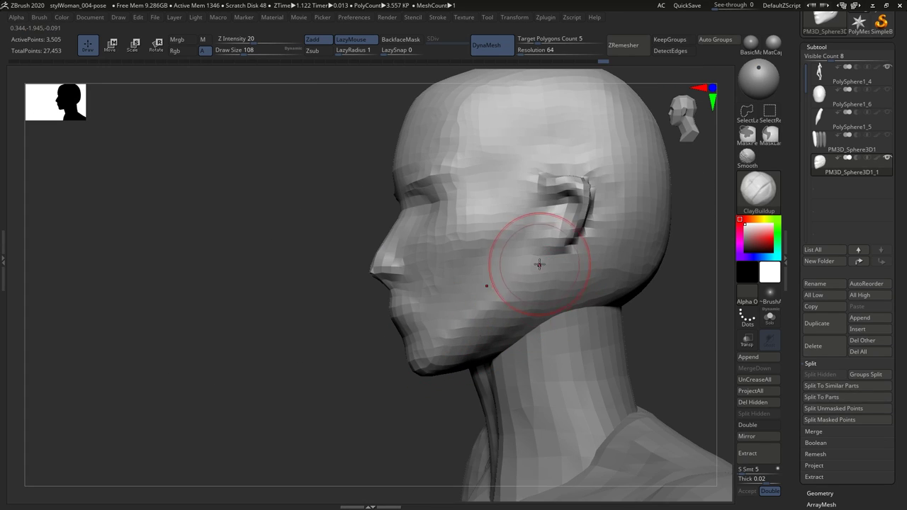
Switch to the Move brush and shrink it to reshape the face sides.
{"action": "right_click_drag", "start_coordinate": [540, 264], "coordinate": [537, 202]}
{"action": "key", "text": "b"}
{"action": "key", "text": "m"}
{"action": "key", "text": "v"}
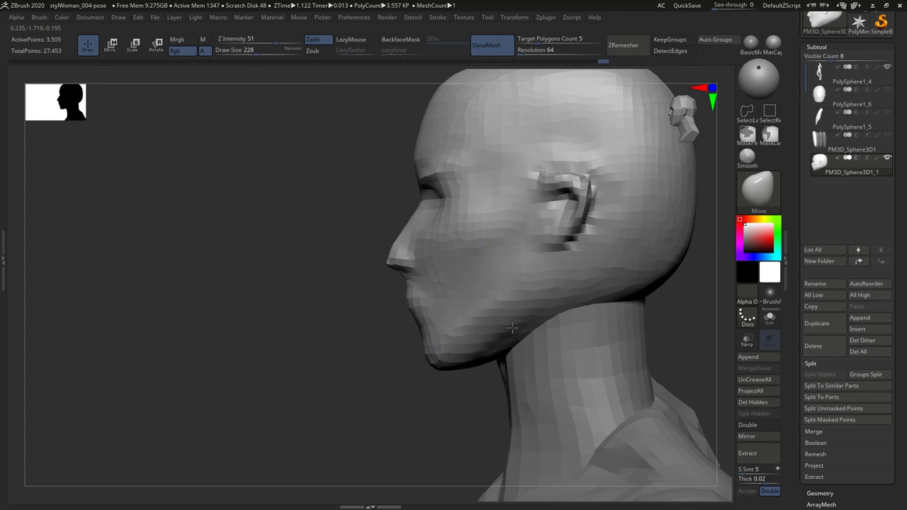
{"action": "mouse_move", "coordinate": [512, 327]}
{"action": "right_mouse_down"}
{"action": "mouse_move", "coordinate": [567, 300]}
{"action": "mouse_move", "coordinate": [395, 310]}
{"action": "right_mouse_up"}
{"action": "key", "text": "s"}
{"action": "left_click_drag", "start_coordinate": [395, 310], "coordinate": [380, 307]}
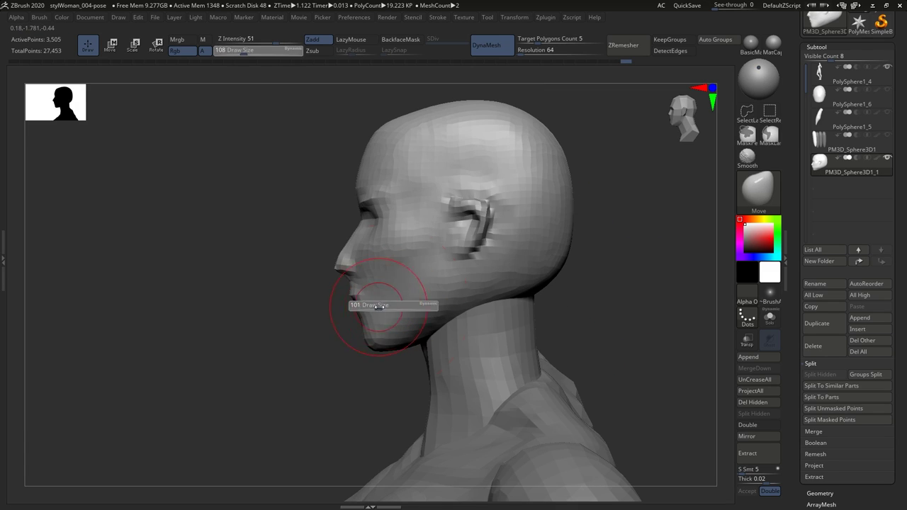
Push out the cheeks and nose profile with a Move brush of about 124.
{"action": "mouse_move", "coordinate": [361, 234]}
{"action": "right_mouse_down"}
{"action": "mouse_move", "coordinate": [365, 213]}
{"action": "mouse_move", "coordinate": [333, 298]}
{"action": "mouse_move", "coordinate": [319, 307]}
{"action": "right_mouse_up"}
{"action": "key", "text": "s"}
{"action": "left_click_drag", "start_coordinate": [318, 308], "coordinate": [321, 304]}
{"action": "right_click_drag", "start_coordinate": [321, 305], "coordinate": [404, 270]}
{"action": "key", "text": "s"}
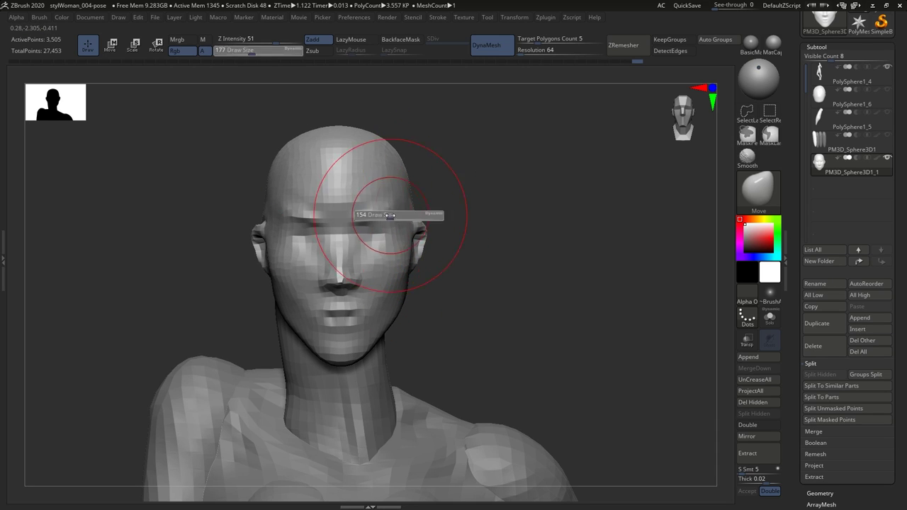
{"action": "left_click_drag", "start_coordinate": [396, 207], "coordinate": [401, 207]}
{"action": "mouse_move", "coordinate": [369, 234]}
{"action": "right_mouse_down"}
{"action": "mouse_move", "coordinate": [403, 231]}
{"action": "mouse_move", "coordinate": [391, 321]}
{"action": "mouse_move", "coordinate": [255, 324]}
{"action": "right_mouse_up"}
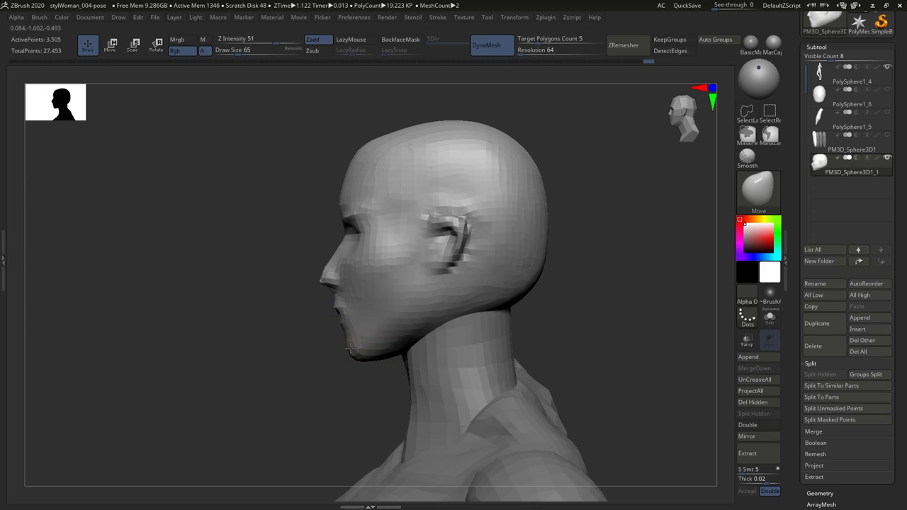
{"action": "right_click_drag", "start_coordinate": [284, 297], "coordinate": [403, 270]}
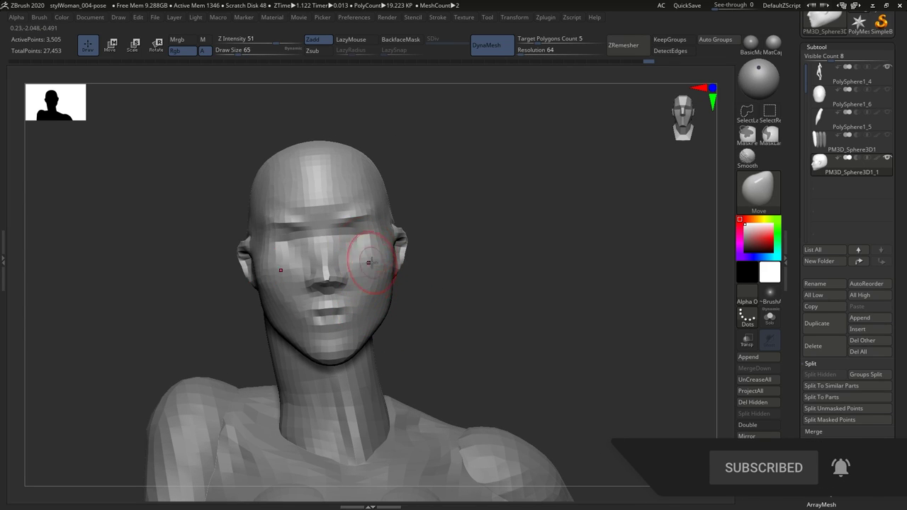
{"action": "right_click_drag", "start_coordinate": [414, 269], "coordinate": [392, 290]}
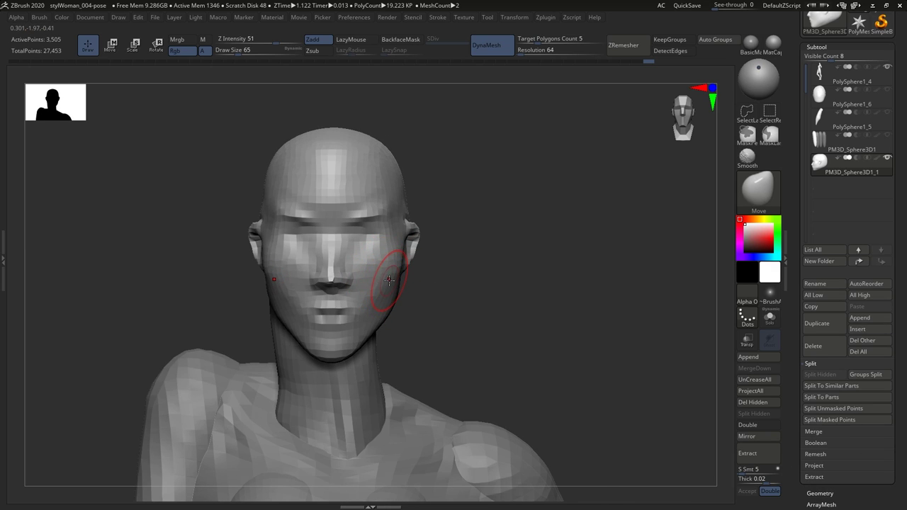
{"action": "mouse_move", "coordinate": [391, 281]}
{"action": "right_mouse_down"}
{"action": "mouse_move", "coordinate": [371, 284]}
{"action": "mouse_move", "coordinate": [396, 319]}
{"action": "mouse_move", "coordinate": [371, 291]}
{"action": "right_mouse_up"}
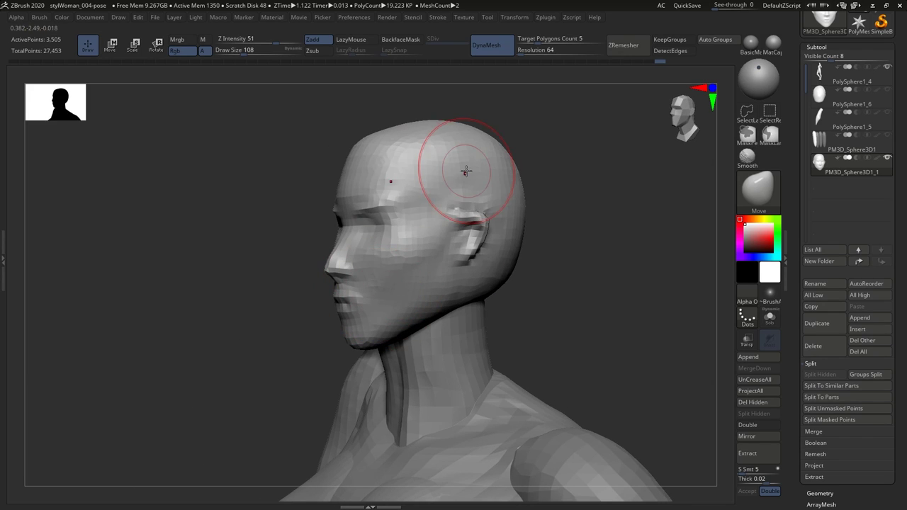
{"action": "mouse_move", "coordinate": [560, 87]}
{"action": "right_mouse_down"}
{"action": "mouse_move", "coordinate": [445, 237]}
{"action": "mouse_move", "coordinate": [444, 213]}
{"action": "mouse_move", "coordinate": [469, 259]}
{"action": "right_mouse_up"}
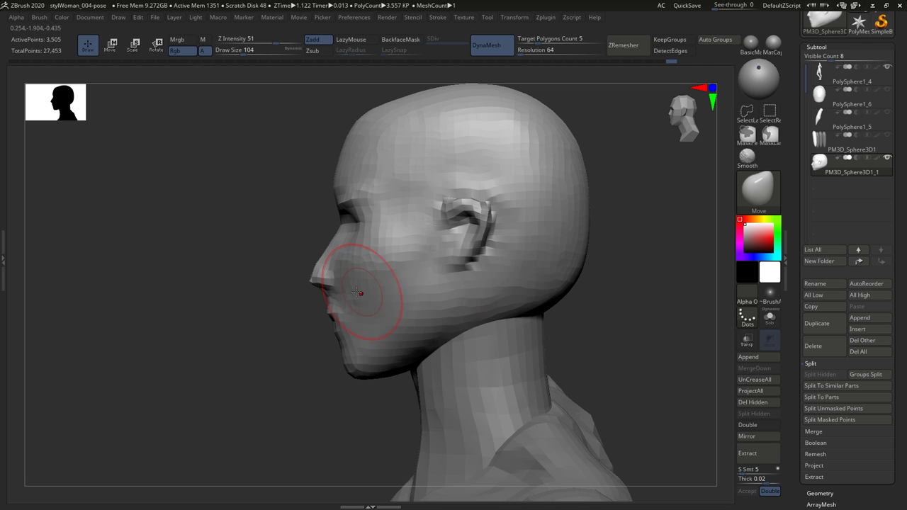
{"action": "mouse_move", "coordinate": [420, 224]}
{"action": "right_mouse_down"}
{"action": "mouse_move", "coordinate": [471, 225]}
{"action": "mouse_move", "coordinate": [456, 274]}
{"action": "mouse_move", "coordinate": [435, 243]}
{"action": "mouse_move", "coordinate": [455, 228]}
{"action": "right_mouse_up"}
Smooth the face with the brush set to about 80, then return to Move.
{"action": "key", "text": "b"}
{"action": "key", "text": "c"}
{"action": "key", "text": "b"}
{"action": "key", "text": "s"}
{"action": "mouse_move", "coordinate": [418, 255]}
{"action": "right_mouse_down"}
{"action": "mouse_move", "coordinate": [444, 231]}
{"action": "mouse_move", "coordinate": [456, 236]}
{"action": "right_mouse_up"}
{"action": "mouse_move", "coordinate": [461, 236]}
{"action": "right_mouse_down"}
{"action": "mouse_move", "coordinate": [496, 255]}
{"action": "mouse_move", "coordinate": [553, 260]}
{"action": "mouse_move", "coordinate": [506, 271]}
{"action": "mouse_move", "coordinate": [550, 342]}
{"action": "mouse_move", "coordinate": [496, 360]}
{"action": "mouse_move", "coordinate": [537, 304]}
{"action": "mouse_move", "coordinate": [469, 288]}
{"action": "right_mouse_up"}
{"action": "key", "text": "b"}
{"action": "key", "text": "m"}
{"action": "key", "text": "v"}
{"action": "right_click_drag", "start_coordinate": [503, 202], "coordinate": [510, 285]}
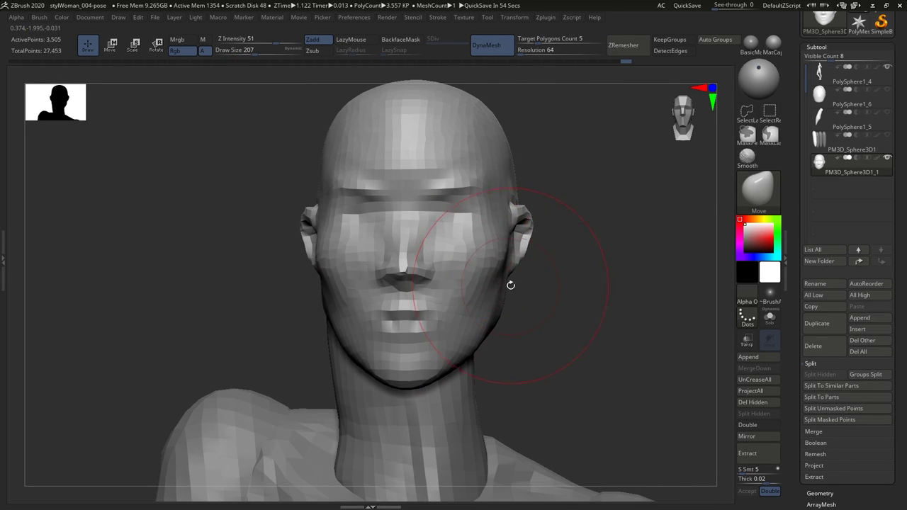
{"action": "mouse_move", "coordinate": [519, 224]}
{"action": "right_mouse_down", "text": "ctrl"}
{"action": "mouse_move", "coordinate": [526, 234]}
{"action": "mouse_move", "coordinate": [385, 192]}
{"action": "mouse_move", "coordinate": [416, 267]}
{"action": "mouse_move", "coordinate": [419, 197]}
{"action": "mouse_move", "coordinate": [430, 200]}
{"action": "mouse_move", "coordinate": [394, 314]}
{"action": "mouse_move", "coordinate": [415, 330]}
{"action": "mouse_move", "coordinate": [428, 326]}
{"action": "right_mouse_up", "text": "ctrl"}
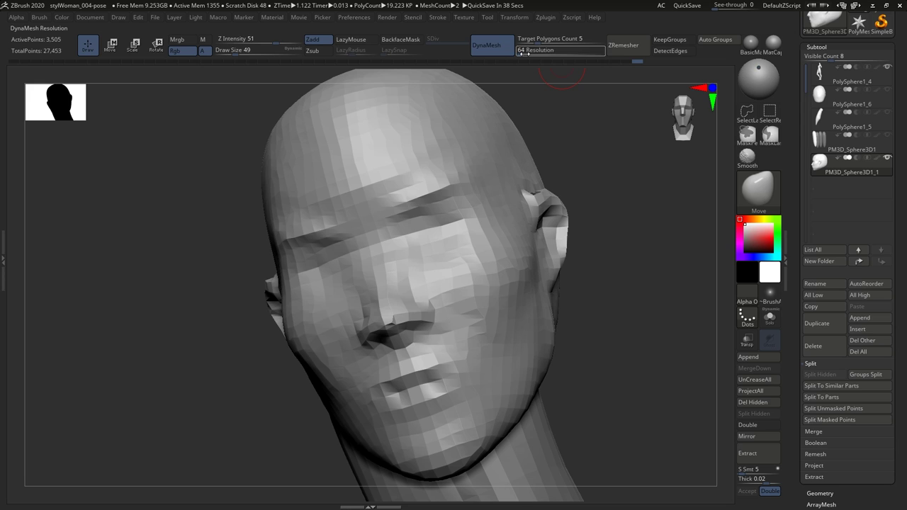
Remesh the head with DynaMesh at resolution 104.
{"action": "left_click_drag", "start_coordinate": [523, 52], "coordinate": [523, 51]}
{"action": "left_click_drag", "start_coordinate": [588, 326], "coordinate": [543, 319], "text": "ctrl"}
{"action": "mouse_move", "coordinate": [542, 318]}
{"action": "right_mouse_down", "text": "ctrl"}
{"action": "mouse_move", "coordinate": [496, 255]}
{"action": "mouse_move", "coordinate": [410, 284]}
{"action": "mouse_move", "coordinate": [354, 205]}
{"action": "right_mouse_up", "text": "ctrl"}
Build up the brow with size-83 ClayBuildup, smooth the forehead, and insert a sphere subtool.
{"action": "key", "text": "b"}
{"action": "key", "text": "c"}
{"action": "key", "text": "b"}
{"action": "key", "text": "s"}
{"action": "left_click_drag", "start_coordinate": [355, 209], "coordinate": [360, 182]}
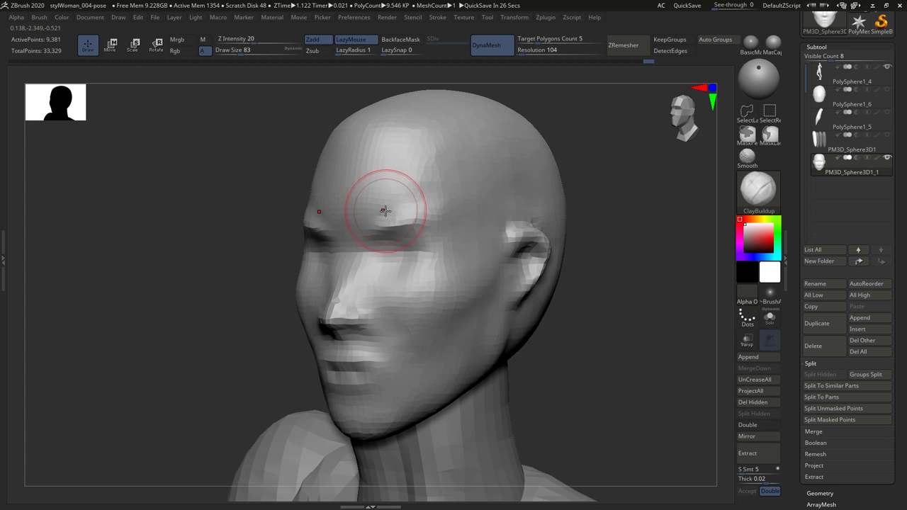
{"action": "mouse_move", "coordinate": [371, 205]}
{"action": "right_mouse_down", "text": "shift"}
{"action": "mouse_move", "coordinate": [393, 241]}
{"action": "mouse_move", "coordinate": [365, 219]}
{"action": "mouse_move", "coordinate": [408, 239]}
{"action": "right_mouse_up", "text": "shift"}
{"action": "key", "text": "shift"}
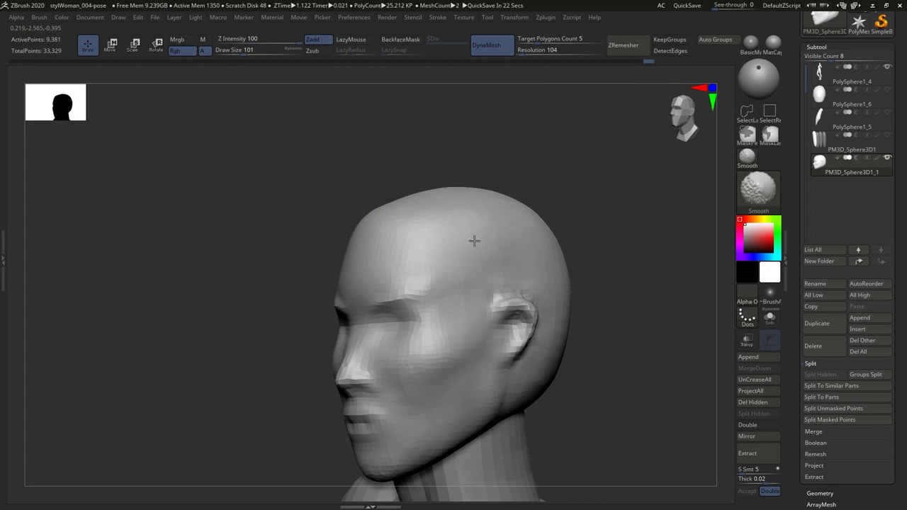
{"action": "right_click_drag", "start_coordinate": [435, 209], "coordinate": [400, 205], "text": "shift"}
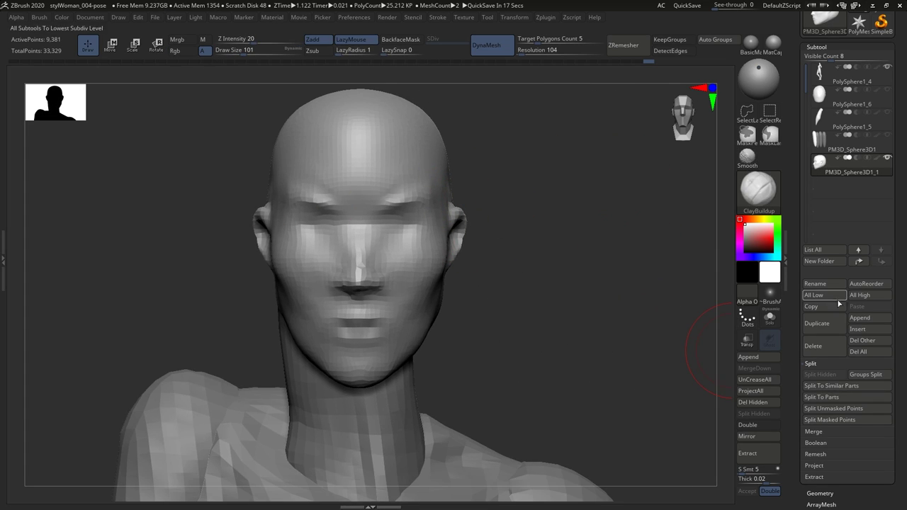
{"action": "left_click", "coordinate": [859, 329]}
{"action": "left_click", "coordinate": [543, 312]}
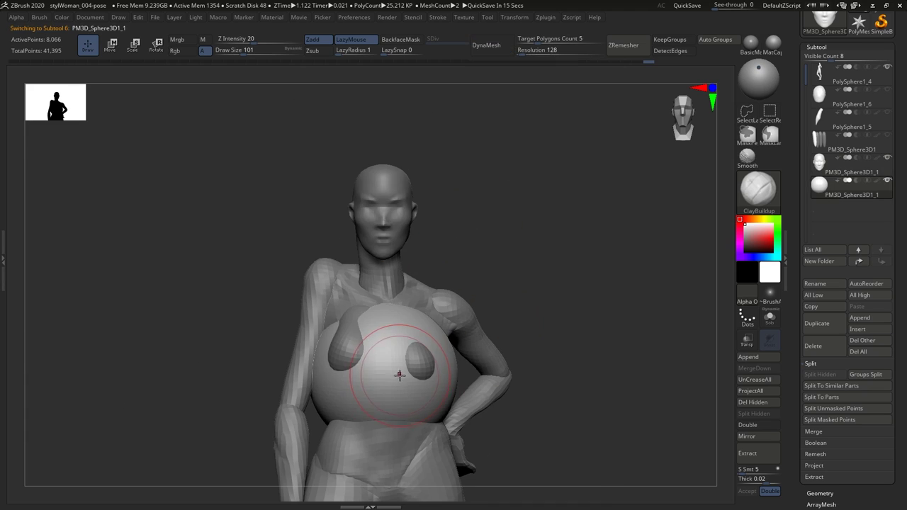
Scale the sphere to eyeball size and seat it in the eye socket with Transpose.
{"action": "key", "text": "w"}
{"action": "left_click_drag", "start_coordinate": [382, 320], "coordinate": [381, 162]}
{"action": "left_click_drag", "start_coordinate": [381, 212], "coordinate": [458, 249]}
{"action": "right_click_drag", "start_coordinate": [458, 249], "coordinate": [400, 170]}
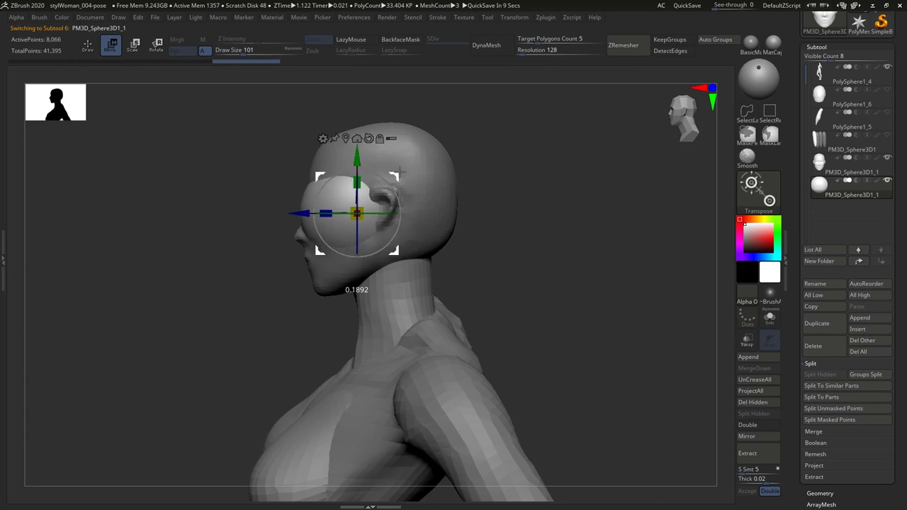
{"action": "left_click_drag", "start_coordinate": [326, 212], "coordinate": [292, 212]}
{"action": "right_click_drag", "start_coordinate": [397, 283], "coordinate": [438, 292], "text": "shift"}
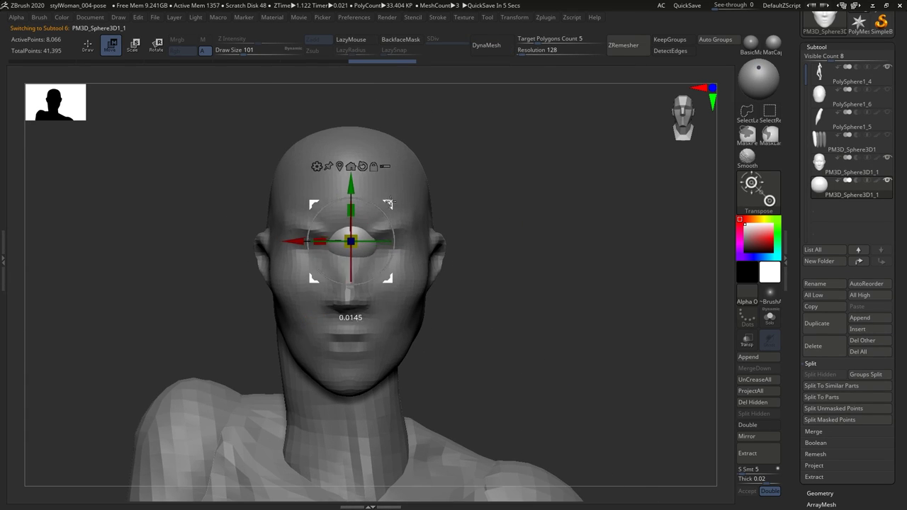
{"action": "right_click_drag", "start_coordinate": [376, 246], "coordinate": [354, 256]}
{"action": "left_click_drag", "start_coordinate": [346, 249], "coordinate": [343, 249]}
{"action": "right_click_drag", "start_coordinate": [345, 249], "coordinate": [354, 252], "text": "shift"}
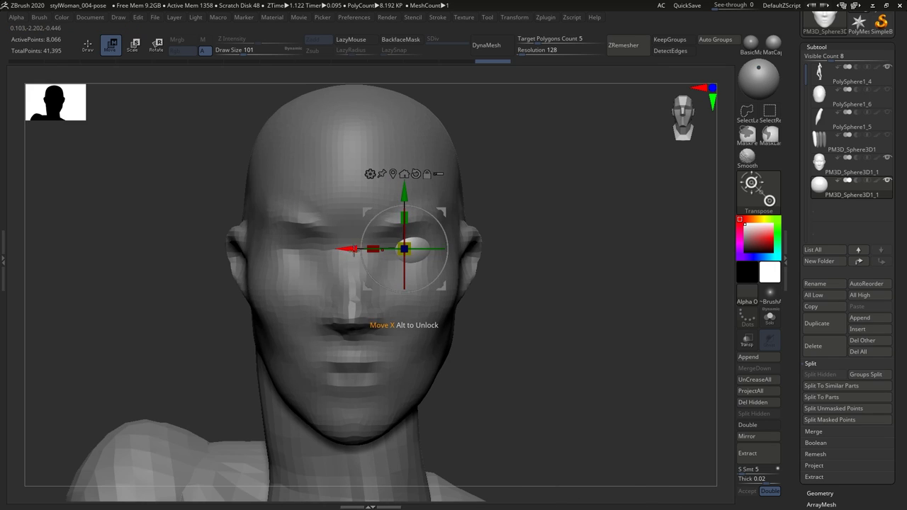
Mirror the eyeball across X as a new subtool and select the head.
{"action": "left_click", "coordinate": [748, 436]}
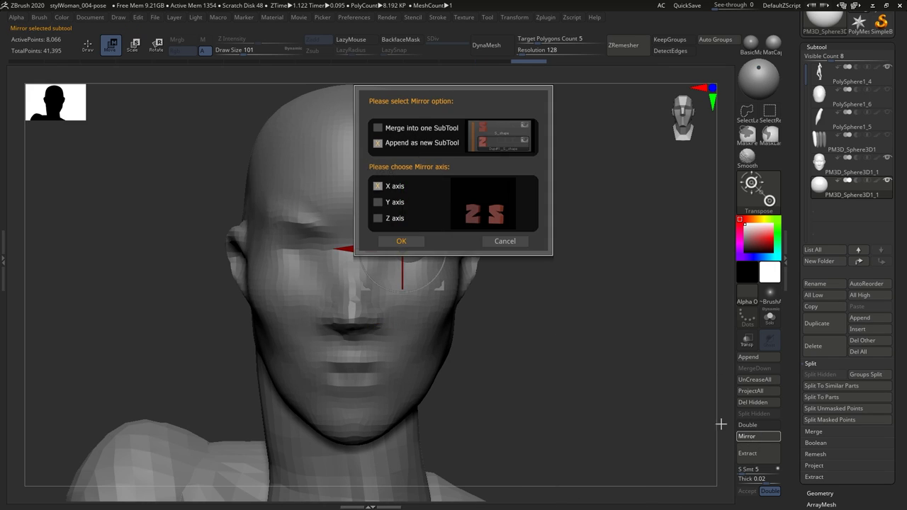
{"action": "left_click", "coordinate": [399, 241]}
{"action": "key", "text": "q"}
{"action": "key", "text": "b"}
{"action": "key", "text": "m"}
{"action": "key", "text": "v"}
{"action": "mouse_move", "coordinate": [411, 252]}
{"action": "right_mouse_down", "text": "shift"}
{"action": "mouse_move", "coordinate": [396, 248]}
{"action": "mouse_move", "coordinate": [415, 273]}
{"action": "mouse_move", "coordinate": [401, 282]}
{"action": "mouse_move", "coordinate": [418, 251]}
{"action": "mouse_move", "coordinate": [391, 263]}
{"action": "mouse_move", "coordinate": [402, 265]}
{"action": "right_mouse_up", "text": "shift"}
{"action": "left_click", "coordinate": [400, 281], "text": "alt"}
Build up the upper eyelid with ClayBuildup shrunk to size 13.
{"action": "key", "text": "b"}
{"action": "key", "text": "c"}
{"action": "key", "text": "b"}
{"action": "key", "text": "["}
{"action": "key", "text": "["}
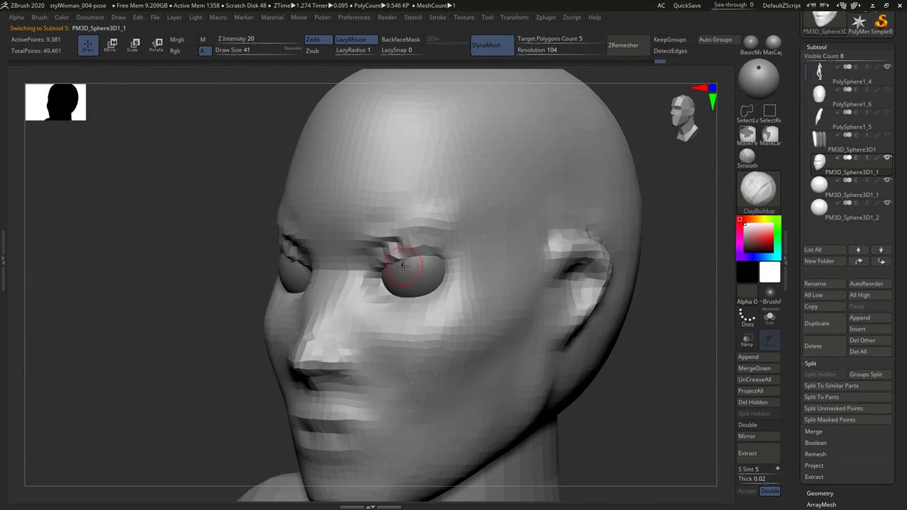
{"action": "key", "text": "["}
{"action": "key", "text": "["}
{"action": "mouse_move", "coordinate": [425, 298]}
{"action": "right_mouse_down"}
{"action": "mouse_move", "coordinate": [416, 243]}
{"action": "mouse_move", "coordinate": [367, 263]}
{"action": "mouse_move", "coordinate": [380, 283]}
{"action": "mouse_move", "coordinate": [370, 291]}
{"action": "right_mouse_up"}
{"action": "key", "text": "b"}
{"action": "key", "text": "m"}
{"action": "key", "text": "v"}
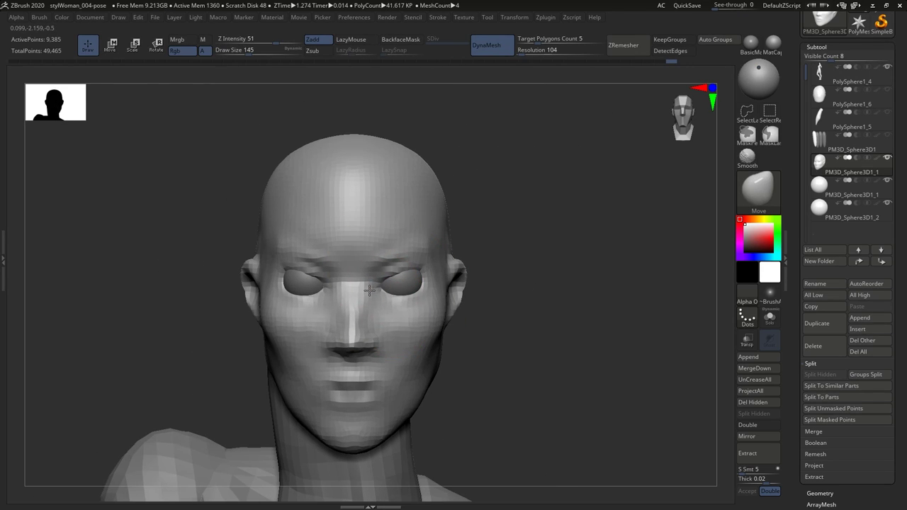
Merge the two eyeballs into one subtool and nudge them into place.
{"action": "key", "text": "w"}
{"action": "left_click", "coordinate": [401, 284], "text": "alt"}
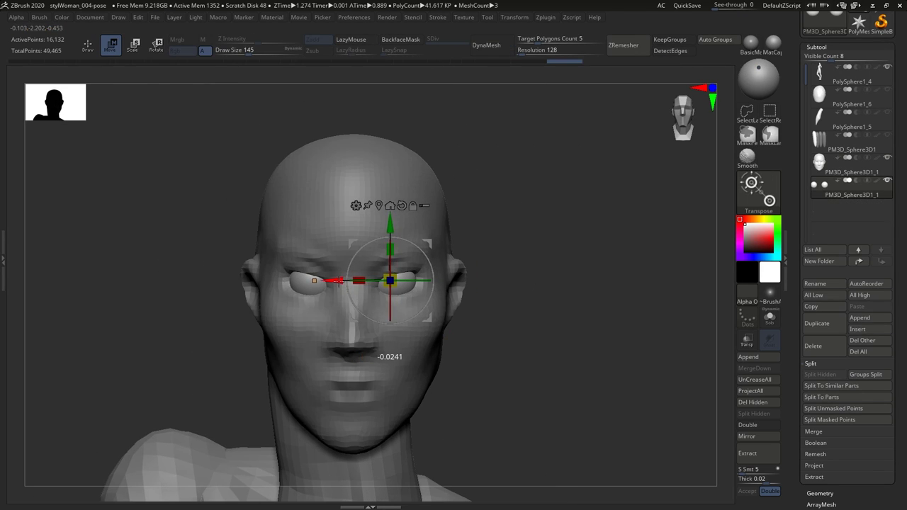
{"action": "key", "text": "q"}
{"action": "left_click", "coordinate": [300, 324], "text": "alt"}
{"action": "mouse_move", "coordinate": [299, 324]}
{"action": "right_mouse_down", "text": "ctrl"}
{"action": "mouse_move", "coordinate": [303, 300]}
{"action": "mouse_move", "coordinate": [348, 319]}
{"action": "right_mouse_up", "text": "ctrl"}
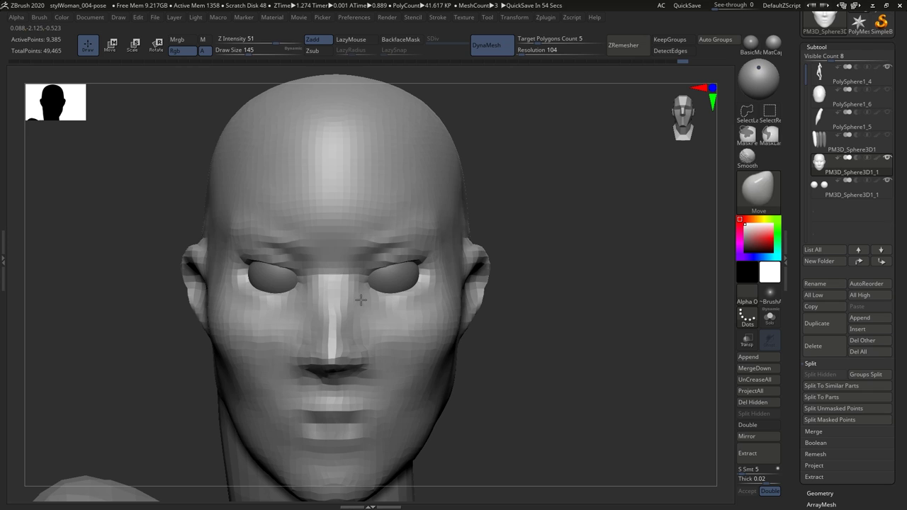
Select the head at the eye and pull the eyelid into shape around the eyeball with Move.
{"action": "mouse_move", "coordinate": [359, 295]}
{"action": "right_mouse_down"}
{"action": "mouse_move", "coordinate": [344, 312]}
{"action": "mouse_move", "coordinate": [380, 333]}
{"action": "right_mouse_up"}
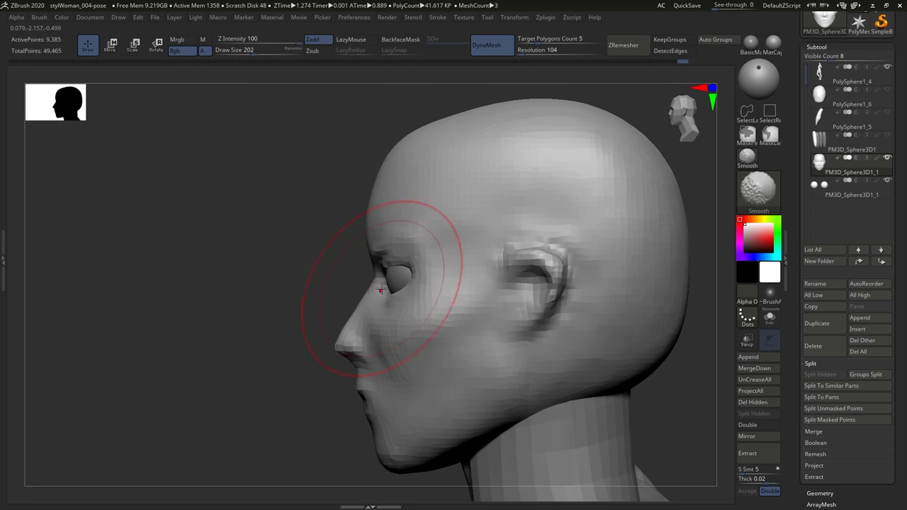
{"action": "right_click_drag", "start_coordinate": [389, 276], "coordinate": [381, 375]}
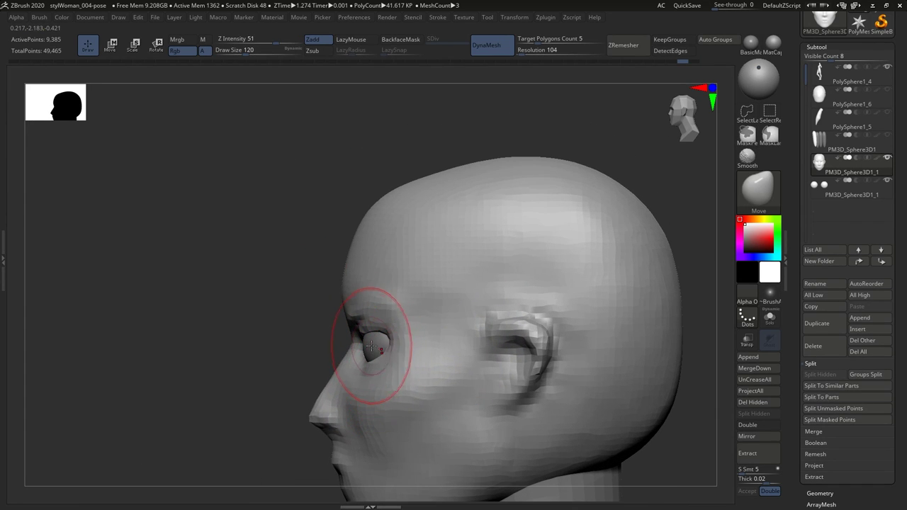
{"action": "left_click", "coordinate": [371, 346], "text": "alt"}
{"action": "right_click_drag", "start_coordinate": [411, 330], "coordinate": [422, 305]}
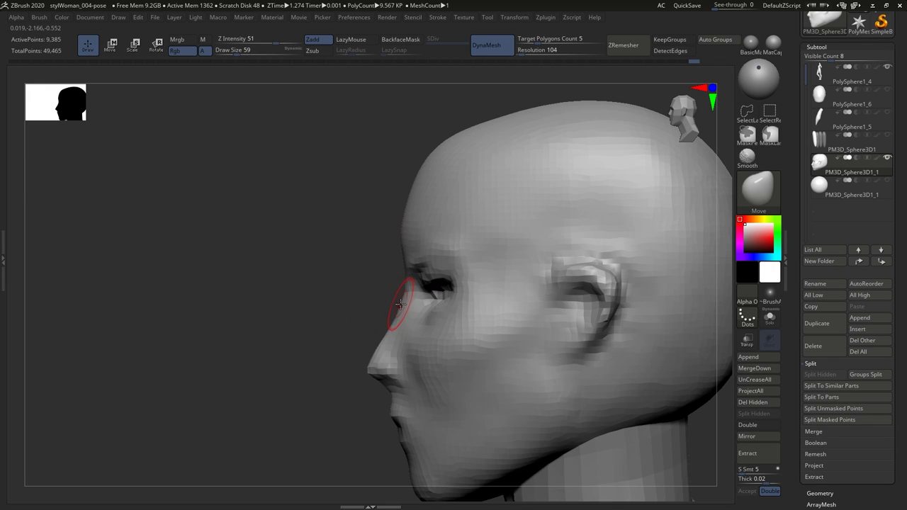
{"action": "mouse_move", "coordinate": [387, 328]}
{"action": "right_mouse_down"}
{"action": "mouse_move", "coordinate": [444, 274]}
{"action": "mouse_move", "coordinate": [415, 284]}
{"action": "mouse_move", "coordinate": [437, 278]}
{"action": "mouse_move", "coordinate": [440, 287]}
{"action": "mouse_move", "coordinate": [399, 269]}
{"action": "mouse_move", "coordinate": [415, 248]}
{"action": "mouse_move", "coordinate": [461, 284]}
{"action": "right_mouse_up"}
Build up and flatten planes across the forehead with ClayBuildup.
{"action": "key", "text": "b"}
{"action": "key", "text": "c"}
{"action": "key", "text": "b"}
{"action": "key", "text": "s"}
{"action": "right_click_drag", "start_coordinate": [355, 319], "coordinate": [454, 248]}
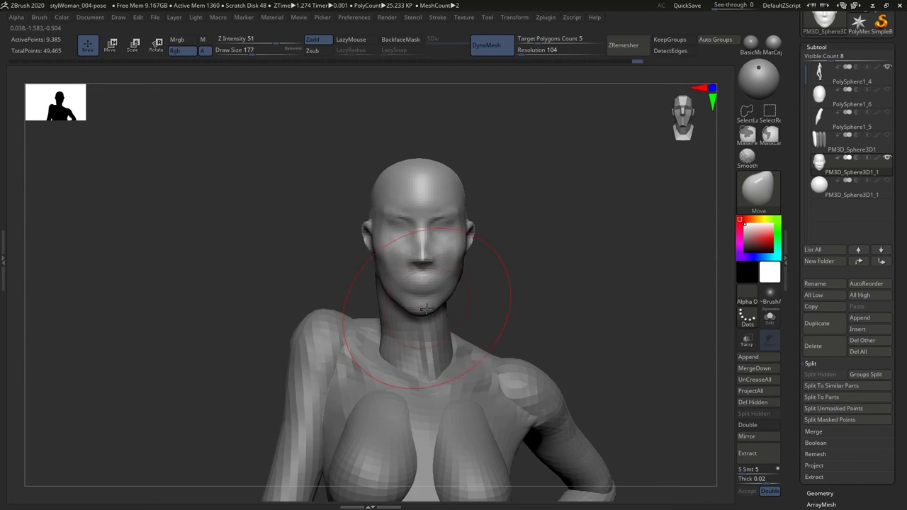
{"action": "mouse_move", "coordinate": [374, 344]}
{"action": "right_mouse_down"}
{"action": "mouse_move", "coordinate": [423, 340]}
{"action": "mouse_move", "coordinate": [442, 314]}
{"action": "right_mouse_up"}
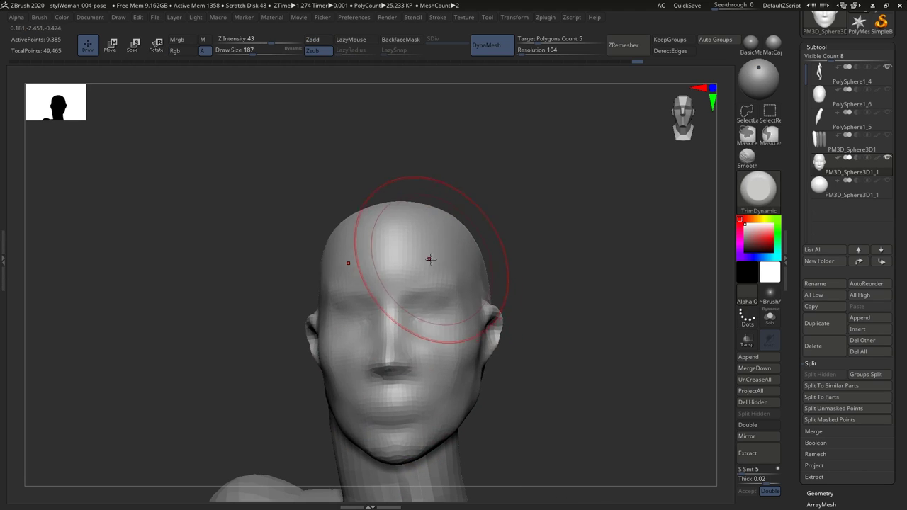
{"action": "mouse_move", "coordinate": [429, 259]}
{"action": "right_mouse_down"}
{"action": "mouse_move", "coordinate": [418, 263]}
{"action": "mouse_move", "coordinate": [491, 270]}
{"action": "mouse_move", "coordinate": [406, 313]}
{"action": "mouse_move", "coordinate": [415, 344]}
{"action": "mouse_move", "coordinate": [385, 346]}
{"action": "mouse_move", "coordinate": [328, 318]}
{"action": "mouse_move", "coordinate": [411, 354]}
{"action": "mouse_move", "coordinate": [424, 326]}
{"action": "mouse_move", "coordinate": [362, 324]}
{"action": "mouse_move", "coordinate": [403, 339]}
{"action": "mouse_move", "coordinate": [433, 320]}
{"action": "mouse_move", "coordinate": [447, 323]}
{"action": "right_mouse_up"}
Carve sharp creases along the jaw and chin with DamStandard.
{"action": "key", "text": "b"}
{"action": "key", "text": "c"}
{"action": "key", "text": "b"}
{"action": "key", "text": "b"}
{"action": "key", "text": "d"}
{"action": "key", "text": "s"}
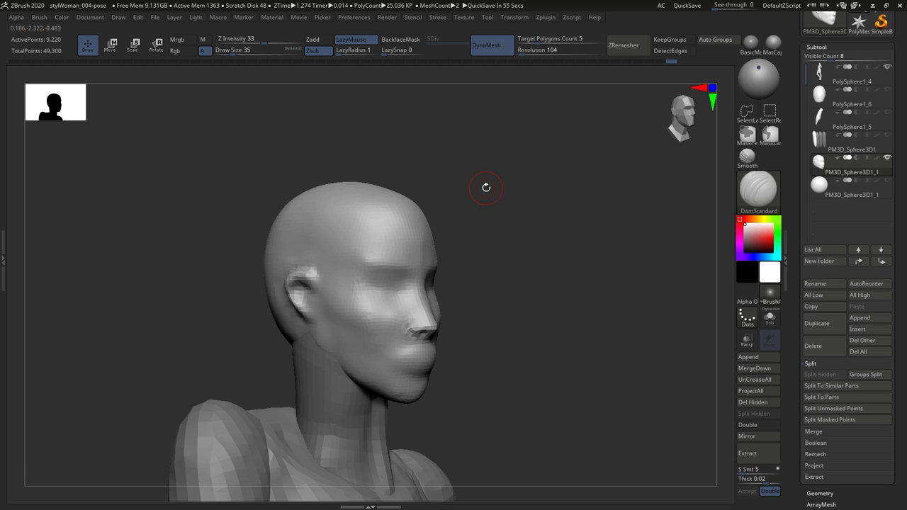
{"action": "mouse_move", "coordinate": [474, 314]}
{"action": "right_mouse_down"}
{"action": "mouse_move", "coordinate": [441, 341]}
{"action": "mouse_move", "coordinate": [324, 304]}
{"action": "mouse_move", "coordinate": [364, 365]}
{"action": "right_mouse_up"}
Slim the jaw with the Move brush, resizing it to 245, then 104, then 124.
{"action": "key", "text": "b"}
{"action": "key", "text": "m"}
{"action": "key", "text": "v"}
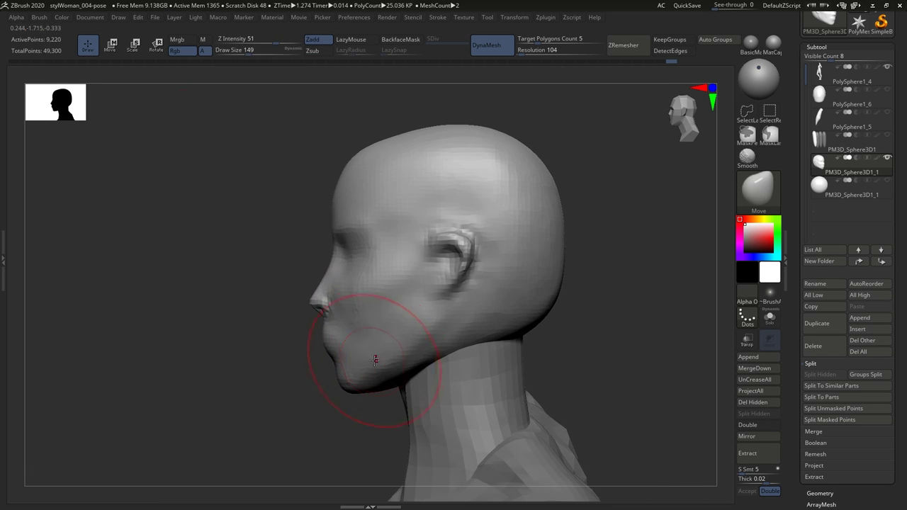
{"action": "key", "text": "s"}
{"action": "mouse_move", "coordinate": [324, 354]}
{"action": "left_mouse_down"}
{"action": "mouse_move", "coordinate": [352, 368]}
{"action": "mouse_move", "coordinate": [339, 365]}
{"action": "left_mouse_up"}
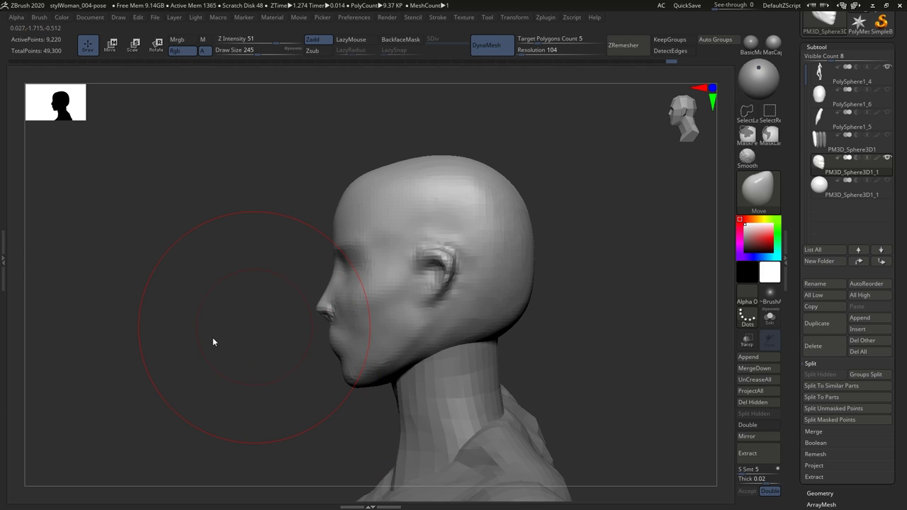
{"action": "mouse_move", "coordinate": [255, 327]}
{"action": "left_mouse_down"}
{"action": "mouse_move", "coordinate": [517, 318]}
{"action": "mouse_move", "coordinate": [385, 251]}
{"action": "left_mouse_up"}
{"action": "key", "text": "s"}
{"action": "left_click_drag", "start_coordinate": [426, 276], "coordinate": [394, 276]}
{"action": "key", "text": "s"}
{"action": "mouse_move", "coordinate": [403, 220]}
{"action": "left_mouse_down"}
{"action": "mouse_move", "coordinate": [413, 197]}
{"action": "mouse_move", "coordinate": [357, 215]}
{"action": "mouse_move", "coordinate": [385, 229]}
{"action": "mouse_move", "coordinate": [439, 205]}
{"action": "mouse_move", "coordinate": [423, 262]}
{"action": "left_mouse_up"}
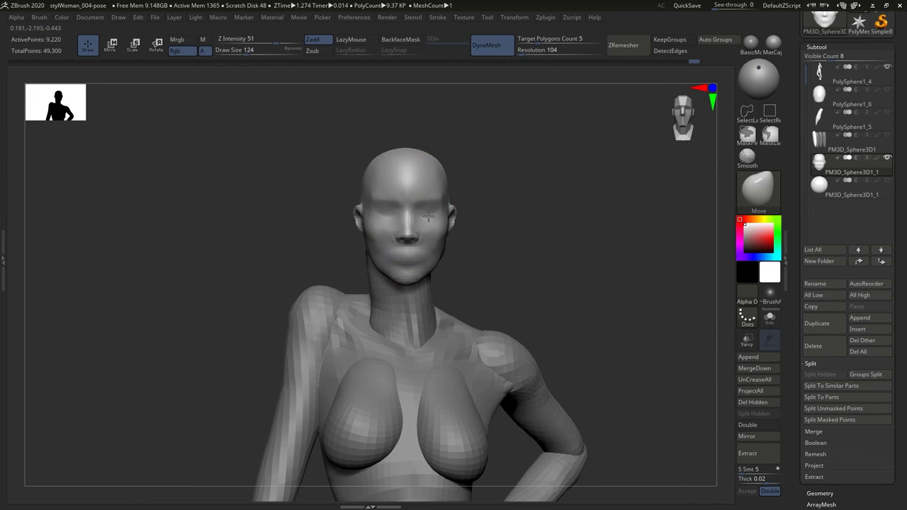
Shrink the brush to 49 and carve crisp creases in the nose with DamStandard.
{"action": "mouse_move", "coordinate": [428, 216]}
{"action": "right_mouse_down"}
{"action": "mouse_move", "coordinate": [429, 290]}
{"action": "mouse_move", "coordinate": [430, 259]}
{"action": "right_mouse_up"}
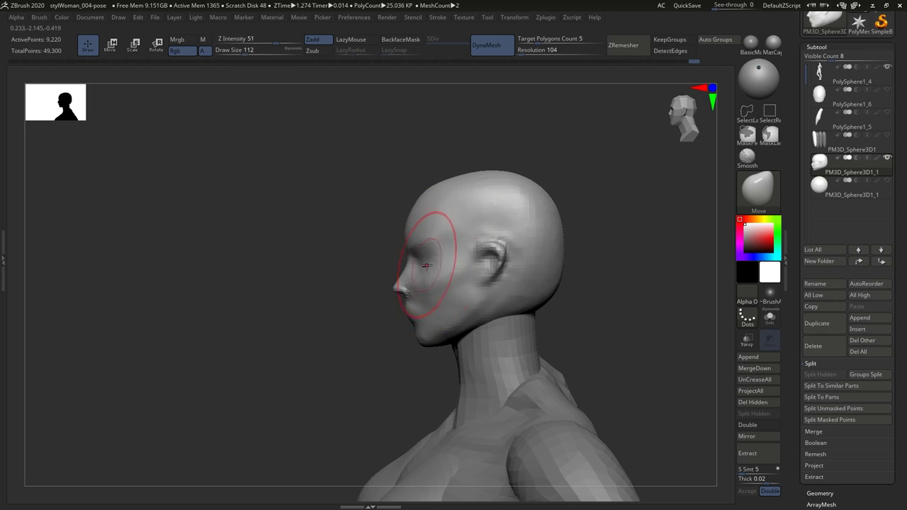
{"action": "mouse_move", "coordinate": [433, 317]}
{"action": "right_mouse_down"}
{"action": "mouse_move", "coordinate": [397, 238]}
{"action": "mouse_move", "coordinate": [425, 241]}
{"action": "mouse_move", "coordinate": [357, 283]}
{"action": "mouse_move", "coordinate": [381, 287]}
{"action": "right_mouse_up"}
{"action": "key", "text": "s"}
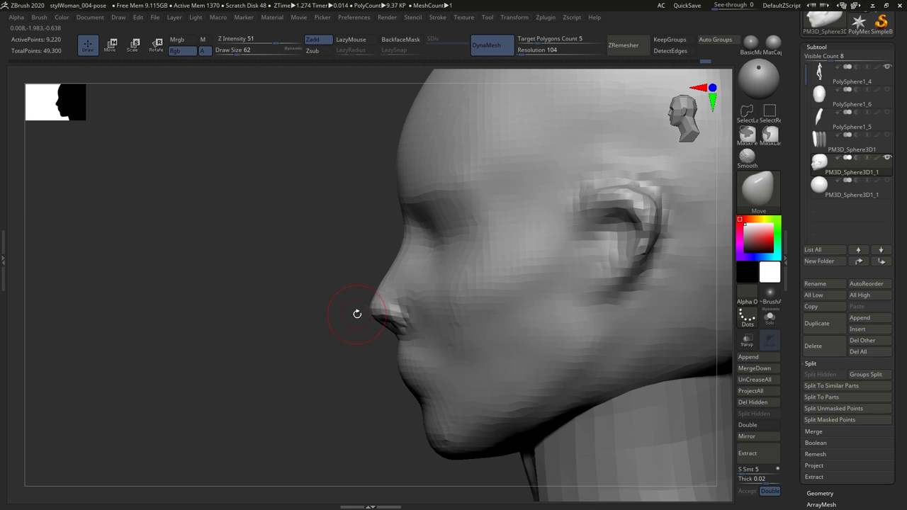
{"action": "mouse_move", "coordinate": [358, 314]}
{"action": "right_mouse_down"}
{"action": "mouse_move", "coordinate": [399, 330]}
{"action": "mouse_move", "coordinate": [386, 346]}
{"action": "mouse_move", "coordinate": [415, 354]}
{"action": "mouse_move", "coordinate": [391, 350]}
{"action": "mouse_move", "coordinate": [399, 352]}
{"action": "mouse_move", "coordinate": [385, 342]}
{"action": "mouse_move", "coordinate": [418, 346]}
{"action": "mouse_move", "coordinate": [400, 340]}
{"action": "mouse_move", "coordinate": [425, 330]}
{"action": "mouse_move", "coordinate": [324, 320]}
{"action": "mouse_move", "coordinate": [403, 366]}
{"action": "right_mouse_up"}
{"action": "key", "text": "b"}
{"action": "key", "text": "d"}
{"action": "key", "text": "s"}
Add clay to the nose and lips, then push their forms with Move.
{"action": "key", "text": "b"}
{"action": "key", "text": "c"}
{"action": "key", "text": "b"}
{"action": "key", "text": "b"}
{"action": "key", "text": "m"}
{"action": "key", "text": "v"}
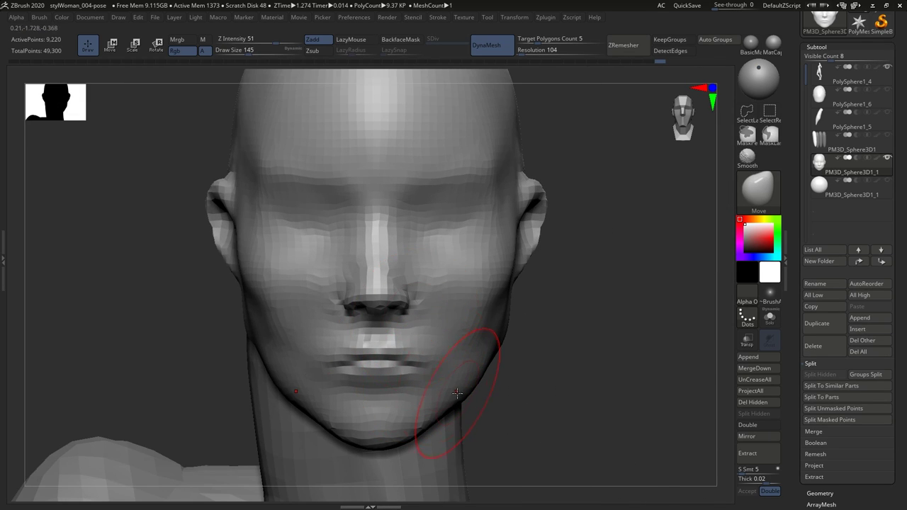
{"action": "mouse_move", "coordinate": [437, 369]}
{"action": "right_mouse_down"}
{"action": "mouse_move", "coordinate": [340, 363]}
{"action": "mouse_move", "coordinate": [386, 382]}
{"action": "mouse_move", "coordinate": [368, 365]}
{"action": "mouse_move", "coordinate": [428, 325]}
{"action": "mouse_move", "coordinate": [385, 375]}
{"action": "mouse_move", "coordinate": [369, 242]}
{"action": "mouse_move", "coordinate": [354, 300]}
{"action": "mouse_move", "coordinate": [376, 305]}
{"action": "mouse_move", "coordinate": [380, 332]}
{"action": "mouse_move", "coordinate": [356, 344]}
{"action": "right_mouse_up"}
Build up the lips with ClayBuildup at size 62, then shape the jaw with Move at 149.
{"action": "key", "text": "b"}
{"action": "key", "text": "c"}
{"action": "key", "text": "b"}
{"action": "key", "text": "["}
{"action": "key", "text": "["}
{"action": "key", "text": "["}
{"action": "key", "text": "["}
{"action": "key", "text": "b"}
{"action": "key", "text": "m"}
{"action": "key", "text": "v"}
{"action": "key", "text": "]"}
{"action": "key", "text": "]"}
{"action": "key", "text": "]"}
{"action": "key", "text": "]"}
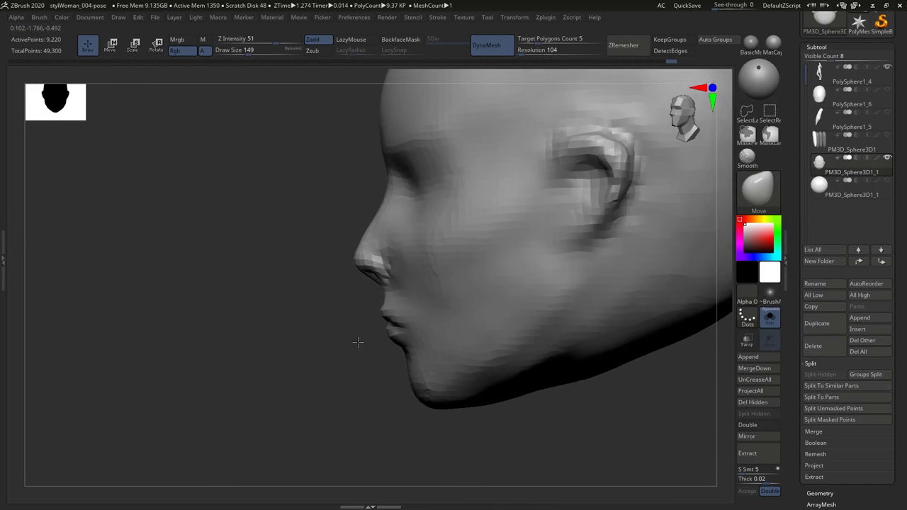
Smooth the lips and jaw, resizing the brush to 62, 80 and 83.
{"action": "key", "text": "["}
{"action": "key", "text": "["}
{"action": "key", "text": "["}
{"action": "mouse_move", "coordinate": [412, 327]}
{"action": "right_mouse_down"}
{"action": "mouse_move", "coordinate": [439, 328]}
{"action": "mouse_move", "coordinate": [386, 332]}
{"action": "mouse_move", "coordinate": [460, 333]}
{"action": "mouse_move", "coordinate": [425, 330]}
{"action": "mouse_move", "coordinate": [436, 323]}
{"action": "mouse_move", "coordinate": [395, 371]}
{"action": "mouse_move", "coordinate": [460, 350]}
{"action": "mouse_move", "coordinate": [404, 304]}
{"action": "mouse_move", "coordinate": [394, 324]}
{"action": "mouse_move", "coordinate": [407, 312]}
{"action": "mouse_move", "coordinate": [384, 314]}
{"action": "mouse_move", "coordinate": [395, 347]}
{"action": "mouse_move", "coordinate": [433, 326]}
{"action": "mouse_move", "coordinate": [415, 299]}
{"action": "mouse_move", "coordinate": [385, 295]}
{"action": "mouse_move", "coordinate": [396, 399]}
{"action": "mouse_move", "coordinate": [394, 360]}
{"action": "mouse_move", "coordinate": [406, 374]}
{"action": "mouse_move", "coordinate": [416, 355]}
{"action": "right_mouse_up"}
{"action": "key", "text": "]"}
{"action": "key", "text": "]"}
{"action": "key", "text": "["}
{"action": "key", "text": "shift"}
{"action": "key", "text": "l"}
{"action": "key", "text": "["}
{"action": "key", "text": "["}
Push and smooth the jaw with Move, checking it from profile and front views.
{"action": "key", "text": "b"}
{"action": "key", "text": "m"}
{"action": "key", "text": "v"}
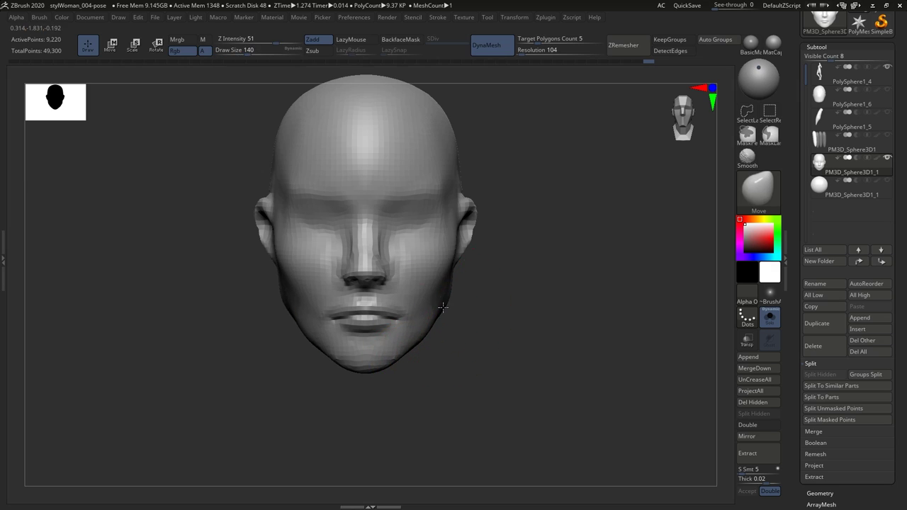
{"action": "mouse_move", "coordinate": [443, 307]}
{"action": "right_mouse_down"}
{"action": "mouse_move", "coordinate": [453, 312]}
{"action": "mouse_move", "coordinate": [434, 315]}
{"action": "mouse_move", "coordinate": [482, 312]}
{"action": "right_mouse_up"}
{"action": "key", "text": "shift"}
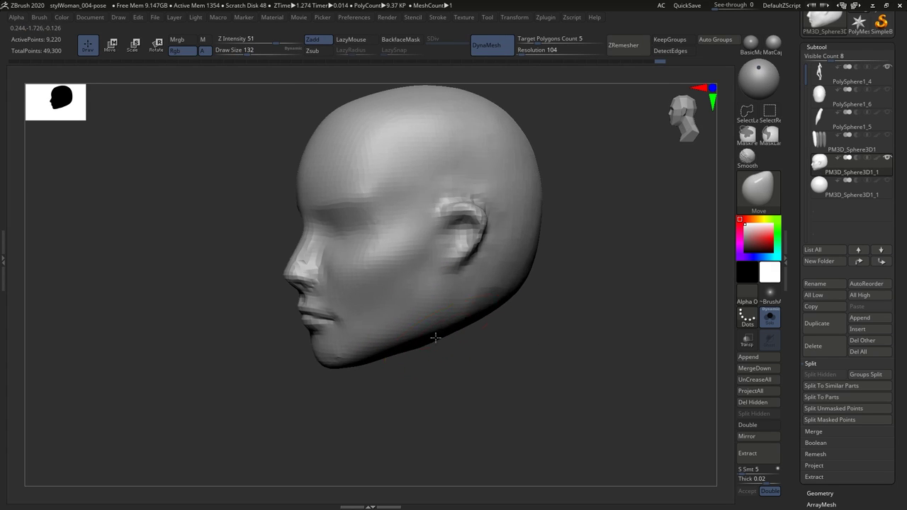
{"action": "right_click_drag", "start_coordinate": [528, 166], "coordinate": [486, 331], "text": "shift"}
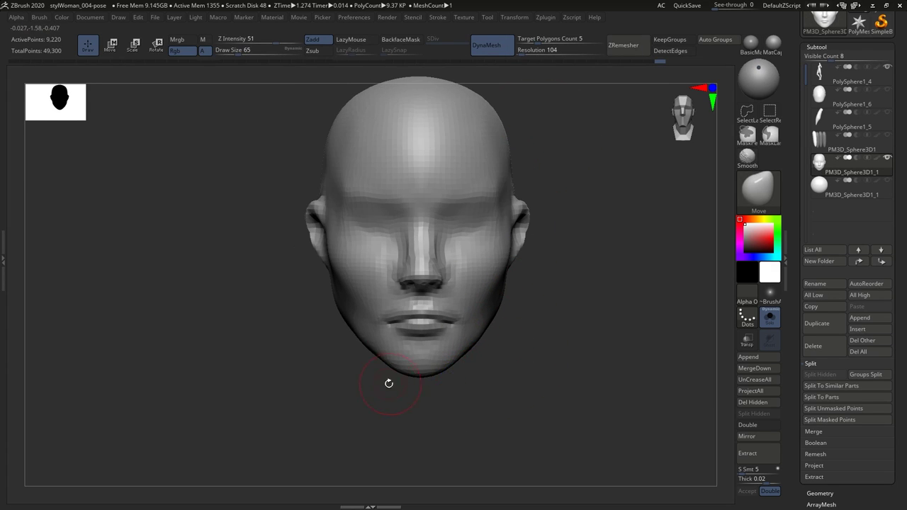
{"action": "mouse_move", "coordinate": [389, 383]}
{"action": "right_mouse_down"}
{"action": "mouse_move", "coordinate": [488, 338]}
{"action": "mouse_move", "coordinate": [441, 243]}
{"action": "mouse_move", "coordinate": [483, 310]}
{"action": "mouse_move", "coordinate": [511, 215]}
{"action": "right_mouse_up"}
{"action": "mouse_move", "coordinate": [474, 303]}
{"action": "right_mouse_down"}
{"action": "mouse_move", "coordinate": [487, 321]}
{"action": "mouse_move", "coordinate": [435, 277]}
{"action": "mouse_move", "coordinate": [500, 347]}
{"action": "mouse_move", "coordinate": [504, 297]}
{"action": "right_mouse_up"}
Build a rounded bulge at the back of the head with ClayBuildup at size 192, viewed in side profile.
{"action": "key", "text": "s"}
{"action": "key", "text": "b"}
{"action": "key", "text": "c"}
{"action": "key", "text": "b"}
{"action": "left_click_drag", "start_coordinate": [510, 375], "coordinate": [521, 358]}
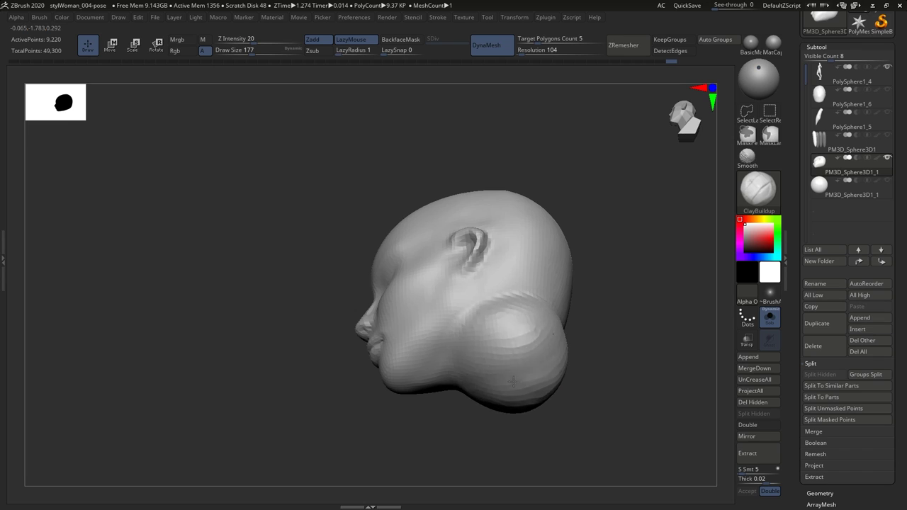
{"action": "right_click_drag", "start_coordinate": [521, 358], "coordinate": [546, 356]}
{"action": "left_click_drag", "start_coordinate": [546, 356], "coordinate": [530, 401], "text": "ctrl"}
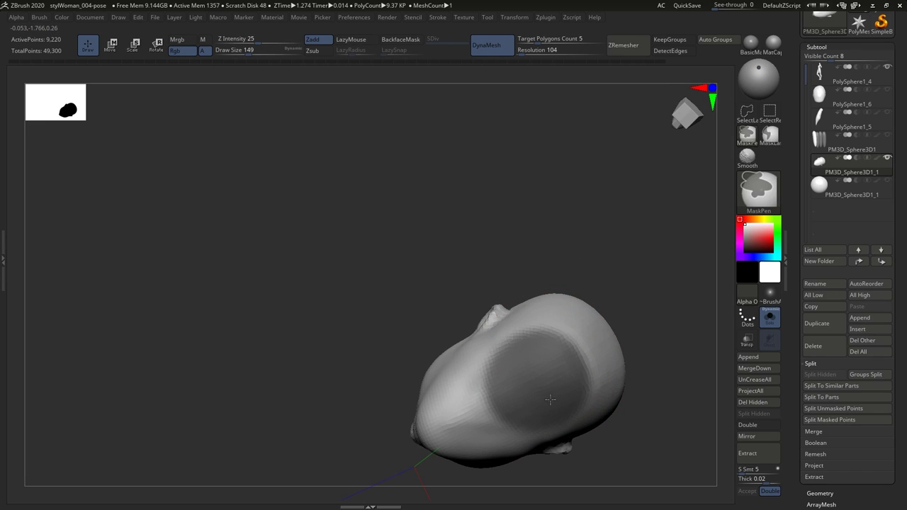
{"action": "right_click_drag", "start_coordinate": [529, 401], "coordinate": [583, 366], "text": "shift"}
{"action": "key", "text": "w"}
{"action": "key", "text": "q"}
{"action": "key", "text": "s"}
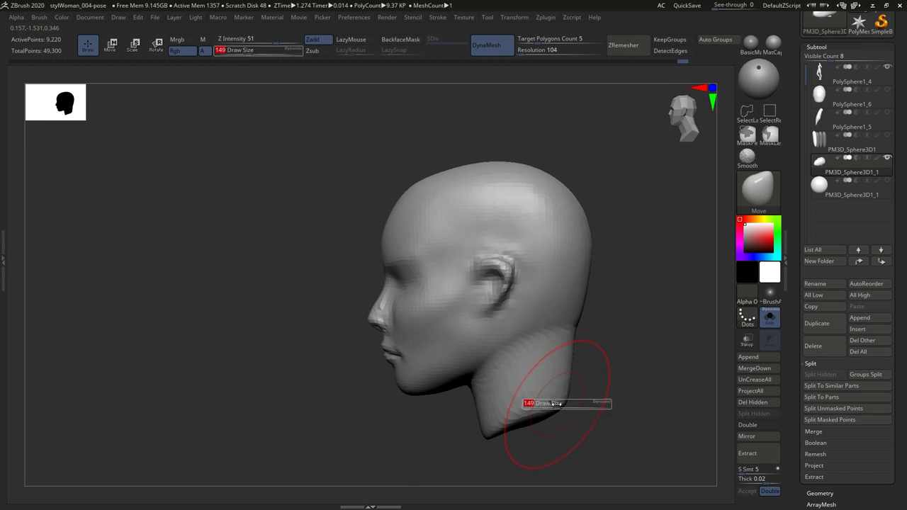
Inspect the face from several angles and carve a deeper crease into the ear with DamStandard.
{"action": "right_click_drag", "start_coordinate": [570, 394], "coordinate": [496, 415], "text": "shift"}
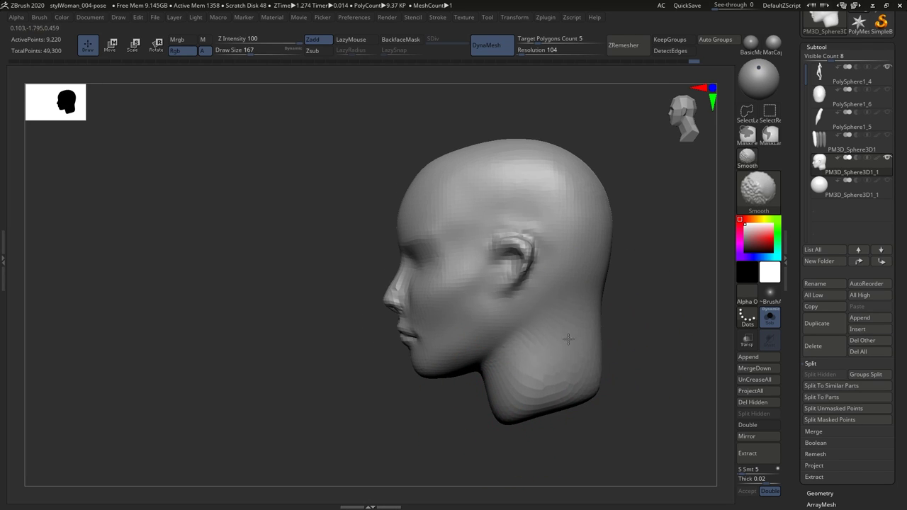
{"action": "mouse_move", "coordinate": [568, 339]}
{"action": "right_mouse_down", "text": "shift"}
{"action": "mouse_move", "coordinate": [559, 343]}
{"action": "mouse_move", "coordinate": [574, 351]}
{"action": "right_mouse_up", "text": "shift"}
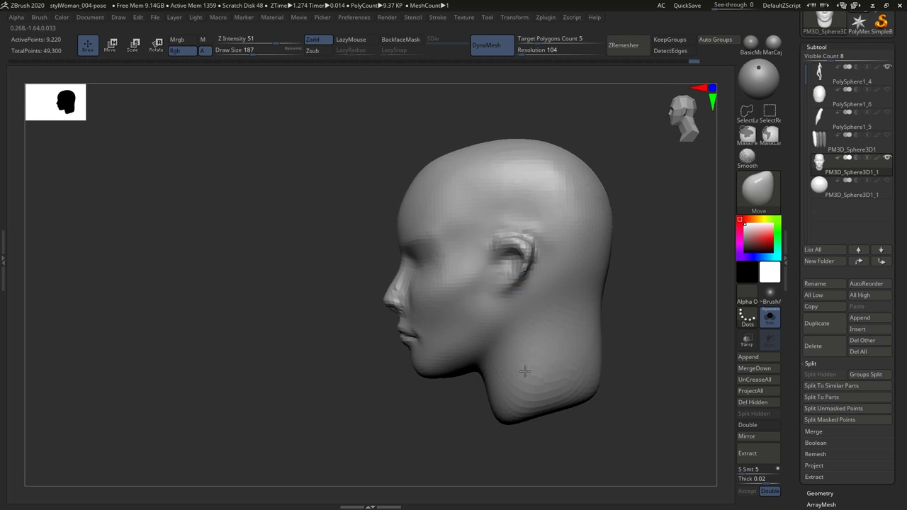
{"action": "mouse_move", "coordinate": [524, 372]}
{"action": "right_mouse_down", "text": "shift"}
{"action": "mouse_move", "coordinate": [522, 348]}
{"action": "mouse_move", "coordinate": [432, 312]}
{"action": "mouse_move", "coordinate": [419, 338]}
{"action": "mouse_move", "coordinate": [454, 368]}
{"action": "right_mouse_up", "text": "shift"}
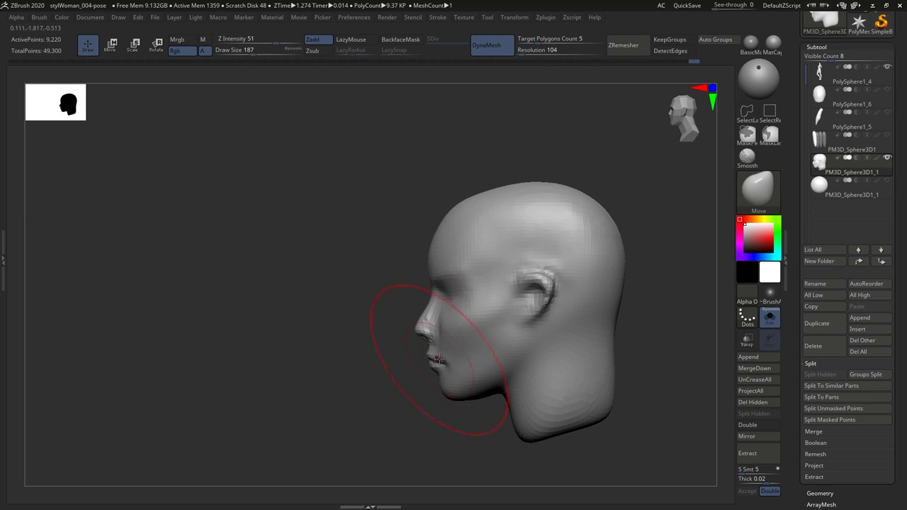
{"action": "right_click_drag", "start_coordinate": [446, 387], "coordinate": [451, 365], "text": "shift"}
{"action": "mouse_move", "coordinate": [414, 273]}
{"action": "right_mouse_down", "text": "shift"}
{"action": "mouse_move", "coordinate": [405, 324]}
{"action": "mouse_move", "coordinate": [359, 260]}
{"action": "mouse_move", "coordinate": [357, 283]}
{"action": "mouse_move", "coordinate": [376, 297]}
{"action": "right_mouse_up", "text": "shift"}
{"action": "key", "text": "b"}
{"action": "key", "text": "d"}
{"action": "key", "text": "s"}
{"action": "mouse_move", "coordinate": [476, 324]}
{"action": "right_mouse_down"}
{"action": "mouse_move", "coordinate": [546, 328]}
{"action": "mouse_move", "coordinate": [550, 283]}
{"action": "right_mouse_up"}
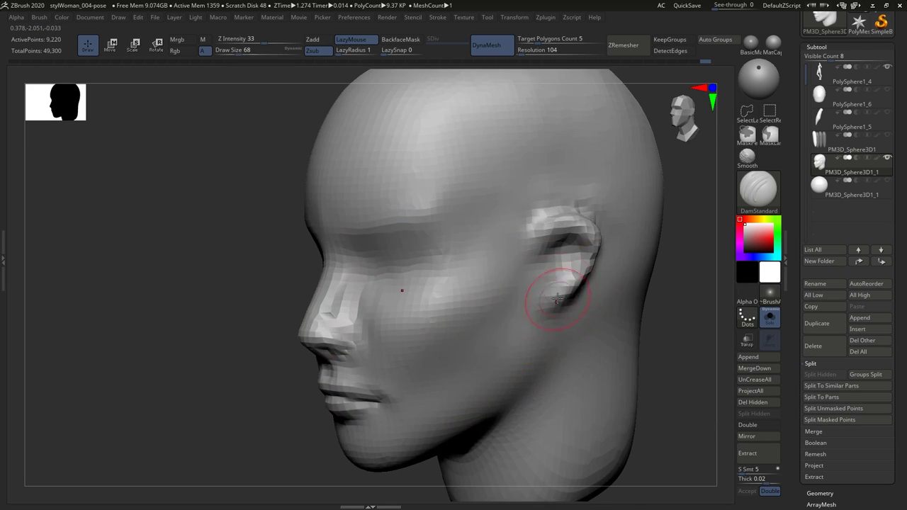
{"action": "left_click_drag", "start_coordinate": [531, 206], "coordinate": [592, 215]}
{"action": "mouse_move", "coordinate": [591, 215]}
{"action": "right_mouse_down"}
{"action": "mouse_move", "coordinate": [608, 213]}
{"action": "mouse_move", "coordinate": [627, 273]}
{"action": "mouse_move", "coordinate": [526, 220]}
{"action": "mouse_move", "coordinate": [370, 415]}
{"action": "mouse_move", "coordinate": [365, 408]}
{"action": "right_mouse_up"}
Reshape the jawline and crown with the Move brush.
{"action": "key", "text": "b"}
{"action": "key", "text": "m"}
{"action": "key", "text": "v"}
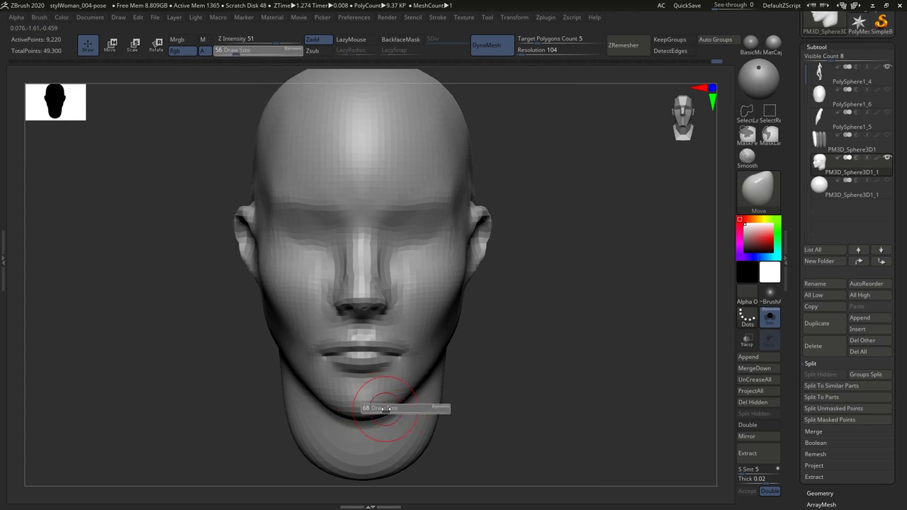
{"action": "mouse_move", "coordinate": [423, 362]}
{"action": "right_mouse_down"}
{"action": "mouse_move", "coordinate": [354, 363]}
{"action": "mouse_move", "coordinate": [380, 363]}
{"action": "mouse_move", "coordinate": [397, 340]}
{"action": "mouse_move", "coordinate": [360, 319]}
{"action": "mouse_move", "coordinate": [377, 279]}
{"action": "mouse_move", "coordinate": [456, 302]}
{"action": "mouse_move", "coordinate": [386, 266]}
{"action": "right_mouse_up"}
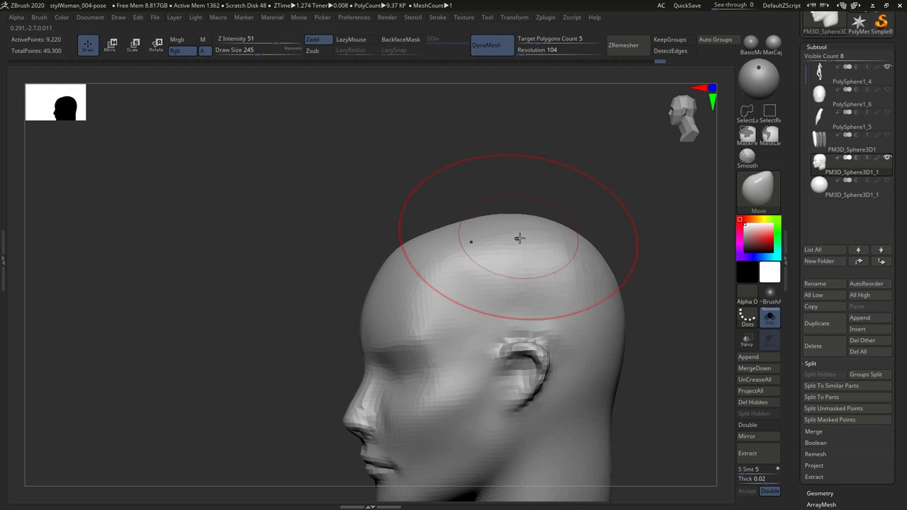
{"action": "mouse_move", "coordinate": [512, 257]}
{"action": "right_mouse_down"}
{"action": "mouse_move", "coordinate": [461, 310]}
{"action": "mouse_move", "coordinate": [524, 255]}
{"action": "mouse_move", "coordinate": [397, 353]}
{"action": "mouse_move", "coordinate": [354, 357]}
{"action": "mouse_move", "coordinate": [418, 359]}
{"action": "right_mouse_up"}
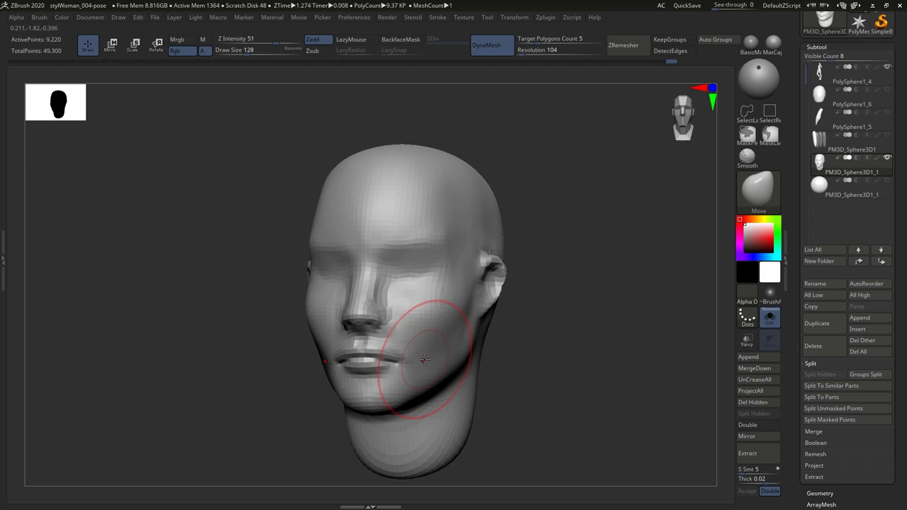
{"action": "mouse_move", "coordinate": [451, 310]}
{"action": "right_mouse_down"}
{"action": "mouse_move", "coordinate": [489, 313]}
{"action": "mouse_move", "coordinate": [385, 354]}
{"action": "mouse_move", "coordinate": [379, 341]}
{"action": "mouse_move", "coordinate": [407, 343]}
{"action": "mouse_move", "coordinate": [383, 358]}
{"action": "mouse_move", "coordinate": [372, 381]}
{"action": "mouse_move", "coordinate": [486, 380]}
{"action": "mouse_move", "coordinate": [487, 317]}
{"action": "mouse_move", "coordinate": [452, 277]}
{"action": "right_mouse_up"}
Set the DynaMesh Resolution to 152 and remesh the head.
{"action": "left_click", "coordinate": [541, 50]}
{"action": "type", "text": "152"}
{"action": "key", "text": "Return"}
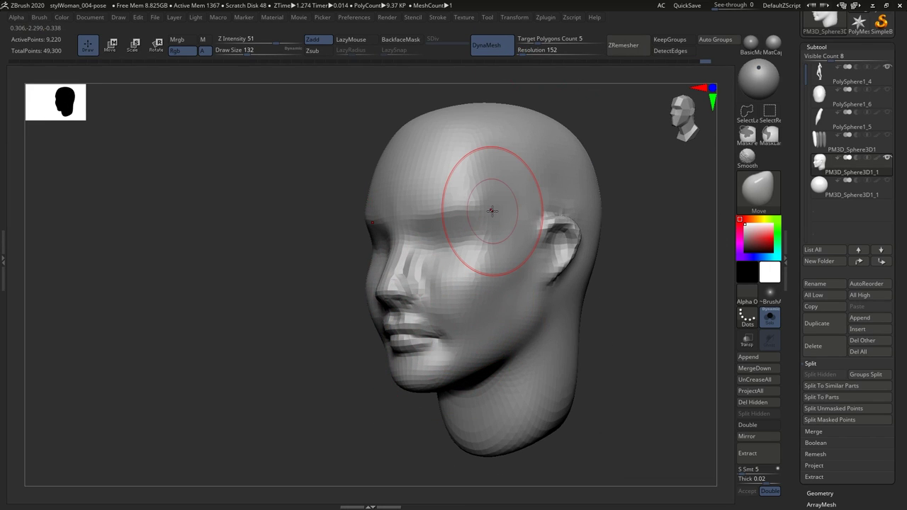
{"action": "mouse_move", "coordinate": [492, 210]}
{"action": "right_mouse_down"}
{"action": "mouse_move", "coordinate": [547, 344]}
{"action": "mouse_move", "coordinate": [384, 324]}
{"action": "mouse_move", "coordinate": [455, 340]}
{"action": "mouse_move", "coordinate": [443, 352]}
{"action": "mouse_move", "coordinate": [450, 360]}
{"action": "right_mouse_up"}
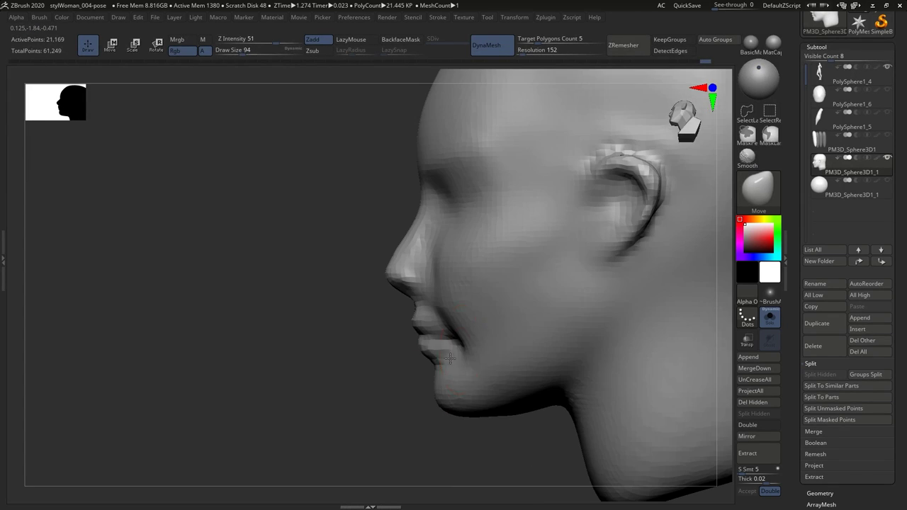
Build up the area under the chin with ClayBuildup.
{"action": "mouse_move", "coordinate": [470, 311]}
{"action": "right_mouse_down"}
{"action": "mouse_move", "coordinate": [375, 287]}
{"action": "mouse_move", "coordinate": [422, 331]}
{"action": "mouse_move", "coordinate": [402, 279]}
{"action": "right_mouse_up"}
{"action": "key", "text": "s"}
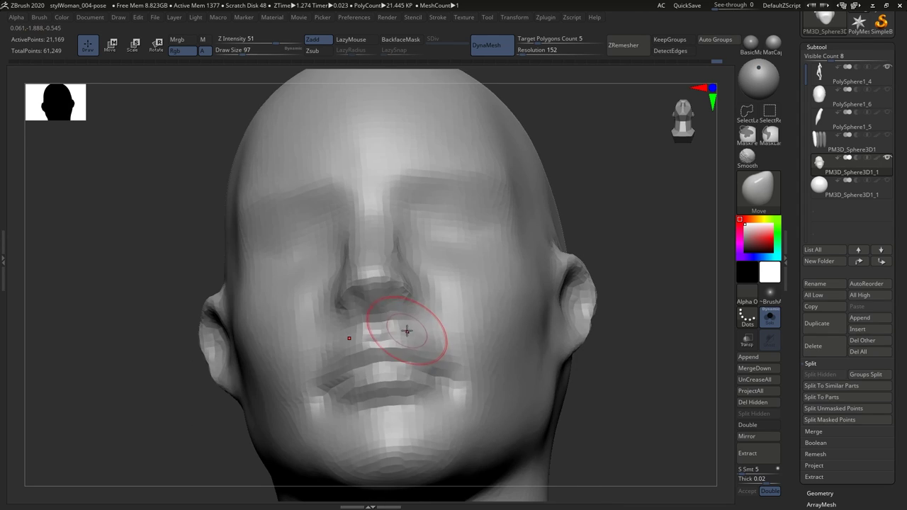
{"action": "key", "text": "b"}
{"action": "key", "text": "c"}
{"action": "key", "text": "b"}
{"action": "mouse_move", "coordinate": [385, 328]}
{"action": "right_mouse_down"}
{"action": "mouse_move", "coordinate": [395, 298]}
{"action": "mouse_move", "coordinate": [419, 290]}
{"action": "mouse_move", "coordinate": [469, 298]}
{"action": "right_mouse_up"}
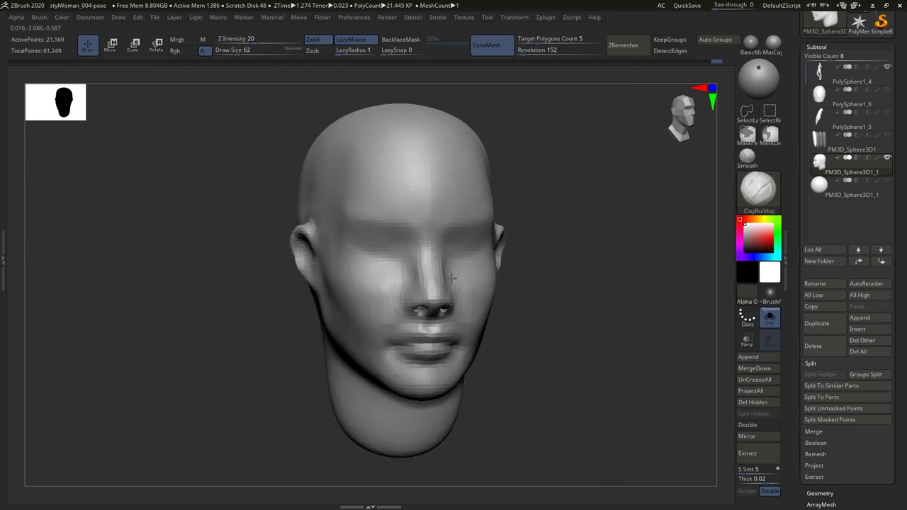
{"action": "mouse_move", "coordinate": [397, 305]}
{"action": "right_mouse_down"}
{"action": "mouse_move", "coordinate": [425, 304]}
{"action": "mouse_move", "coordinate": [458, 324]}
{"action": "mouse_move", "coordinate": [482, 295]}
{"action": "mouse_move", "coordinate": [427, 345]}
{"action": "mouse_move", "coordinate": [486, 334]}
{"action": "mouse_move", "coordinate": [440, 326]}
{"action": "mouse_move", "coordinate": [465, 337]}
{"action": "right_mouse_up"}
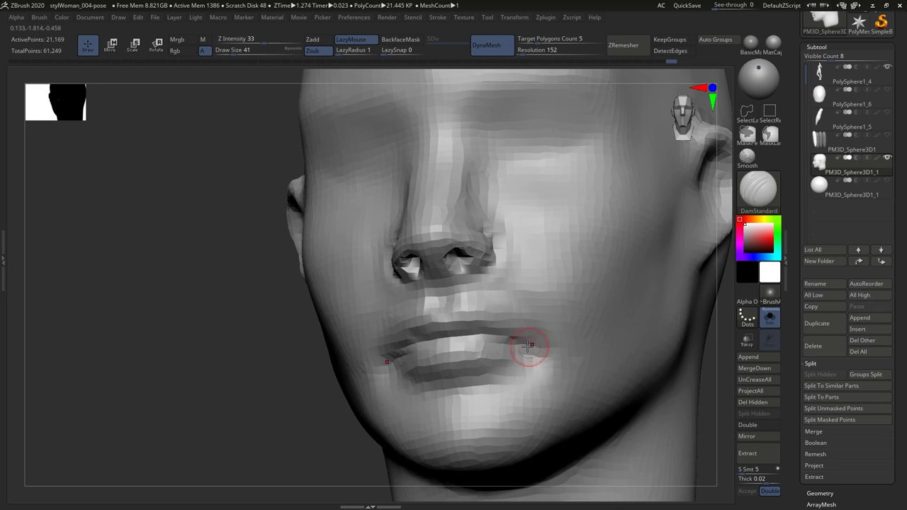
{"action": "mouse_move", "coordinate": [528, 345]}
{"action": "right_mouse_down"}
{"action": "mouse_move", "coordinate": [461, 339]}
{"action": "mouse_move", "coordinate": [536, 349]}
{"action": "mouse_move", "coordinate": [486, 334]}
{"action": "mouse_move", "coordinate": [475, 344]}
{"action": "mouse_move", "coordinate": [505, 362]}
{"action": "mouse_move", "coordinate": [468, 340]}
{"action": "mouse_move", "coordinate": [512, 333]}
{"action": "mouse_move", "coordinate": [551, 340]}
{"action": "mouse_move", "coordinate": [574, 359]}
{"action": "mouse_move", "coordinate": [546, 365]}
{"action": "mouse_move", "coordinate": [572, 380]}
{"action": "mouse_move", "coordinate": [540, 360]}
{"action": "mouse_move", "coordinate": [523, 369]}
{"action": "mouse_move", "coordinate": [477, 304]}
{"action": "right_mouse_up"}
Push the lips into a fuller profile with the Move brush.
{"action": "key", "text": "b"}
{"action": "key", "text": "m"}
{"action": "key", "text": "v"}
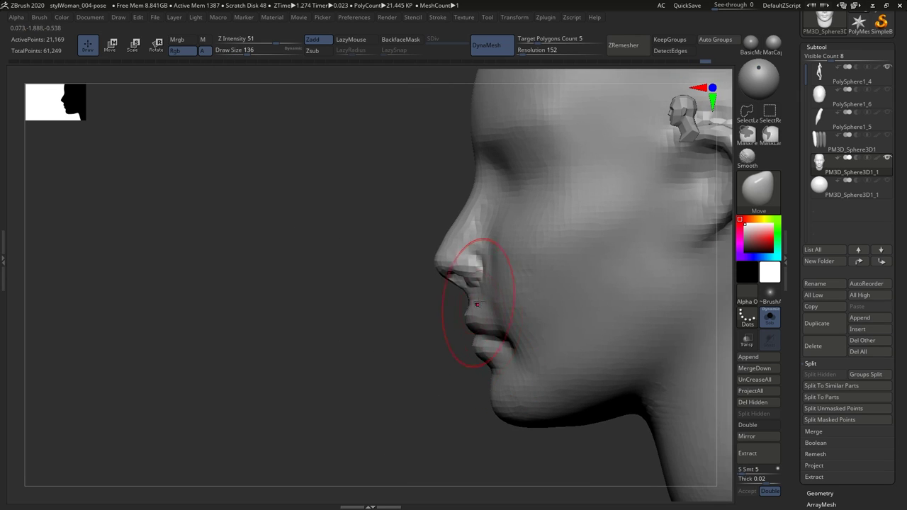
{"action": "mouse_move", "coordinate": [501, 418]}
{"action": "right_mouse_down"}
{"action": "mouse_move", "coordinate": [547, 365]}
{"action": "mouse_move", "coordinate": [467, 410]}
{"action": "mouse_move", "coordinate": [454, 270]}
{"action": "right_mouse_up"}
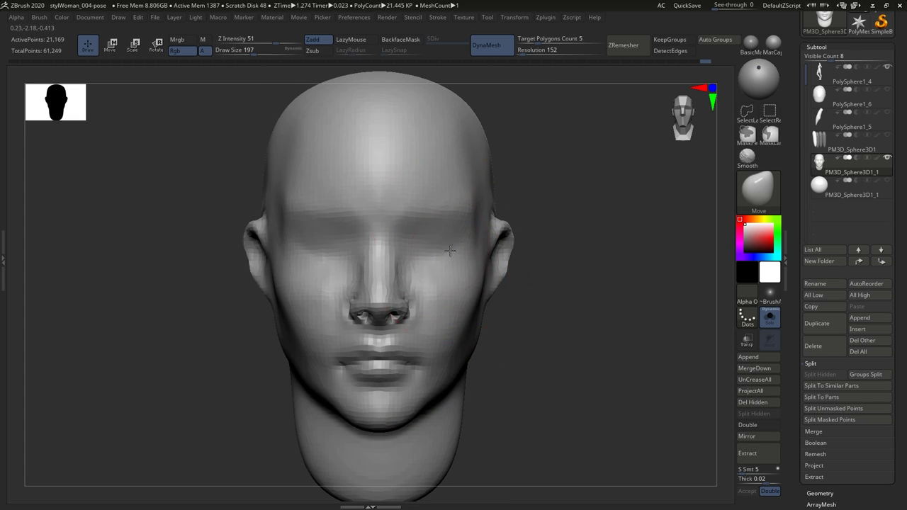
Flatten and slim the jawline with the TrimDynamic brush.
{"action": "key", "text": "bracketright"}
{"action": "key", "text": "bracketleft"}
{"action": "key", "text": "bracketleft"}
{"action": "key", "text": "bracketleft"}
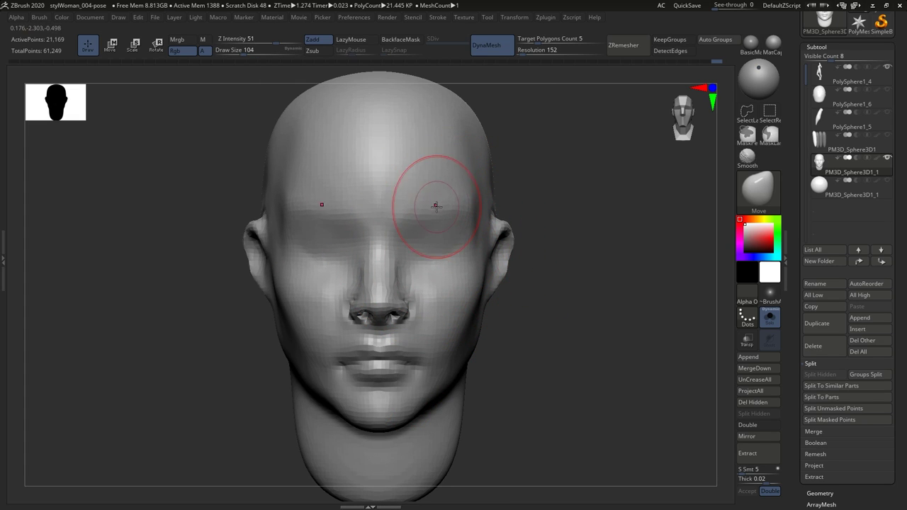
{"action": "mouse_move", "coordinate": [437, 206]}
{"action": "right_mouse_down"}
{"action": "mouse_move", "coordinate": [405, 229]}
{"action": "mouse_move", "coordinate": [380, 214]}
{"action": "right_mouse_up"}
{"action": "key", "text": "b"}
{"action": "key", "text": "t"}
{"action": "key", "text": "d"}
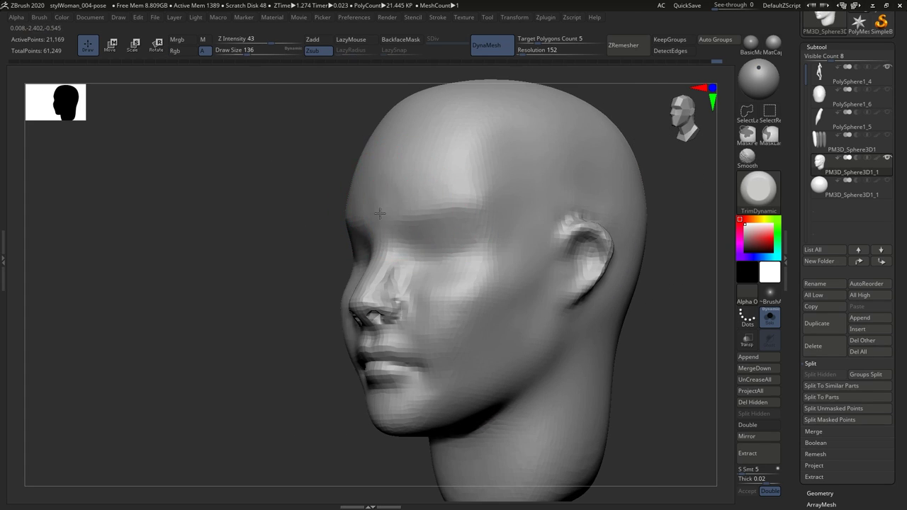
{"action": "mouse_move", "coordinate": [479, 167]}
{"action": "right_mouse_down"}
{"action": "mouse_move", "coordinate": [462, 239]}
{"action": "mouse_move", "coordinate": [496, 254]}
{"action": "right_mouse_up"}
{"action": "mouse_move", "coordinate": [504, 304]}
{"action": "right_mouse_down"}
{"action": "mouse_move", "coordinate": [482, 304]}
{"action": "mouse_move", "coordinate": [470, 267]}
{"action": "mouse_move", "coordinate": [411, 249]}
{"action": "mouse_move", "coordinate": [500, 195]}
{"action": "mouse_move", "coordinate": [444, 219]}
{"action": "mouse_move", "coordinate": [514, 356]}
{"action": "mouse_move", "coordinate": [506, 361]}
{"action": "mouse_move", "coordinate": [508, 348]}
{"action": "mouse_move", "coordinate": [486, 358]}
{"action": "mouse_move", "coordinate": [497, 329]}
{"action": "mouse_move", "coordinate": [428, 408]}
{"action": "mouse_move", "coordinate": [546, 328]}
{"action": "mouse_move", "coordinate": [496, 333]}
{"action": "mouse_move", "coordinate": [411, 433]}
{"action": "right_mouse_up"}
Push the face forms with Move at brush sizes 158 and then 187.
{"action": "key", "text": "b"}
{"action": "key", "text": "m"}
{"action": "key", "text": "v"}
{"action": "key", "text": "s"}
{"action": "left_click", "coordinate": [411, 434]}
{"action": "mouse_move", "coordinate": [385, 405]}
{"action": "right_mouse_down"}
{"action": "mouse_move", "coordinate": [385, 367]}
{"action": "mouse_move", "coordinate": [435, 367]}
{"action": "mouse_move", "coordinate": [324, 355]}
{"action": "mouse_move", "coordinate": [397, 354]}
{"action": "mouse_move", "coordinate": [385, 338]}
{"action": "right_mouse_up"}
{"action": "key", "text": "s"}
{"action": "left_click", "coordinate": [385, 338]}
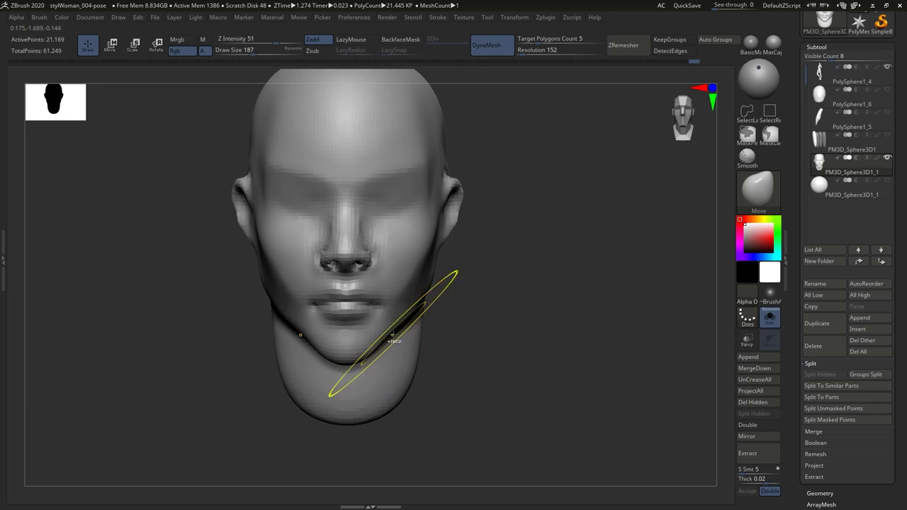
Shape the nose tip and nostrils with Move at size 217 from profile and front.
{"action": "right_click_drag", "start_coordinate": [355, 364], "coordinate": [375, 344]}
{"action": "key", "text": "s"}
{"action": "left_click", "coordinate": [395, 340]}
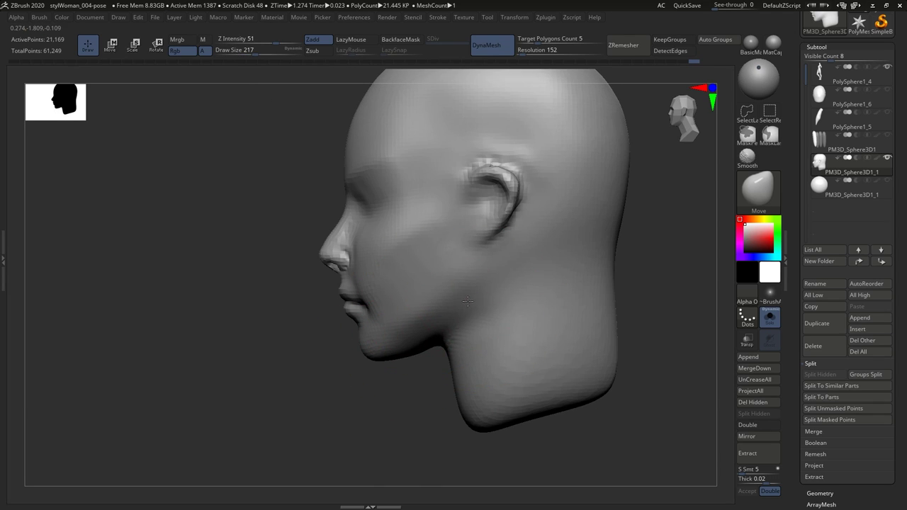
{"action": "mouse_move", "coordinate": [453, 360]}
{"action": "right_mouse_down", "text": "ctrl"}
{"action": "mouse_move", "coordinate": [382, 301]}
{"action": "mouse_move", "coordinate": [433, 298]}
{"action": "mouse_move", "coordinate": [411, 253]}
{"action": "mouse_move", "coordinate": [394, 280]}
{"action": "right_mouse_up", "text": "ctrl"}
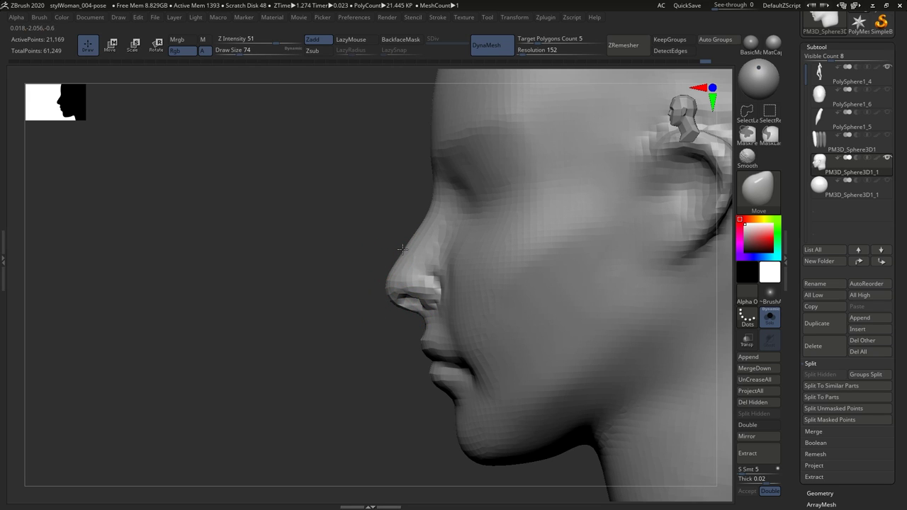
{"action": "mouse_move", "coordinate": [402, 249]}
{"action": "right_mouse_down", "text": "alt"}
{"action": "mouse_move", "coordinate": [419, 311]}
{"action": "mouse_move", "coordinate": [431, 281]}
{"action": "mouse_move", "coordinate": [429, 303]}
{"action": "right_mouse_up", "text": "alt"}
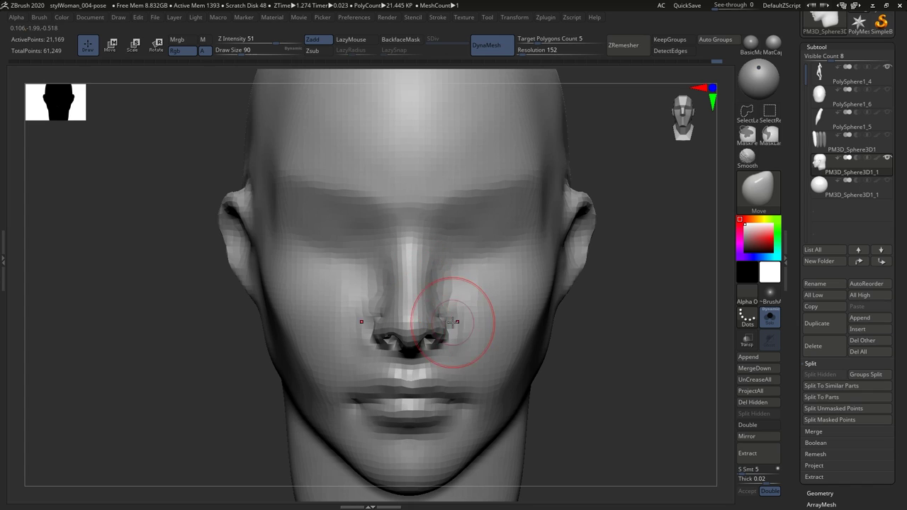
Carve upper-eyelid creases across the eye areas with DamStandard.
{"action": "key", "text": "b"}
{"action": "key", "text": "d"}
{"action": "key", "text": "s"}
{"action": "mouse_move", "coordinate": [430, 269]}
{"action": "right_mouse_down", "text": "ctrl"}
{"action": "mouse_move", "coordinate": [430, 245]}
{"action": "mouse_move", "coordinate": [397, 255]}
{"action": "mouse_move", "coordinate": [465, 290]}
{"action": "mouse_move", "coordinate": [447, 295]}
{"action": "right_mouse_up", "text": "ctrl"}
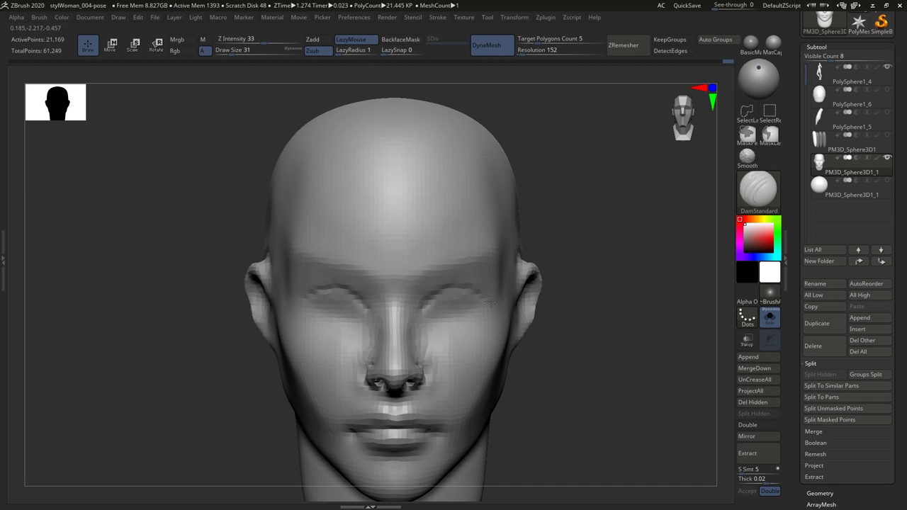
Build up the eyelids around the eye sockets with ClayBuildup.
{"action": "right_click_drag", "start_coordinate": [485, 298], "coordinate": [446, 336]}
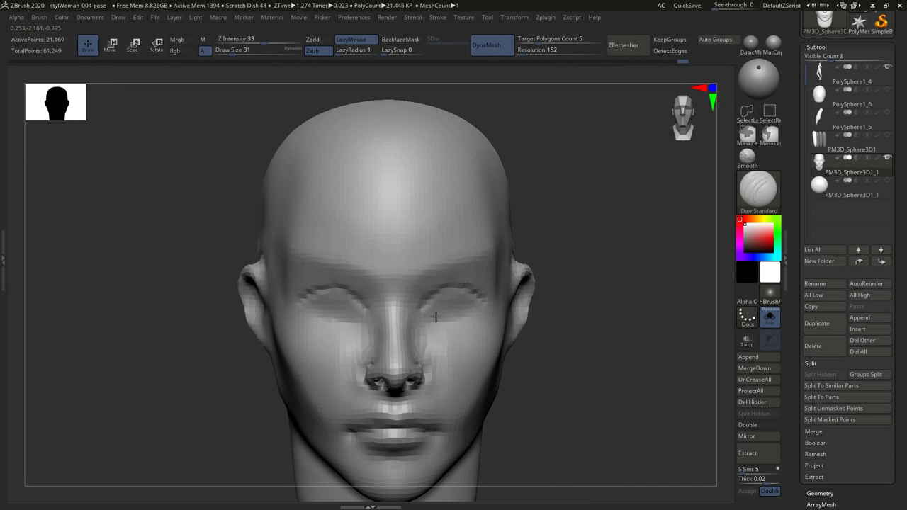
{"action": "key", "text": "b"}
{"action": "key", "text": "c"}
{"action": "key", "text": "b"}
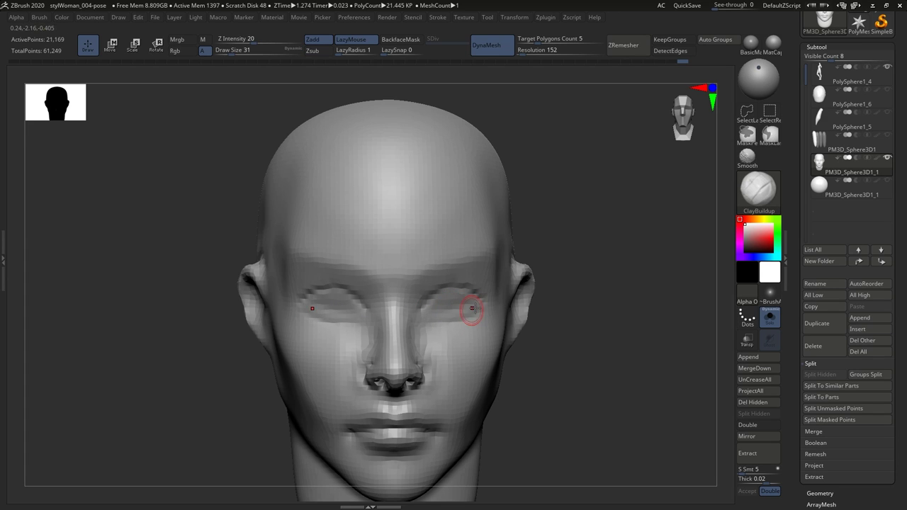
{"action": "mouse_move", "coordinate": [471, 309]}
{"action": "right_mouse_down"}
{"action": "mouse_move", "coordinate": [459, 294]}
{"action": "mouse_move", "coordinate": [451, 300]}
{"action": "mouse_move", "coordinate": [482, 346]}
{"action": "right_mouse_up"}
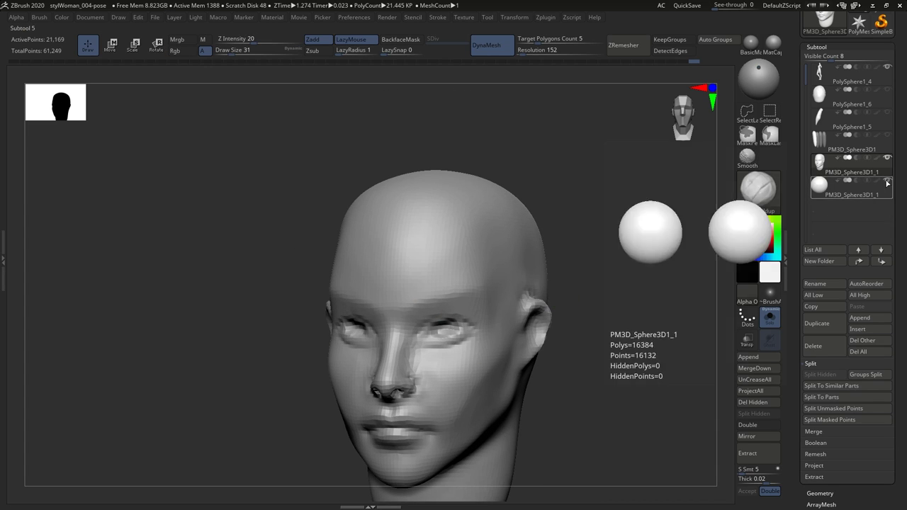
Select PM3D_Sphere3D1_1, nudge the eyeballs forward with Transpose, then reselect the head.
{"action": "left_click", "coordinate": [851, 186]}
{"action": "left_click", "coordinate": [769, 319]}
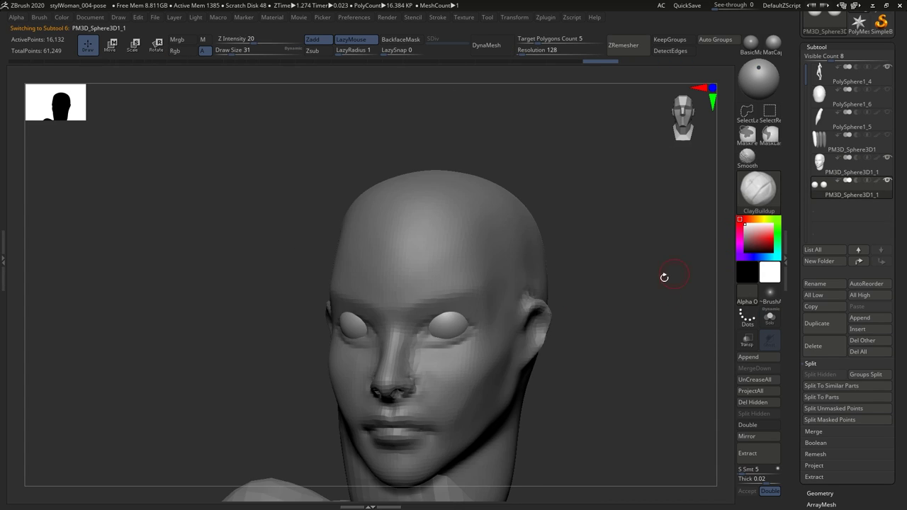
{"action": "mouse_move", "coordinate": [668, 274]}
{"action": "right_mouse_down"}
{"action": "mouse_move", "coordinate": [449, 344]}
{"action": "mouse_move", "coordinate": [476, 324]}
{"action": "mouse_move", "coordinate": [468, 311]}
{"action": "mouse_move", "coordinate": [460, 320]}
{"action": "mouse_move", "coordinate": [494, 343]}
{"action": "mouse_move", "coordinate": [500, 323]}
{"action": "mouse_move", "coordinate": [542, 321]}
{"action": "mouse_move", "coordinate": [514, 325]}
{"action": "mouse_move", "coordinate": [521, 327]}
{"action": "mouse_move", "coordinate": [493, 349]}
{"action": "mouse_move", "coordinate": [711, 240]}
{"action": "right_mouse_up"}
{"action": "key", "text": "w"}
{"action": "key", "text": "b"}
{"action": "key", "text": "c"}
{"action": "key", "text": "b"}
{"action": "left_click", "coordinate": [494, 342], "text": "alt"}
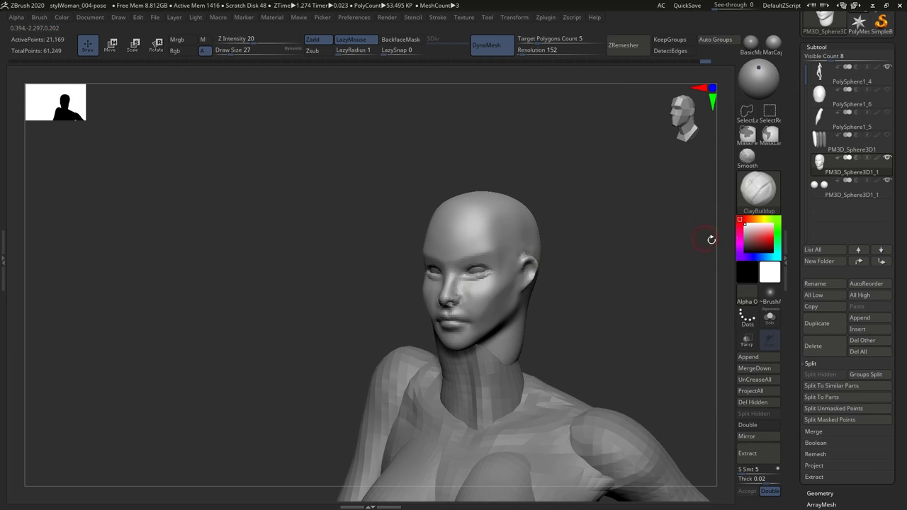
Hide the PolySphere1_4 body subtool and orbit around the head to inspect the eyelids.
{"action": "left_click", "coordinate": [887, 68]}
{"action": "mouse_move", "coordinate": [419, 348]}
{"action": "right_mouse_down"}
{"action": "mouse_move", "coordinate": [405, 304]}
{"action": "mouse_move", "coordinate": [377, 331]}
{"action": "mouse_move", "coordinate": [475, 272]}
{"action": "right_mouse_up"}
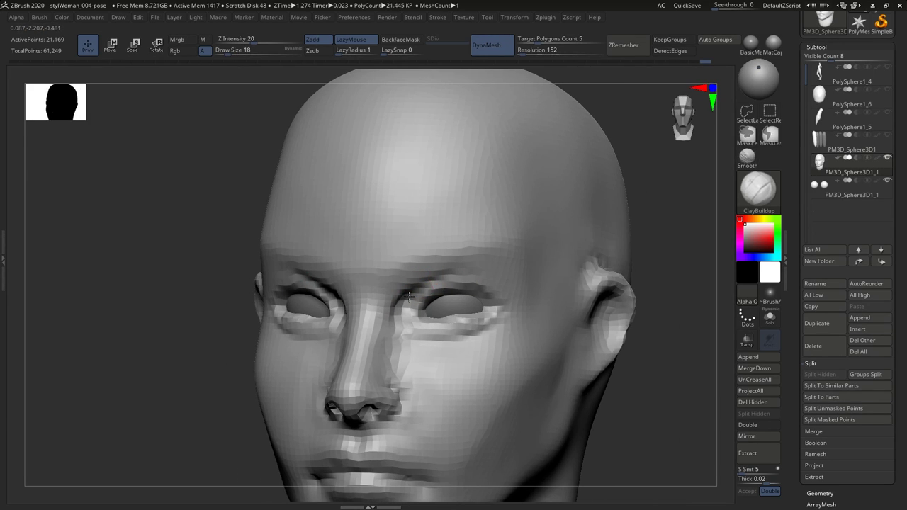
{"action": "mouse_move", "coordinate": [422, 287]}
{"action": "right_mouse_down"}
{"action": "mouse_move", "coordinate": [432, 300]}
{"action": "mouse_move", "coordinate": [411, 320]}
{"action": "mouse_move", "coordinate": [464, 300]}
{"action": "mouse_move", "coordinate": [494, 352]}
{"action": "mouse_move", "coordinate": [535, 326]}
{"action": "right_mouse_up"}
{"action": "key", "text": "f"}
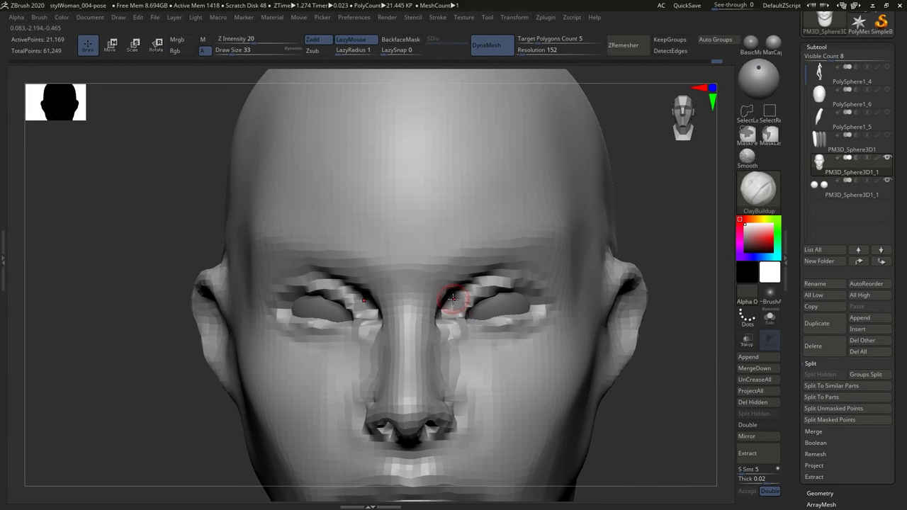
{"action": "mouse_move", "coordinate": [476, 346]}
{"action": "right_mouse_down"}
{"action": "mouse_move", "coordinate": [498, 316]}
{"action": "mouse_move", "coordinate": [461, 314]}
{"action": "mouse_move", "coordinate": [511, 351]}
{"action": "right_mouse_up"}
{"action": "mouse_move", "coordinate": [463, 334]}
{"action": "right_mouse_down"}
{"action": "mouse_move", "coordinate": [504, 332]}
{"action": "mouse_move", "coordinate": [502, 348]}
{"action": "mouse_move", "coordinate": [529, 333]}
{"action": "mouse_move", "coordinate": [517, 354]}
{"action": "mouse_move", "coordinate": [543, 380]}
{"action": "mouse_move", "coordinate": [521, 330]}
{"action": "mouse_move", "coordinate": [563, 288]}
{"action": "right_mouse_up"}
{"action": "key", "text": "f"}
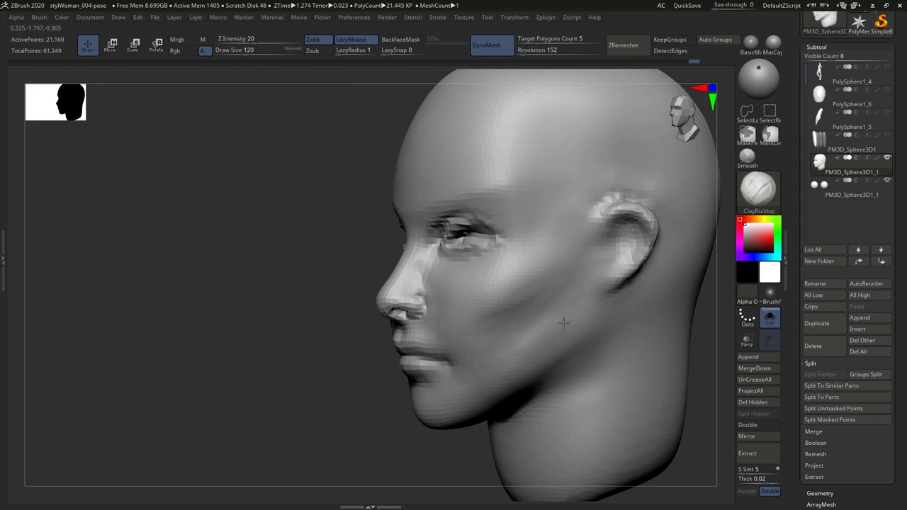
Pull the chin and jaw down with the Move brush, then undo the stretch.
{"action": "key", "text": "b"}
{"action": "key", "text": "m"}
{"action": "key", "text": "v"}
{"action": "right_click_drag", "start_coordinate": [470, 334], "coordinate": [496, 354], "text": "shift"}
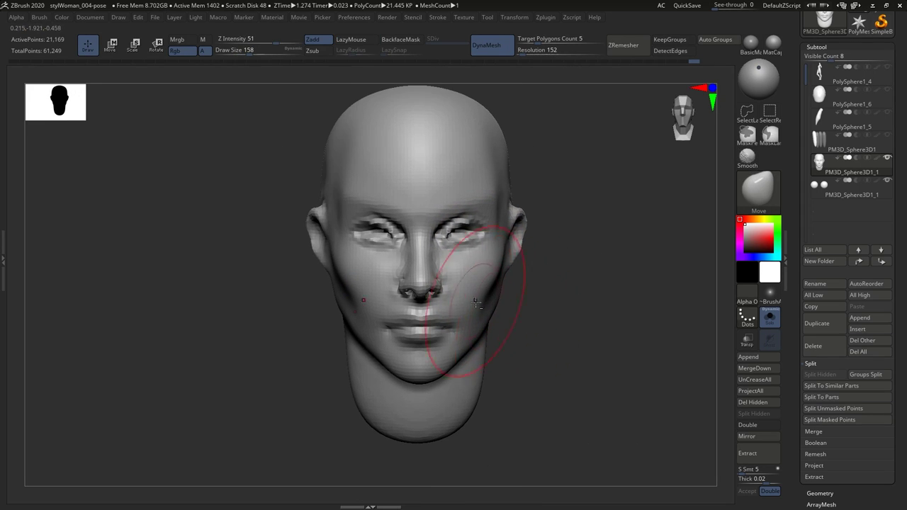
{"action": "mouse_move", "coordinate": [500, 295]}
{"action": "right_mouse_down", "text": "alt"}
{"action": "mouse_move", "coordinate": [456, 392]}
{"action": "mouse_move", "coordinate": [442, 364]}
{"action": "mouse_move", "coordinate": [395, 336]}
{"action": "mouse_move", "coordinate": [404, 353]}
{"action": "mouse_move", "coordinate": [433, 364]}
{"action": "mouse_move", "coordinate": [440, 347]}
{"action": "mouse_move", "coordinate": [405, 361]}
{"action": "mouse_move", "coordinate": [439, 355]}
{"action": "mouse_move", "coordinate": [435, 366]}
{"action": "mouse_move", "coordinate": [447, 332]}
{"action": "right_mouse_up", "text": "alt"}
{"action": "key", "text": "ctrl+z"}
Orbit to a side profile with the Move brush and shrink its size.
{"action": "key", "text": "b"}
{"action": "key", "text": "d"}
{"action": "key", "text": "s"}
{"action": "right_click_drag", "start_coordinate": [475, 355], "coordinate": [471, 362]}
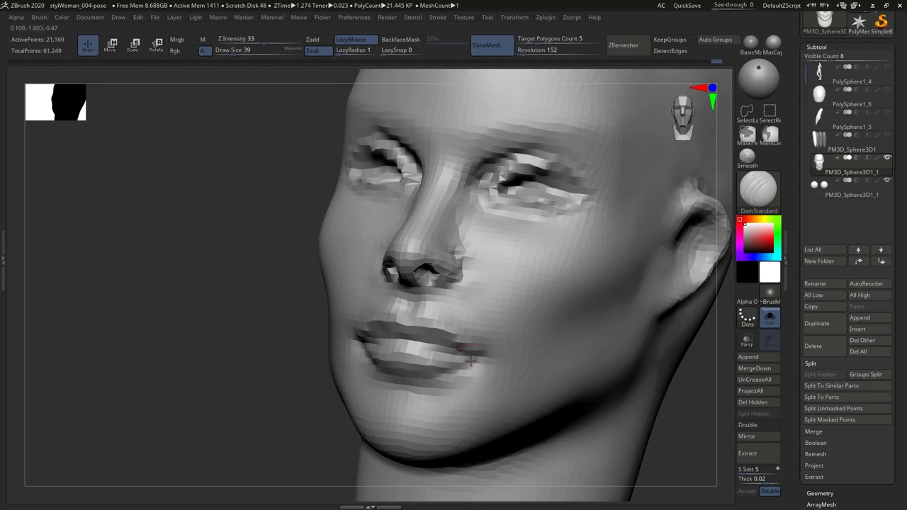
{"action": "key", "text": "f"}
{"action": "key", "text": "b"}
{"action": "key", "text": "m"}
{"action": "key", "text": "v"}
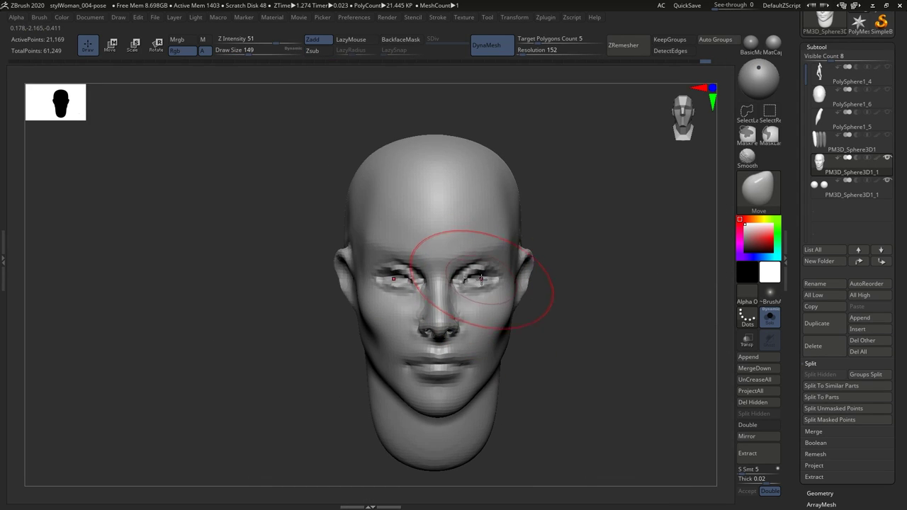
{"action": "mouse_move", "coordinate": [470, 283]}
{"action": "right_mouse_down"}
{"action": "mouse_move", "coordinate": [524, 282]}
{"action": "mouse_move", "coordinate": [531, 300]}
{"action": "mouse_move", "coordinate": [537, 263]}
{"action": "mouse_move", "coordinate": [541, 292]}
{"action": "mouse_move", "coordinate": [494, 295]}
{"action": "mouse_move", "coordinate": [546, 300]}
{"action": "mouse_move", "coordinate": [514, 327]}
{"action": "right_mouse_up"}
{"action": "key", "text": "bracketleft"}
{"action": "key", "text": "bracketleft"}
{"action": "key", "text": "bracketleft"}
{"action": "key", "text": "bracketleft"}
Smooth and reshape the bumpy ear with ClayBuildup at brush size 23.
{"action": "key", "text": "b"}
{"action": "key", "text": "m"}
{"action": "key", "text": "t"}
{"action": "type", "text": "bcbs23"}
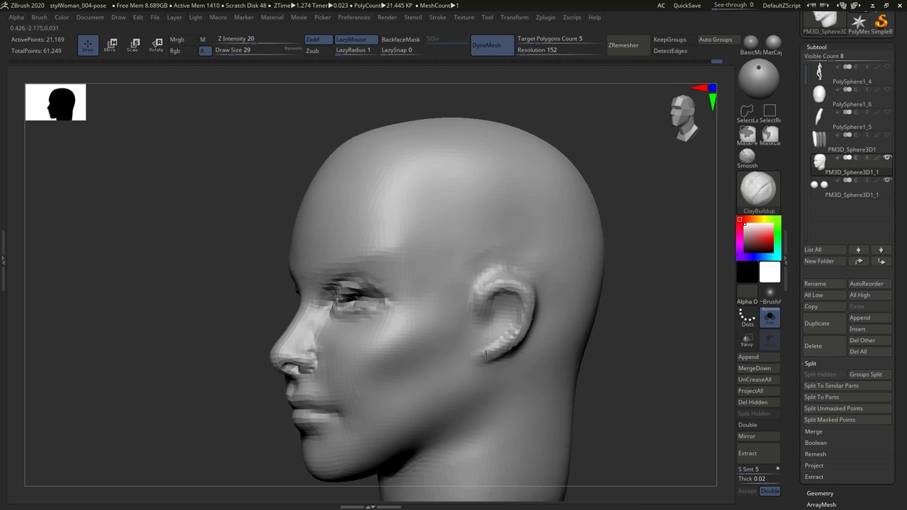
{"action": "mouse_move", "coordinate": [509, 352]}
{"action": "left_mouse_down", "text": "shift"}
{"action": "mouse_move", "coordinate": [538, 311]}
{"action": "mouse_move", "coordinate": [513, 304]}
{"action": "left_mouse_up", "text": "shift"}
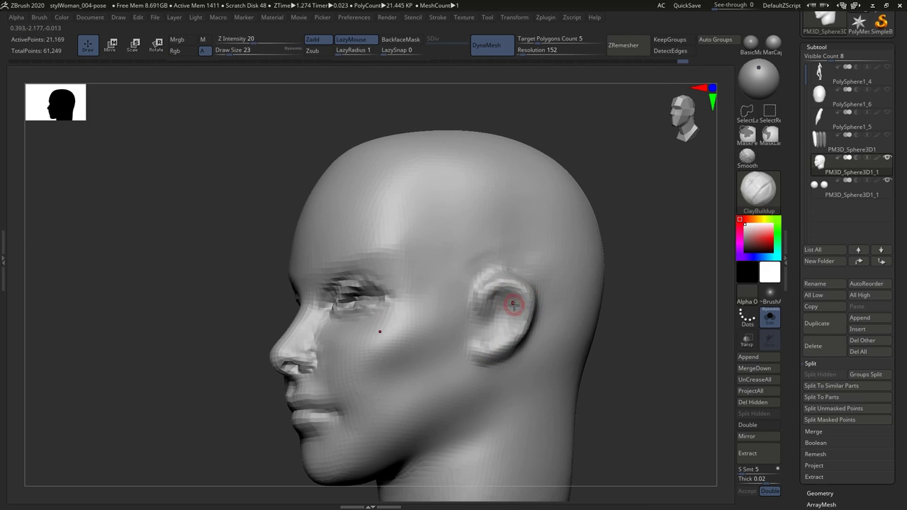
{"action": "mouse_move", "coordinate": [512, 328]}
{"action": "right_mouse_down"}
{"action": "mouse_move", "coordinate": [496, 293]}
{"action": "mouse_move", "coordinate": [466, 352]}
{"action": "mouse_move", "coordinate": [482, 300]}
{"action": "mouse_move", "coordinate": [531, 296]}
{"action": "mouse_move", "coordinate": [525, 290]}
{"action": "mouse_move", "coordinate": [569, 306]}
{"action": "mouse_move", "coordinate": [598, 419]}
{"action": "mouse_move", "coordinate": [619, 411]}
{"action": "mouse_move", "coordinate": [658, 277]}
{"action": "mouse_move", "coordinate": [552, 269]}
{"action": "mouse_move", "coordinate": [577, 283]}
{"action": "right_mouse_up"}
Push the back and top of the skull inward with the Move brush.
{"action": "key", "text": "b"}
{"action": "key", "text": "d"}
{"action": "key", "text": "s"}
{"action": "key", "text": "f"}
{"action": "key", "text": "b"}
{"action": "key", "text": "m"}
{"action": "key", "text": "v"}
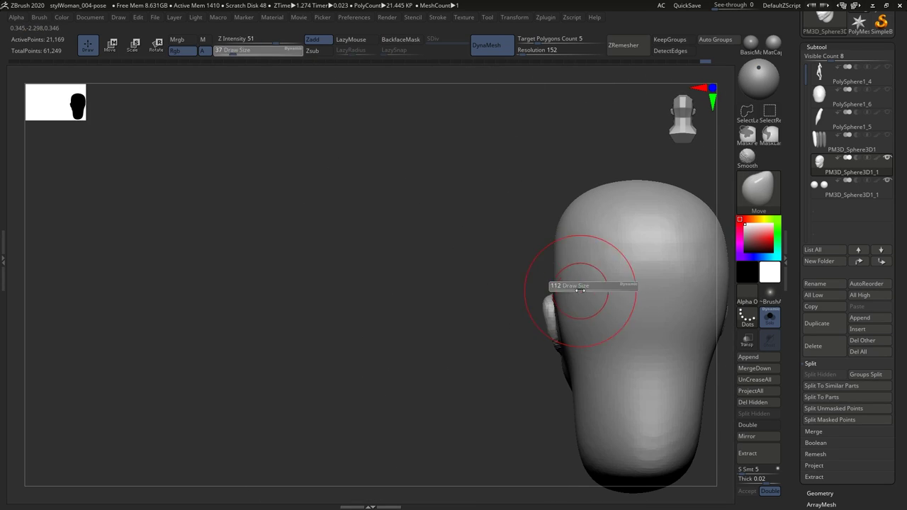
{"action": "right_click_drag", "start_coordinate": [645, 291], "coordinate": [633, 268], "text": "shift"}
{"action": "mouse_move", "coordinate": [567, 277]}
{"action": "left_mouse_down"}
{"action": "mouse_move", "coordinate": [513, 314]}
{"action": "mouse_move", "coordinate": [533, 349]}
{"action": "left_mouse_up"}
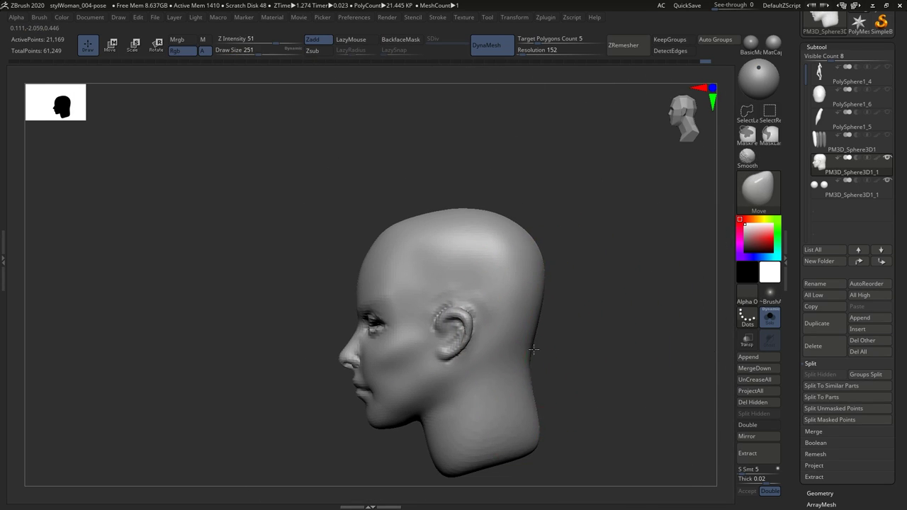
Lower and broaden the skull dome and slim the back of the head and neck.
{"action": "mouse_move", "coordinate": [522, 424]}
{"action": "right_mouse_down"}
{"action": "mouse_move", "coordinate": [475, 395]}
{"action": "mouse_move", "coordinate": [496, 384]}
{"action": "mouse_move", "coordinate": [474, 410]}
{"action": "mouse_move", "coordinate": [516, 371]}
{"action": "mouse_move", "coordinate": [543, 293]}
{"action": "right_mouse_up"}
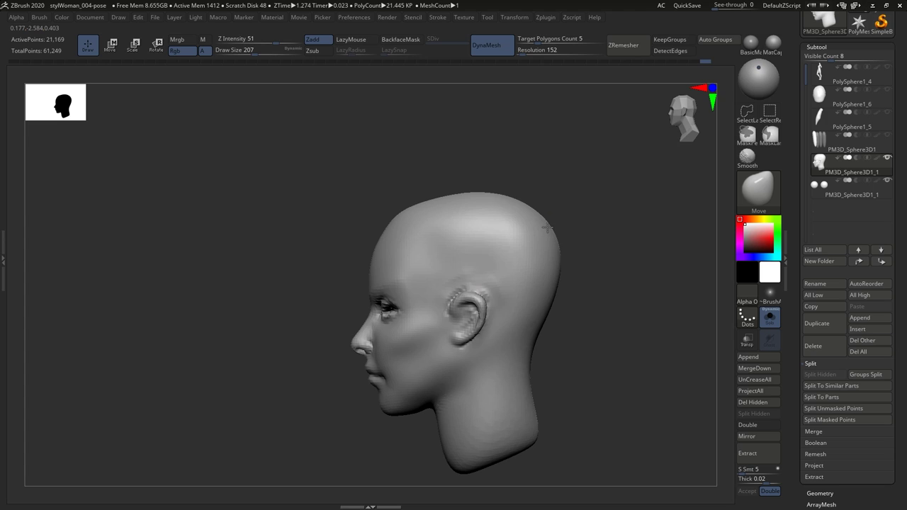
{"action": "left_click_drag", "start_coordinate": [477, 207], "coordinate": [537, 230]}
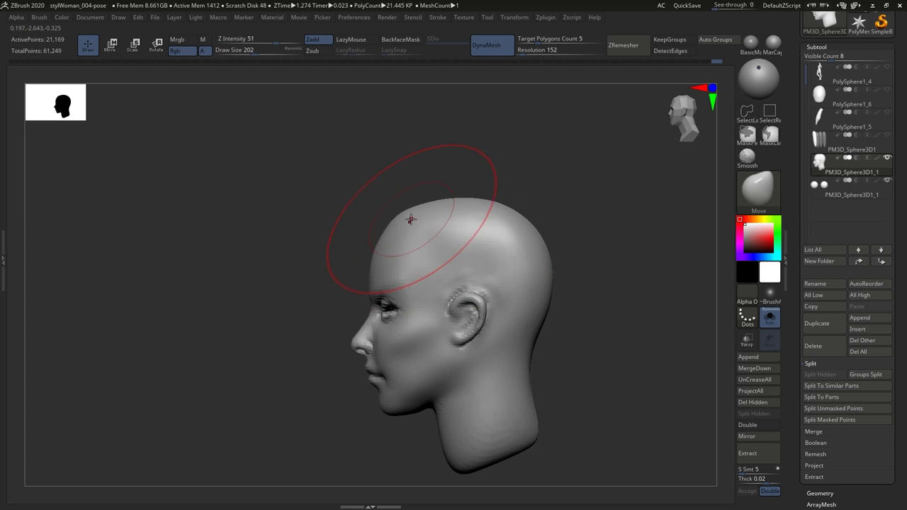
{"action": "right_click_drag", "start_coordinate": [411, 219], "coordinate": [504, 328]}
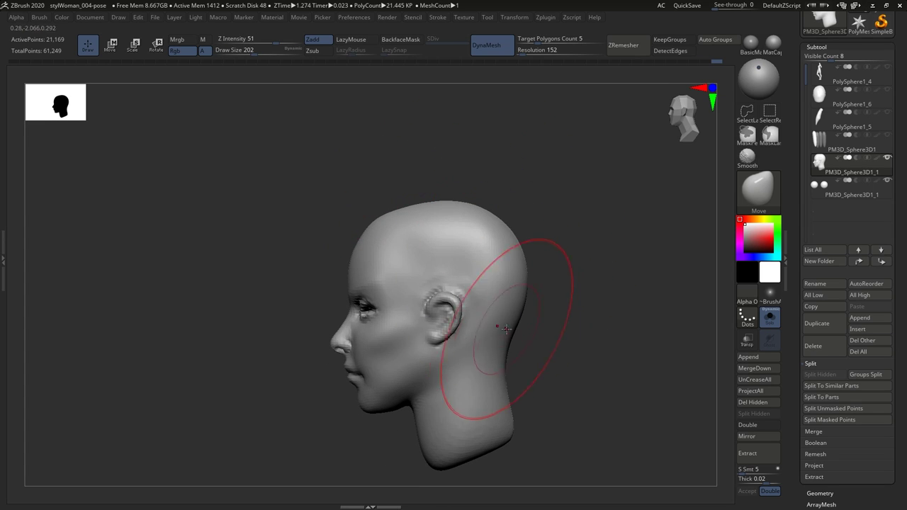
{"action": "left_click_drag", "start_coordinate": [505, 328], "coordinate": [500, 443]}
{"action": "mouse_move", "coordinate": [501, 416]}
{"action": "right_mouse_down"}
{"action": "mouse_move", "coordinate": [517, 355]}
{"action": "mouse_move", "coordinate": [484, 373]}
{"action": "mouse_move", "coordinate": [487, 405]}
{"action": "mouse_move", "coordinate": [496, 351]}
{"action": "right_mouse_up"}
Enlarge the Move brush to size 187 and check the head from all sides.
{"action": "key", "text": "s"}
{"action": "left_click_drag", "start_coordinate": [496, 352], "coordinate": [505, 351]}
{"action": "mouse_move", "coordinate": [504, 351]}
{"action": "right_mouse_down"}
{"action": "mouse_move", "coordinate": [527, 348]}
{"action": "mouse_move", "coordinate": [524, 303]}
{"action": "right_mouse_up"}
{"action": "mouse_move", "coordinate": [457, 290]}
{"action": "right_mouse_down", "text": "alt"}
{"action": "mouse_move", "coordinate": [454, 274]}
{"action": "mouse_move", "coordinate": [439, 280]}
{"action": "mouse_move", "coordinate": [381, 265]}
{"action": "right_mouse_up", "text": "alt"}
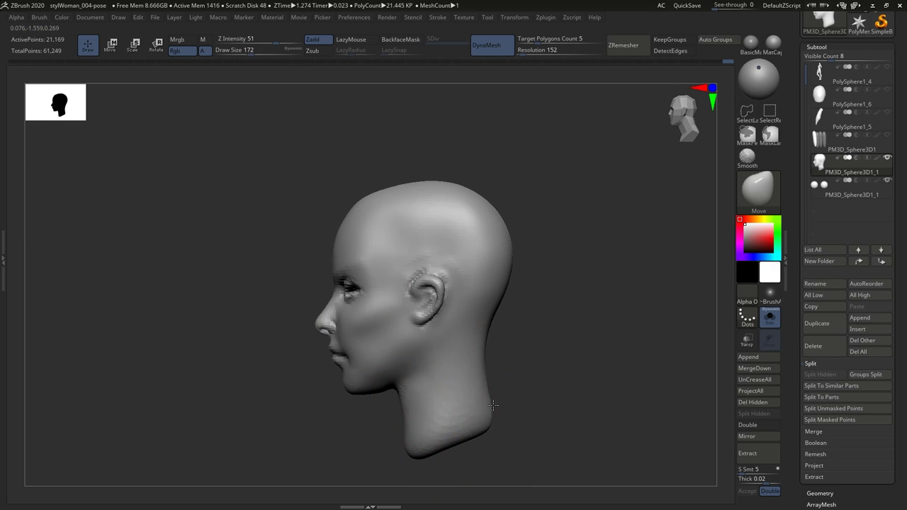
{"action": "right_click_drag", "start_coordinate": [494, 405], "coordinate": [494, 407]}
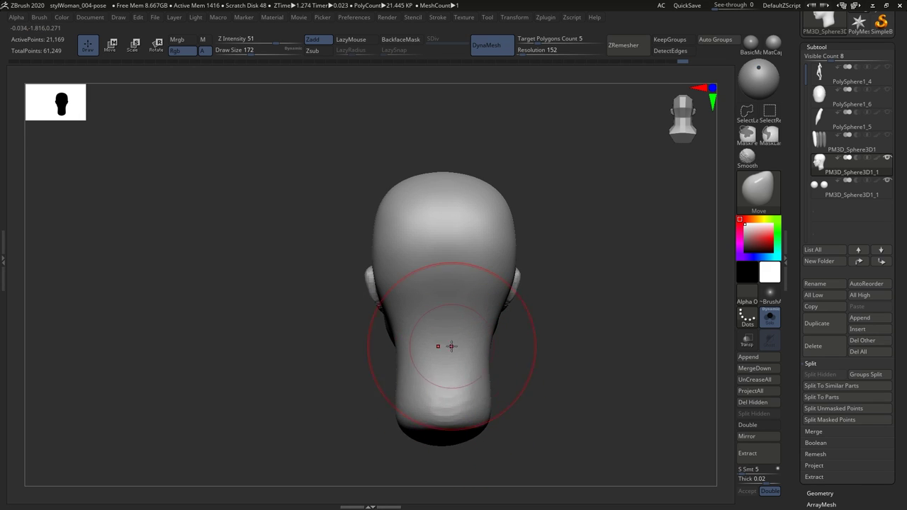
{"action": "mouse_move", "coordinate": [451, 346]}
{"action": "right_mouse_down"}
{"action": "mouse_move", "coordinate": [466, 385]}
{"action": "mouse_move", "coordinate": [446, 375]}
{"action": "mouse_move", "coordinate": [456, 333]}
{"action": "mouse_move", "coordinate": [466, 360]}
{"action": "mouse_move", "coordinate": [386, 426]}
{"action": "mouse_move", "coordinate": [404, 395]}
{"action": "mouse_move", "coordinate": [374, 379]}
{"action": "mouse_move", "coordinate": [404, 374]}
{"action": "right_mouse_up"}
{"action": "key", "text": "b"}
{"action": "key", "text": "c"}
{"action": "key", "text": "b"}
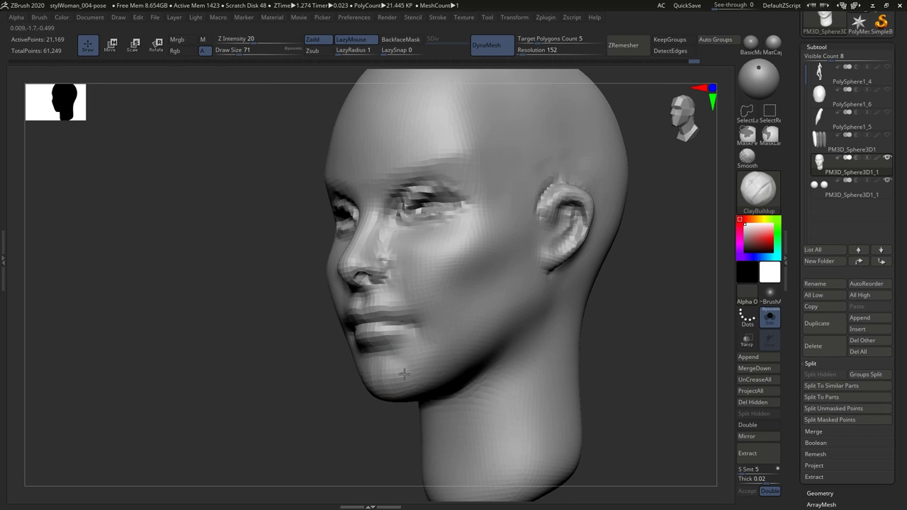
Shape the mouth area with the Move brush at size 128.
{"action": "mouse_move", "coordinate": [418, 406]}
{"action": "right_mouse_down"}
{"action": "mouse_move", "coordinate": [408, 383]}
{"action": "mouse_move", "coordinate": [415, 374]}
{"action": "mouse_move", "coordinate": [456, 375]}
{"action": "mouse_move", "coordinate": [407, 351]}
{"action": "mouse_move", "coordinate": [375, 361]}
{"action": "mouse_move", "coordinate": [405, 370]}
{"action": "mouse_move", "coordinate": [392, 368]}
{"action": "mouse_move", "coordinate": [421, 323]}
{"action": "mouse_move", "coordinate": [441, 314]}
{"action": "right_mouse_up"}
{"action": "key", "text": "b"}
{"action": "key", "text": "d"}
{"action": "key", "text": "s"}
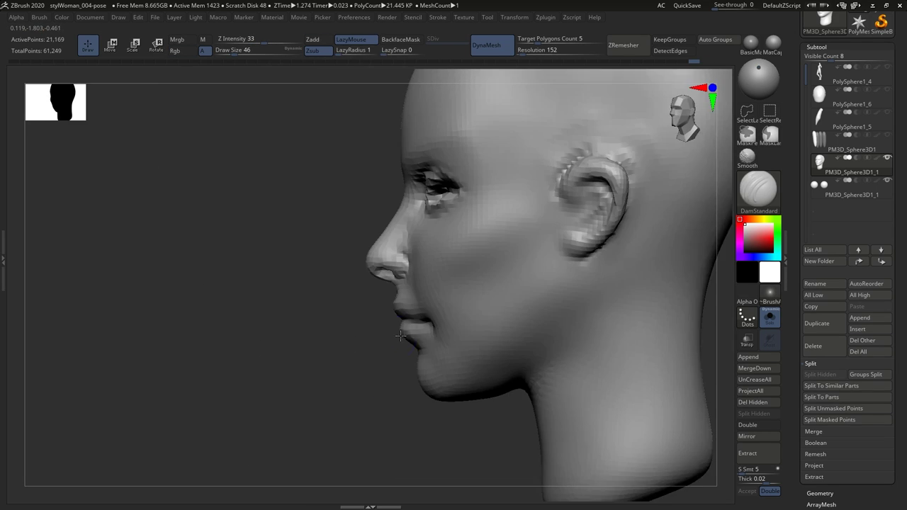
{"action": "key", "text": "b"}
{"action": "key", "text": "m"}
{"action": "key", "text": "v"}
{"action": "left_click_drag", "start_coordinate": [444, 309], "coordinate": [453, 309]}
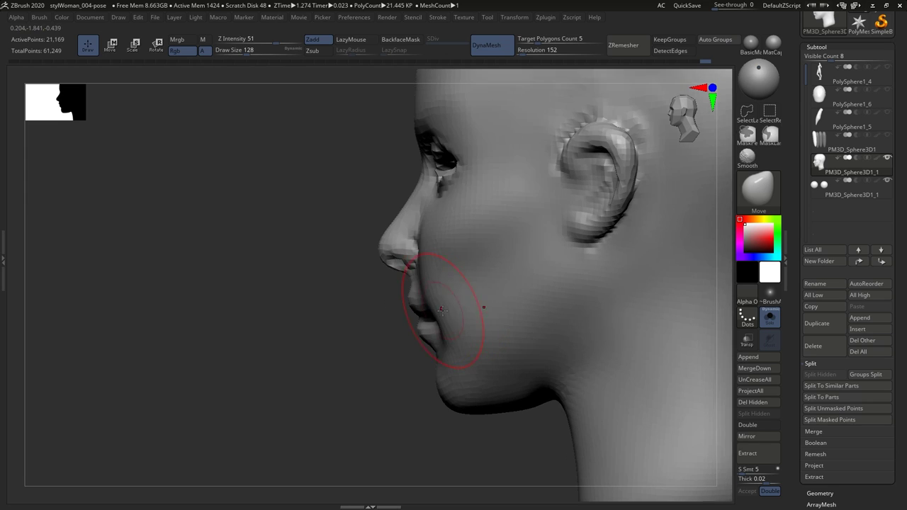
{"action": "mouse_move", "coordinate": [421, 283]}
{"action": "right_mouse_down"}
{"action": "mouse_move", "coordinate": [468, 298]}
{"action": "mouse_move", "coordinate": [445, 313]}
{"action": "mouse_move", "coordinate": [422, 309]}
{"action": "right_mouse_up"}
Build up the brow with ClayBuildup at brush size 27.
{"action": "key", "text": "b"}
{"action": "key", "text": "c"}
{"action": "key", "text": "b"}
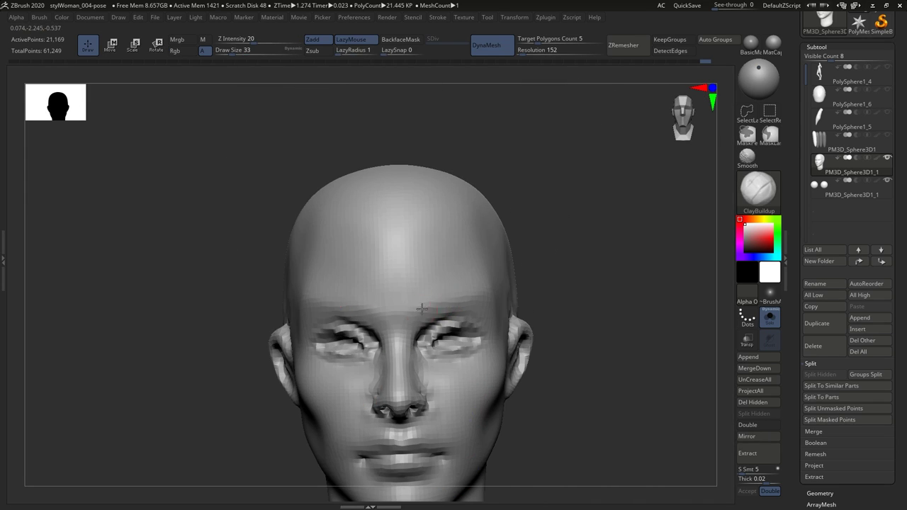
{"action": "right_click_drag", "start_coordinate": [472, 291], "coordinate": [426, 304]}
{"action": "key", "text": "s"}
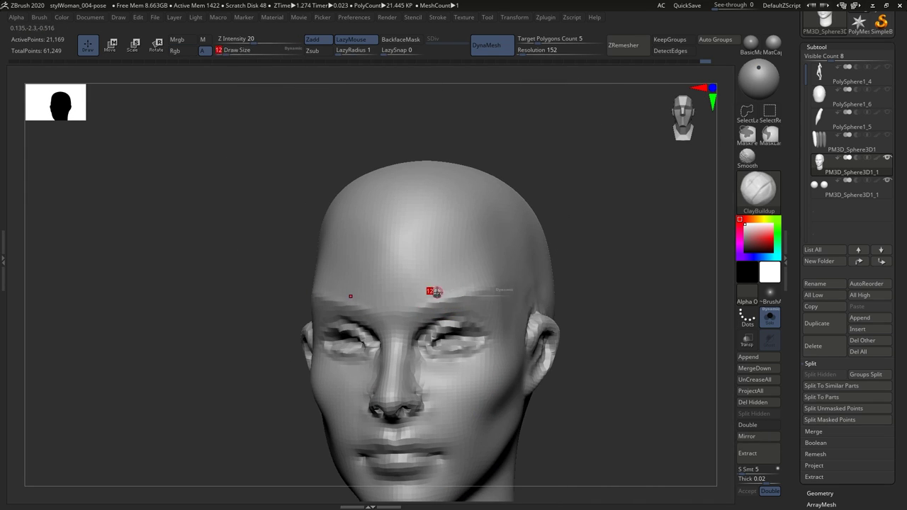
{"action": "left_click_drag", "start_coordinate": [435, 291], "coordinate": [447, 292]}
{"action": "mouse_move", "coordinate": [522, 302]}
{"action": "right_mouse_down"}
{"action": "mouse_move", "coordinate": [464, 323]}
{"action": "mouse_move", "coordinate": [416, 314]}
{"action": "mouse_move", "coordinate": [417, 276]}
{"action": "mouse_move", "coordinate": [510, 306]}
{"action": "right_mouse_up"}
{"action": "mouse_move", "coordinate": [468, 349]}
{"action": "right_mouse_down"}
{"action": "mouse_move", "coordinate": [496, 314]}
{"action": "mouse_move", "coordinate": [486, 345]}
{"action": "mouse_move", "coordinate": [444, 329]}
{"action": "mouse_move", "coordinate": [419, 385]}
{"action": "mouse_move", "coordinate": [425, 395]}
{"action": "mouse_move", "coordinate": [449, 340]}
{"action": "mouse_move", "coordinate": [491, 337]}
{"action": "mouse_move", "coordinate": [463, 331]}
{"action": "mouse_move", "coordinate": [478, 334]}
{"action": "right_mouse_up"}
{"action": "key", "text": "b"}
{"action": "key", "text": "m"}
{"action": "key", "text": "v"}
Enlarge the Move brush to 154 and undo the stroke that bulged the chin.
{"action": "key", "text": "s"}
{"action": "left_click_drag", "start_coordinate": [496, 257], "coordinate": [507, 257]}
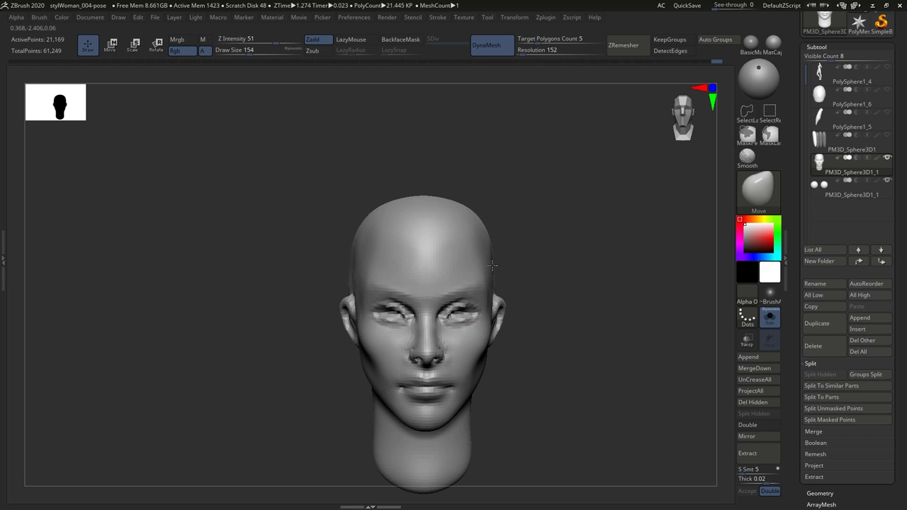
{"action": "mouse_move", "coordinate": [489, 284]}
{"action": "right_mouse_down", "text": "ctrl"}
{"action": "mouse_move", "coordinate": [492, 314]}
{"action": "mouse_move", "coordinate": [399, 290]}
{"action": "right_mouse_up", "text": "ctrl"}
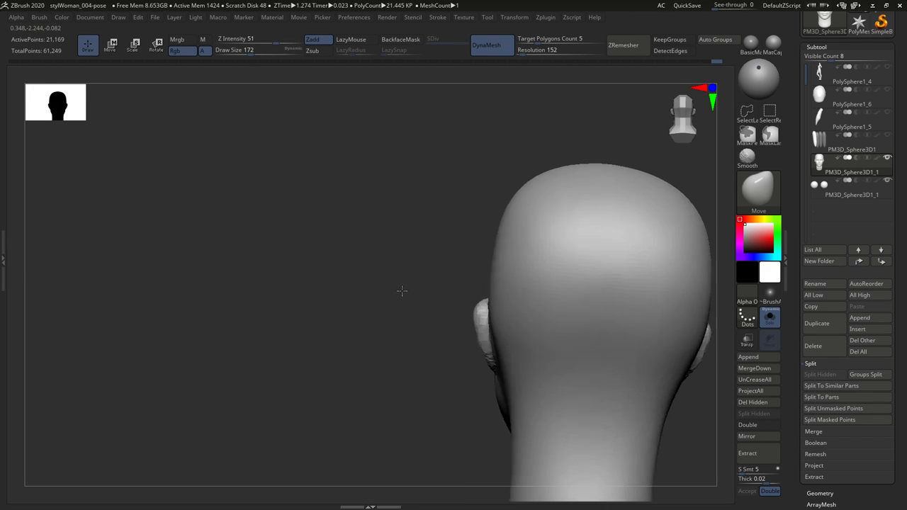
{"action": "right_click_drag", "start_coordinate": [454, 269], "coordinate": [432, 246]}
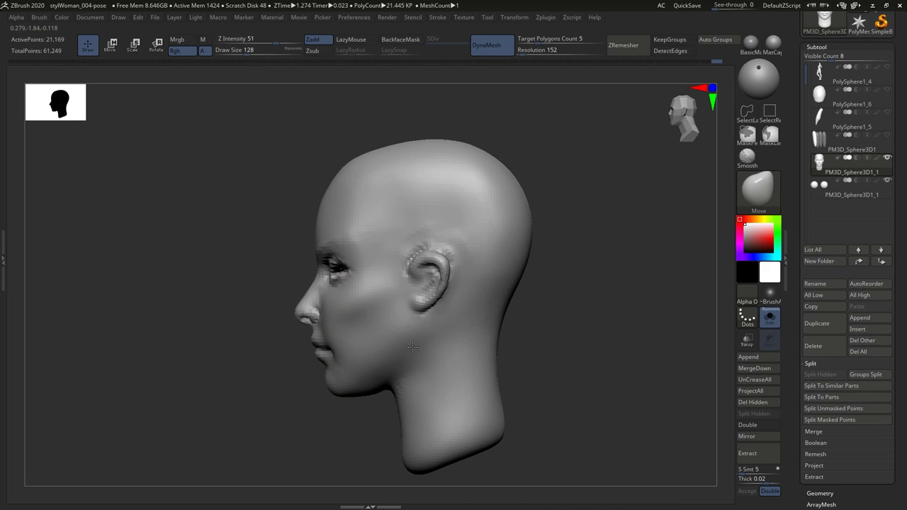
{"action": "key", "text": "ctrl+z"}
Reshape the front and underside of the neck with the Move brush at size 223.
{"action": "mouse_move", "coordinate": [371, 388]}
{"action": "right_mouse_down", "text": "ctrl"}
{"action": "mouse_move", "coordinate": [366, 374]}
{"action": "mouse_move", "coordinate": [397, 357]}
{"action": "mouse_move", "coordinate": [387, 353]}
{"action": "mouse_move", "coordinate": [418, 349]}
{"action": "right_mouse_up", "text": "ctrl"}
{"action": "key", "text": "s"}
{"action": "left_click_drag", "start_coordinate": [418, 349], "coordinate": [425, 349]}
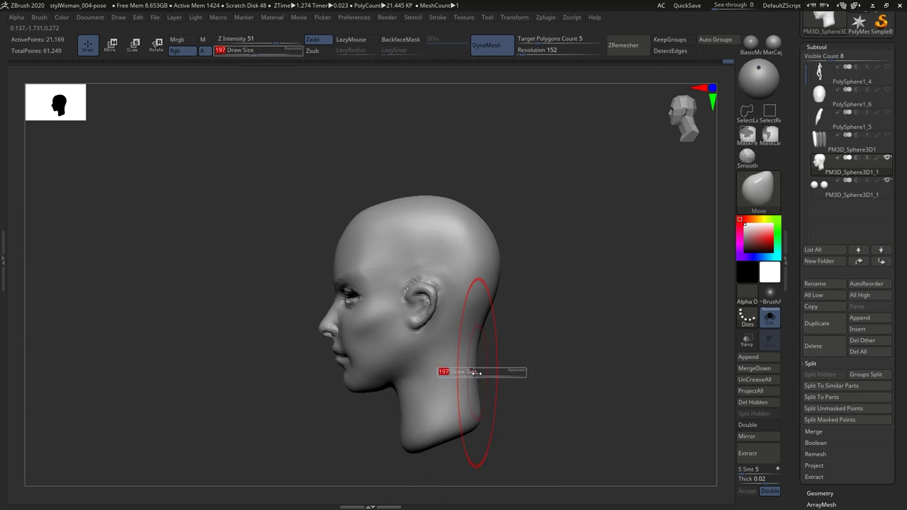
{"action": "mouse_move", "coordinate": [422, 435]}
{"action": "left_mouse_down"}
{"action": "mouse_move", "coordinate": [489, 418]}
{"action": "mouse_move", "coordinate": [409, 415]}
{"action": "left_mouse_up"}
{"action": "right_click_drag", "start_coordinate": [402, 386], "coordinate": [467, 326]}
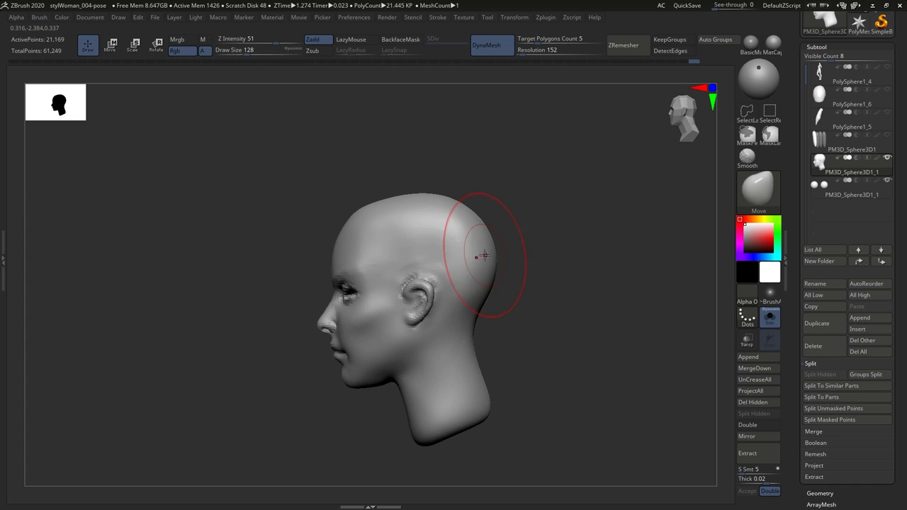
{"action": "mouse_move", "coordinate": [386, 206]}
{"action": "right_mouse_down"}
{"action": "mouse_move", "coordinate": [444, 241]}
{"action": "mouse_move", "coordinate": [395, 247]}
{"action": "mouse_move", "coordinate": [445, 293]}
{"action": "mouse_move", "coordinate": [415, 233]}
{"action": "mouse_move", "coordinate": [397, 288]}
{"action": "mouse_move", "coordinate": [414, 287]}
{"action": "mouse_move", "coordinate": [402, 266]}
{"action": "mouse_move", "coordinate": [384, 268]}
{"action": "mouse_move", "coordinate": [375, 304]}
{"action": "mouse_move", "coordinate": [404, 259]}
{"action": "mouse_move", "coordinate": [374, 274]}
{"action": "mouse_move", "coordinate": [385, 256]}
{"action": "right_mouse_up"}
Build up the brows with ClayBuildup from three-quarter and front views.
{"action": "key", "text": "b"}
{"action": "key", "text": "c"}
{"action": "key", "text": "b"}
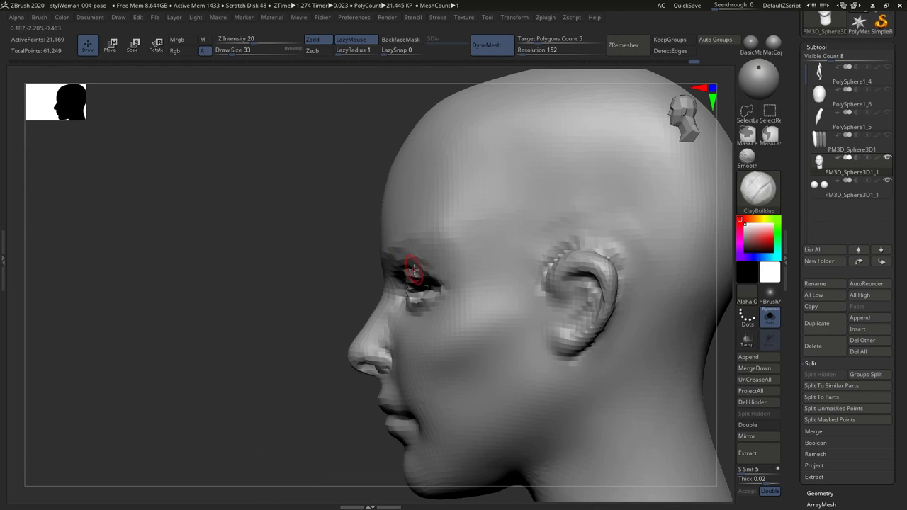
{"action": "right_click_drag", "start_coordinate": [406, 291], "coordinate": [404, 260]}
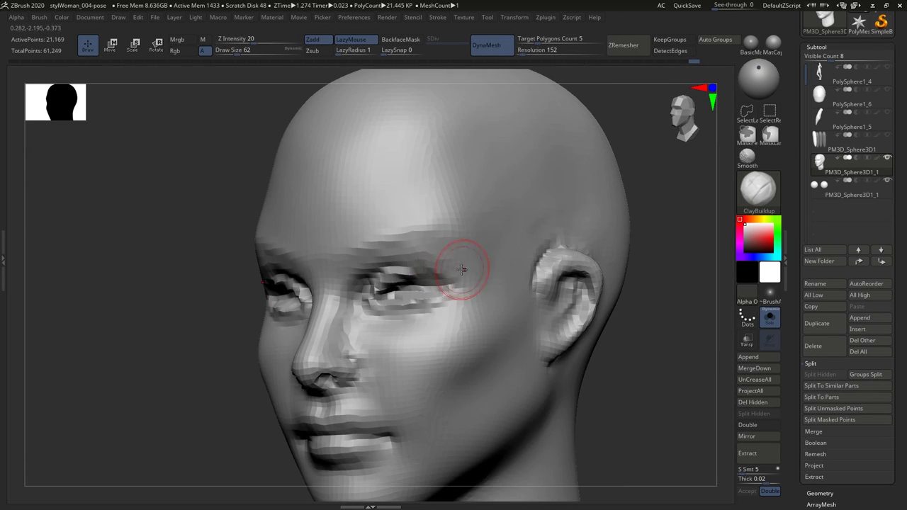
{"action": "mouse_move", "coordinate": [461, 270]}
{"action": "right_mouse_down"}
{"action": "mouse_move", "coordinate": [430, 259]}
{"action": "mouse_move", "coordinate": [432, 273]}
{"action": "mouse_move", "coordinate": [418, 269]}
{"action": "mouse_move", "coordinate": [439, 284]}
{"action": "mouse_move", "coordinate": [459, 261]}
{"action": "mouse_move", "coordinate": [432, 251]}
{"action": "mouse_move", "coordinate": [456, 259]}
{"action": "mouse_move", "coordinate": [402, 258]}
{"action": "right_mouse_up"}
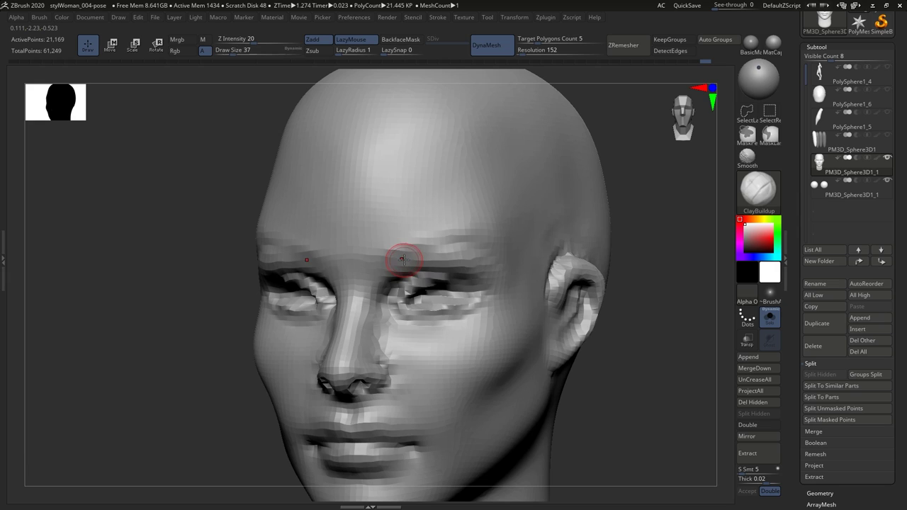
{"action": "right_click_drag", "start_coordinate": [419, 221], "coordinate": [429, 264], "text": "ctrl"}
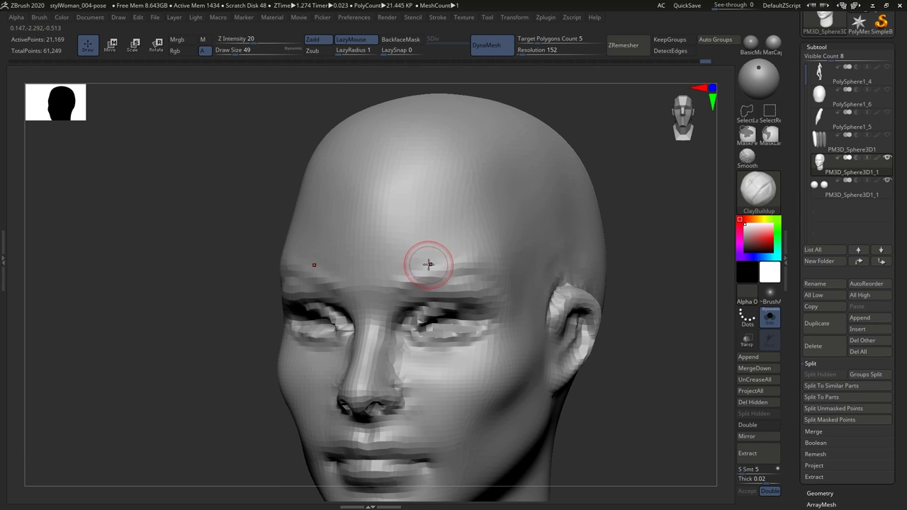
{"action": "mouse_move", "coordinate": [520, 241]}
{"action": "right_mouse_down"}
{"action": "mouse_move", "coordinate": [522, 219]}
{"action": "mouse_move", "coordinate": [407, 259]}
{"action": "mouse_move", "coordinate": [423, 293]}
{"action": "right_mouse_up"}
Carve creases around the eye area with DamStandard.
{"action": "key", "text": "b"}
{"action": "key", "text": "d"}
{"action": "key", "text": "s"}
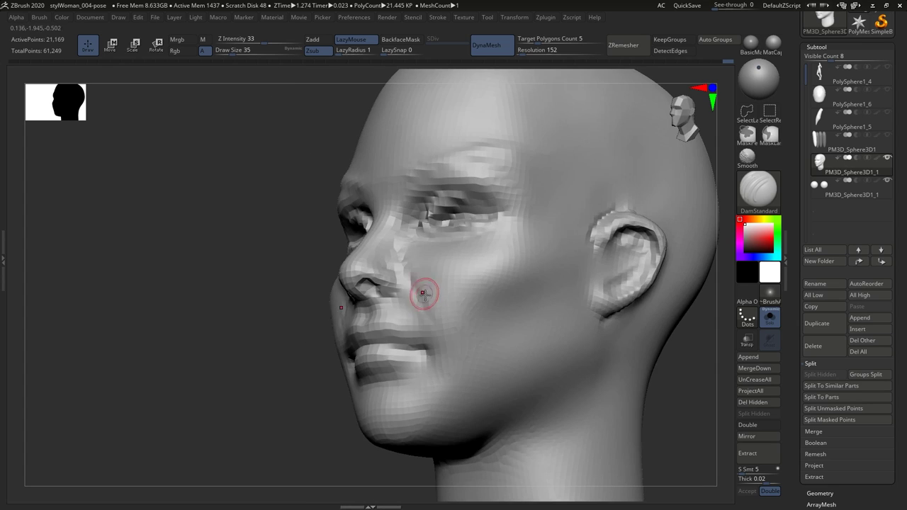
{"action": "right_click_drag", "start_coordinate": [433, 346], "coordinate": [456, 352]}
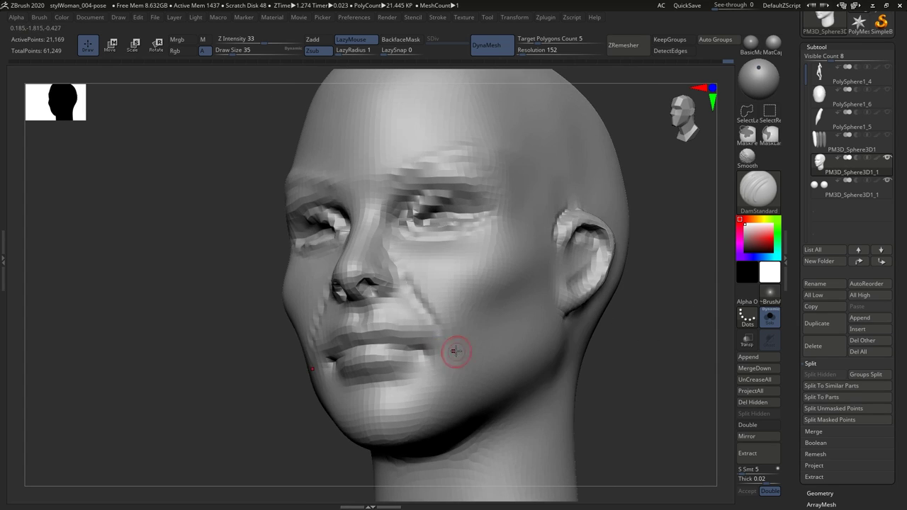
{"action": "mouse_move", "coordinate": [404, 285]}
{"action": "right_mouse_down"}
{"action": "mouse_move", "coordinate": [461, 297]}
{"action": "mouse_move", "coordinate": [449, 319]}
{"action": "mouse_move", "coordinate": [428, 267]}
{"action": "mouse_move", "coordinate": [431, 346]}
{"action": "right_mouse_up"}
Smooth the face and carve detail around the nose and cheek.
{"action": "key", "text": "b"}
{"action": "key", "text": "c"}
{"action": "key", "text": "b"}
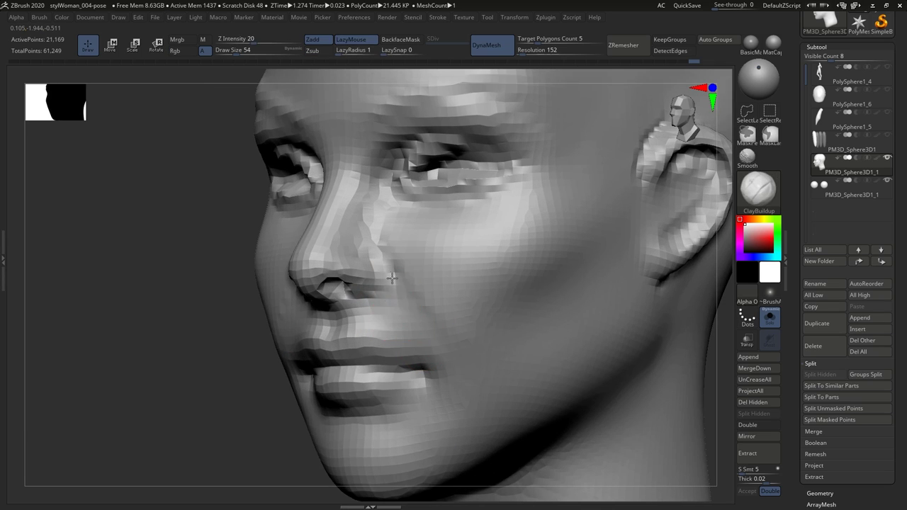
{"action": "mouse_move", "coordinate": [392, 278]}
{"action": "right_mouse_down"}
{"action": "mouse_move", "coordinate": [408, 276]}
{"action": "mouse_move", "coordinate": [404, 248]}
{"action": "mouse_move", "coordinate": [466, 318]}
{"action": "mouse_move", "coordinate": [496, 284]}
{"action": "mouse_move", "coordinate": [485, 241]}
{"action": "mouse_move", "coordinate": [376, 287]}
{"action": "mouse_move", "coordinate": [380, 266]}
{"action": "right_mouse_up"}
{"action": "key", "text": "b"}
{"action": "key", "text": "d"}
{"action": "key", "text": "s"}
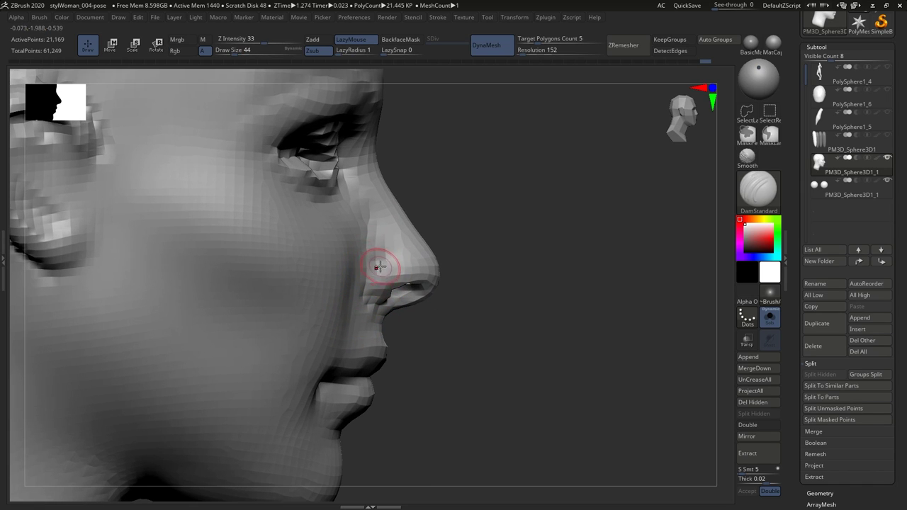
{"action": "mouse_move", "coordinate": [380, 300]}
{"action": "right_mouse_down"}
{"action": "mouse_move", "coordinate": [360, 297]}
{"action": "mouse_move", "coordinate": [411, 286]}
{"action": "mouse_move", "coordinate": [442, 229]}
{"action": "mouse_move", "coordinate": [445, 241]}
{"action": "mouse_move", "coordinate": [455, 239]}
{"action": "mouse_move", "coordinate": [461, 292]}
{"action": "mouse_move", "coordinate": [435, 300]}
{"action": "mouse_move", "coordinate": [437, 288]}
{"action": "mouse_move", "coordinate": [384, 291]}
{"action": "mouse_move", "coordinate": [375, 314]}
{"action": "mouse_move", "coordinate": [383, 314]}
{"action": "right_mouse_up"}
Alternate ClayBuildup and DamStandard to define the nasolabial folds and lip line.
{"action": "key", "text": "b"}
{"action": "key", "text": "c"}
{"action": "key", "text": "b"}
{"action": "key", "text": "b"}
{"action": "key", "text": "d"}
{"action": "key", "text": "s"}
{"action": "mouse_move", "coordinate": [477, 307]}
{"action": "right_mouse_down"}
{"action": "mouse_move", "coordinate": [488, 289]}
{"action": "mouse_move", "coordinate": [459, 261]}
{"action": "mouse_move", "coordinate": [401, 298]}
{"action": "mouse_move", "coordinate": [371, 353]}
{"action": "right_mouse_up"}
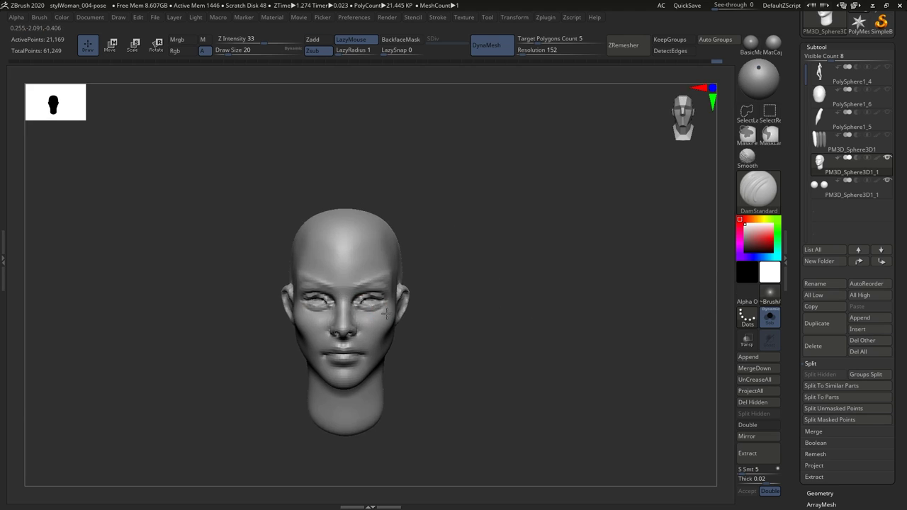
{"action": "right_click_drag", "start_coordinate": [432, 298], "coordinate": [397, 297]}
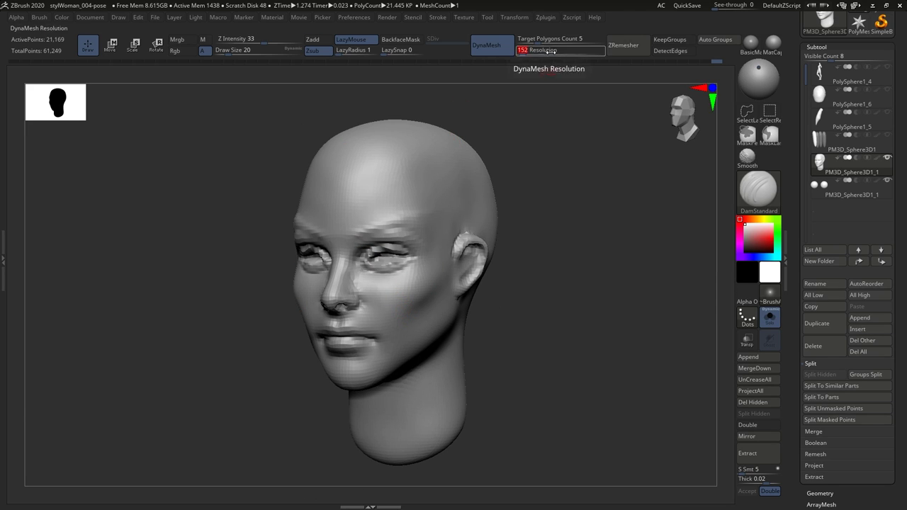
Remesh the head with DynaMesh at resolution 256.
{"action": "type", "text": "256"}
{"action": "key", "text": "Return"}
{"action": "right_click_drag", "start_coordinate": [550, 177], "coordinate": [614, 217]}
{"action": "left_click_drag", "start_coordinate": [614, 217], "coordinate": [370, 243], "text": "ctrl"}
{"action": "mouse_move", "coordinate": [371, 243]}
{"action": "right_mouse_down"}
{"action": "mouse_move", "coordinate": [424, 294]}
{"action": "mouse_move", "coordinate": [377, 324]}
{"action": "mouse_move", "coordinate": [381, 312]}
{"action": "mouse_move", "coordinate": [372, 315]}
{"action": "mouse_move", "coordinate": [371, 336]}
{"action": "mouse_move", "coordinate": [358, 333]}
{"action": "mouse_move", "coordinate": [333, 354]}
{"action": "mouse_move", "coordinate": [312, 315]}
{"action": "mouse_move", "coordinate": [577, 331]}
{"action": "mouse_move", "coordinate": [422, 317]}
{"action": "mouse_move", "coordinate": [416, 283]}
{"action": "mouse_move", "coordinate": [431, 302]}
{"action": "right_mouse_up"}
Refine the nostrils with ClayBuildup, Move and DamStandard, shrinking the brush to 23.
{"action": "key", "text": "b"}
{"action": "key", "text": "c"}
{"action": "key", "text": "b"}
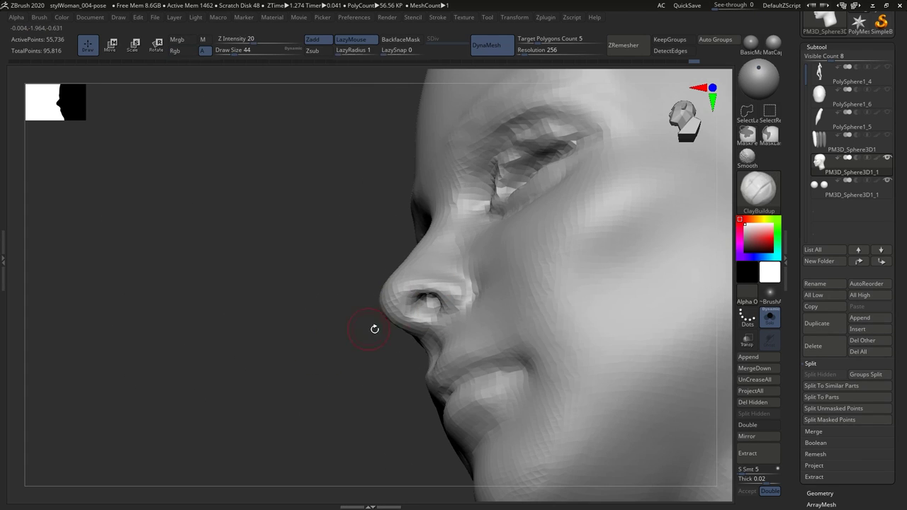
{"action": "key", "text": "b"}
{"action": "key", "text": "m"}
{"action": "key", "text": "v"}
{"action": "mouse_move", "coordinate": [374, 329]}
{"action": "right_mouse_down"}
{"action": "mouse_move", "coordinate": [422, 307]}
{"action": "mouse_move", "coordinate": [356, 272]}
{"action": "mouse_move", "coordinate": [389, 303]}
{"action": "mouse_move", "coordinate": [356, 307]}
{"action": "mouse_move", "coordinate": [385, 319]}
{"action": "mouse_move", "coordinate": [314, 304]}
{"action": "mouse_move", "coordinate": [396, 307]}
{"action": "right_mouse_up"}
{"action": "key", "text": "b"}
{"action": "key", "text": "d"}
{"action": "key", "text": "s"}
{"action": "key", "text": "b"}
{"action": "key", "text": "c"}
{"action": "key", "text": "b"}
{"action": "key", "text": "bracketleft"}
{"action": "key", "text": "bracketleft"}
{"action": "key", "text": "bracketleft"}
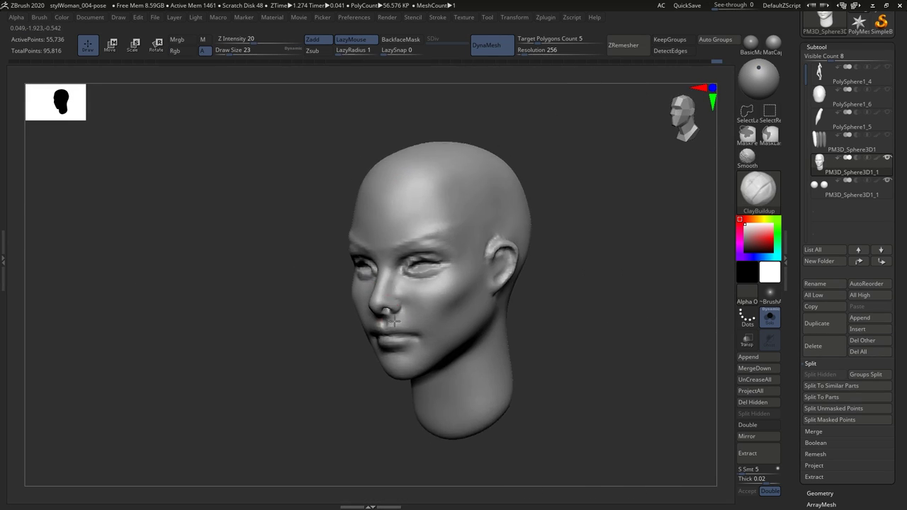
Turn the head to a front view and make the eyeball spheres the active subtool.
{"action": "mouse_move", "coordinate": [393, 330]}
{"action": "right_mouse_down"}
{"action": "mouse_move", "coordinate": [381, 324]}
{"action": "mouse_move", "coordinate": [476, 364]}
{"action": "mouse_move", "coordinate": [425, 354]}
{"action": "mouse_move", "coordinate": [460, 338]}
{"action": "mouse_move", "coordinate": [429, 321]}
{"action": "mouse_move", "coordinate": [444, 316]}
{"action": "right_mouse_up"}
{"action": "right_click_drag", "start_coordinate": [493, 332], "coordinate": [418, 314], "text": "shift"}
{"action": "key", "text": "b"}
{"action": "key", "text": "m"}
{"action": "key", "text": "v"}
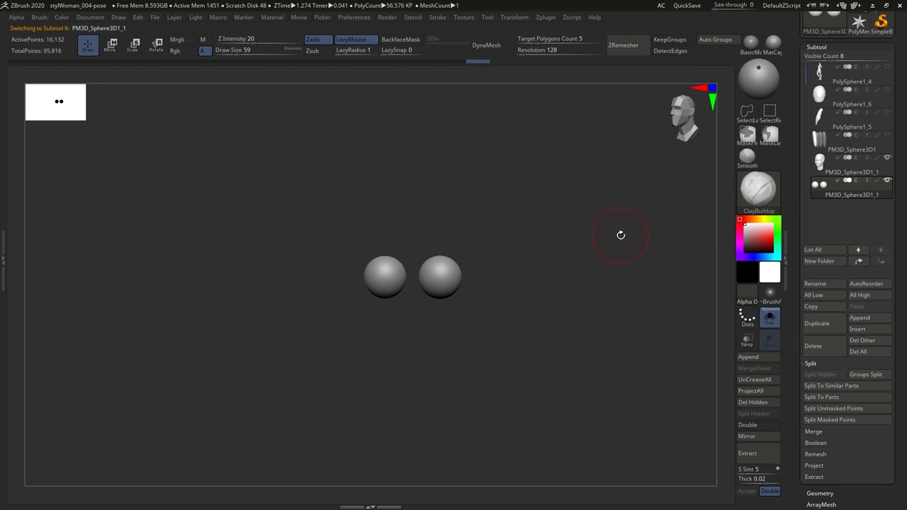
{"action": "left_click", "coordinate": [820, 170]}
Move the eyeballs lower and back into their sockets with the gizmo, then reselect the head.
{"action": "right_click_drag", "start_coordinate": [539, 297], "coordinate": [486, 253]}
{"action": "key", "text": "w"}
{"action": "left_click", "coordinate": [482, 244], "text": "alt"}
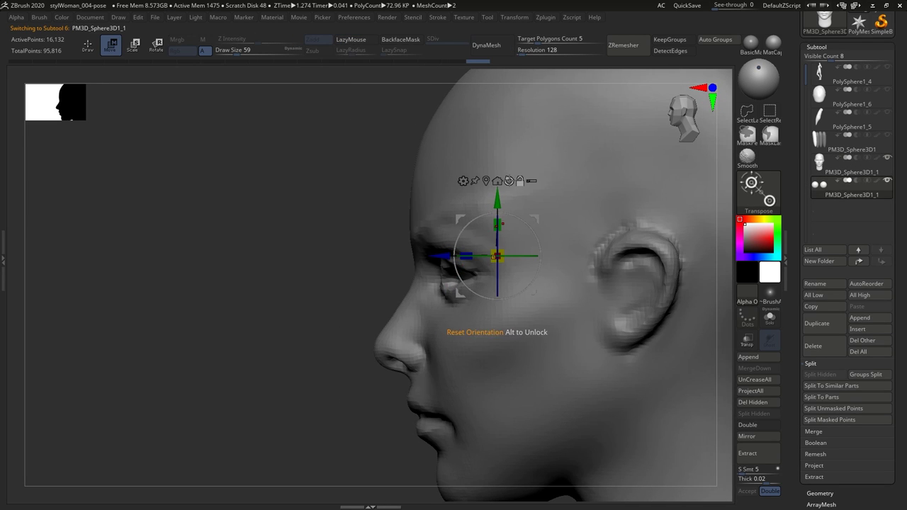
{"action": "left_click_drag", "start_coordinate": [497, 255], "coordinate": [478, 256]}
{"action": "right_click_drag", "start_coordinate": [479, 256], "coordinate": [484, 257]}
{"action": "left_click_drag", "start_coordinate": [484, 258], "coordinate": [484, 265]}
{"action": "right_click_drag", "start_coordinate": [484, 266], "coordinate": [483, 269]}
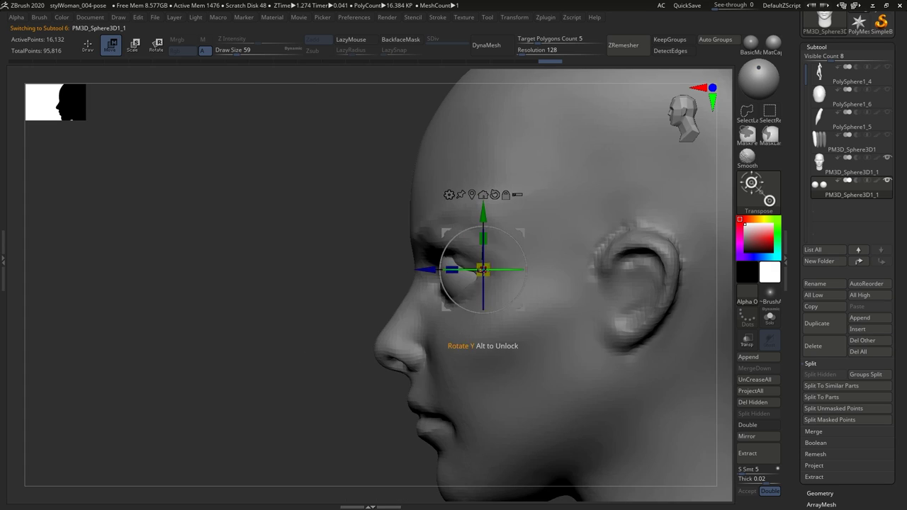
{"action": "left_click_drag", "start_coordinate": [427, 269], "coordinate": [445, 269]}
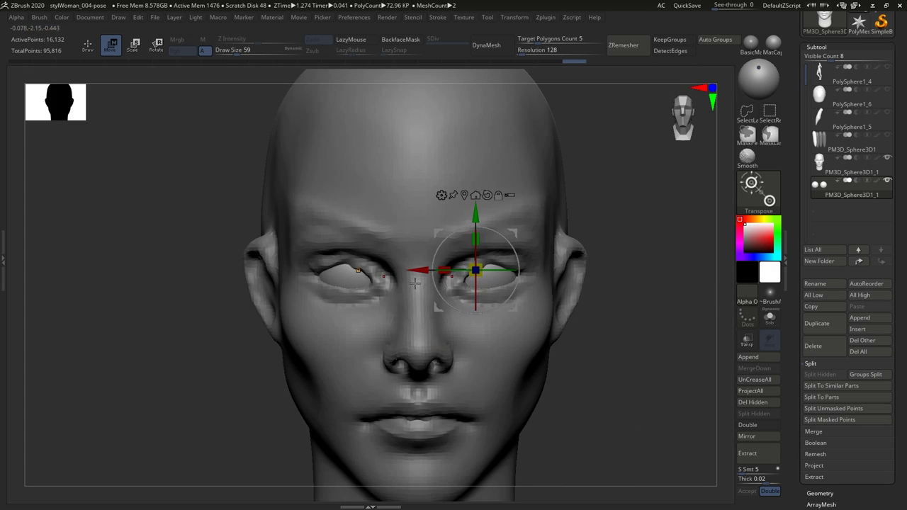
{"action": "left_click_drag", "start_coordinate": [417, 284], "coordinate": [423, 270]}
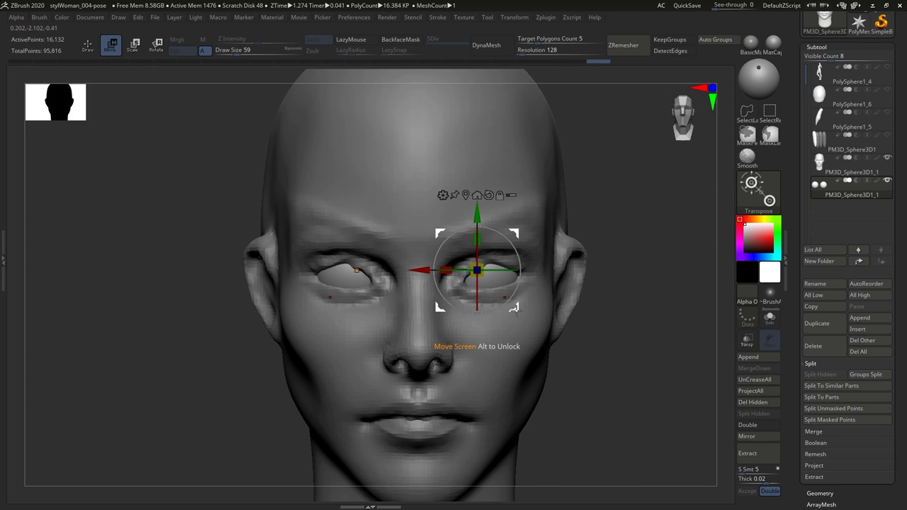
{"action": "left_click", "coordinate": [477, 251], "text": "alt"}
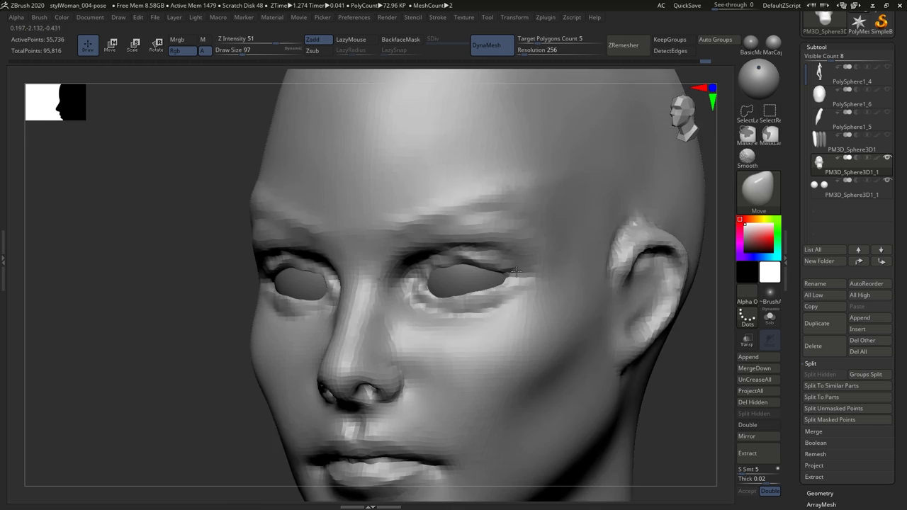
Reduce the brush to size 62 and build up clay around both eye sockets.
{"action": "key", "text": "s"}
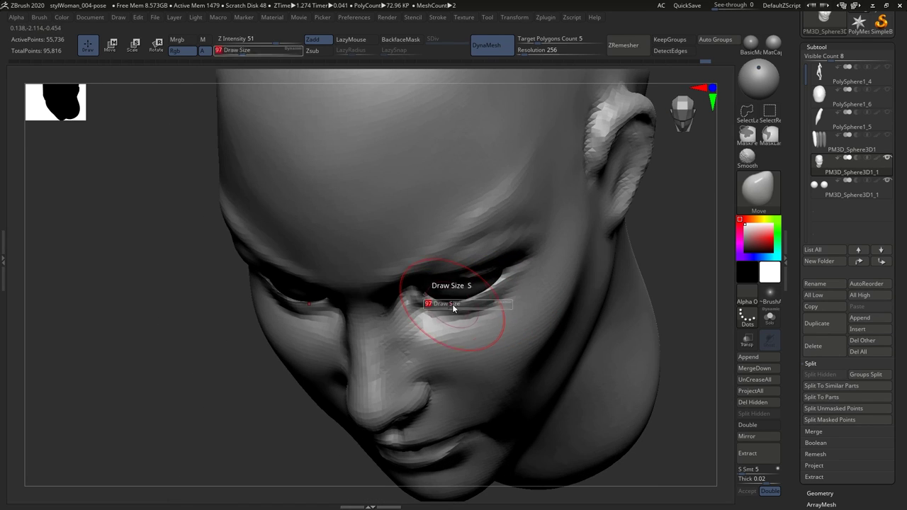
{"action": "left_click_drag", "start_coordinate": [453, 304], "coordinate": [430, 304]}
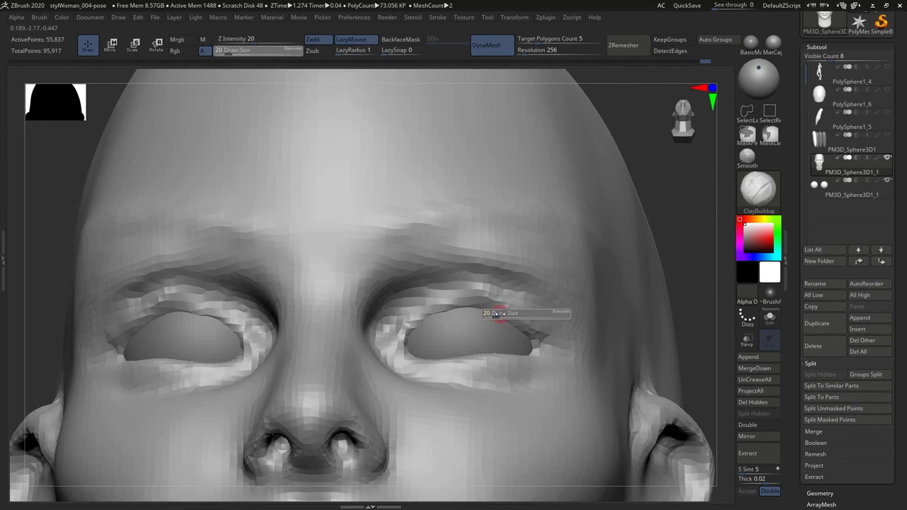
{"action": "left_click_drag", "start_coordinate": [496, 314], "coordinate": [419, 325]}
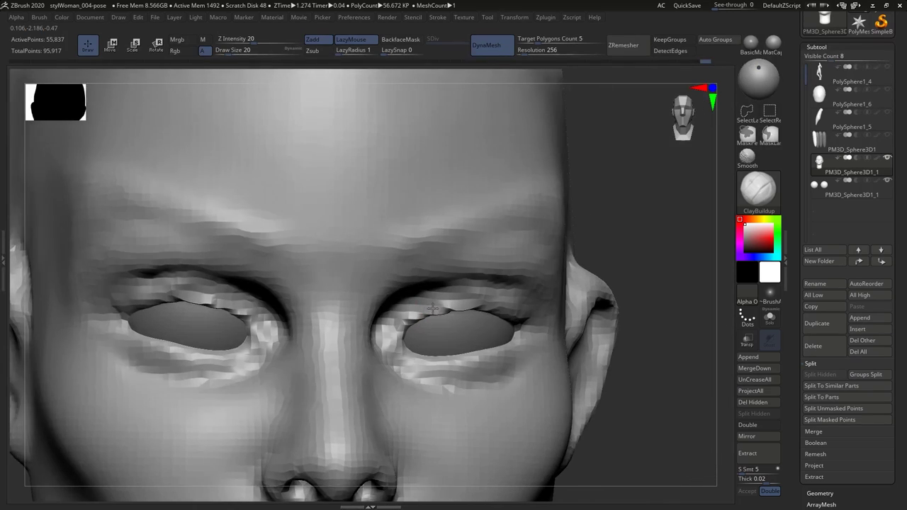
Reshape the upper and lower eyelid edges around the eyeballs with the Move brush.
{"action": "key", "text": "b"}
{"action": "key", "text": "m"}
{"action": "key", "text": "v"}
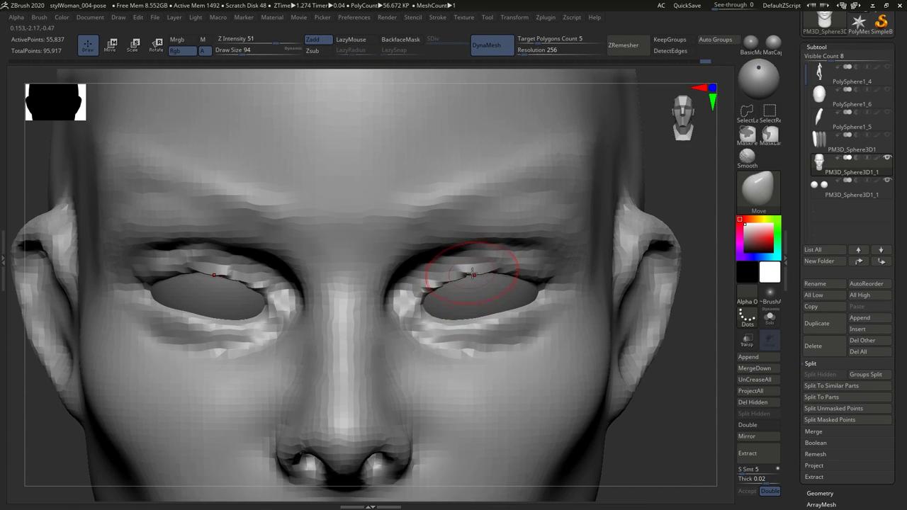
{"action": "left_click_drag", "start_coordinate": [472, 272], "coordinate": [513, 264]}
{"action": "key", "text": "bracketleft"}
{"action": "key", "text": "bracketleft"}
{"action": "key", "text": "bracketleft"}
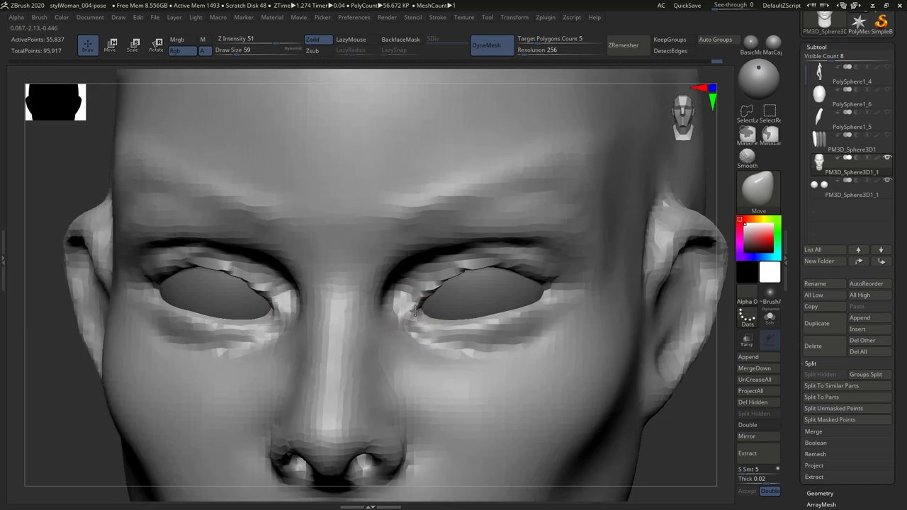
{"action": "left_click_drag", "start_coordinate": [426, 328], "coordinate": [430, 325]}
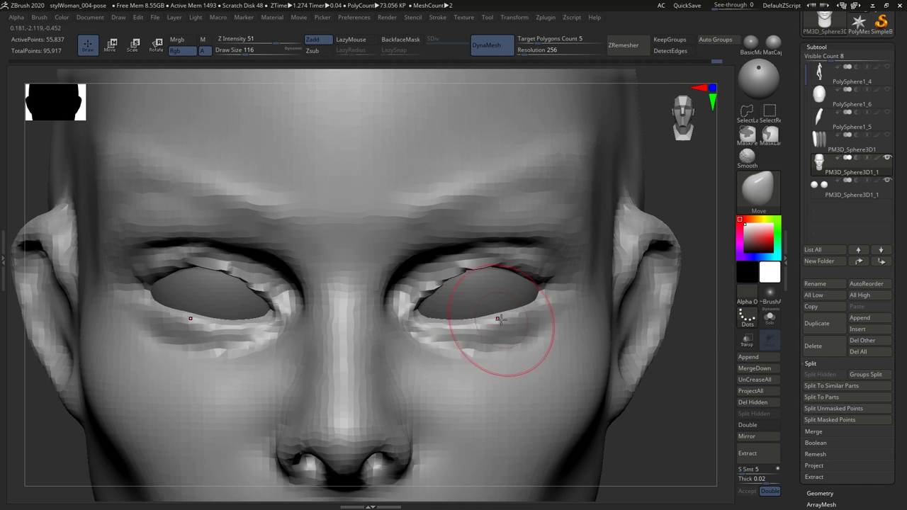
{"action": "mouse_move", "coordinate": [499, 319]}
{"action": "left_mouse_down"}
{"action": "mouse_move", "coordinate": [518, 290]}
{"action": "mouse_move", "coordinate": [470, 314]}
{"action": "mouse_move", "coordinate": [480, 330]}
{"action": "left_mouse_up"}
{"action": "mouse_move", "coordinate": [480, 330]}
{"action": "right_mouse_down"}
{"action": "mouse_move", "coordinate": [507, 280]}
{"action": "mouse_move", "coordinate": [487, 280]}
{"action": "mouse_move", "coordinate": [435, 324]}
{"action": "mouse_move", "coordinate": [480, 243]}
{"action": "mouse_move", "coordinate": [529, 227]}
{"action": "mouse_move", "coordinate": [497, 294]}
{"action": "mouse_move", "coordinate": [577, 273]}
{"action": "right_mouse_up"}
Carve the lid creases with DamStandard at size 39, then build up the lids with ClayBuildup at size 65.
{"action": "key", "text": "b"}
{"action": "key", "text": "d"}
{"action": "key", "text": "s"}
{"action": "key", "text": "s"}
{"action": "left_click_drag", "start_coordinate": [590, 287], "coordinate": [574, 273]}
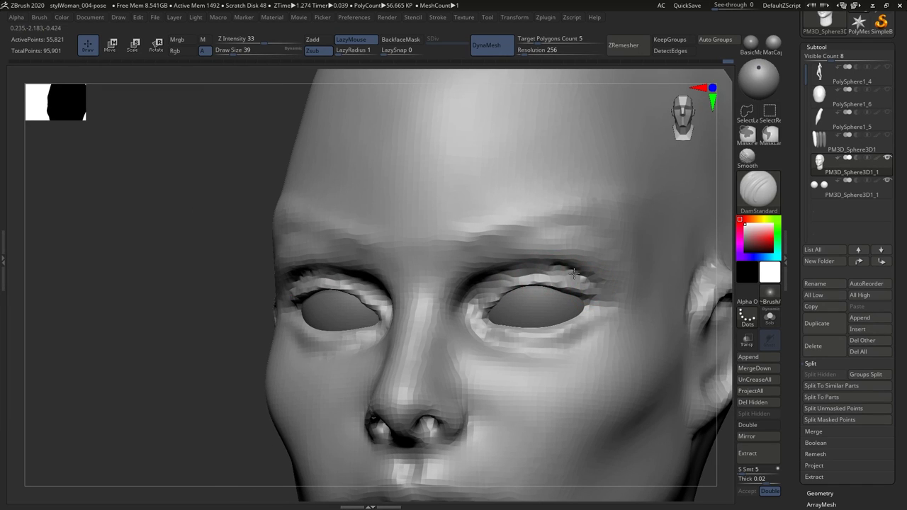
{"action": "key", "text": "b"}
{"action": "key", "text": "c"}
{"action": "key", "text": "b"}
{"action": "mouse_move", "coordinate": [567, 269]}
{"action": "right_mouse_down"}
{"action": "mouse_move", "coordinate": [467, 284]}
{"action": "mouse_move", "coordinate": [470, 223]}
{"action": "right_mouse_up"}
{"action": "key", "text": "bracketright"}
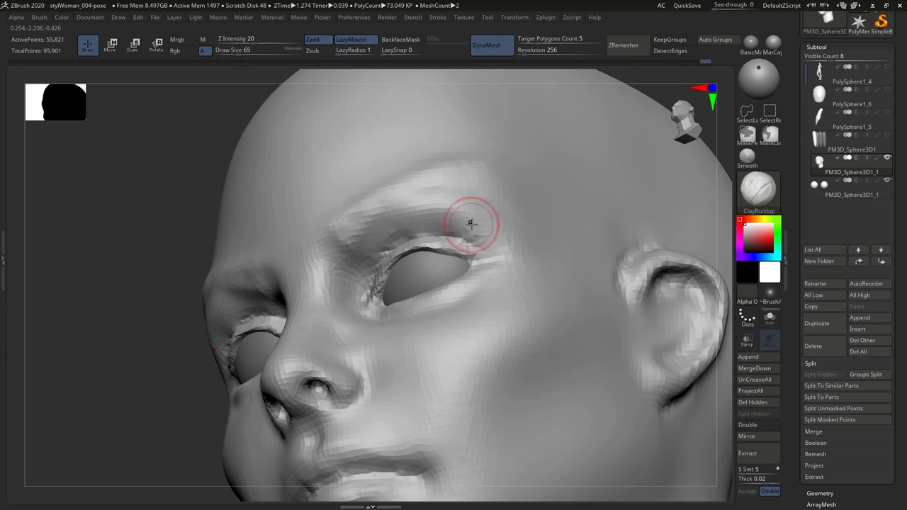
{"action": "right_click_drag", "start_coordinate": [395, 242], "coordinate": [461, 217]}
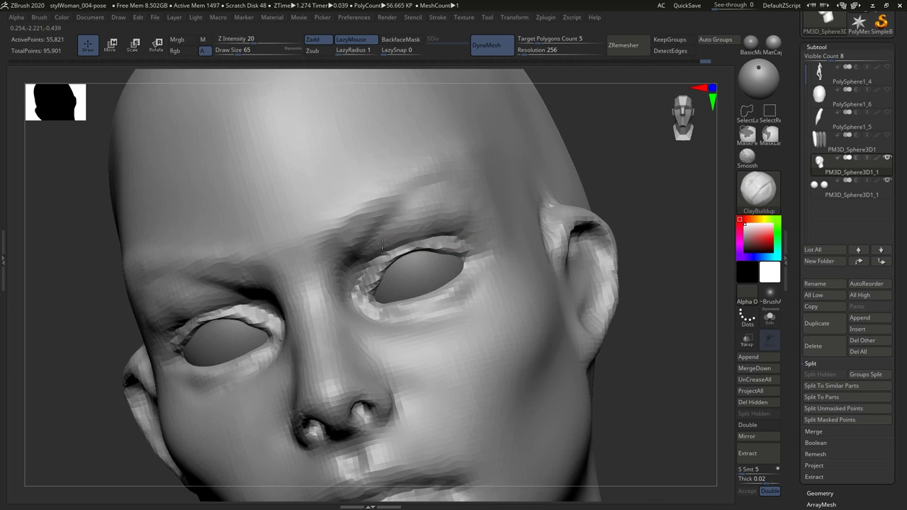
{"action": "mouse_move", "coordinate": [382, 244]}
{"action": "right_mouse_down"}
{"action": "mouse_move", "coordinate": [425, 203]}
{"action": "mouse_move", "coordinate": [441, 296]}
{"action": "mouse_move", "coordinate": [429, 308]}
{"action": "mouse_move", "coordinate": [340, 305]}
{"action": "mouse_move", "coordinate": [375, 323]}
{"action": "mouse_move", "coordinate": [385, 305]}
{"action": "mouse_move", "coordinate": [423, 299]}
{"action": "mouse_move", "coordinate": [441, 252]}
{"action": "mouse_move", "coordinate": [495, 246]}
{"action": "mouse_move", "coordinate": [508, 279]}
{"action": "mouse_move", "coordinate": [517, 253]}
{"action": "mouse_move", "coordinate": [494, 256]}
{"action": "mouse_move", "coordinate": [424, 234]}
{"action": "mouse_move", "coordinate": [512, 259]}
{"action": "right_mouse_up"}
Alternate DamStandard and Move to deepen the crease above each eyelid.
{"action": "key", "text": "b"}
{"action": "key", "text": "d"}
{"action": "key", "text": "s"}
{"action": "key", "text": "s"}
{"action": "key", "text": "b"}
{"action": "key", "text": "m"}
{"action": "key", "text": "v"}
{"action": "key", "text": "b"}
{"action": "key", "text": "d"}
{"action": "key", "text": "s"}
Smooth the eyelid rims with the Move brush from profile and front, enlarging it to 136.
{"action": "key", "text": "b"}
{"action": "key", "text": "m"}
{"action": "key", "text": "v"}
{"action": "mouse_move", "coordinate": [433, 301]}
{"action": "right_mouse_down"}
{"action": "mouse_move", "coordinate": [488, 307]}
{"action": "mouse_move", "coordinate": [405, 320]}
{"action": "mouse_move", "coordinate": [378, 310]}
{"action": "right_mouse_up"}
{"action": "right_click_drag", "start_coordinate": [486, 314], "coordinate": [480, 322], "text": "alt"}
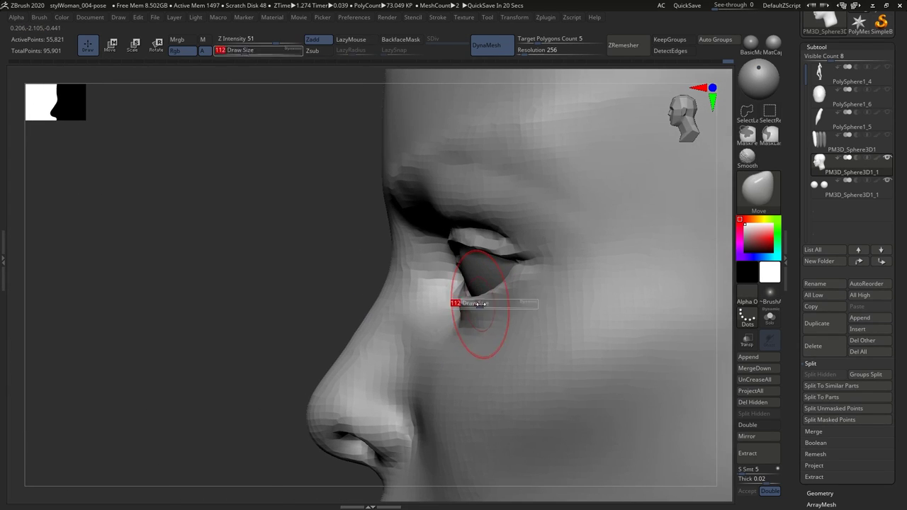
{"action": "key", "text": "["}
{"action": "mouse_move", "coordinate": [522, 277]}
{"action": "right_mouse_down"}
{"action": "mouse_move", "coordinate": [460, 283]}
{"action": "mouse_move", "coordinate": [523, 292]}
{"action": "mouse_move", "coordinate": [536, 280]}
{"action": "mouse_move", "coordinate": [496, 269]}
{"action": "mouse_move", "coordinate": [509, 245]}
{"action": "mouse_move", "coordinate": [496, 293]}
{"action": "mouse_move", "coordinate": [486, 298]}
{"action": "mouse_move", "coordinate": [433, 268]}
{"action": "mouse_move", "coordinate": [432, 284]}
{"action": "right_mouse_up"}
{"action": "key", "text": "f"}
{"action": "key", "text": "]"}
Deepen the nostrils and reshape the nose underside with a size-68 Move brush, checking the profile.
{"action": "key", "text": "["}
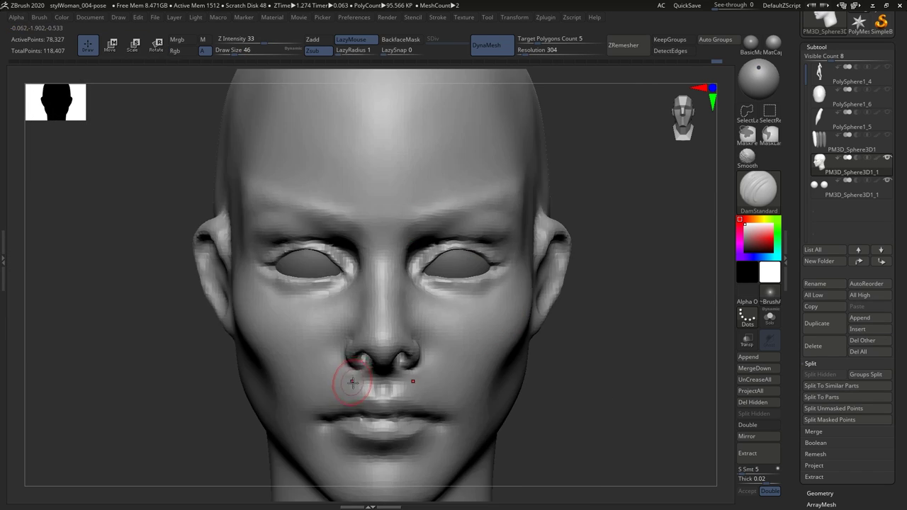
{"action": "mouse_move", "coordinate": [352, 383]}
{"action": "right_mouse_down"}
{"action": "mouse_move", "coordinate": [411, 385]}
{"action": "mouse_move", "coordinate": [416, 324]}
{"action": "mouse_move", "coordinate": [385, 314]}
{"action": "right_mouse_up"}
{"action": "key", "text": "b"}
{"action": "key", "text": "m"}
{"action": "key", "text": "v"}
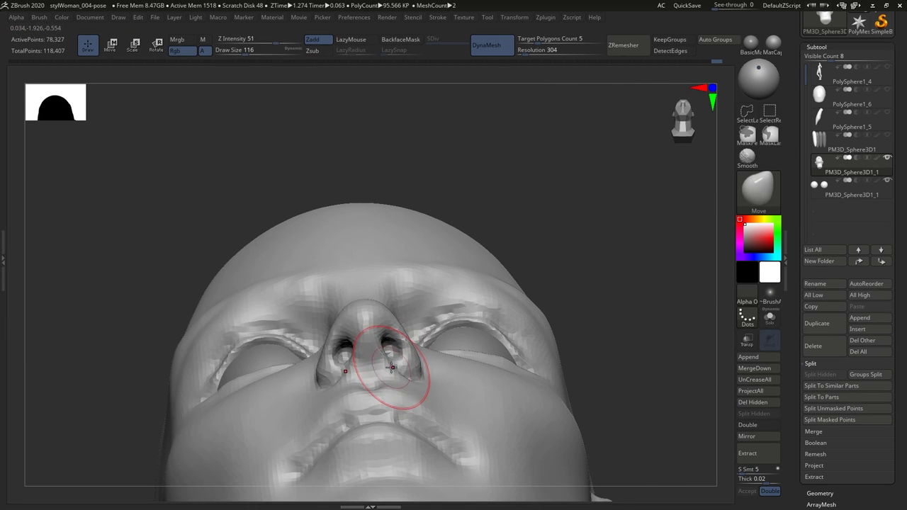
{"action": "right_click_drag", "start_coordinate": [383, 369], "coordinate": [399, 357]}
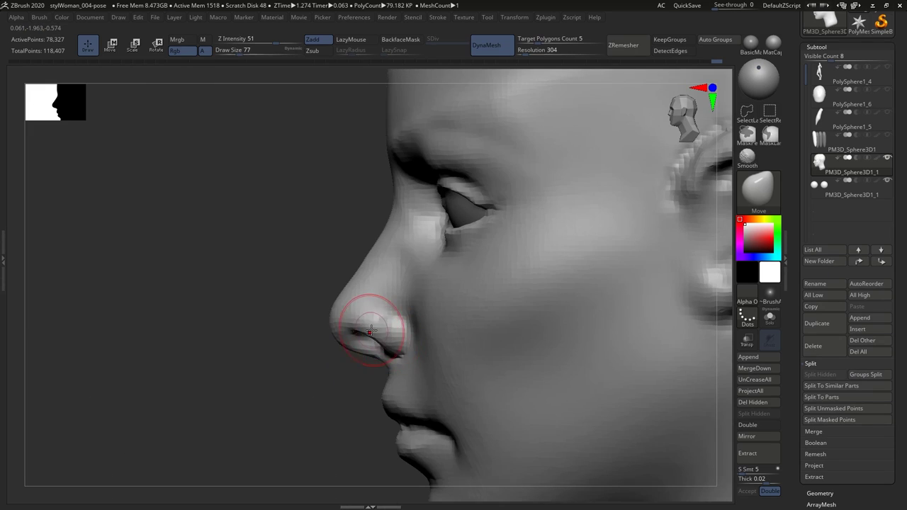
{"action": "mouse_move", "coordinate": [375, 324]}
{"action": "right_mouse_down", "text": "alt"}
{"action": "mouse_move", "coordinate": [378, 257]}
{"action": "mouse_move", "coordinate": [384, 331]}
{"action": "right_mouse_up", "text": "alt"}
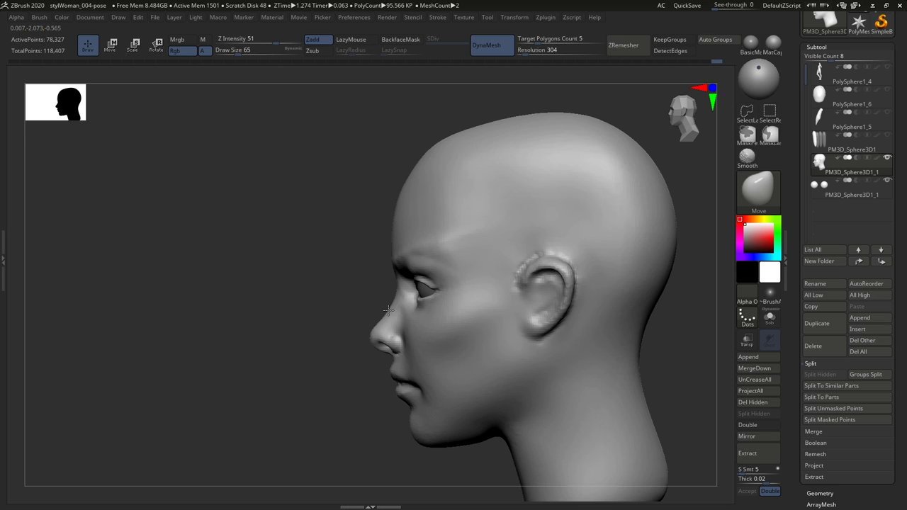
{"action": "mouse_move", "coordinate": [388, 310]}
{"action": "right_mouse_down", "text": "alt"}
{"action": "mouse_move", "coordinate": [364, 284]}
{"action": "mouse_move", "coordinate": [449, 288]}
{"action": "mouse_move", "coordinate": [397, 312]}
{"action": "mouse_move", "coordinate": [378, 340]}
{"action": "right_mouse_up", "text": "alt"}
{"action": "key", "text": "s"}
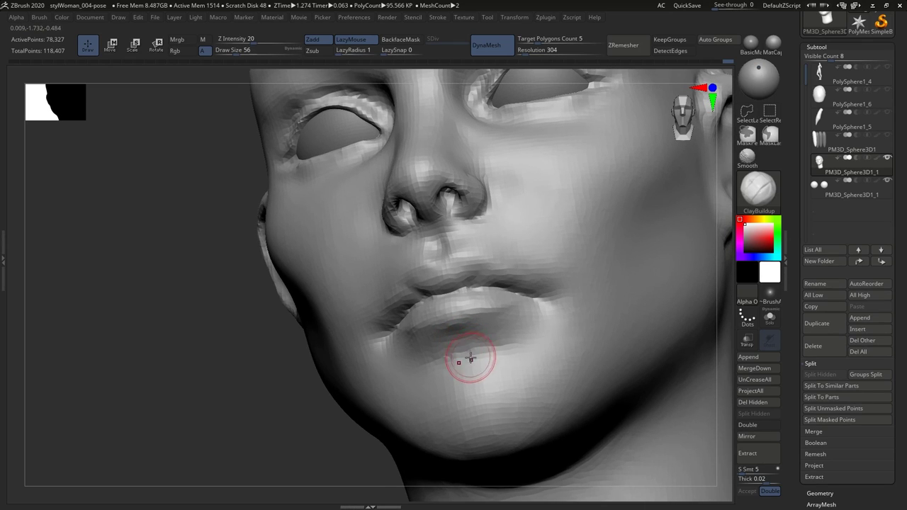
Deepen the eyelid creases with DamStandard from a three-quarter angle.
{"action": "right_click_drag", "start_coordinate": [471, 358], "coordinate": [476, 342]}
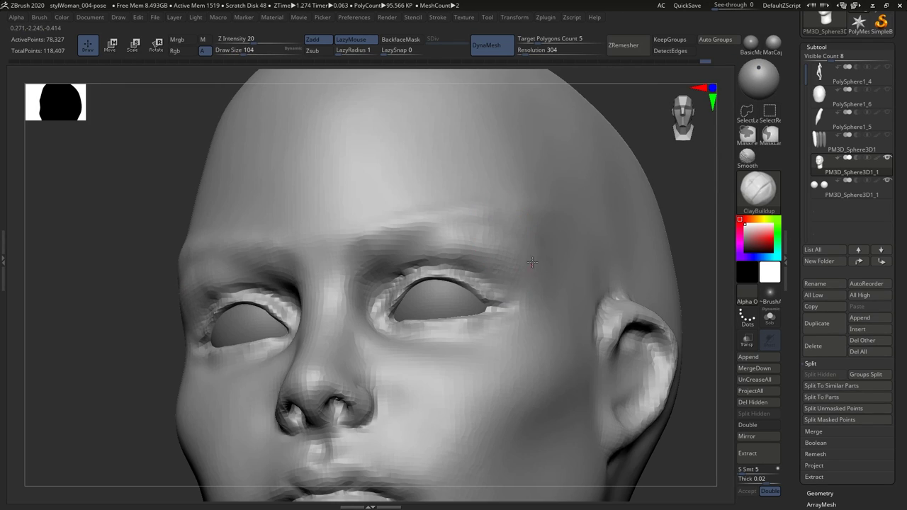
{"action": "key", "text": "b"}
{"action": "key", "text": "d"}
{"action": "key", "text": "s"}
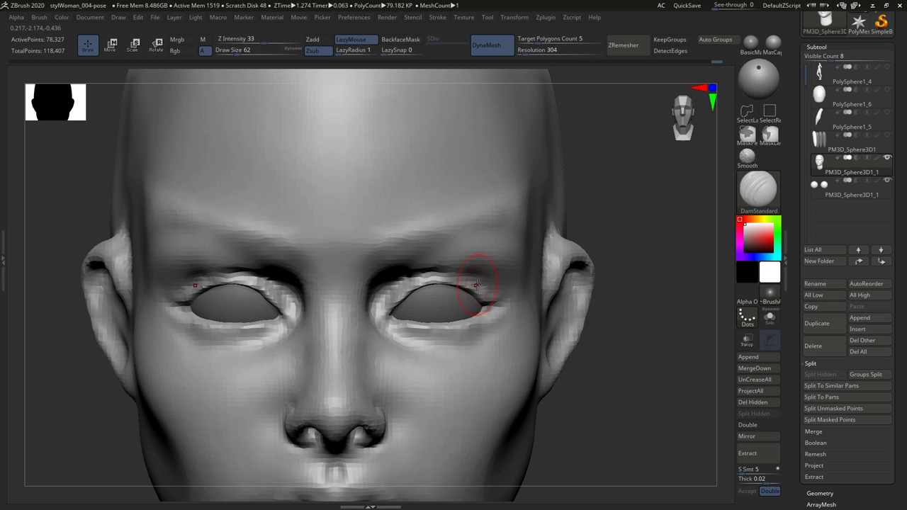
{"action": "mouse_move", "coordinate": [459, 273]}
{"action": "right_mouse_down"}
{"action": "mouse_move", "coordinate": [520, 301]}
{"action": "mouse_move", "coordinate": [459, 269]}
{"action": "mouse_move", "coordinate": [433, 276]}
{"action": "mouse_move", "coordinate": [430, 368]}
{"action": "mouse_move", "coordinate": [391, 314]}
{"action": "right_mouse_up"}
Build up the brow and under-eye with ClayBuildup, then adjust the outer eye corners with Move.
{"action": "key", "text": "b"}
{"action": "key", "text": "c"}
{"action": "key", "text": "b"}
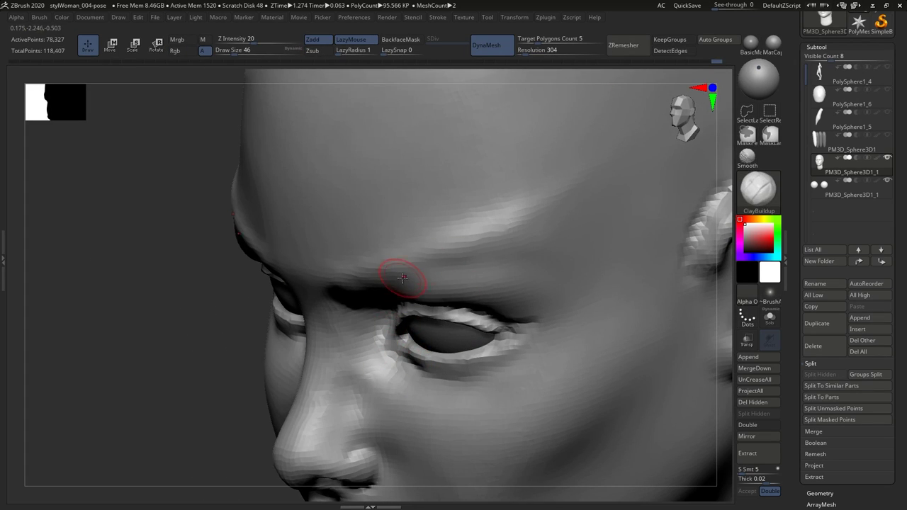
{"action": "right_click_drag", "start_coordinate": [422, 365], "coordinate": [435, 350]}
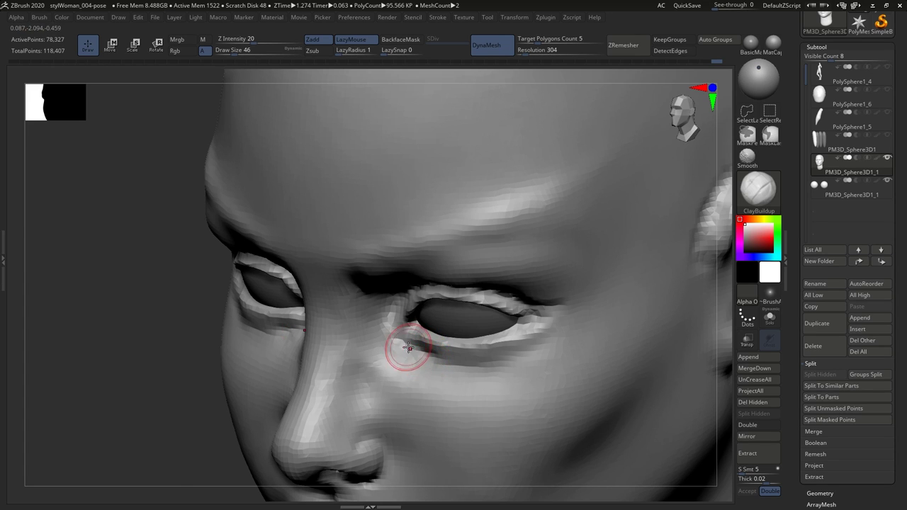
{"action": "mouse_move", "coordinate": [408, 347]}
{"action": "right_mouse_down"}
{"action": "mouse_move", "coordinate": [407, 326]}
{"action": "mouse_move", "coordinate": [455, 347]}
{"action": "mouse_move", "coordinate": [467, 270]}
{"action": "mouse_move", "coordinate": [537, 324]}
{"action": "mouse_move", "coordinate": [524, 294]}
{"action": "mouse_move", "coordinate": [514, 324]}
{"action": "mouse_move", "coordinate": [501, 243]}
{"action": "right_mouse_up"}
{"action": "key", "text": "b"}
{"action": "key", "text": "m"}
{"action": "key", "text": "v"}
Build up the ear's rim, bowl and lobe with ClayBuildup from the side profile.
{"action": "key", "text": "b"}
{"action": "key", "text": "c"}
{"action": "key", "text": "b"}
{"action": "key", "text": "b"}
{"action": "key", "text": "m"}
{"action": "key", "text": "v"}
{"action": "right_click_drag", "start_coordinate": [506, 297], "coordinate": [528, 296]}
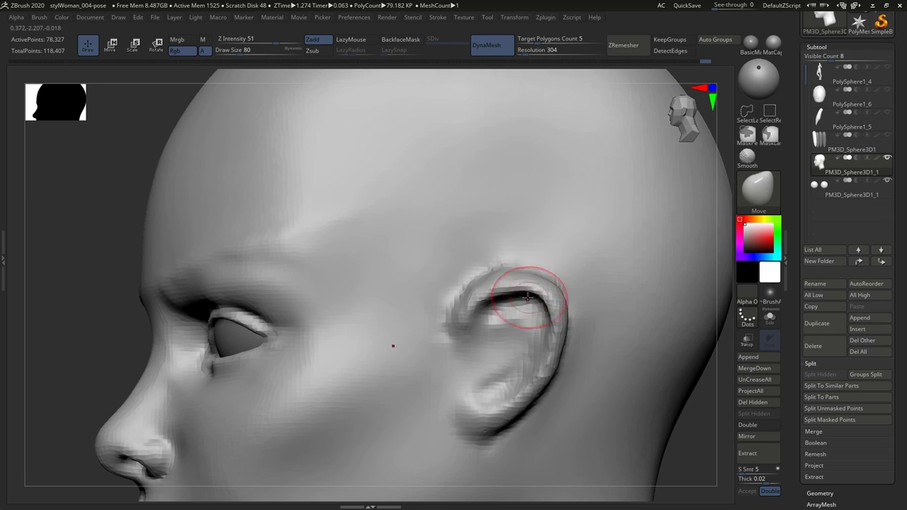
{"action": "key", "text": "b"}
{"action": "key", "text": "c"}
{"action": "key", "text": "b"}
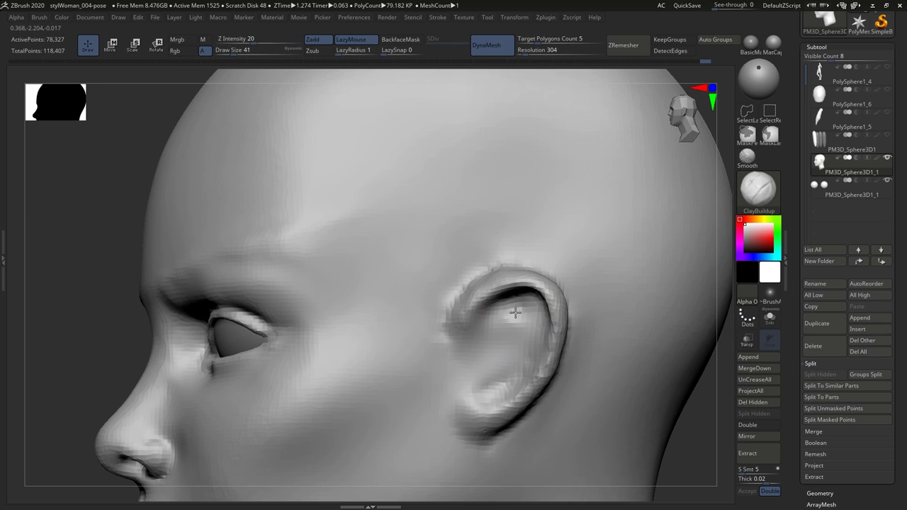
{"action": "right_click_drag", "start_coordinate": [523, 306], "coordinate": [548, 319]}
{"action": "key", "text": "s"}
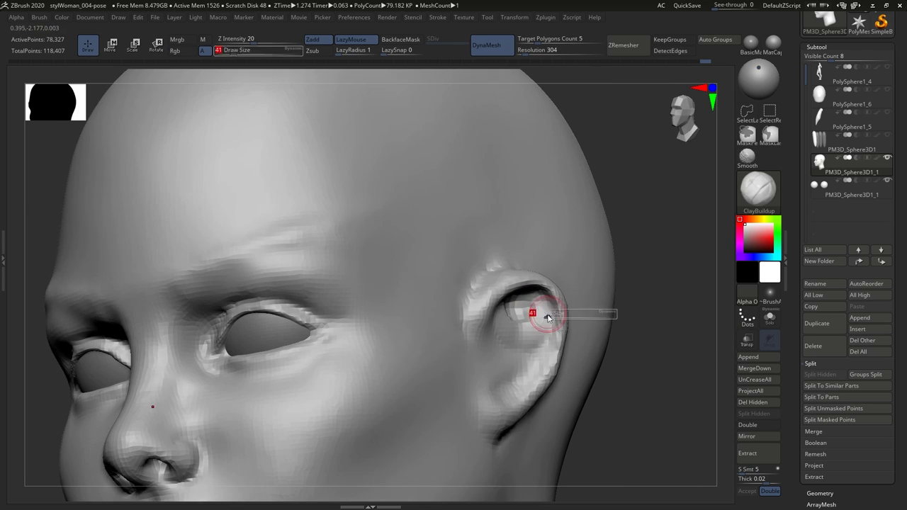
{"action": "right_click_drag", "start_coordinate": [509, 383], "coordinate": [494, 323]}
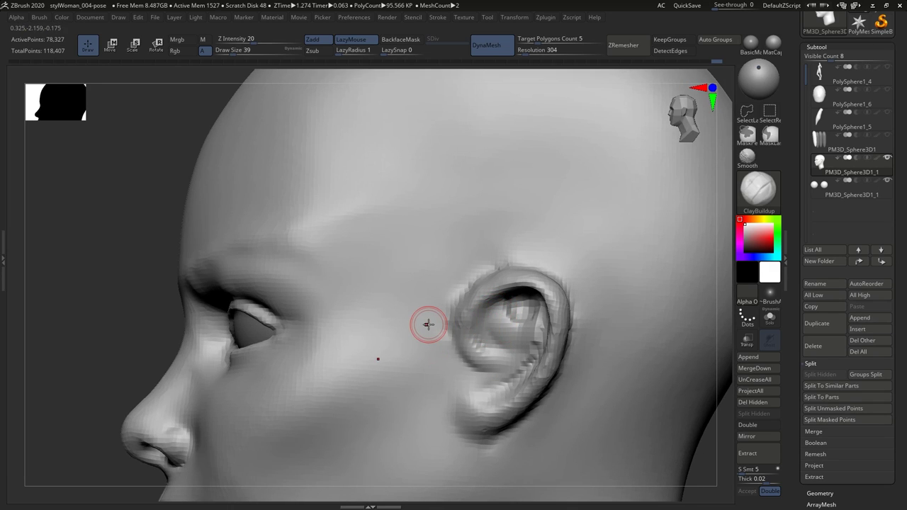
{"action": "mouse_move", "coordinate": [428, 325]}
{"action": "right_mouse_down"}
{"action": "mouse_move", "coordinate": [484, 363]}
{"action": "mouse_move", "coordinate": [457, 392]}
{"action": "mouse_move", "coordinate": [471, 384]}
{"action": "mouse_move", "coordinate": [467, 368]}
{"action": "mouse_move", "coordinate": [461, 375]}
{"action": "right_mouse_up"}
Reshape the ear with Move and smooth the surrounding skin at brush size 120, then carve below it.
{"action": "key", "text": "b"}
{"action": "key", "text": "m"}
{"action": "key", "text": "v"}
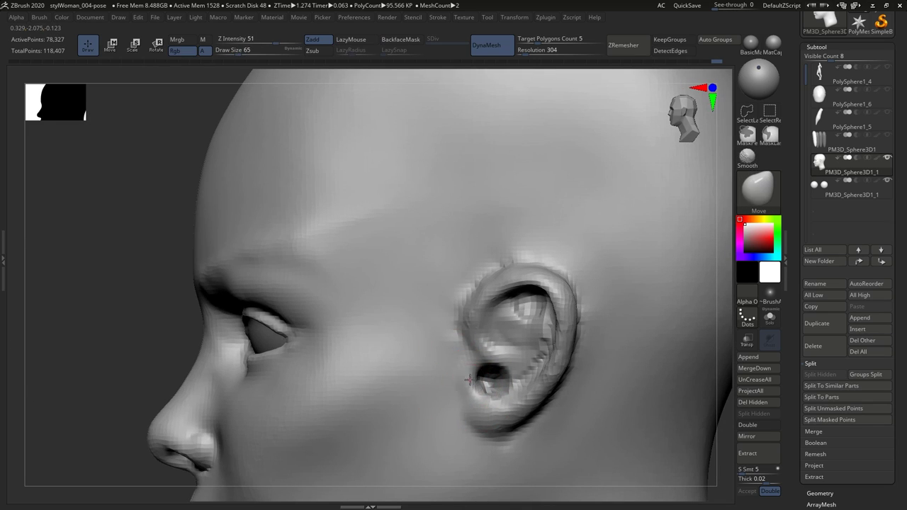
{"action": "mouse_move", "coordinate": [510, 314]}
{"action": "right_mouse_down"}
{"action": "mouse_move", "coordinate": [521, 369]}
{"action": "mouse_move", "coordinate": [461, 361]}
{"action": "right_mouse_up"}
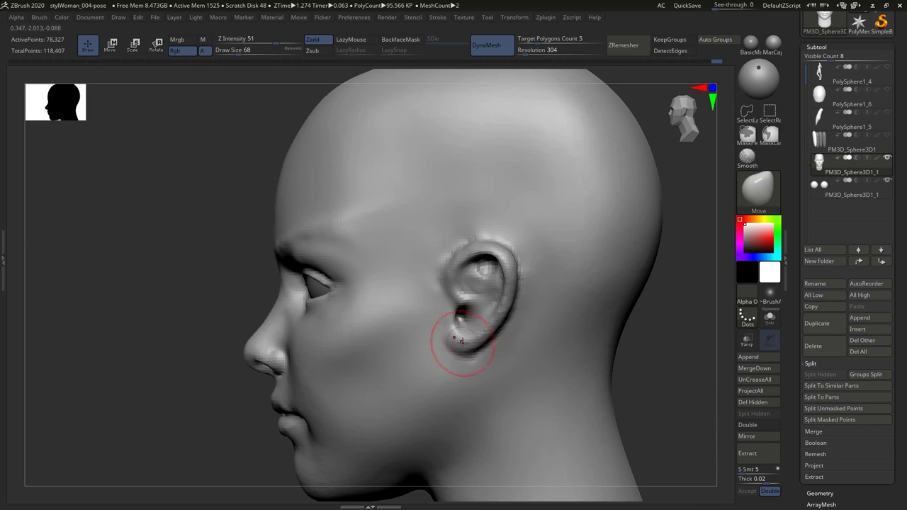
{"action": "key", "text": "bracketright"}
{"action": "key", "text": "bracketright"}
{"action": "key", "text": "bracketright"}
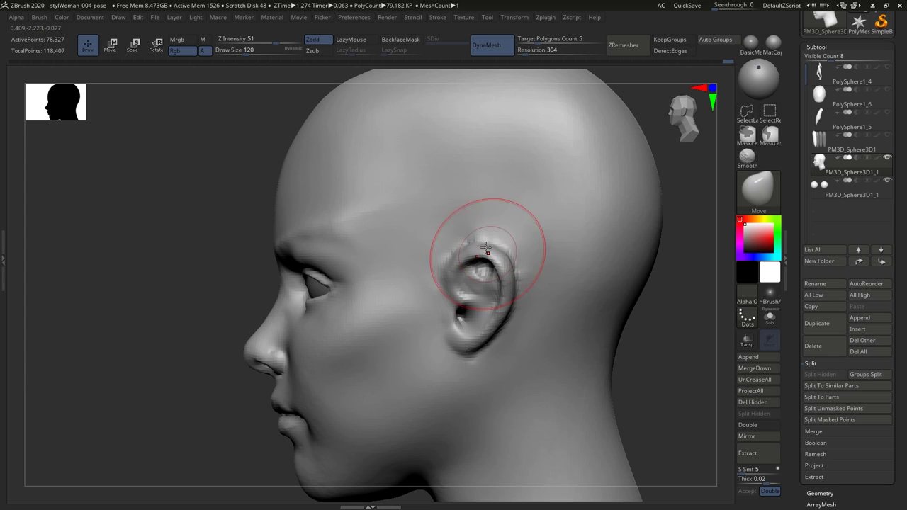
{"action": "key", "text": "b"}
{"action": "key", "text": "d"}
{"action": "key", "text": "s"}
{"action": "mouse_move", "coordinate": [472, 208]}
{"action": "right_mouse_down"}
{"action": "mouse_move", "coordinate": [492, 283]}
{"action": "mouse_move", "coordinate": [503, 242]}
{"action": "mouse_move", "coordinate": [496, 283]}
{"action": "mouse_move", "coordinate": [530, 300]}
{"action": "mouse_move", "coordinate": [496, 255]}
{"action": "mouse_move", "coordinate": [466, 241]}
{"action": "mouse_move", "coordinate": [480, 251]}
{"action": "mouse_move", "coordinate": [492, 223]}
{"action": "mouse_move", "coordinate": [470, 247]}
{"action": "mouse_move", "coordinate": [469, 281]}
{"action": "mouse_move", "coordinate": [461, 270]}
{"action": "right_mouse_up"}
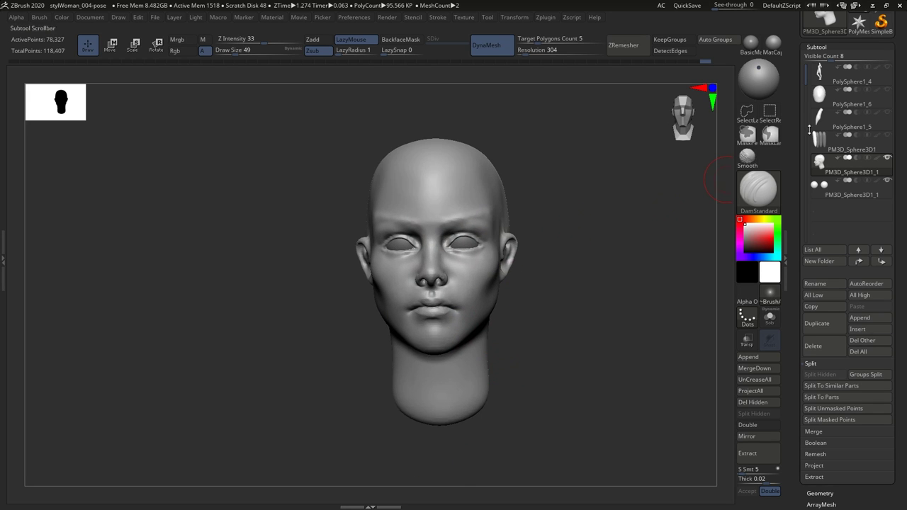
Sharpen the creases along both upper eyelids with DamStandard, checking front and three-quarter views.
{"action": "right_click_drag", "start_coordinate": [425, 297], "coordinate": [425, 266], "text": "ctrl"}
{"action": "key", "text": "s"}
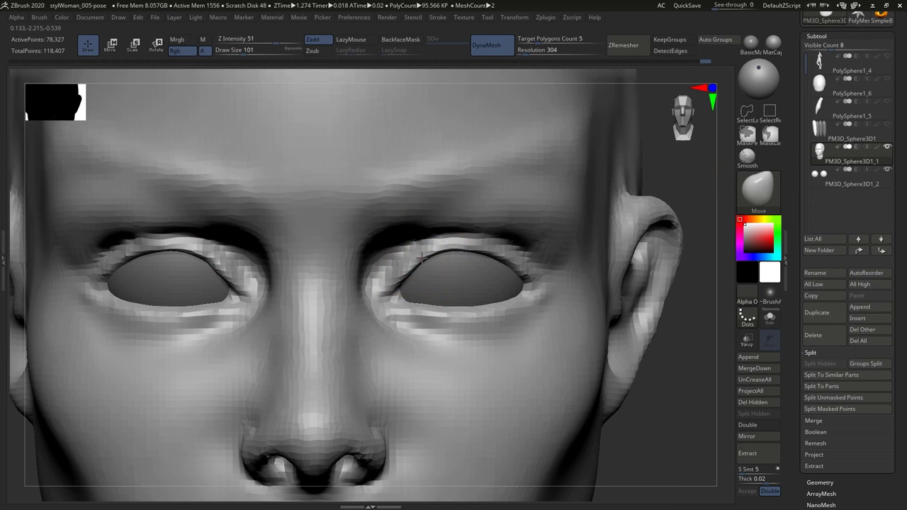
{"action": "mouse_move", "coordinate": [495, 256]}
{"action": "right_mouse_down"}
{"action": "mouse_move", "coordinate": [505, 260]}
{"action": "mouse_move", "coordinate": [486, 283]}
{"action": "right_mouse_up"}
{"action": "right_click_drag", "start_coordinate": [426, 277], "coordinate": [419, 263], "text": "ctrl"}
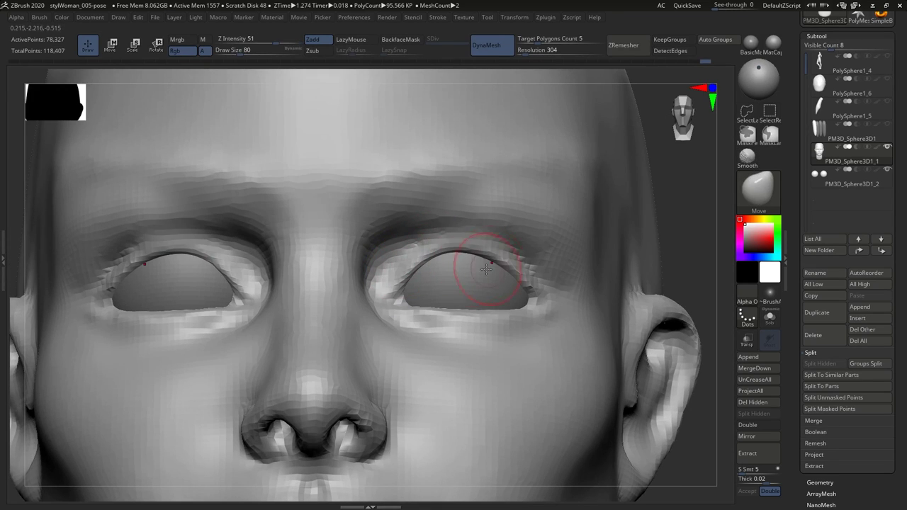
{"action": "mouse_move", "coordinate": [486, 269]}
{"action": "right_mouse_down"}
{"action": "mouse_move", "coordinate": [454, 297]}
{"action": "mouse_move", "coordinate": [425, 255]}
{"action": "mouse_move", "coordinate": [441, 240]}
{"action": "mouse_move", "coordinate": [432, 240]}
{"action": "right_mouse_up"}
{"action": "key", "text": "b"}
{"action": "key", "text": "d"}
{"action": "key", "text": "s"}
{"action": "key", "text": "s"}
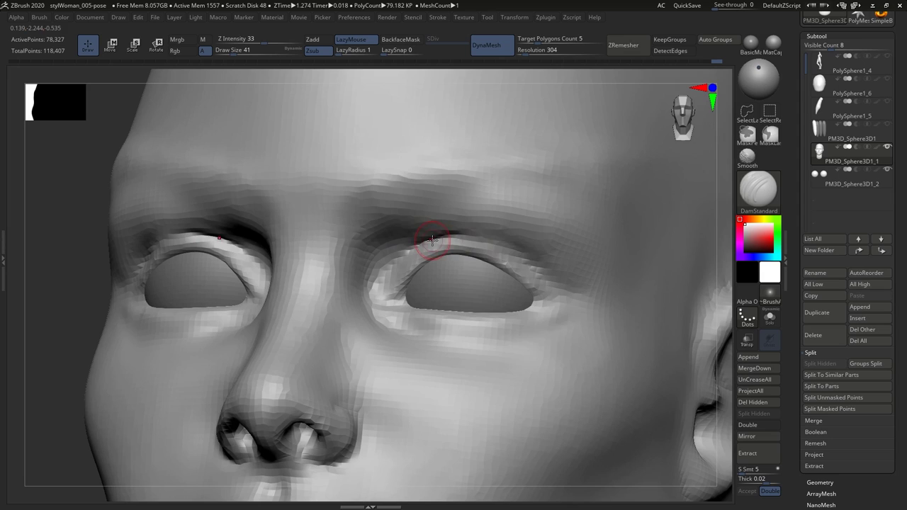
{"action": "right_click_drag", "start_coordinate": [512, 253], "coordinate": [398, 281], "text": "shift"}
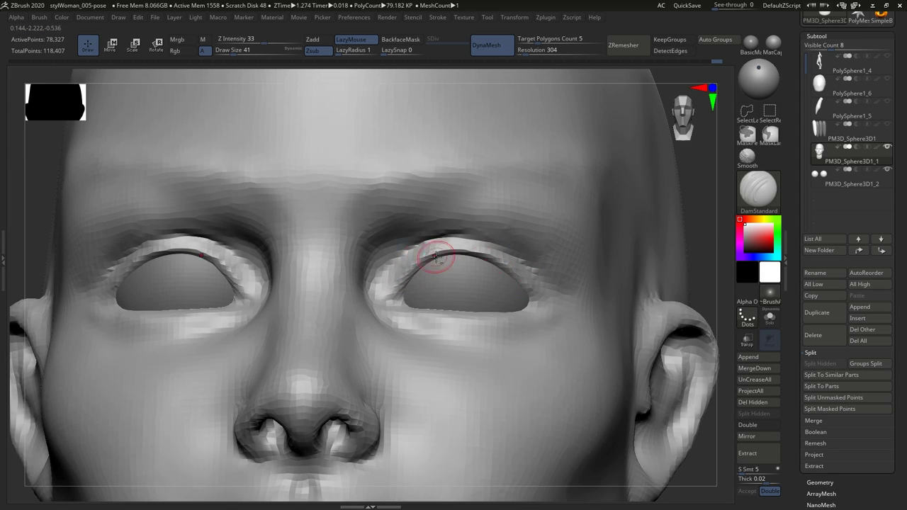
{"action": "right_click_drag", "start_coordinate": [436, 256], "coordinate": [455, 354], "text": "alt"}
Raise both eyes and brows slightly with the Move brush, then check the profile.
{"action": "key", "text": "b"}
{"action": "key", "text": "m"}
{"action": "key", "text": "v"}
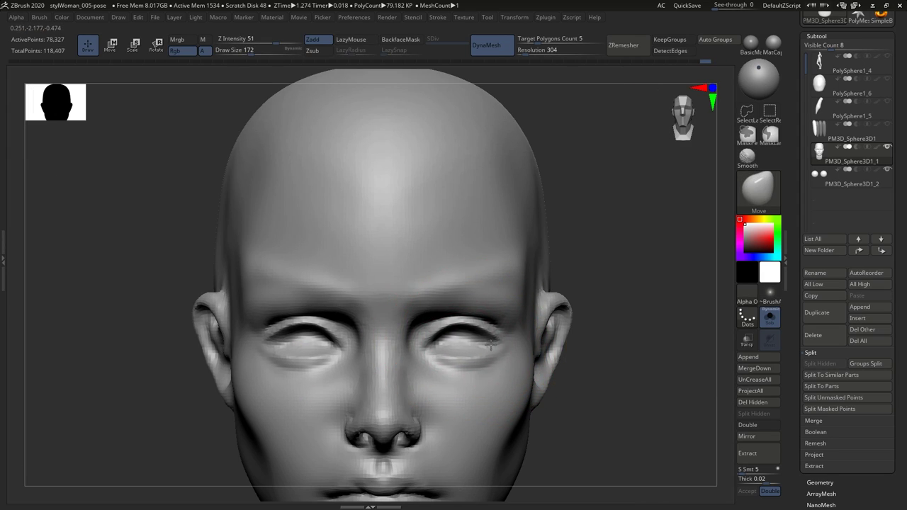
{"action": "left_click_drag", "start_coordinate": [462, 347], "coordinate": [461, 337]}
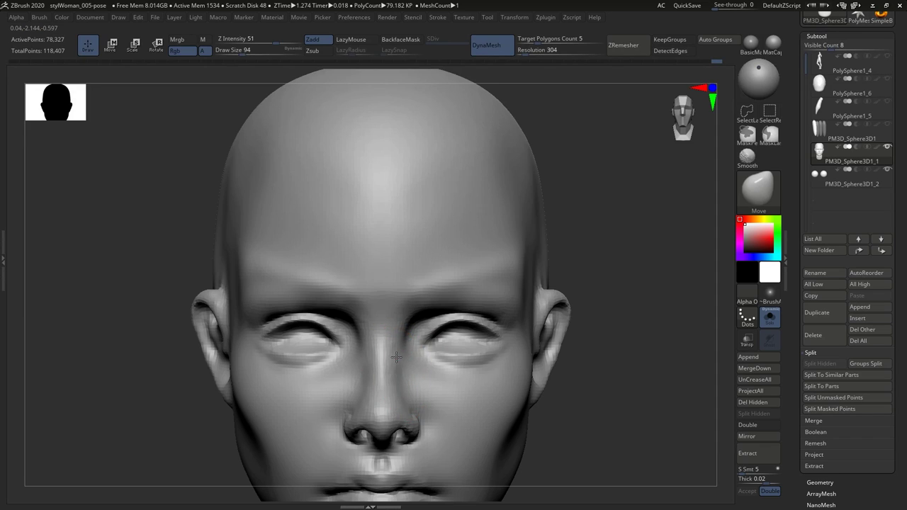
{"action": "mouse_move", "coordinate": [396, 358]}
{"action": "right_mouse_down", "text": "alt"}
{"action": "mouse_move", "coordinate": [385, 324]}
{"action": "mouse_move", "coordinate": [375, 354]}
{"action": "mouse_move", "coordinate": [399, 349]}
{"action": "right_mouse_up", "text": "alt"}
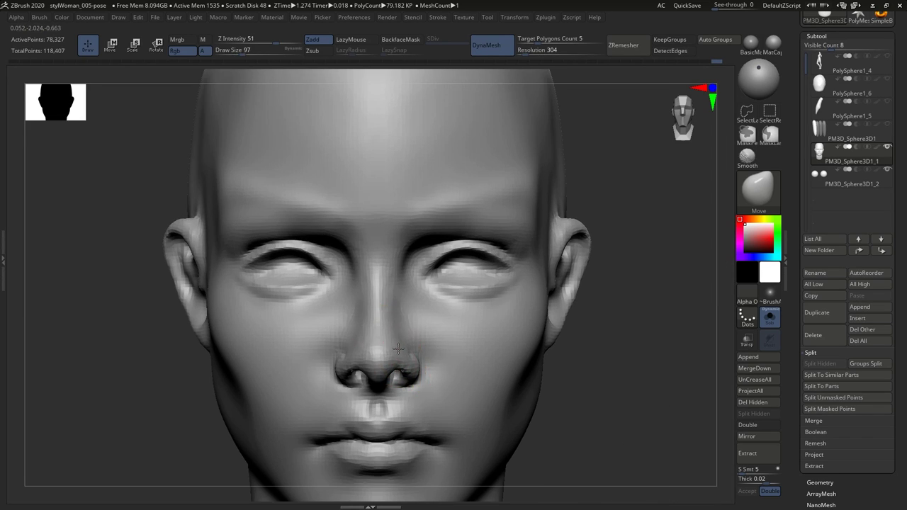
{"action": "right_click_drag", "start_coordinate": [430, 375], "coordinate": [383, 355], "text": "shift"}
{"action": "key", "text": "s"}
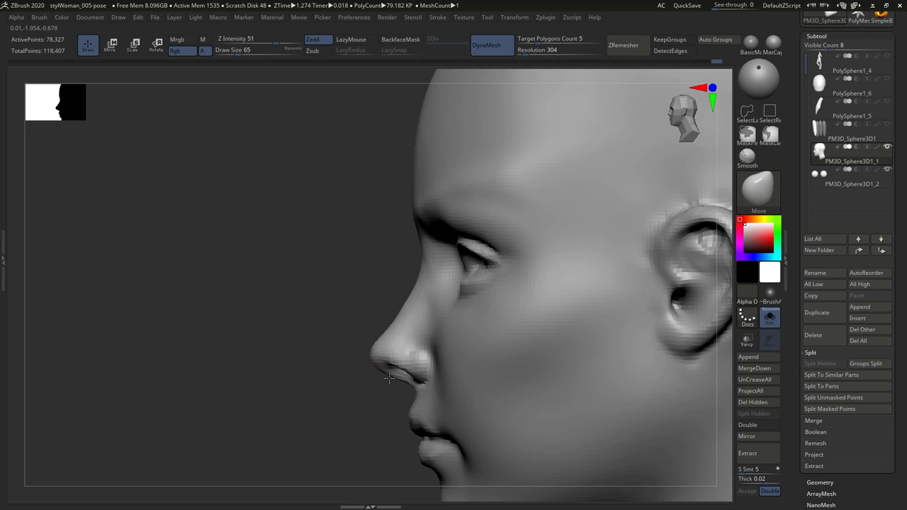
Trim the lower lip and chin into flatter, crisper planes with TrimDynamic.
{"action": "mouse_move", "coordinate": [389, 378]}
{"action": "right_mouse_down", "text": "shift"}
{"action": "mouse_move", "coordinate": [435, 334]}
{"action": "mouse_move", "coordinate": [425, 360]}
{"action": "mouse_move", "coordinate": [417, 356]}
{"action": "mouse_move", "coordinate": [425, 355]}
{"action": "right_mouse_up", "text": "shift"}
{"action": "key", "text": "b"}
{"action": "key", "text": "t"}
{"action": "key", "text": "d"}
{"action": "right_click_drag", "start_coordinate": [518, 378], "coordinate": [496, 385]}
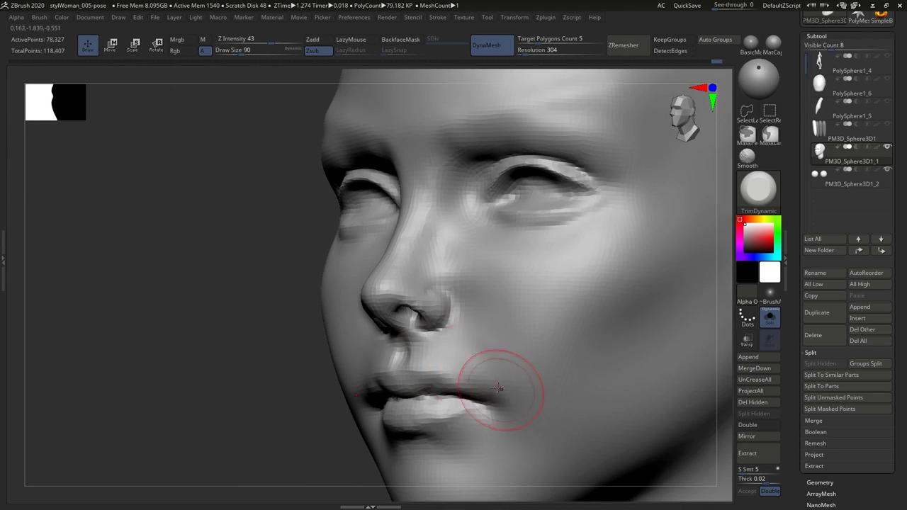
{"action": "mouse_move", "coordinate": [520, 357]}
{"action": "right_mouse_down", "text": "alt"}
{"action": "mouse_move", "coordinate": [487, 343]}
{"action": "mouse_move", "coordinate": [502, 306]}
{"action": "right_mouse_up", "text": "alt"}
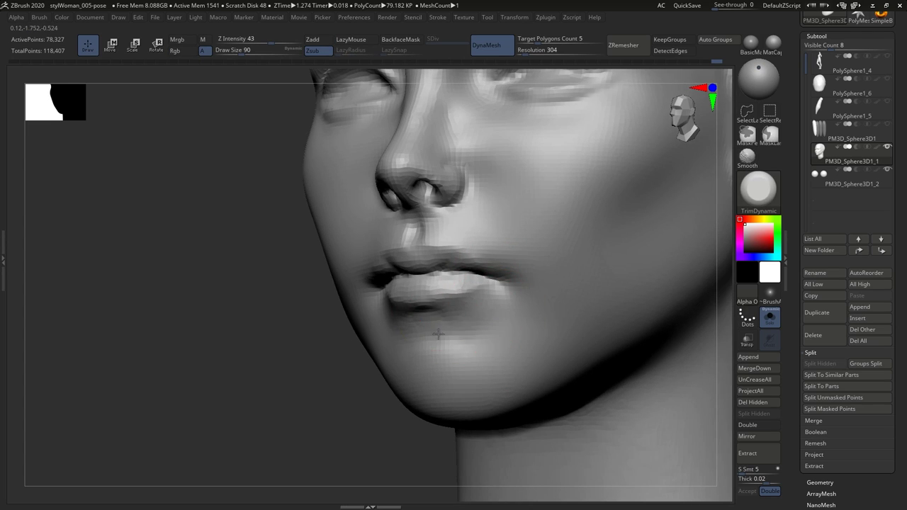
{"action": "mouse_move", "coordinate": [461, 354]}
{"action": "right_mouse_down"}
{"action": "mouse_move", "coordinate": [478, 319]}
{"action": "mouse_move", "coordinate": [421, 321]}
{"action": "right_mouse_up"}
{"action": "key", "text": "s"}
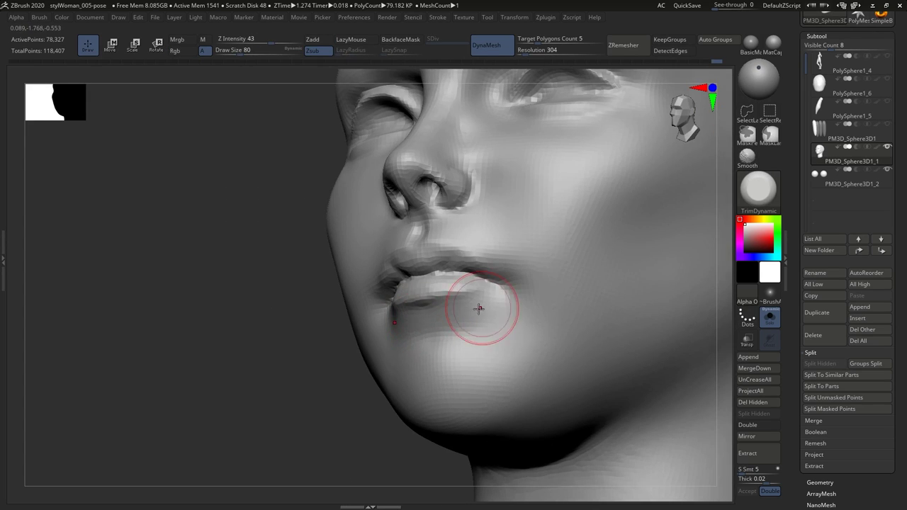
{"action": "right_click_drag", "start_coordinate": [480, 309], "coordinate": [438, 358]}
Carve beneath the lower lip toward the chin with DamStandard before returning to Move.
{"action": "key", "text": "b"}
{"action": "key", "text": "d"}
{"action": "key", "text": "s"}
{"action": "mouse_move", "coordinate": [444, 393]}
{"action": "right_mouse_down"}
{"action": "mouse_move", "coordinate": [486, 393]}
{"action": "mouse_move", "coordinate": [442, 385]}
{"action": "mouse_move", "coordinate": [460, 395]}
{"action": "mouse_move", "coordinate": [424, 376]}
{"action": "mouse_move", "coordinate": [397, 384]}
{"action": "mouse_move", "coordinate": [579, 313]}
{"action": "mouse_move", "coordinate": [496, 304]}
{"action": "mouse_move", "coordinate": [496, 233]}
{"action": "mouse_move", "coordinate": [531, 243]}
{"action": "mouse_move", "coordinate": [511, 299]}
{"action": "mouse_move", "coordinate": [384, 333]}
{"action": "right_mouse_up"}
{"action": "key", "text": "bracketright"}
{"action": "key", "text": "bracketright"}
{"action": "key", "text": "b"}
{"action": "key", "text": "m"}
{"action": "key", "text": "v"}
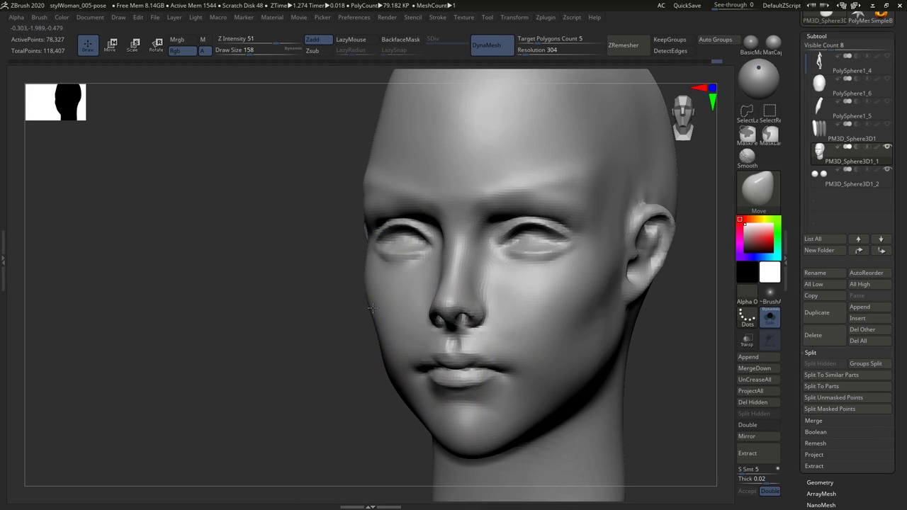
Slim the cheeks, jaw sides and mouth corners, working from front and angled views.
{"action": "right_click_drag", "start_coordinate": [590, 340], "coordinate": [579, 342], "text": "shift"}
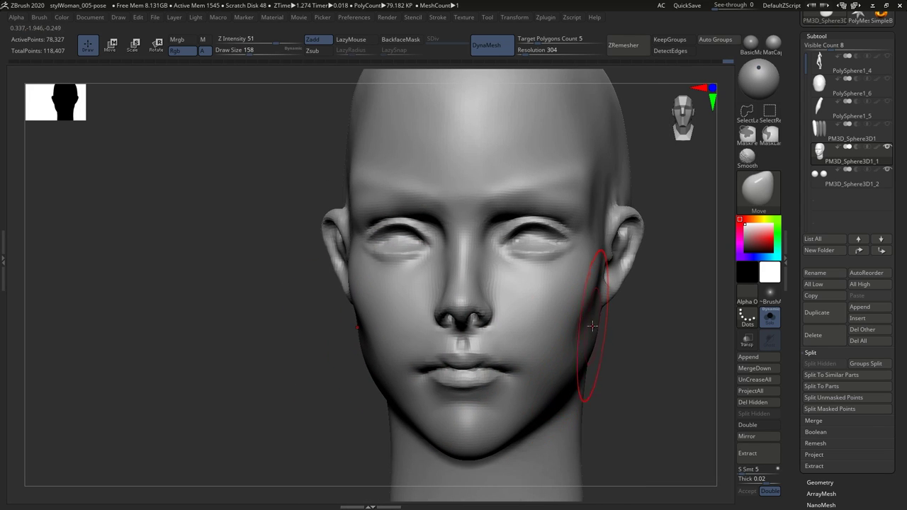
{"action": "mouse_move", "coordinate": [591, 326]}
{"action": "left_mouse_down"}
{"action": "mouse_move", "coordinate": [553, 368]}
{"action": "mouse_move", "coordinate": [526, 419]}
{"action": "mouse_move", "coordinate": [348, 287]}
{"action": "mouse_move", "coordinate": [574, 287]}
{"action": "mouse_move", "coordinate": [522, 283]}
{"action": "mouse_move", "coordinate": [520, 267]}
{"action": "mouse_move", "coordinate": [527, 290]}
{"action": "mouse_move", "coordinate": [532, 282]}
{"action": "mouse_move", "coordinate": [519, 307]}
{"action": "mouse_move", "coordinate": [539, 297]}
{"action": "mouse_move", "coordinate": [521, 319]}
{"action": "mouse_move", "coordinate": [507, 311]}
{"action": "mouse_move", "coordinate": [506, 380]}
{"action": "mouse_move", "coordinate": [542, 347]}
{"action": "mouse_move", "coordinate": [521, 347]}
{"action": "left_mouse_up"}
Build up clay on the neck below the jaw with a size-62 ClayBuildup brush.
{"action": "key", "text": "b"}
{"action": "key", "text": "c"}
{"action": "key", "text": "b"}
{"action": "key", "text": "s"}
{"action": "left_click_drag", "start_coordinate": [512, 383], "coordinate": [522, 377]}
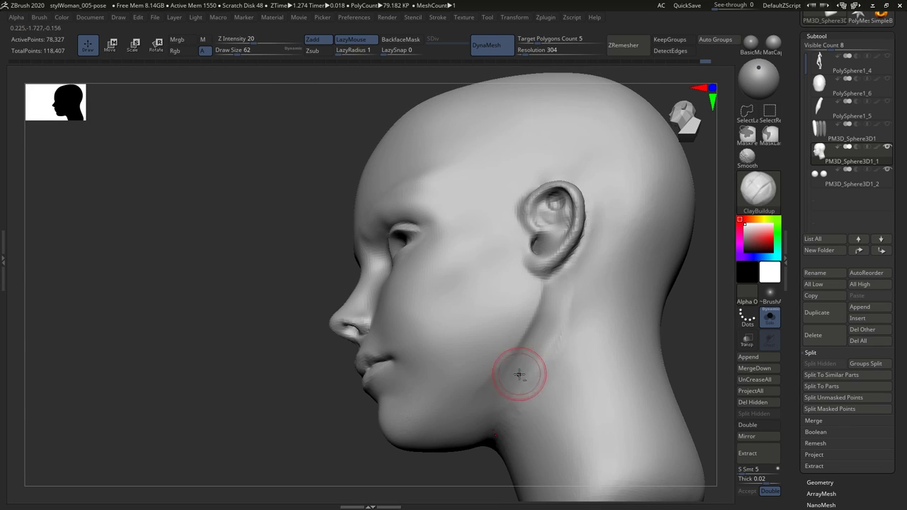
{"action": "left_click_drag", "start_coordinate": [565, 345], "coordinate": [466, 378], "text": "shift"}
{"action": "mouse_move", "coordinate": [481, 371]}
{"action": "right_mouse_down"}
{"action": "mouse_move", "coordinate": [486, 391]}
{"action": "mouse_move", "coordinate": [521, 326]}
{"action": "mouse_move", "coordinate": [470, 300]}
{"action": "mouse_move", "coordinate": [488, 305]}
{"action": "mouse_move", "coordinate": [486, 319]}
{"action": "mouse_move", "coordinate": [486, 301]}
{"action": "mouse_move", "coordinate": [391, 283]}
{"action": "mouse_move", "coordinate": [425, 304]}
{"action": "mouse_move", "coordinate": [546, 279]}
{"action": "mouse_move", "coordinate": [526, 243]}
{"action": "mouse_move", "coordinate": [536, 253]}
{"action": "mouse_move", "coordinate": [527, 283]}
{"action": "right_mouse_up"}
Push the brow above the eyes into shape with the Move brush at Draw Size 51.
{"action": "key", "text": "b"}
{"action": "key", "text": "m"}
{"action": "key", "text": "v"}
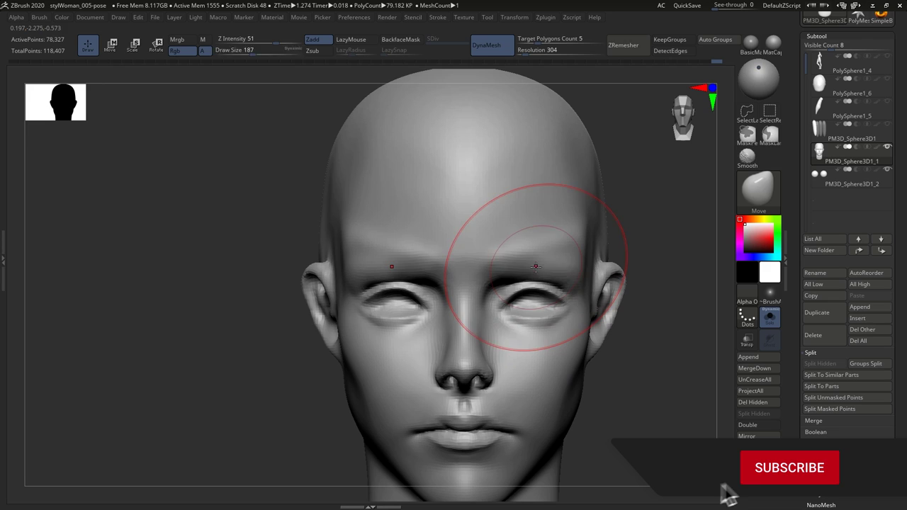
{"action": "key", "text": "s"}
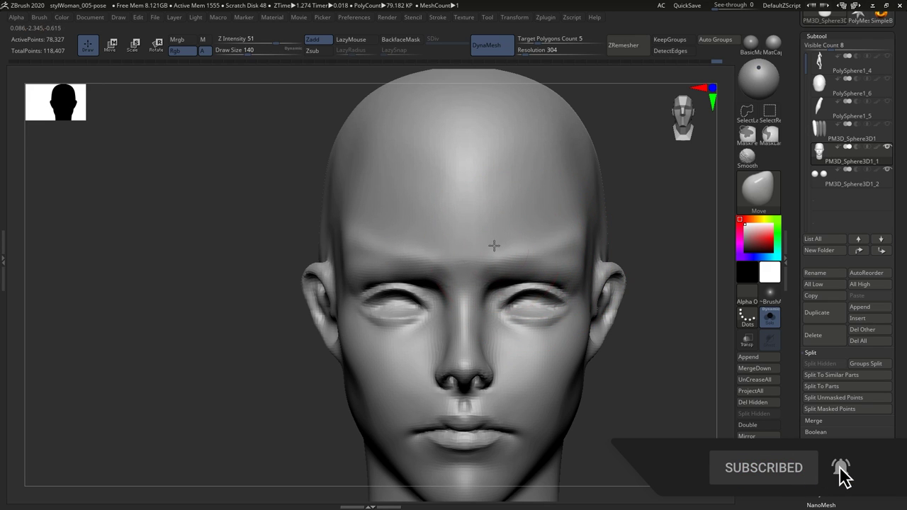
{"action": "right_click_drag", "start_coordinate": [492, 247], "coordinate": [489, 264], "text": "alt"}
{"action": "key", "text": "s"}
{"action": "left_click_drag", "start_coordinate": [489, 260], "coordinate": [469, 259]}
{"action": "mouse_move", "coordinate": [470, 259]}
{"action": "right_mouse_down"}
{"action": "mouse_move", "coordinate": [491, 295]}
{"action": "mouse_move", "coordinate": [526, 251]}
{"action": "mouse_move", "coordinate": [511, 328]}
{"action": "mouse_move", "coordinate": [489, 312]}
{"action": "right_mouse_up"}
Reposition the eyeballs in their sockets using Move Transpose on the eyeball subtool.
{"action": "left_click", "coordinate": [465, 301], "text": "alt"}
{"action": "key", "text": "w"}
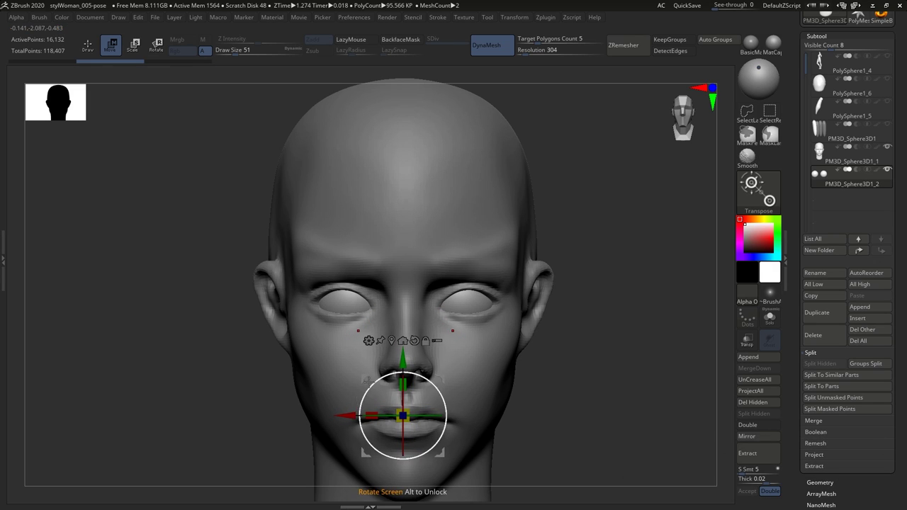
{"action": "key", "text": "y"}
{"action": "left_click_drag", "start_coordinate": [471, 304], "coordinate": [567, 304]}
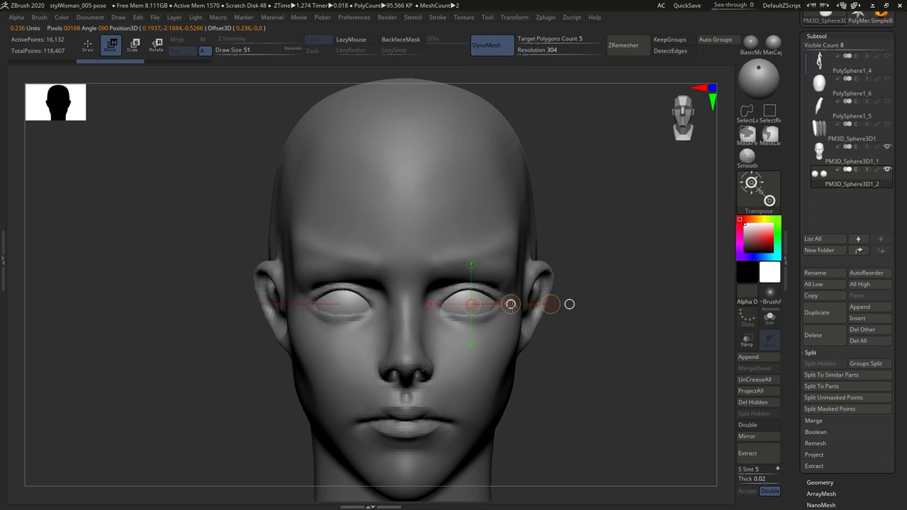
{"action": "key", "text": "q"}
Back on the head subtool, push the upper eyelids to wrap around the eyeballs.
{"action": "left_click", "coordinate": [480, 348], "text": "alt"}
{"action": "mouse_move", "coordinate": [480, 348]}
{"action": "right_mouse_down", "text": "ctrl"}
{"action": "mouse_move", "coordinate": [444, 303]}
{"action": "mouse_move", "coordinate": [446, 288]}
{"action": "right_mouse_up", "text": "ctrl"}
{"action": "mouse_move", "coordinate": [461, 339]}
{"action": "right_mouse_down"}
{"action": "mouse_move", "coordinate": [487, 360]}
{"action": "mouse_move", "coordinate": [507, 329]}
{"action": "mouse_move", "coordinate": [477, 368]}
{"action": "mouse_move", "coordinate": [449, 253]}
{"action": "mouse_move", "coordinate": [489, 360]}
{"action": "mouse_move", "coordinate": [551, 376]}
{"action": "mouse_move", "coordinate": [478, 324]}
{"action": "mouse_move", "coordinate": [471, 328]}
{"action": "mouse_move", "coordinate": [551, 389]}
{"action": "mouse_move", "coordinate": [541, 359]}
{"action": "mouse_move", "coordinate": [446, 328]}
{"action": "right_mouse_up"}
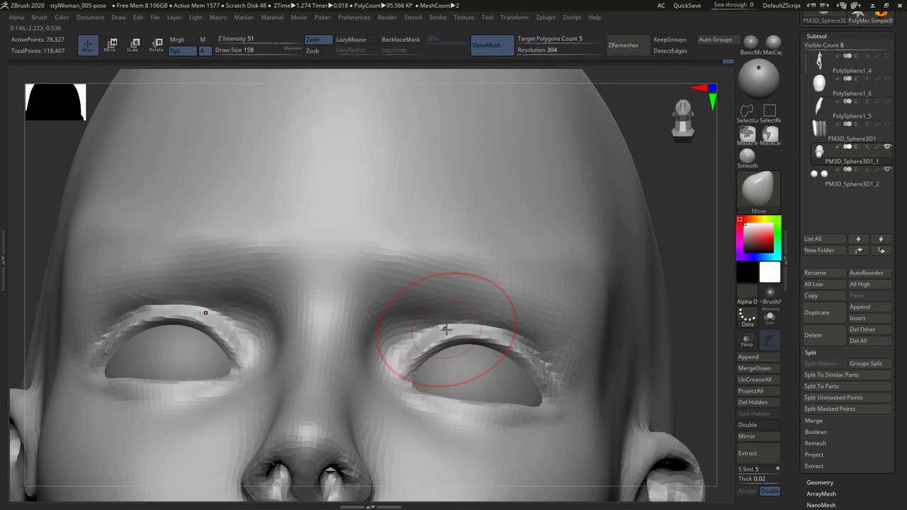
Flatten the sides of the nose with the TrimDynamic brush in close side profile.
{"action": "right_click_drag", "start_coordinate": [412, 382], "coordinate": [426, 274]}
{"action": "key", "text": "b"}
{"action": "key", "text": "t"}
{"action": "key", "text": "d"}
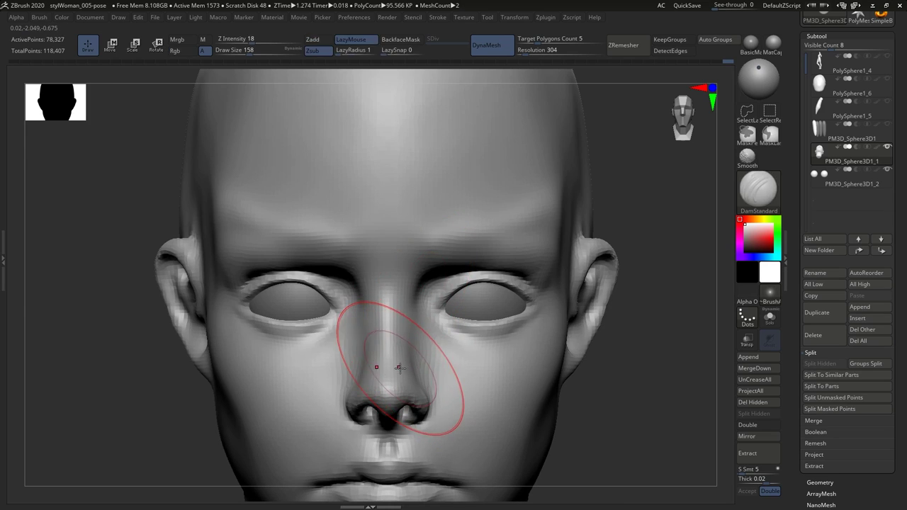
{"action": "mouse_move", "coordinate": [388, 344]}
{"action": "right_mouse_down"}
{"action": "mouse_move", "coordinate": [385, 263]}
{"action": "mouse_move", "coordinate": [435, 386]}
{"action": "right_mouse_up"}
Carve the nostril edges with the DamStandard brush.
{"action": "key", "text": "b"}
{"action": "key", "text": "d"}
{"action": "key", "text": "s"}
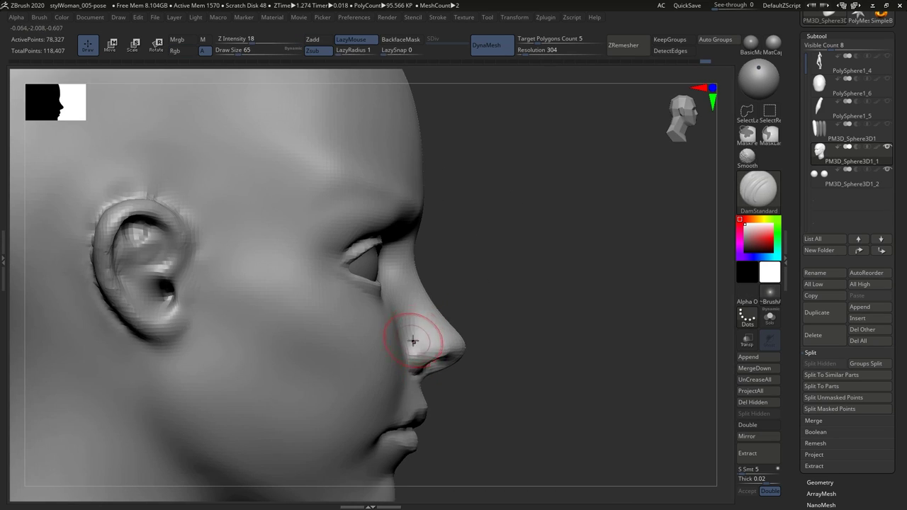
{"action": "mouse_move", "coordinate": [418, 301]}
{"action": "right_mouse_down"}
{"action": "mouse_move", "coordinate": [408, 381]}
{"action": "mouse_move", "coordinate": [415, 352]}
{"action": "mouse_move", "coordinate": [366, 330]}
{"action": "mouse_move", "coordinate": [435, 303]}
{"action": "mouse_move", "coordinate": [446, 347]}
{"action": "right_mouse_up"}
Reshape the nose, jaw and lower face with the Move brush.
{"action": "key", "text": "b"}
{"action": "key", "text": "m"}
{"action": "key", "text": "v"}
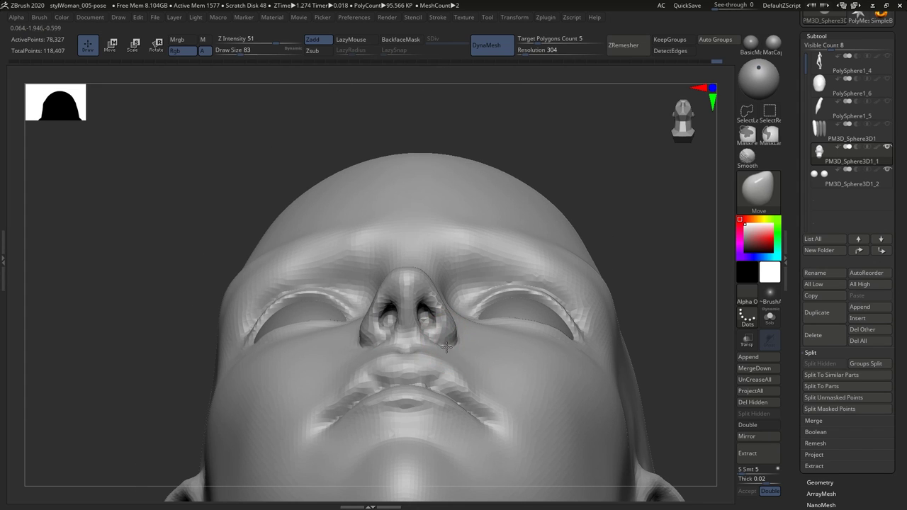
{"action": "mouse_move", "coordinate": [444, 309]}
{"action": "right_mouse_down"}
{"action": "mouse_move", "coordinate": [462, 340]}
{"action": "mouse_move", "coordinate": [385, 326]}
{"action": "mouse_move", "coordinate": [387, 318]}
{"action": "mouse_move", "coordinate": [436, 320]}
{"action": "mouse_move", "coordinate": [426, 341]}
{"action": "mouse_move", "coordinate": [434, 360]}
{"action": "mouse_move", "coordinate": [433, 340]}
{"action": "mouse_move", "coordinate": [462, 336]}
{"action": "right_mouse_up"}
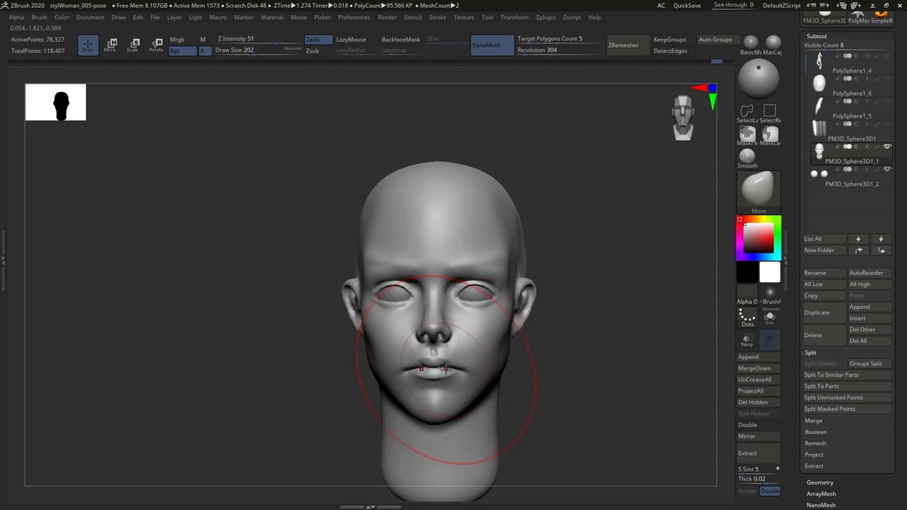
{"action": "mouse_move", "coordinate": [480, 392]}
{"action": "right_mouse_down", "text": "ctrl"}
{"action": "mouse_move", "coordinate": [415, 385]}
{"action": "mouse_move", "coordinate": [449, 389]}
{"action": "mouse_move", "coordinate": [476, 331]}
{"action": "mouse_move", "coordinate": [494, 359]}
{"action": "mouse_move", "coordinate": [385, 371]}
{"action": "mouse_move", "coordinate": [381, 361]}
{"action": "right_mouse_up", "text": "ctrl"}
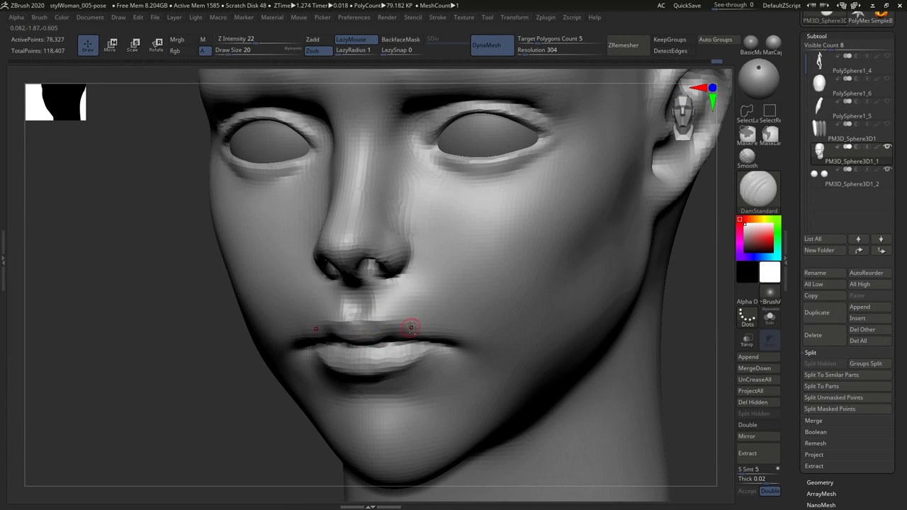
Carve the mouth line and build up the upper lip beneath the nose.
{"action": "mouse_move", "coordinate": [411, 328]}
{"action": "right_mouse_down"}
{"action": "mouse_move", "coordinate": [379, 314]}
{"action": "mouse_move", "coordinate": [396, 325]}
{"action": "right_mouse_up"}
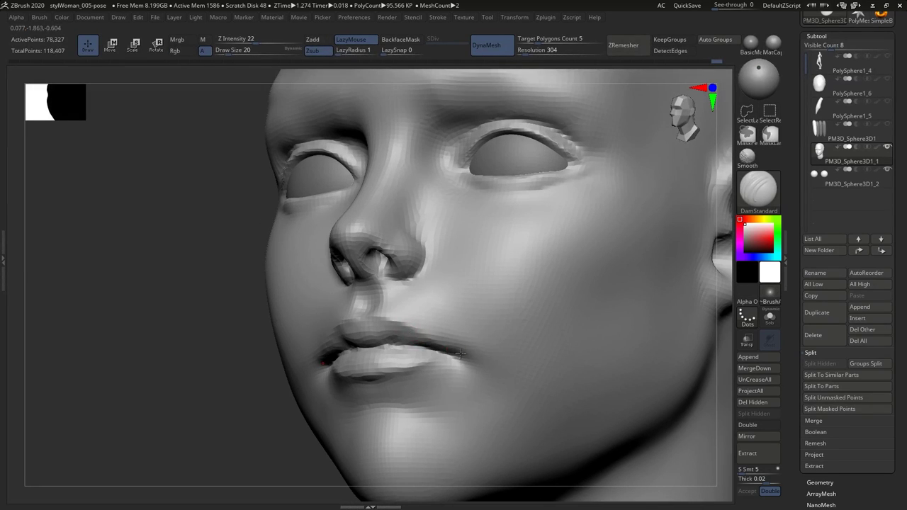
{"action": "right_click_drag", "start_coordinate": [433, 263], "coordinate": [444, 296]}
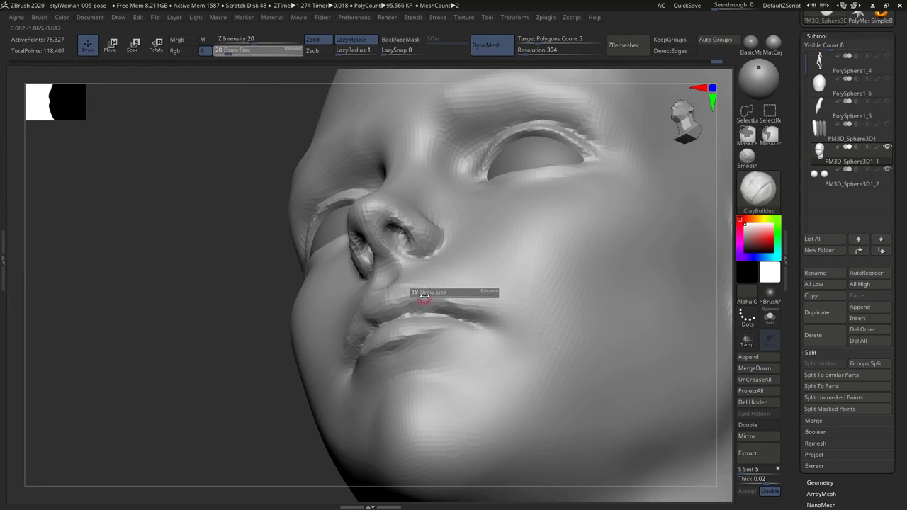
{"action": "left_click_drag", "start_coordinate": [413, 297], "coordinate": [417, 298]}
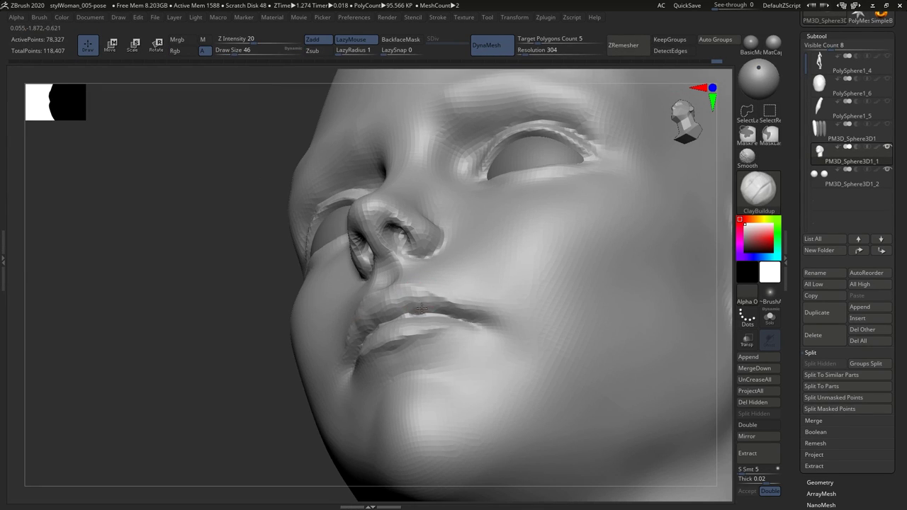
{"action": "right_click_drag", "start_coordinate": [421, 309], "coordinate": [418, 293]}
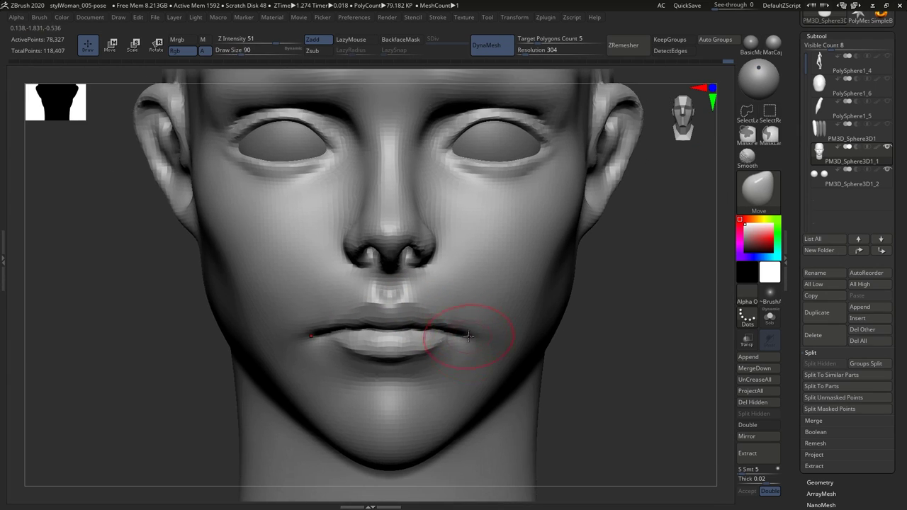
{"action": "mouse_move", "coordinate": [425, 331]}
{"action": "right_mouse_down"}
{"action": "mouse_move", "coordinate": [435, 372]}
{"action": "mouse_move", "coordinate": [462, 314]}
{"action": "right_mouse_up"}
{"action": "key", "text": "["}
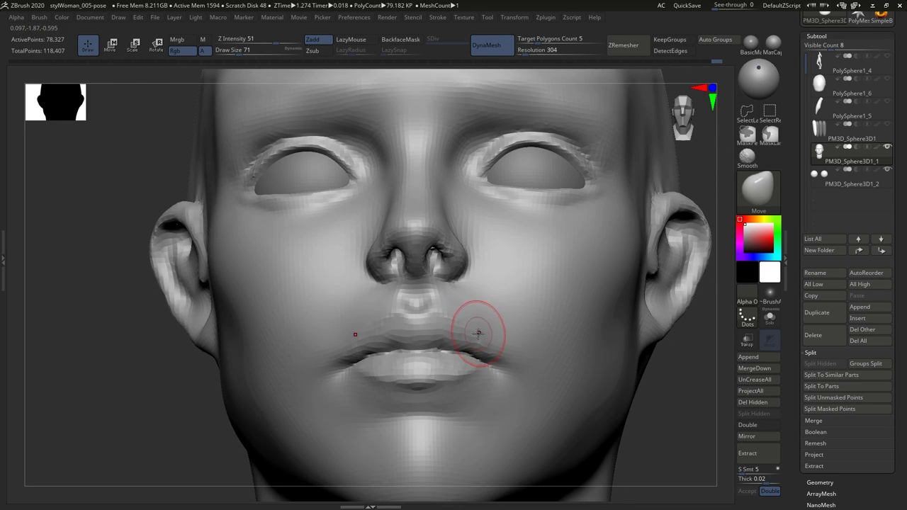
Shape the lip corners and lower lip, then smooth the eyelids, using brush sizes 74 and 35.
{"action": "mouse_move", "coordinate": [478, 324]}
{"action": "right_mouse_down"}
{"action": "mouse_move", "coordinate": [449, 324]}
{"action": "mouse_move", "coordinate": [455, 304]}
{"action": "mouse_move", "coordinate": [468, 316]}
{"action": "right_mouse_up"}
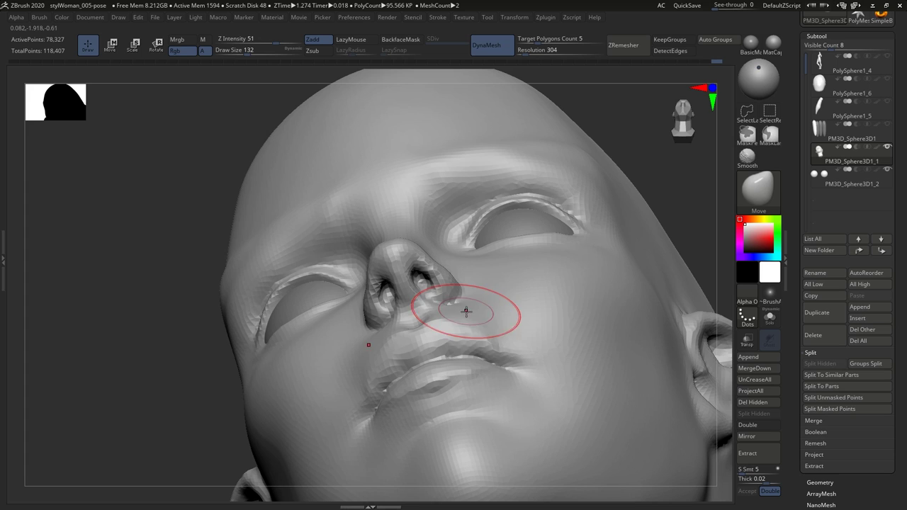
{"action": "key", "text": "s"}
{"action": "left_click_drag", "start_coordinate": [496, 324], "coordinate": [476, 324]}
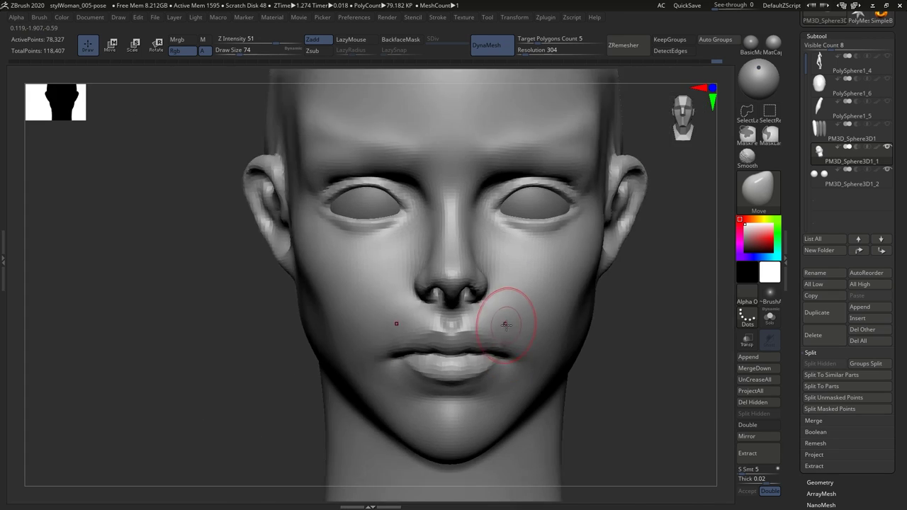
{"action": "right_click_drag", "start_coordinate": [506, 325], "coordinate": [458, 324]}
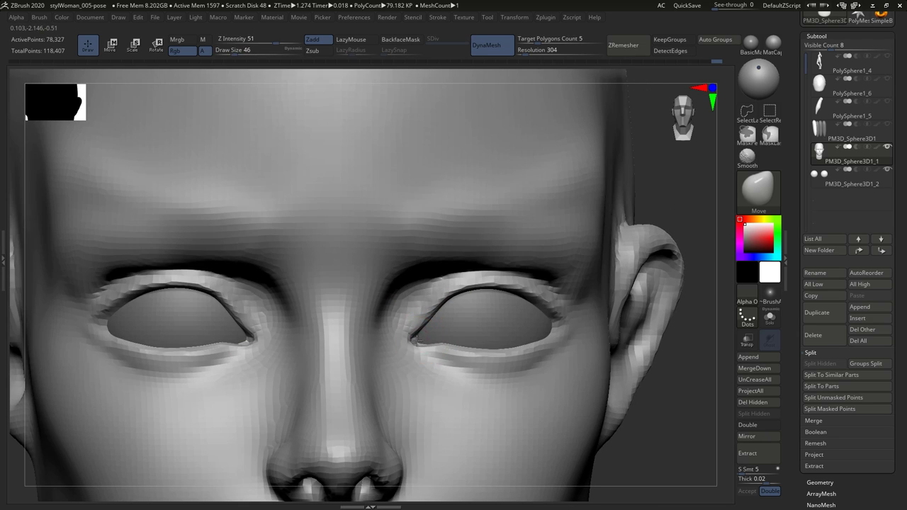
{"action": "key", "text": "s"}
{"action": "left_click_drag", "start_coordinate": [419, 340], "coordinate": [405, 341]}
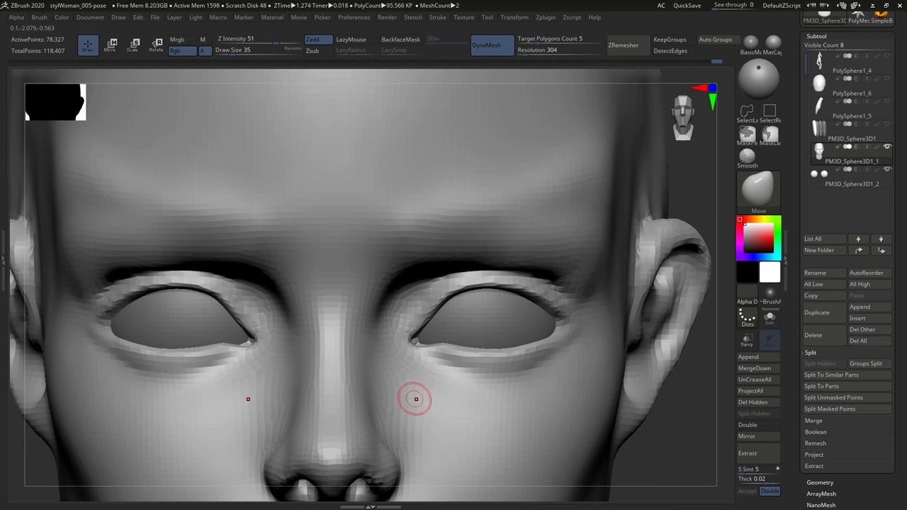
{"action": "mouse_move", "coordinate": [456, 351]}
{"action": "right_mouse_down"}
{"action": "mouse_move", "coordinate": [536, 334]}
{"action": "mouse_move", "coordinate": [560, 317]}
{"action": "right_mouse_up"}
Carve crease lines along both eyelid rims with DamStandard, checking front and both sides.
{"action": "key", "text": "b"}
{"action": "key", "text": "d"}
{"action": "key", "text": "s"}
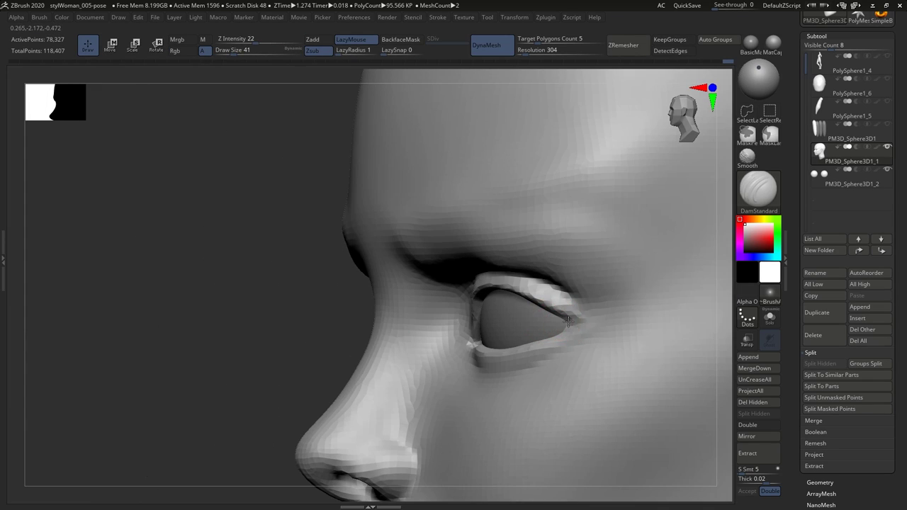
{"action": "mouse_move", "coordinate": [569, 321]}
{"action": "right_mouse_down", "text": "shift"}
{"action": "mouse_move", "coordinate": [559, 321]}
{"action": "mouse_move", "coordinate": [569, 333]}
{"action": "right_mouse_up", "text": "shift"}
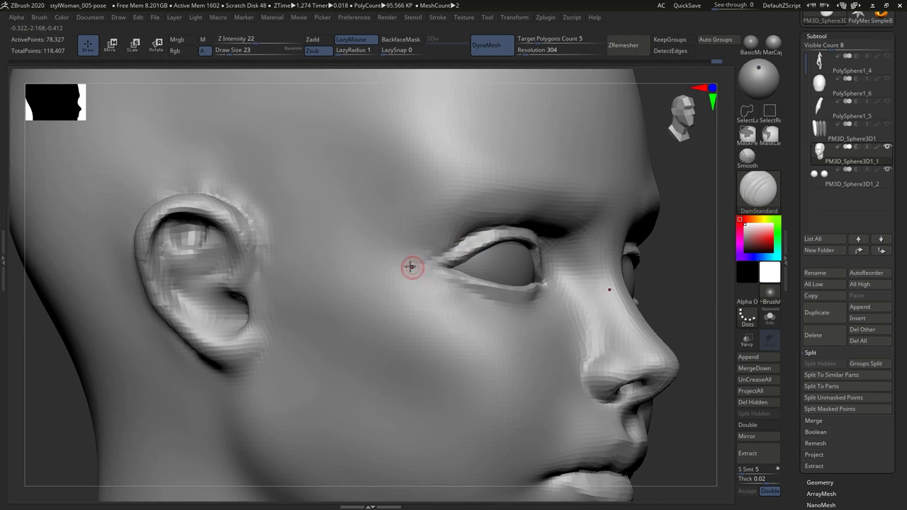
{"action": "right_click_drag", "start_coordinate": [411, 267], "coordinate": [575, 252]}
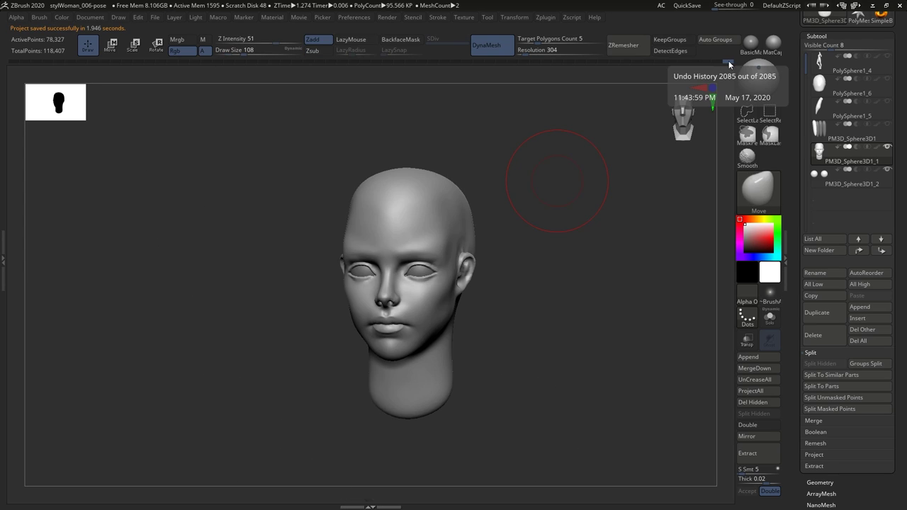
Scrub the Undo History back to the earlier low-resolution head, then forward to the Resolution 304 sculpt.
{"action": "mouse_move", "coordinate": [730, 65]}
{"action": "left_mouse_down"}
{"action": "mouse_move", "coordinate": [262, 63]}
{"action": "mouse_move", "coordinate": [481, 54]}
{"action": "left_mouse_up"}
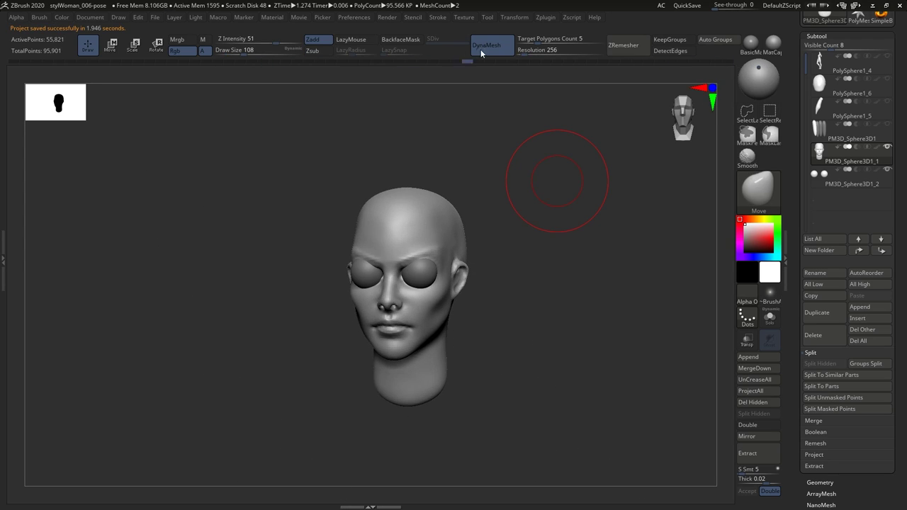
{"action": "left_click_drag", "start_coordinate": [536, 61], "coordinate": [354, 58]}
{"action": "left_click_drag", "start_coordinate": [446, 64], "coordinate": [577, 69]}
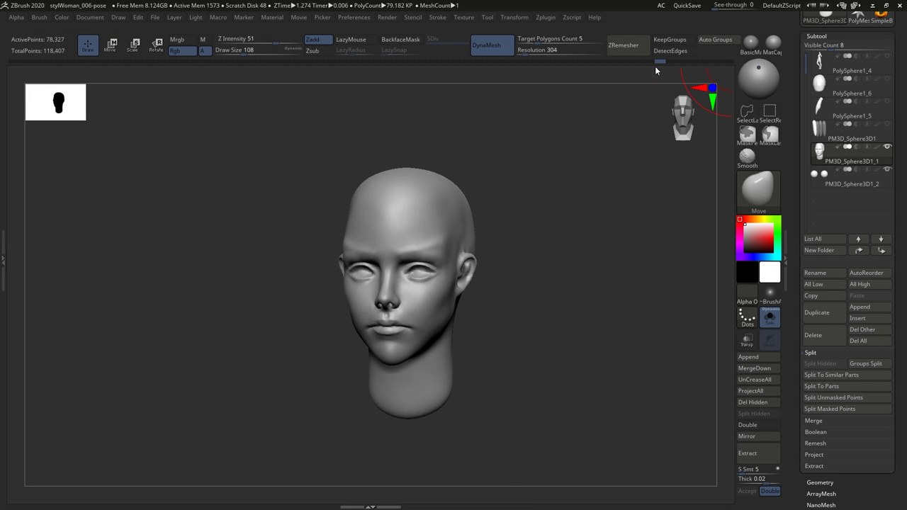
{"action": "left_click_drag", "start_coordinate": [482, 59], "coordinate": [584, 56]}
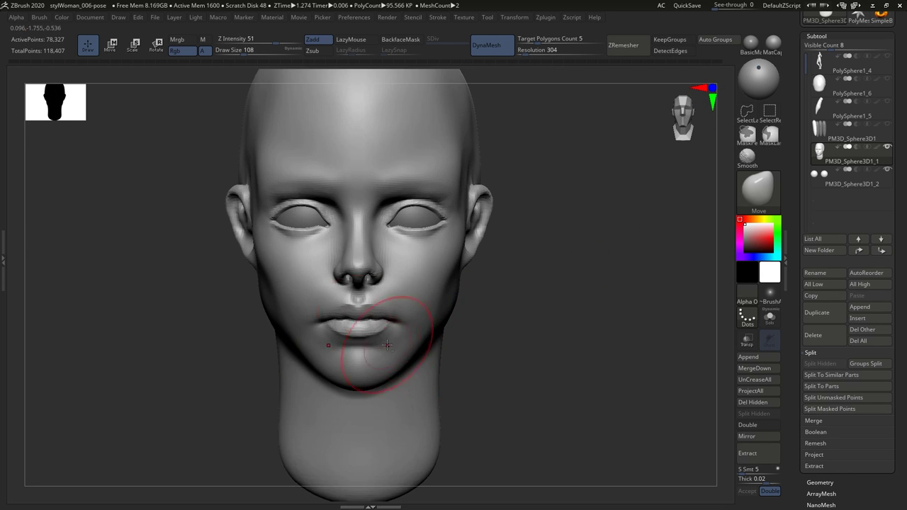
Redo forward through recent history states to compare the eyelid work.
{"action": "key", "text": "bracketleft"}
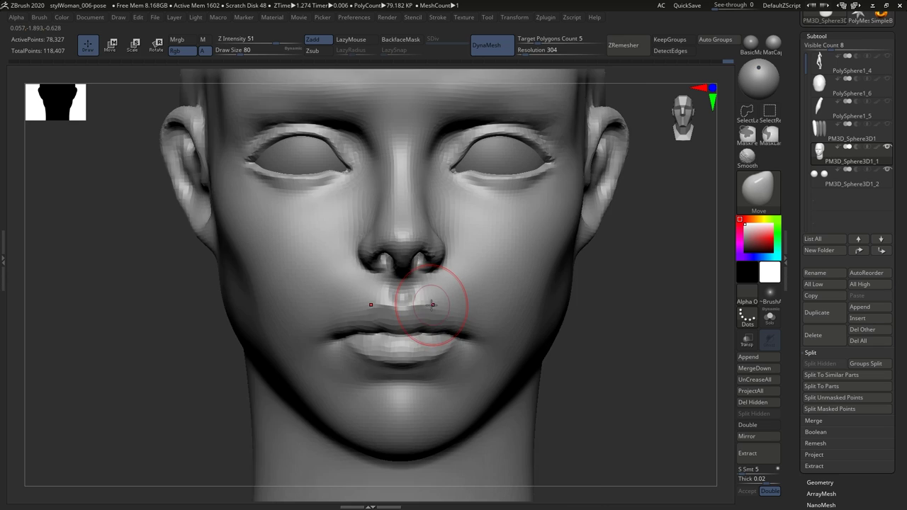
{"action": "key", "text": "ctrl+shift+z"}
{"action": "key", "text": "ctrl+z"}
{"action": "key", "text": "ctrl+shift+z"}
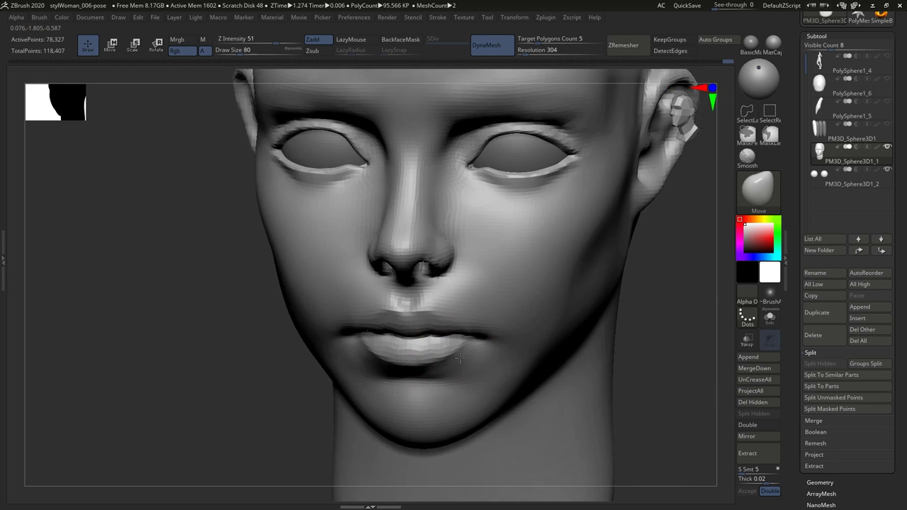
{"action": "mouse_move", "coordinate": [460, 358]}
{"action": "right_mouse_down"}
{"action": "mouse_move", "coordinate": [416, 334]}
{"action": "mouse_move", "coordinate": [374, 284]}
{"action": "mouse_move", "coordinate": [396, 315]}
{"action": "right_mouse_up"}
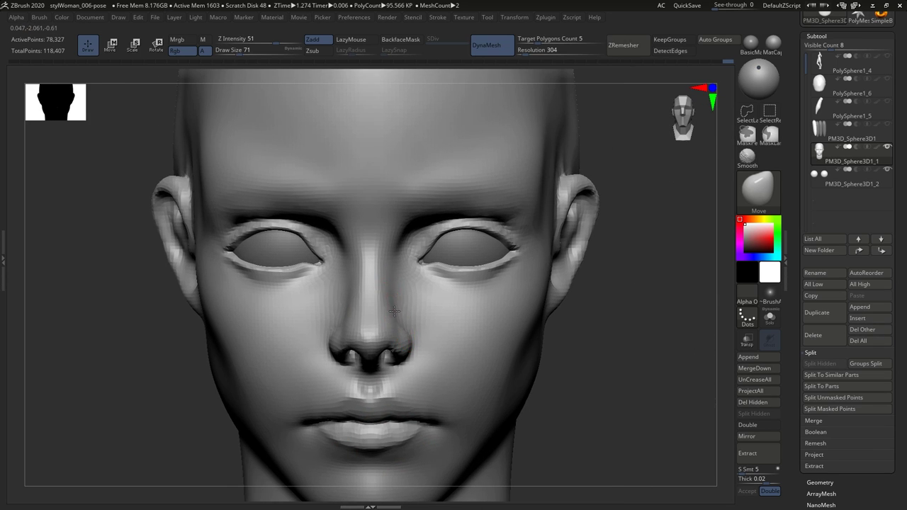
{"action": "key", "text": "ctrl+shift+z"}
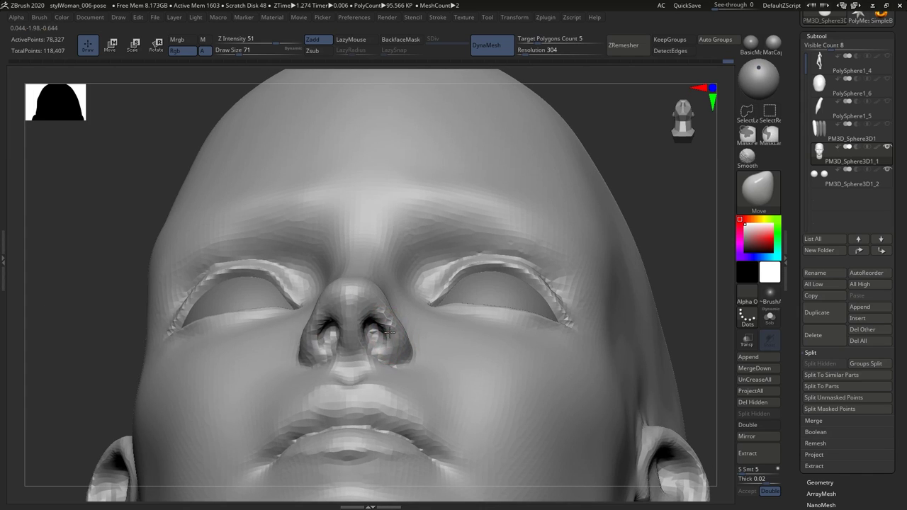
{"action": "key", "text": "ctrl+shift+z"}
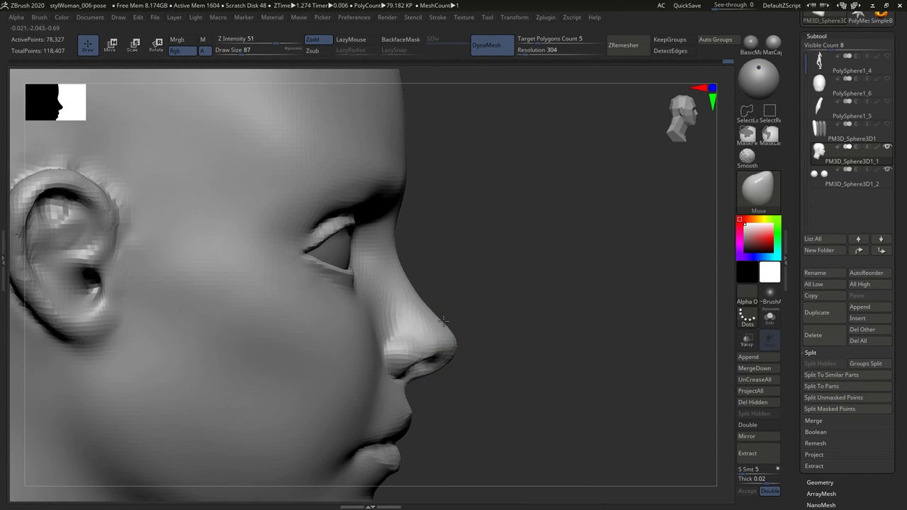
{"action": "key", "text": "ctrl+shift+z"}
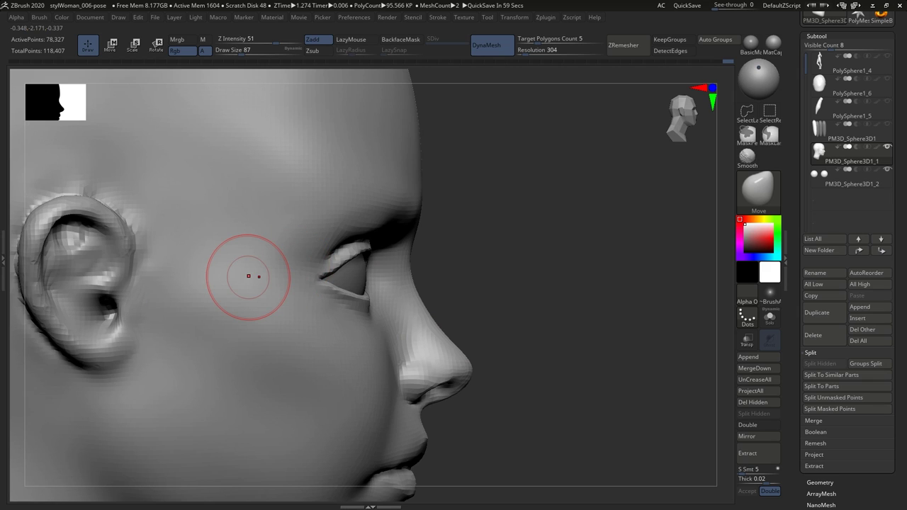
{"action": "key", "text": "ctrl+shift+z"}
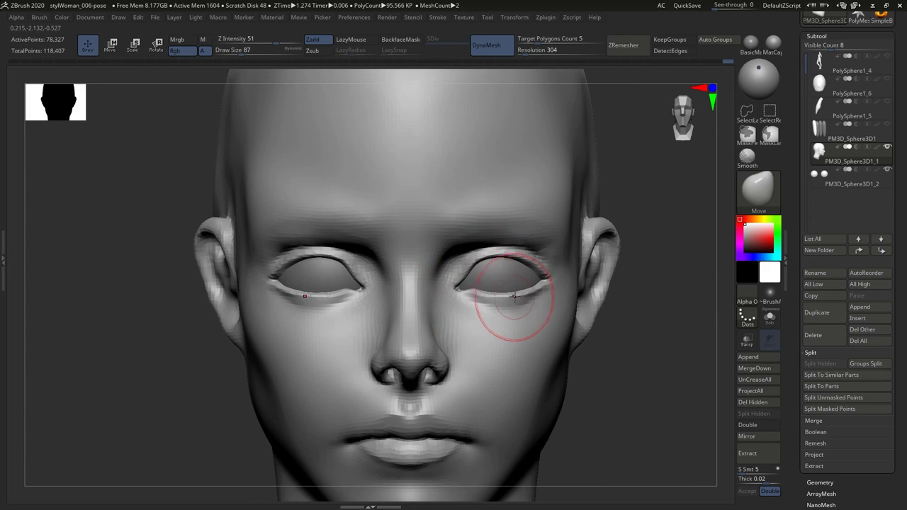
{"action": "key", "text": "ctrl+shift+z"}
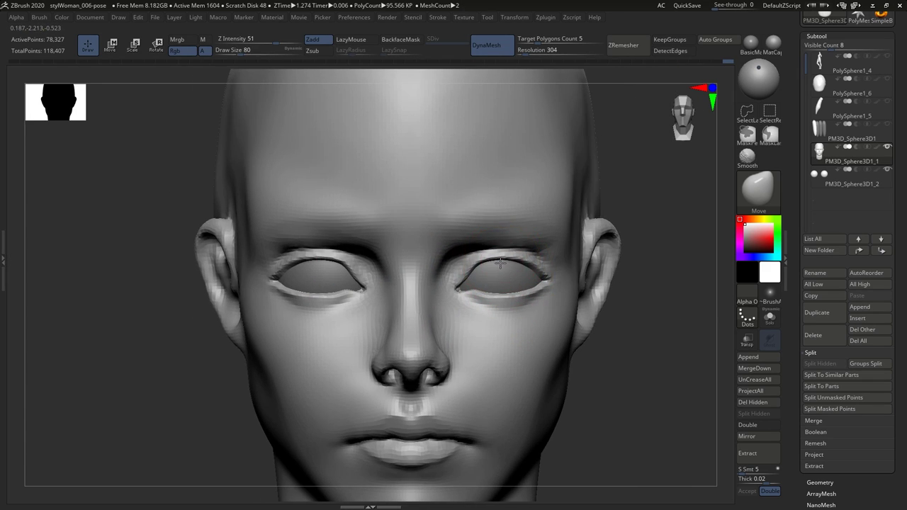
{"action": "key", "text": "ctrl+shift+z"}
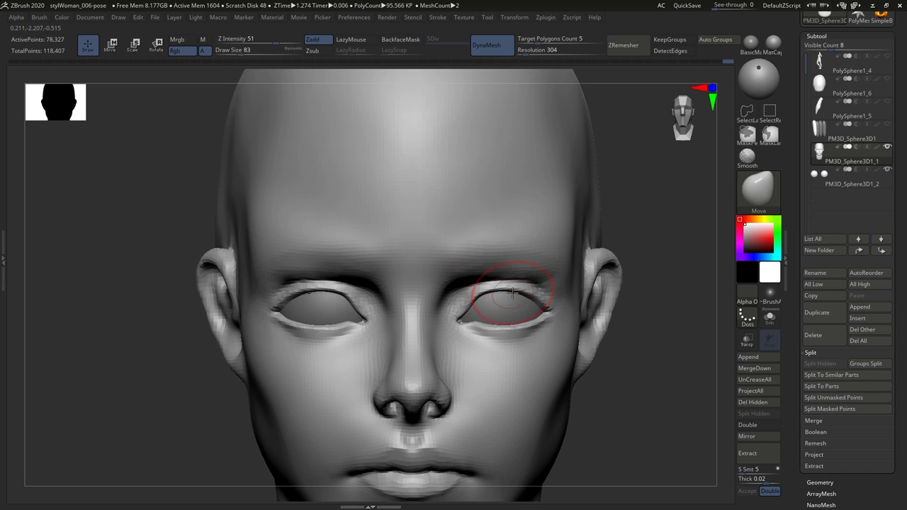
{"action": "key", "text": "ctrl+shift+z"}
{"action": "key", "text": "ctrl+shift+z"}
{"action": "key", "text": "ctrl+shift+z"}
{"action": "key", "text": "ctrl+shift+z"}
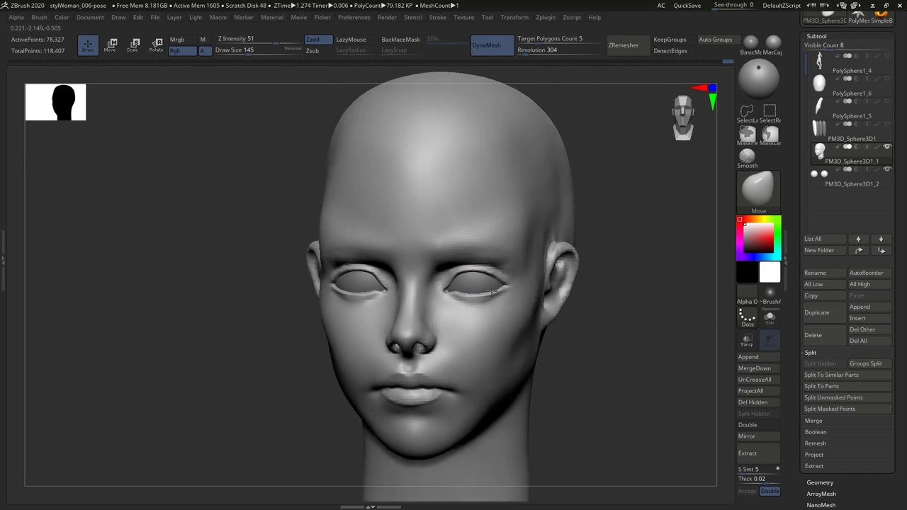
{"action": "key", "text": "ctrl+shift+z"}
{"action": "key", "text": "ctrl+shift+z"}
{"action": "key", "text": "ctrl+shift+z"}
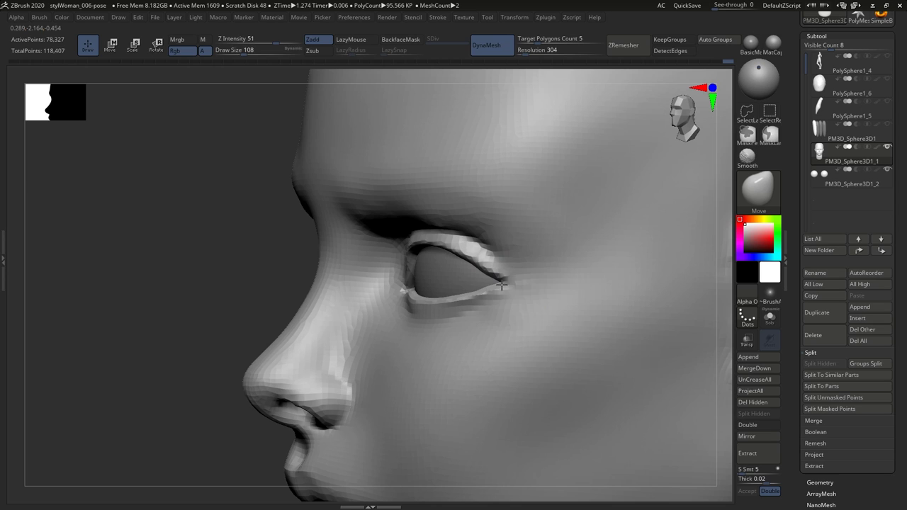
Undo back through the same states to the eye close-up.
{"action": "key", "text": "ctrl+z"}
{"action": "key", "text": "ctrl+z"}
{"action": "key", "text": "ctrl+z"}
{"action": "key", "text": "ctrl+z"}
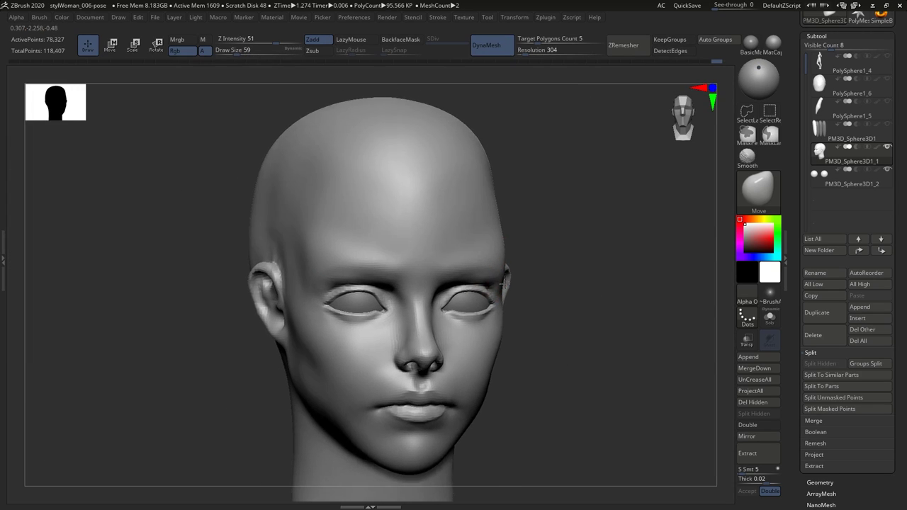
{"action": "key", "text": "ctrl+z"}
{"action": "key", "text": "ctrl+z"}
{"action": "key", "text": "ctrl+z"}
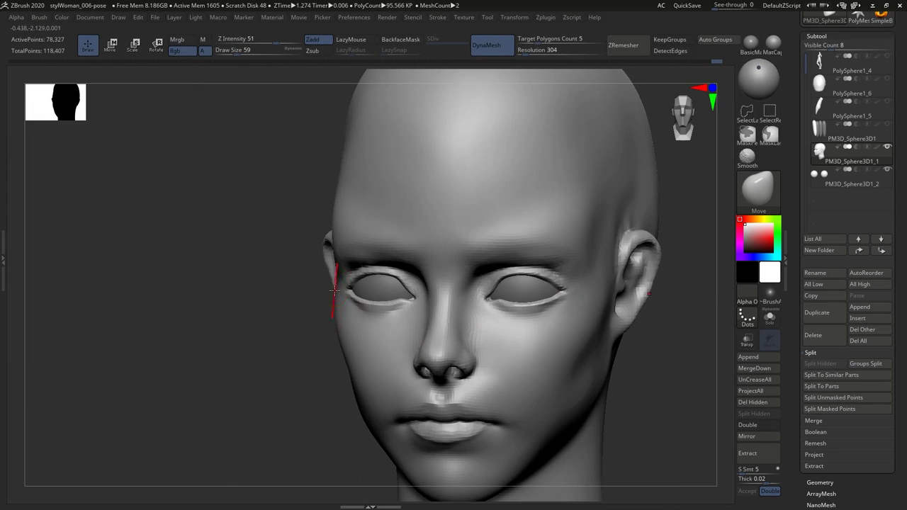
{"action": "key", "text": "ctrl+z"}
{"action": "key", "text": "ctrl+z"}
{"action": "key", "text": "ctrl+z"}
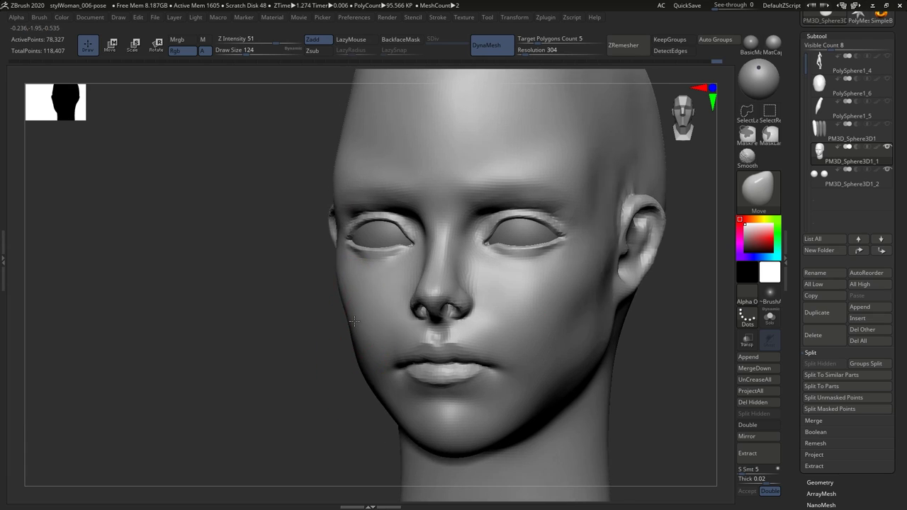
{"action": "key", "text": "ctrl+z"}
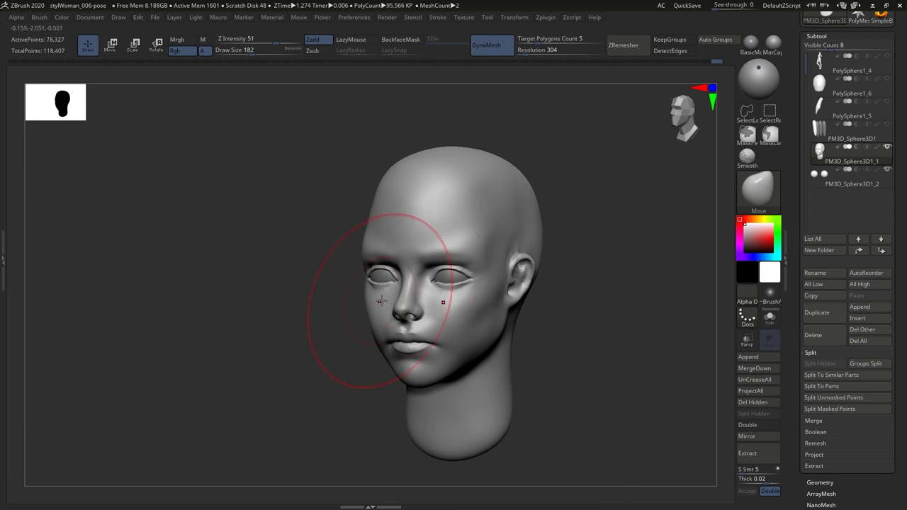
{"action": "key", "text": "ctrl+z"}
{"action": "key", "text": "ctrl+z"}
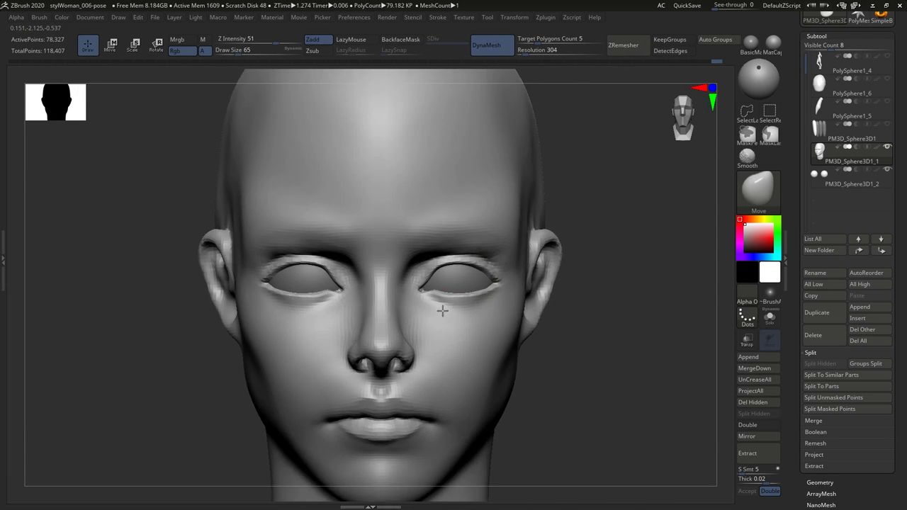
{"action": "key", "text": "ctrl+z"}
{"action": "key", "text": "ctrl+z"}
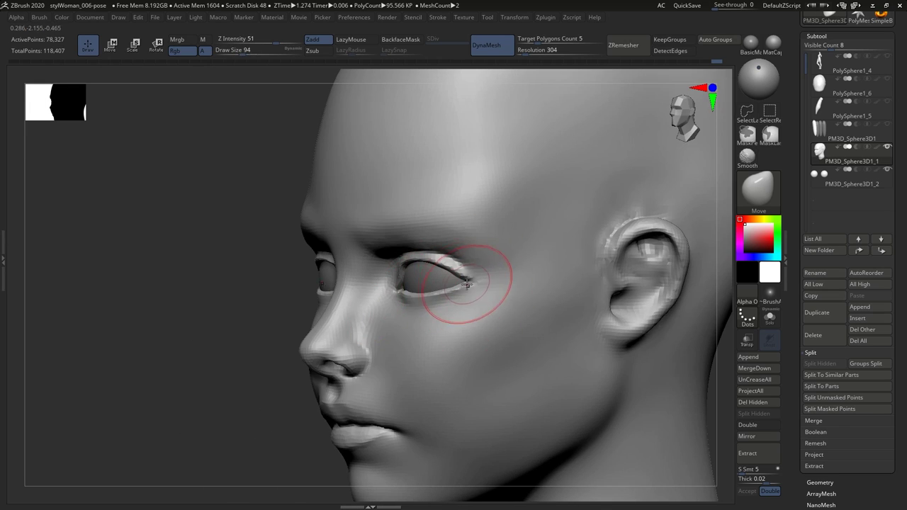
{"action": "key", "text": "ctrl+z"}
{"action": "key", "text": "ctrl+z"}
{"action": "key", "text": "ctrl+z"}
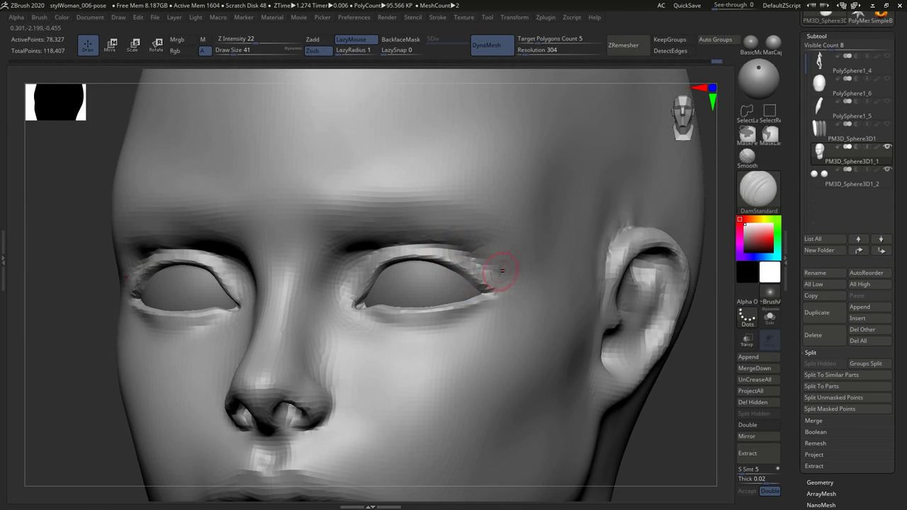
{"action": "key", "text": "ctrl+z"}
{"action": "key", "text": "ctrl+z"}
{"action": "key", "text": "ctrl+z"}
{"action": "key", "text": "ctrl+z"}
{"action": "key", "text": "ctrl+z"}
{"action": "key", "text": "ctrl+z"}
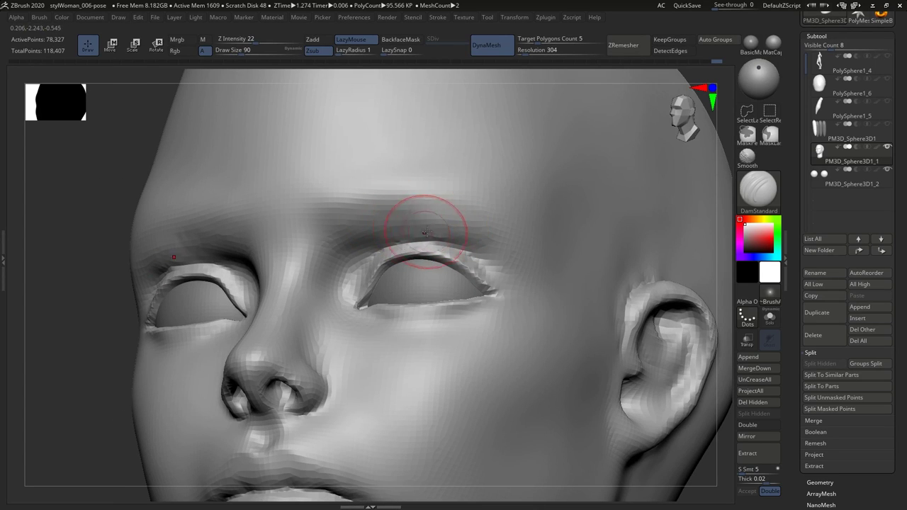
Crease the fold above the eyelid with ClayBuildup.
{"action": "key", "text": "b"}
{"action": "key", "text": "c"}
{"action": "key", "text": "b"}
{"action": "mouse_move", "coordinate": [486, 233]}
{"action": "right_mouse_down"}
{"action": "mouse_move", "coordinate": [509, 233]}
{"action": "mouse_move", "coordinate": [489, 224]}
{"action": "right_mouse_up"}
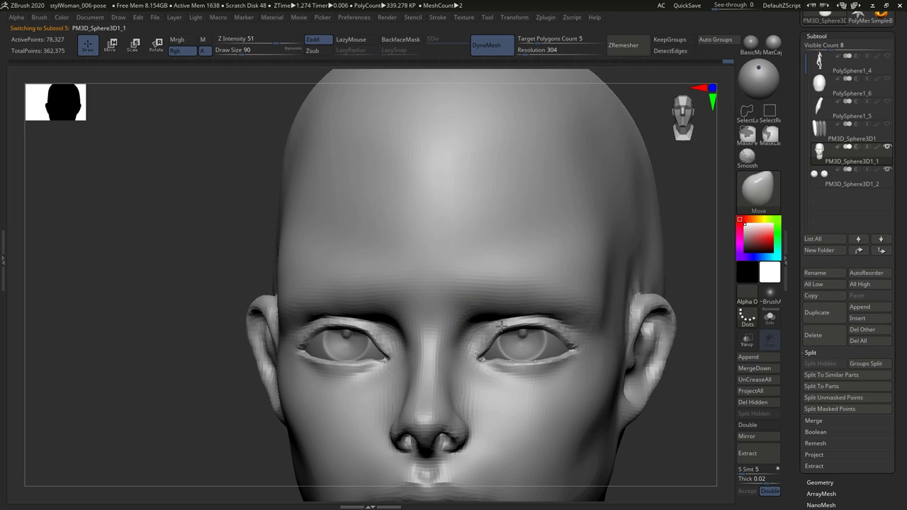
Build up clay on the jaw below the ear and along the jawline, then smooth it.
{"action": "right_click_drag", "start_coordinate": [501, 326], "coordinate": [526, 330]}
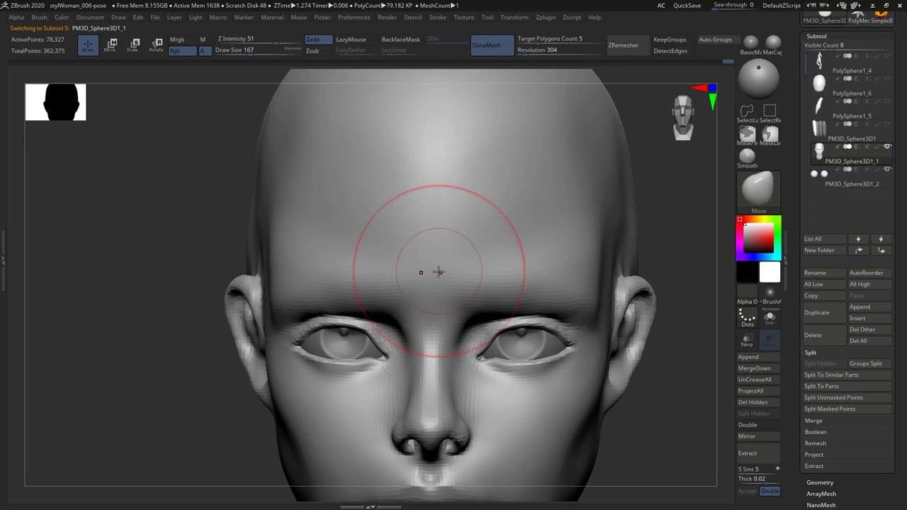
{"action": "right_click_drag", "start_coordinate": [541, 263], "coordinate": [464, 256]}
{"action": "key", "text": "bracketright"}
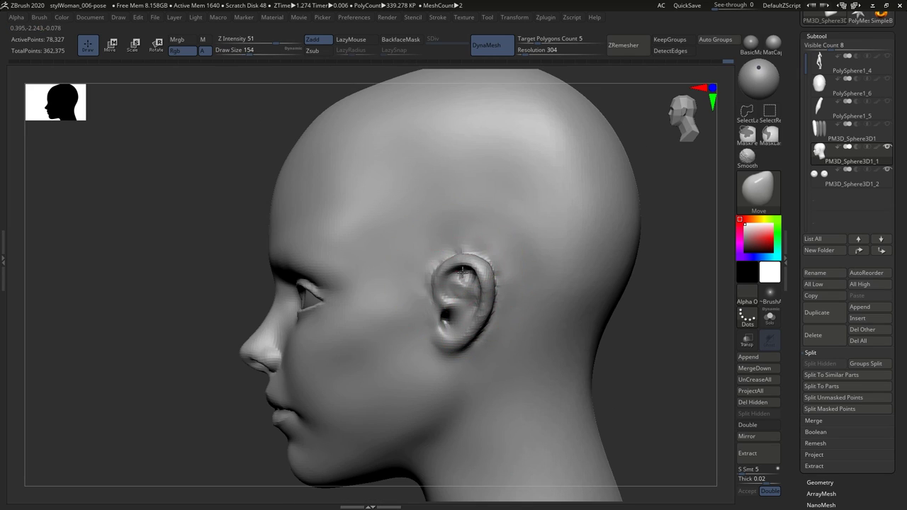
{"action": "key", "text": "b"}
{"action": "key", "text": "c"}
{"action": "key", "text": "b"}
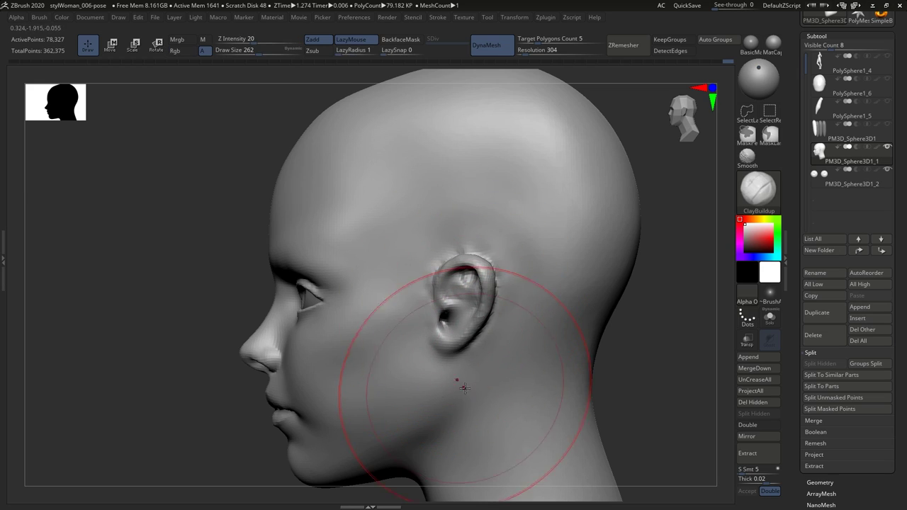
{"action": "right_click_drag", "start_coordinate": [395, 405], "coordinate": [481, 333]}
{"action": "right_click_drag", "start_coordinate": [461, 374], "coordinate": [468, 368]}
{"action": "key", "text": "bracketleft"}
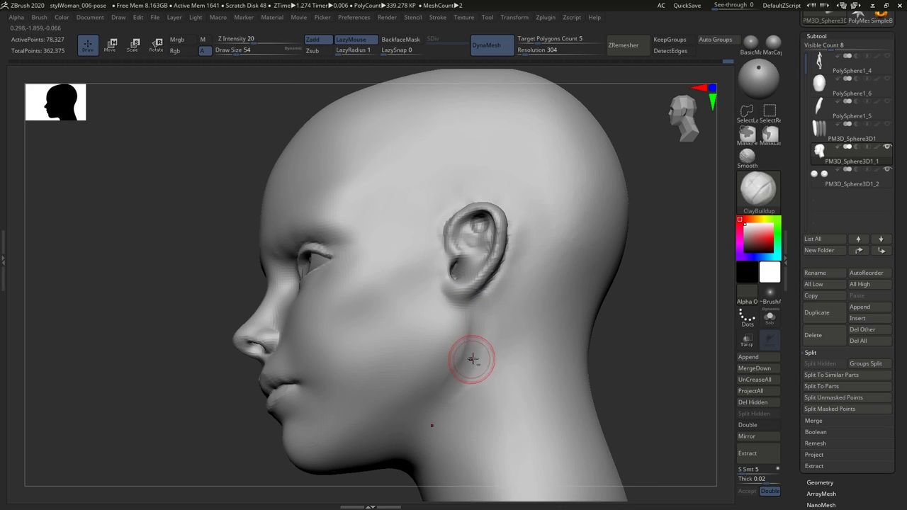
{"action": "left_click_drag", "start_coordinate": [472, 375], "coordinate": [428, 432]}
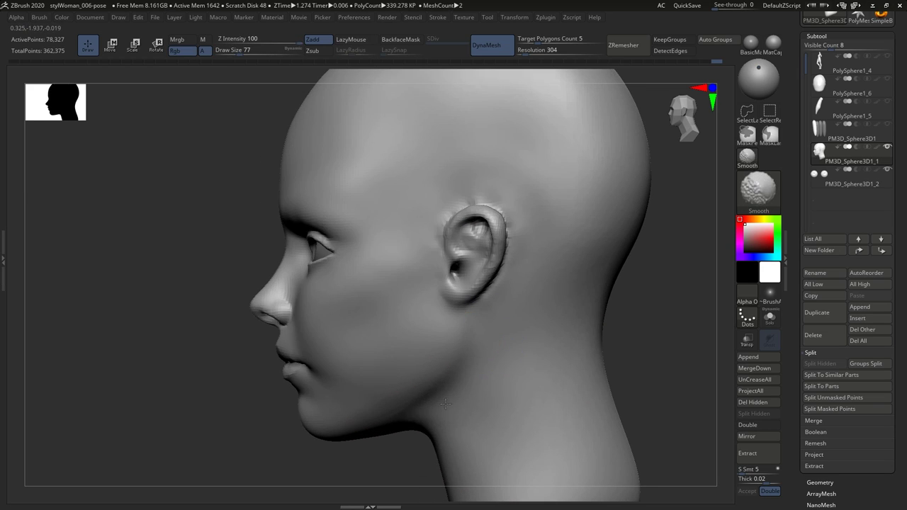
{"action": "right_click_drag", "start_coordinate": [445, 404], "coordinate": [539, 369]}
Select the Move brush with a much larger draw size and frame the face from the front.
{"action": "key", "text": "b"}
{"action": "key", "text": "m"}
{"action": "key", "text": "v"}
{"action": "key", "text": "s"}
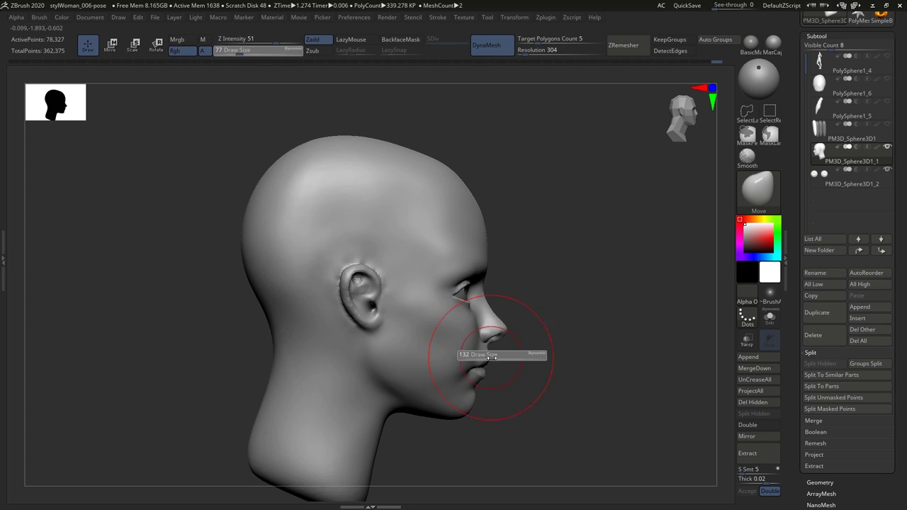
{"action": "left_click_drag", "start_coordinate": [491, 358], "coordinate": [504, 358]}
{"action": "right_click_drag", "start_coordinate": [505, 358], "coordinate": [441, 354]}
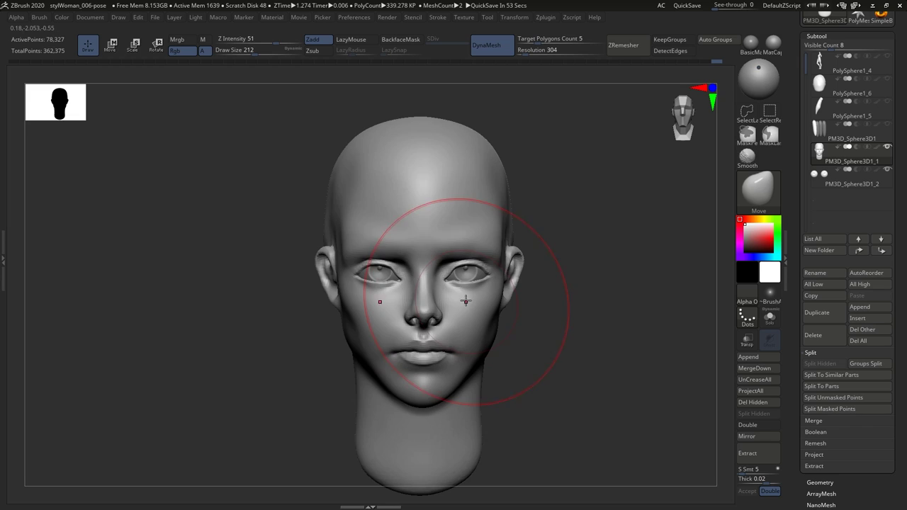
{"action": "right_click_drag", "start_coordinate": [456, 304], "coordinate": [468, 269], "text": "ctrl"}
Select the eyeballs and shift them vertically within the sockets using a Transpose line.
{"action": "left_click", "coordinate": [472, 276], "text": "alt"}
{"action": "key", "text": "e"}
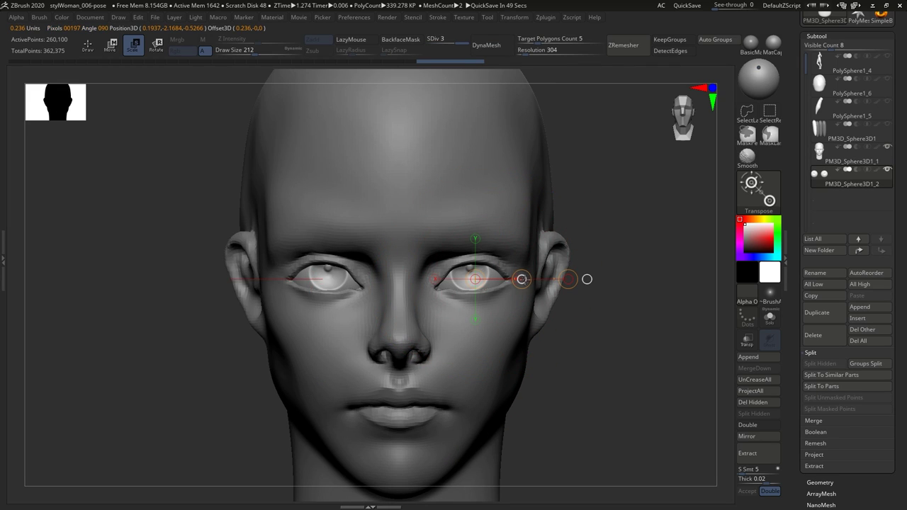
{"action": "key", "text": "w"}
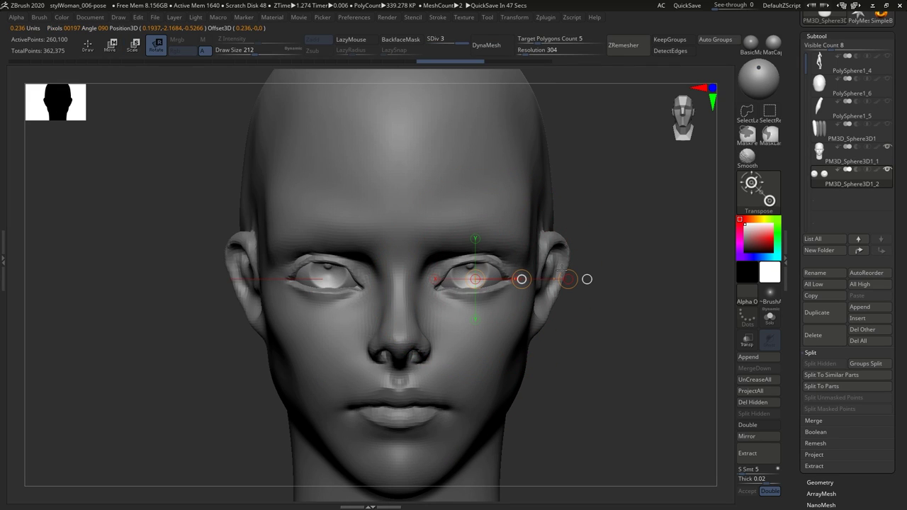
{"action": "left_click", "coordinate": [481, 242]}
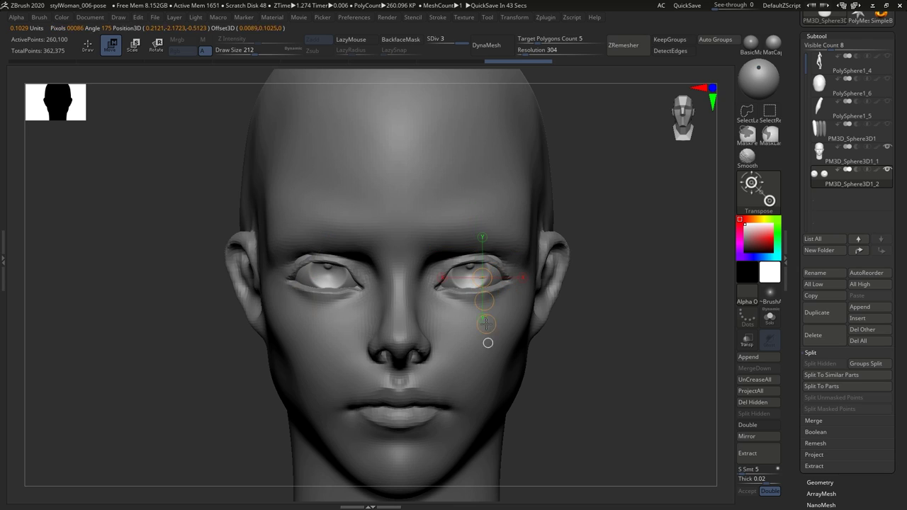
{"action": "mouse_move", "coordinate": [486, 323]}
{"action": "left_mouse_down"}
{"action": "mouse_move", "coordinate": [491, 405]}
{"action": "mouse_move", "coordinate": [494, 138]}
{"action": "left_mouse_up"}
{"action": "left_click_drag", "start_coordinate": [494, 206], "coordinate": [495, 220]}
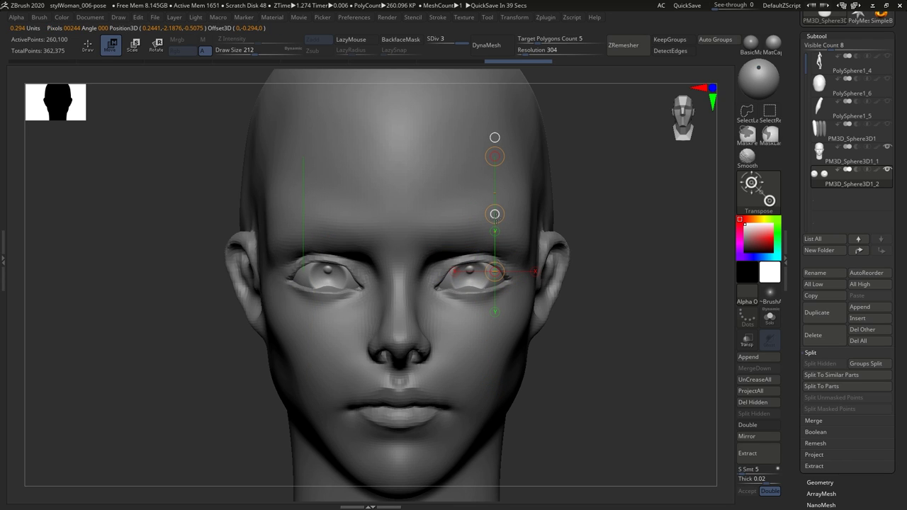
Turn the eyeballs to adjust their aim, then reselect the head in Draw mode.
{"action": "key", "text": "e"}
{"action": "left_click_drag", "start_coordinate": [494, 156], "coordinate": [610, 272]}
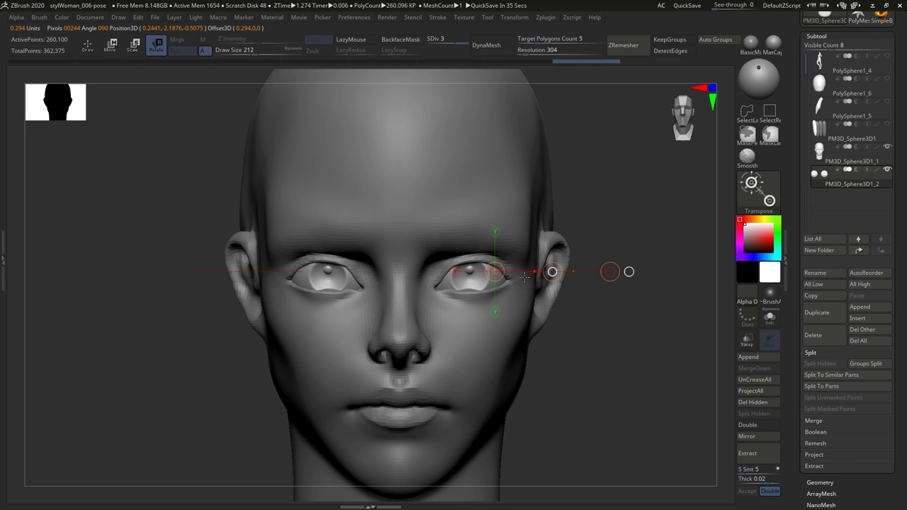
{"action": "key", "text": "w"}
{"action": "mouse_move", "coordinate": [524, 276]}
{"action": "right_mouse_down"}
{"action": "mouse_move", "coordinate": [517, 326]}
{"action": "mouse_move", "coordinate": [497, 312]}
{"action": "mouse_move", "coordinate": [496, 298]}
{"action": "mouse_move", "coordinate": [510, 330]}
{"action": "mouse_move", "coordinate": [435, 324]}
{"action": "mouse_move", "coordinate": [455, 324]}
{"action": "mouse_move", "coordinate": [414, 267]}
{"action": "mouse_move", "coordinate": [453, 276]}
{"action": "mouse_move", "coordinate": [442, 304]}
{"action": "mouse_move", "coordinate": [444, 293]}
{"action": "right_mouse_up"}
{"action": "key", "text": "q"}
{"action": "left_click", "coordinate": [461, 305], "text": "alt"}
Carve the eyelid creases deeper with DamStandard at intensity 31.
{"action": "key", "text": "shift"}
{"action": "key", "text": "s"}
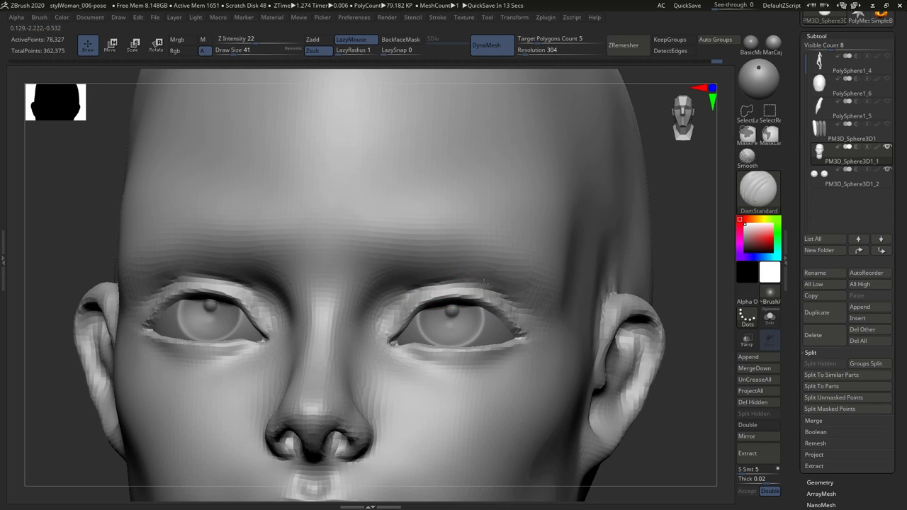
{"action": "left_click_drag", "start_coordinate": [468, 285], "coordinate": [475, 285]}
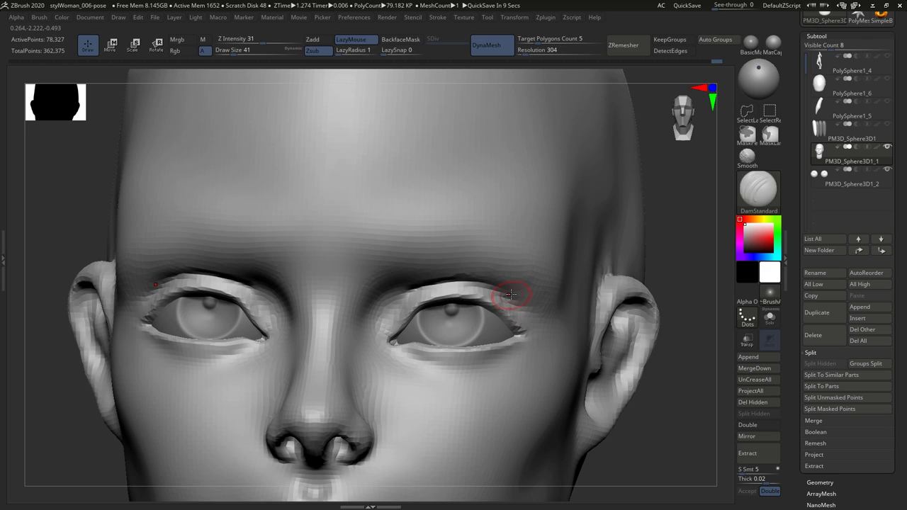
{"action": "mouse_move", "coordinate": [438, 285]}
{"action": "right_mouse_down"}
{"action": "mouse_move", "coordinate": [454, 273]}
{"action": "mouse_move", "coordinate": [476, 338]}
{"action": "mouse_move", "coordinate": [354, 364]}
{"action": "mouse_move", "coordinate": [381, 369]}
{"action": "mouse_move", "coordinate": [389, 348]}
{"action": "mouse_move", "coordinate": [372, 344]}
{"action": "mouse_move", "coordinate": [408, 362]}
{"action": "mouse_move", "coordinate": [399, 355]}
{"action": "mouse_move", "coordinate": [448, 320]}
{"action": "mouse_move", "coordinate": [482, 337]}
{"action": "mouse_move", "coordinate": [426, 336]}
{"action": "right_mouse_up"}
Reshape the eyelid rims around the eyeballs with Move, then smooth them.
{"action": "key", "text": "b"}
{"action": "key", "text": "m"}
{"action": "key", "text": "v"}
{"action": "key", "text": "shift"}
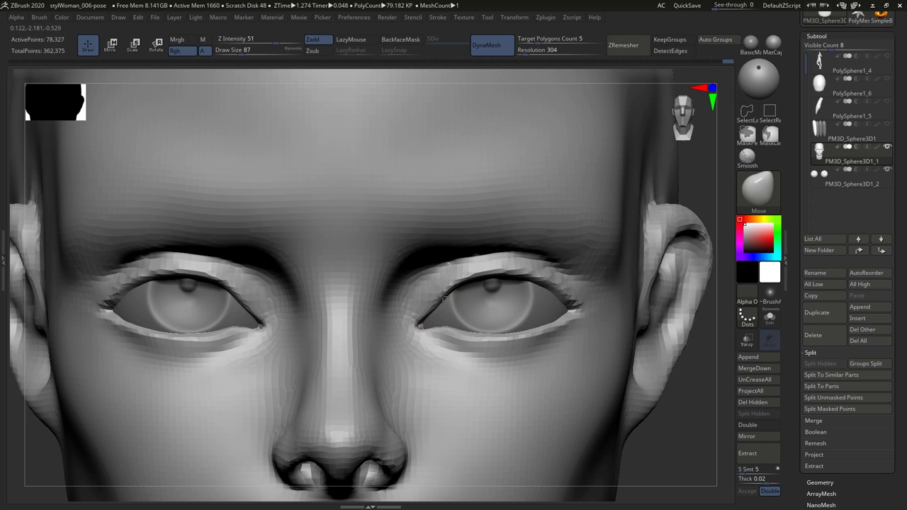
{"action": "right_click_drag", "start_coordinate": [557, 284], "coordinate": [563, 315]}
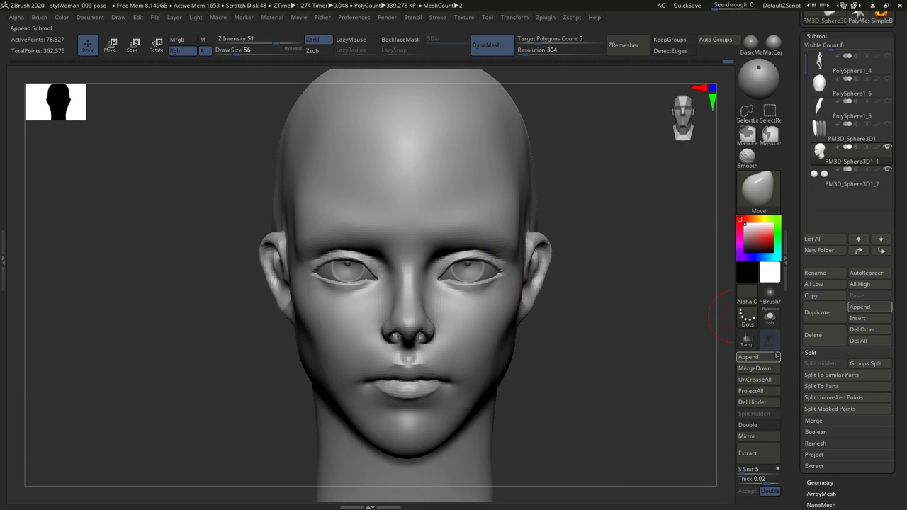
Append a Sphere3D as a new subtool and set up its transpose gizmo.
{"action": "left_click", "coordinate": [754, 357]}
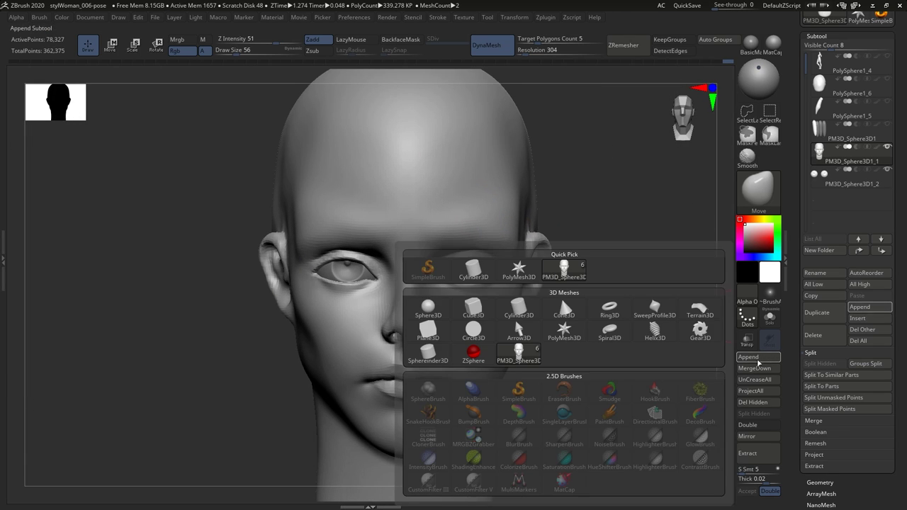
{"action": "left_click", "coordinate": [428, 310]}
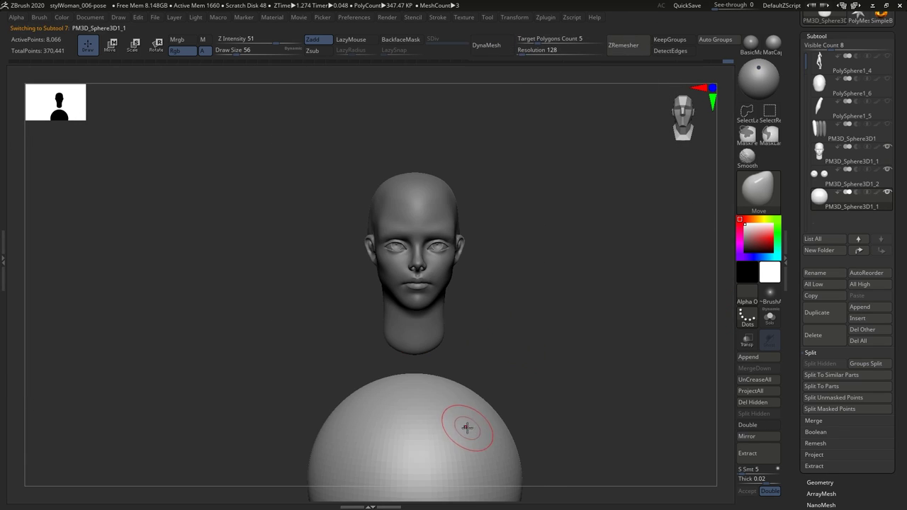
{"action": "key", "text": "w"}
{"action": "left_click_drag", "start_coordinate": [467, 431], "coordinate": [464, 318]}
{"action": "key", "text": "e"}
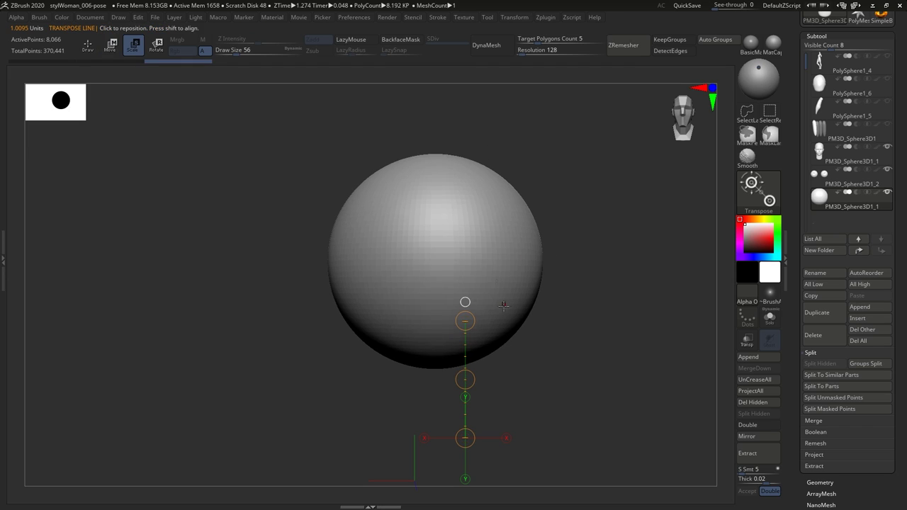
{"action": "key", "text": "y"}
{"action": "left_click", "coordinate": [475, 362]}
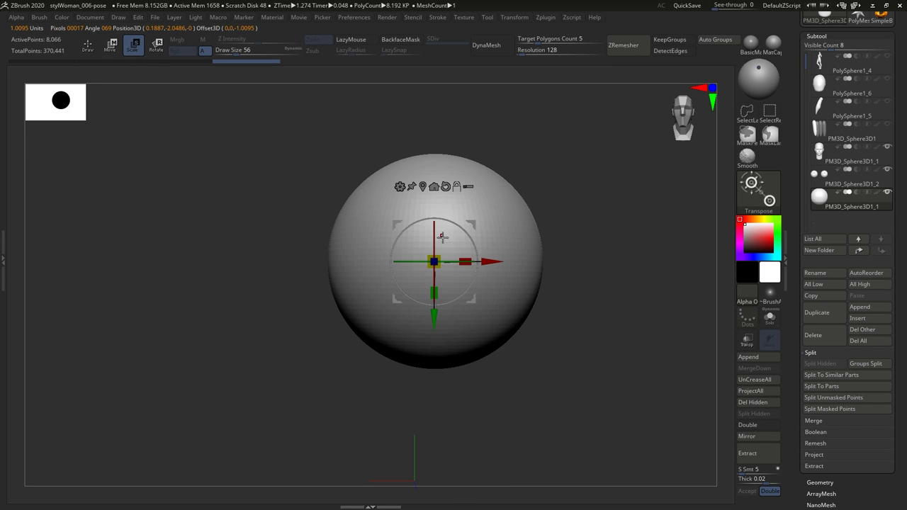
Shrink the sphere to eyeball size and move it in front of the right eye.
{"action": "left_click_drag", "start_coordinate": [434, 262], "coordinate": [364, 255]}
{"action": "key", "text": "w"}
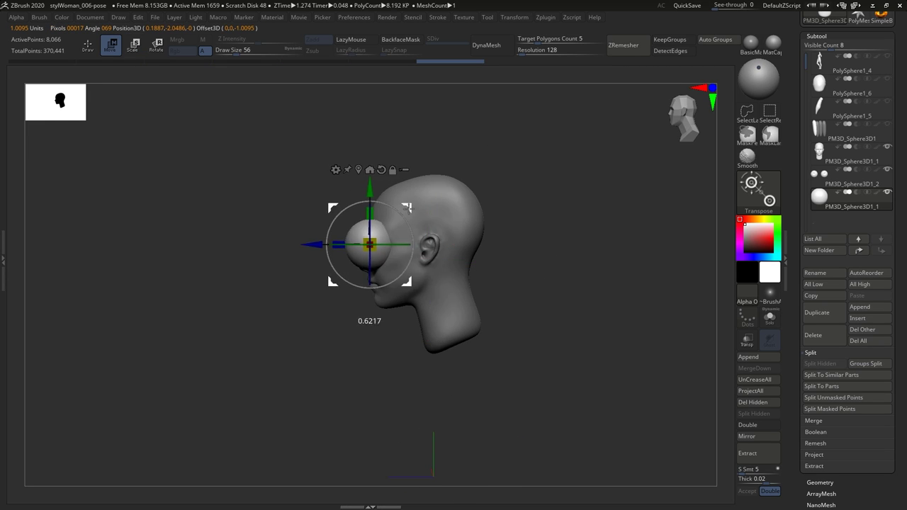
{"action": "left_click_drag", "start_coordinate": [539, 354], "coordinate": [538, 297], "text": "alt"}
{"action": "left_click_drag", "start_coordinate": [411, 358], "coordinate": [482, 358], "text": "shift"}
{"action": "left_click_drag", "start_coordinate": [411, 289], "coordinate": [412, 360]}
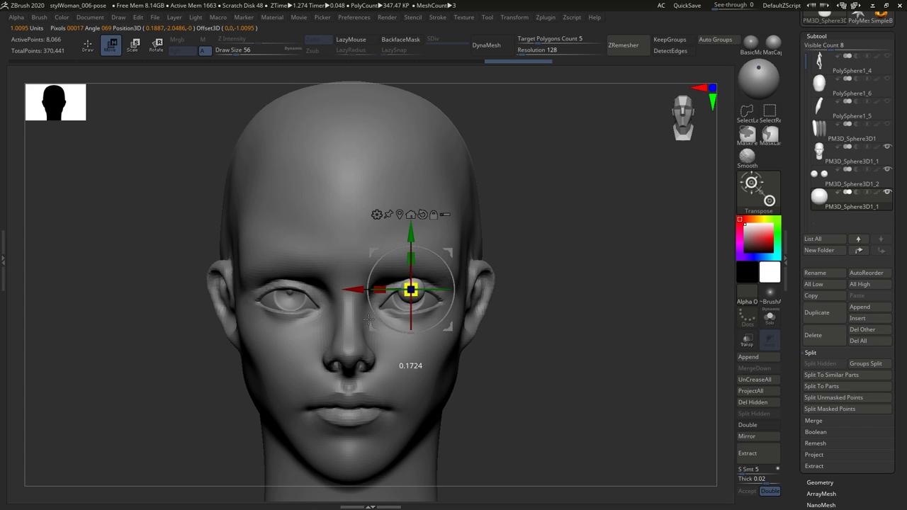
{"action": "key", "text": "q"}
DynaMesh the sphere at resolution 32, then 64, then 128.
{"action": "left_click_drag", "start_coordinate": [516, 213], "coordinate": [516, 69], "text": "alt"}
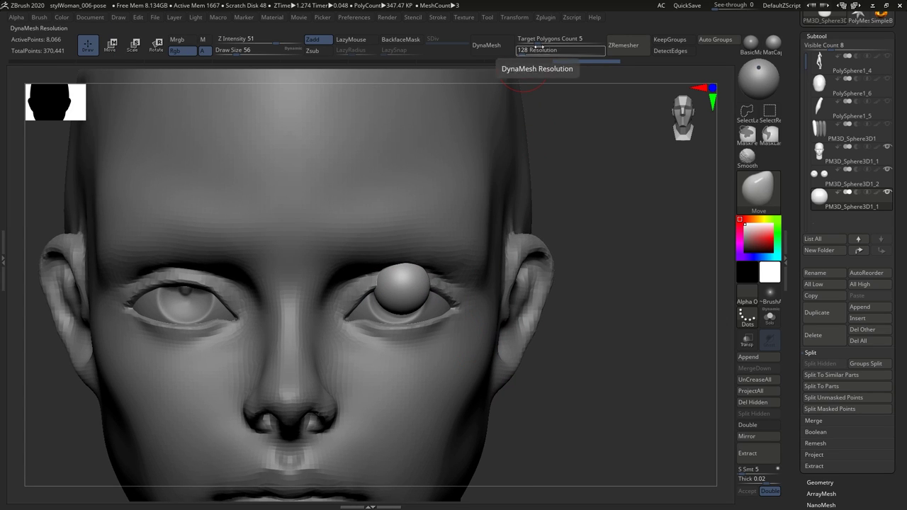
{"action": "left_click", "coordinate": [571, 49]}
{"action": "type", "text": "32"}
{"action": "key", "text": "Return"}
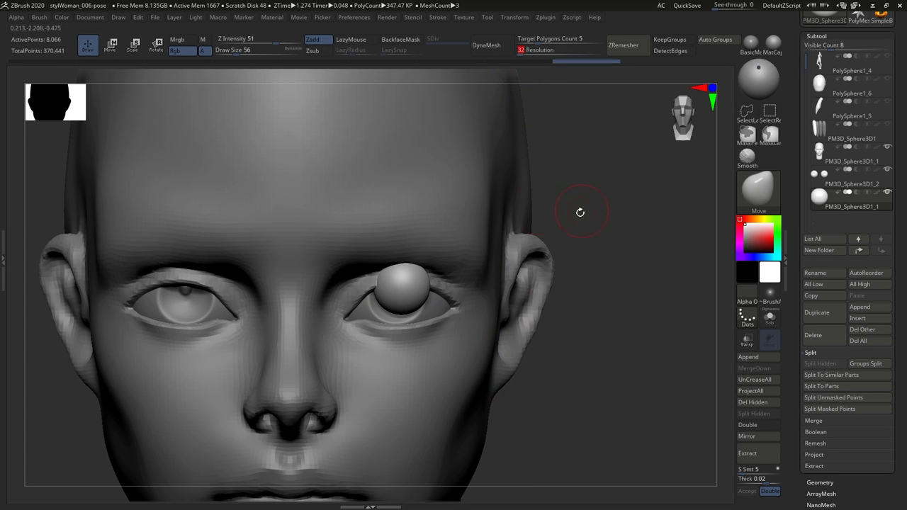
{"action": "left_click", "coordinate": [553, 50]}
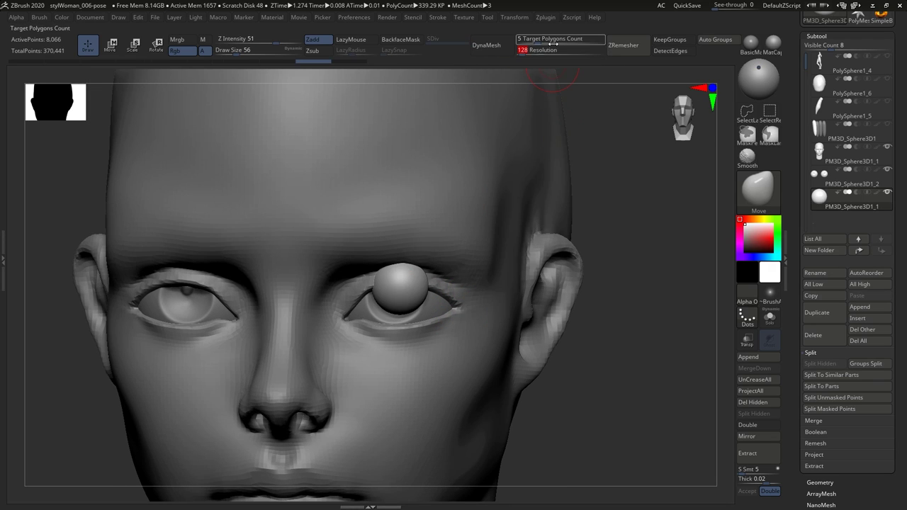
{"action": "type", "text": "64"}
{"action": "key", "text": "Return"}
{"action": "left_click", "coordinate": [552, 49]}
{"action": "type", "text": "128"}
{"action": "key", "text": "Return"}
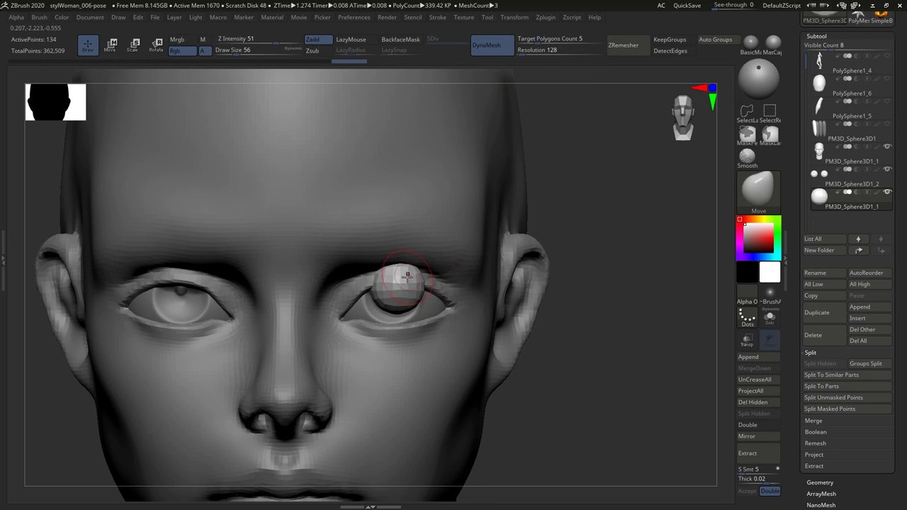
Pull the inner end of the sphere into an eyelid shape with the Move brush.
{"action": "left_click_drag", "start_coordinate": [405, 273], "coordinate": [457, 283]}
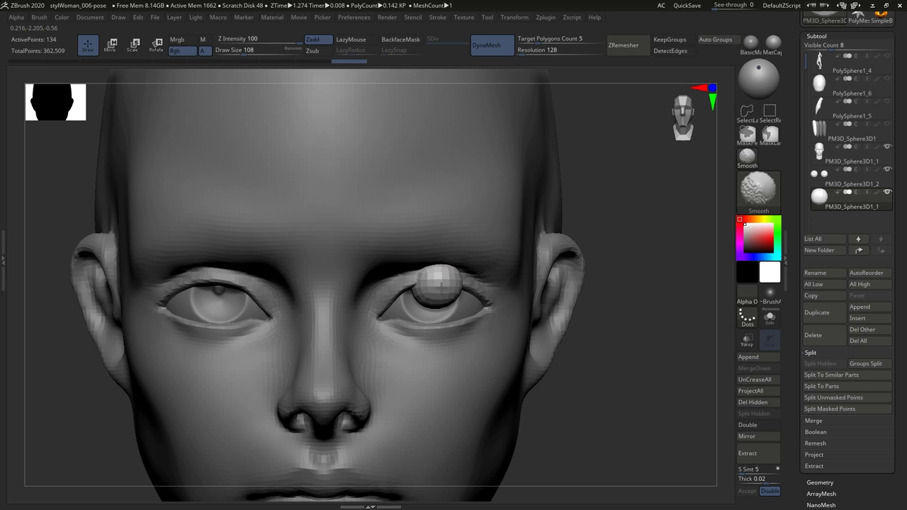
{"action": "mouse_move", "coordinate": [496, 298]}
{"action": "right_mouse_down"}
{"action": "mouse_move", "coordinate": [425, 294]}
{"action": "mouse_move", "coordinate": [510, 297]}
{"action": "mouse_move", "coordinate": [385, 283]}
{"action": "mouse_move", "coordinate": [433, 231]}
{"action": "mouse_move", "coordinate": [433, 286]}
{"action": "right_mouse_up"}
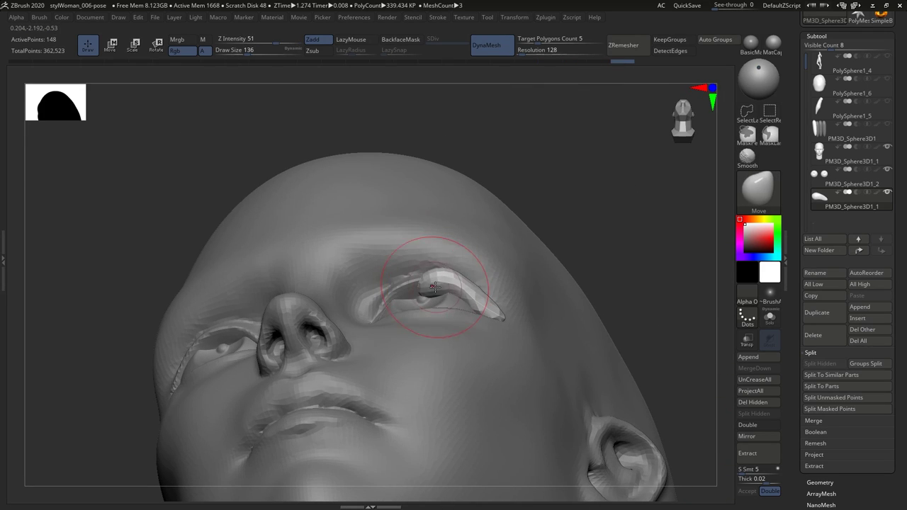
{"action": "right_click_drag", "start_coordinate": [374, 296], "coordinate": [370, 323]}
{"action": "key", "text": "]"}
{"action": "left_click_drag", "start_coordinate": [370, 324], "coordinate": [410, 294]}
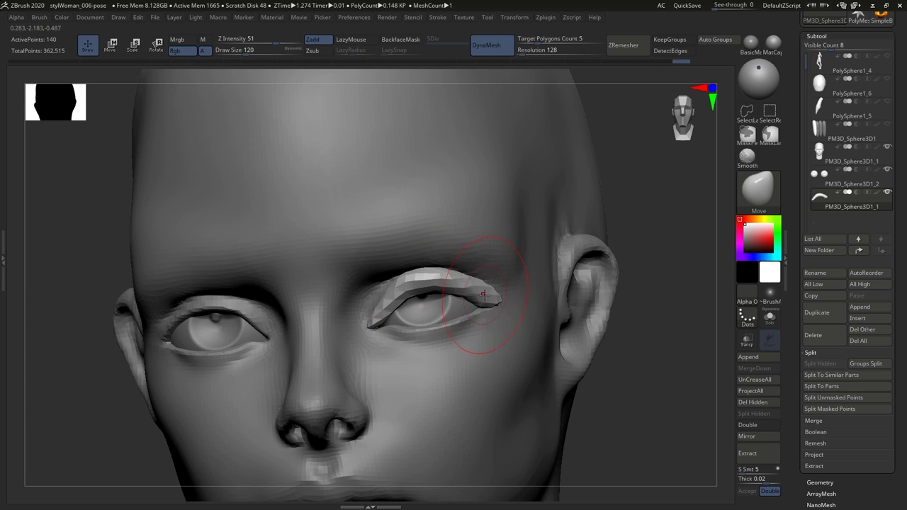
{"action": "key", "text": "["}
Nudge the eyelid surface and reshape its tip from a left three-quarter view.
{"action": "right_click_drag", "start_coordinate": [483, 295], "coordinate": [567, 106]}
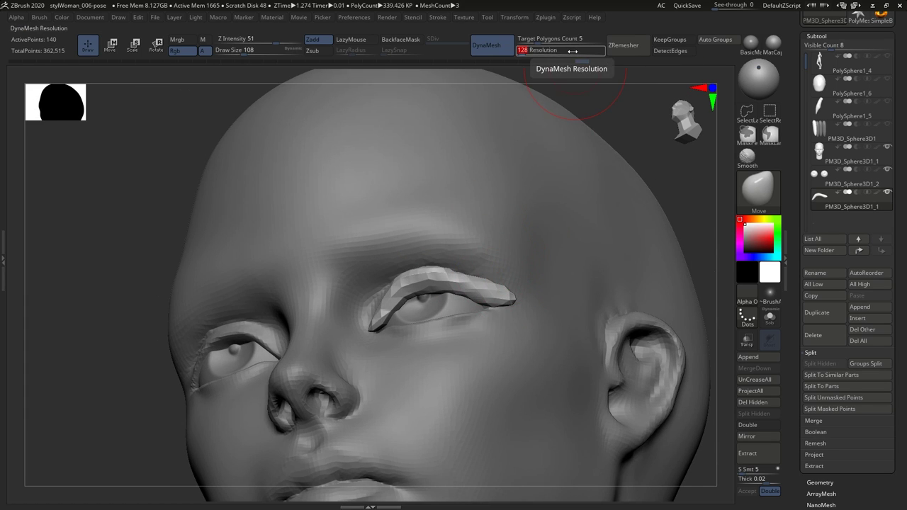
{"action": "mouse_move", "coordinate": [624, 128]}
{"action": "right_mouse_down"}
{"action": "mouse_move", "coordinate": [691, 188]}
{"action": "mouse_move", "coordinate": [567, 248]}
{"action": "mouse_move", "coordinate": [462, 321]}
{"action": "right_mouse_up"}
{"action": "key", "text": "["}
{"action": "key", "text": "["}
{"action": "key", "text": "["}
{"action": "key", "text": "["}
{"action": "left_click", "coordinate": [462, 321]}
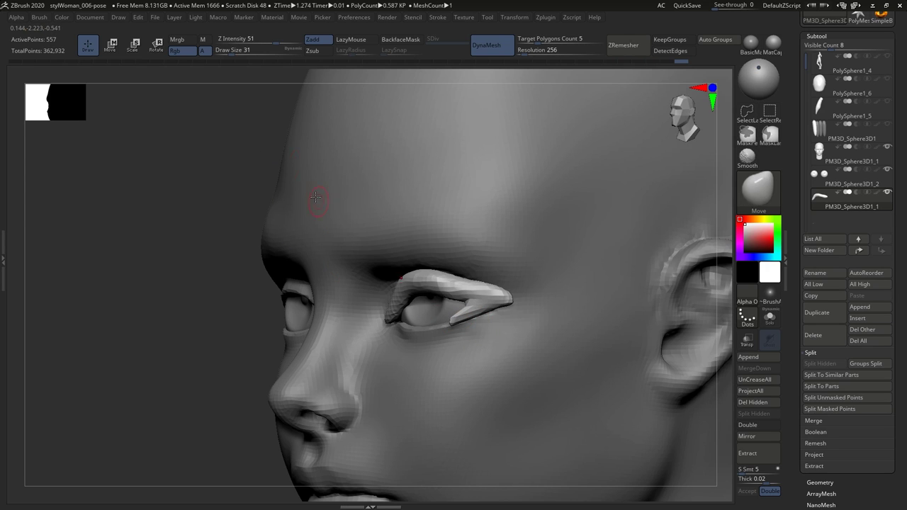
{"action": "key", "text": "]"}
{"action": "key", "text": "]"}
{"action": "left_click", "coordinate": [463, 323]}
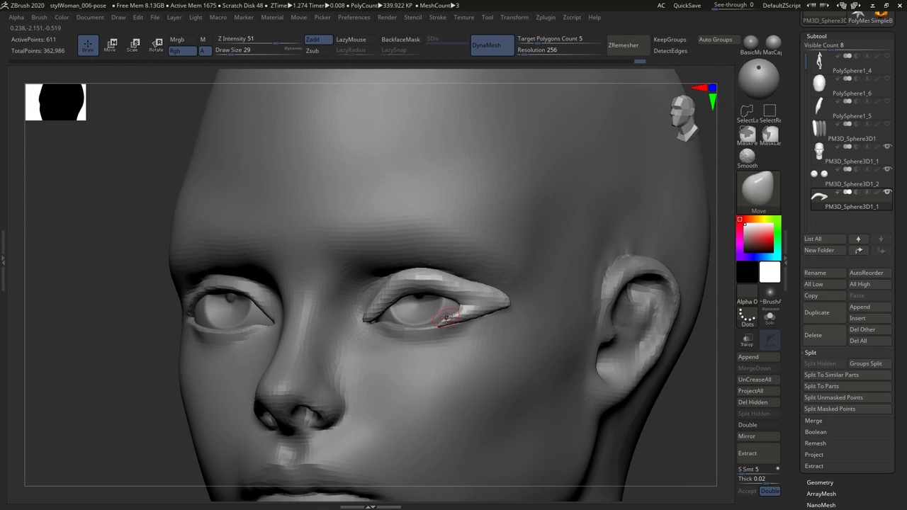
Try a different brush, then pull the eyelid's outer tip into shape with Move.
{"action": "key", "text": "b"}
{"action": "key", "text": "i"}
{"action": "key", "text": "n"}
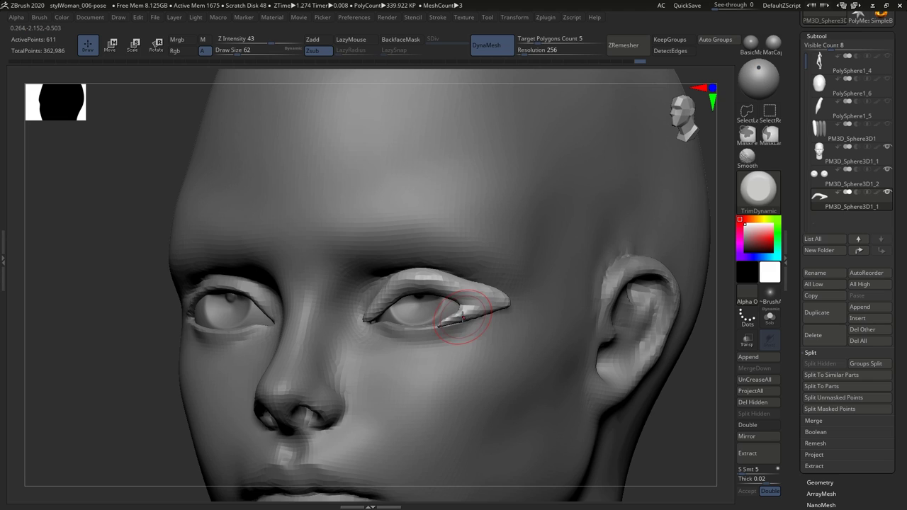
{"action": "key", "text": "b"}
{"action": "key", "text": "m"}
{"action": "key", "text": "v"}
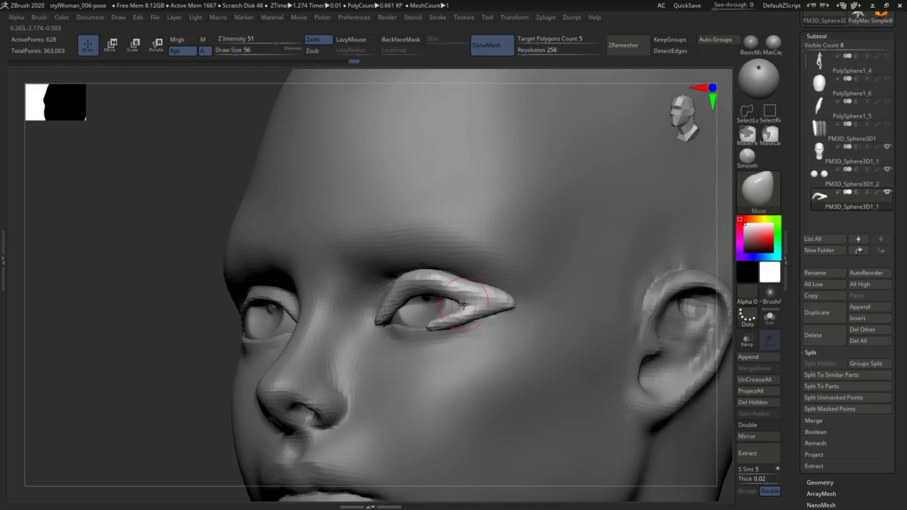
{"action": "left_click_drag", "start_coordinate": [462, 303], "coordinate": [506, 301]}
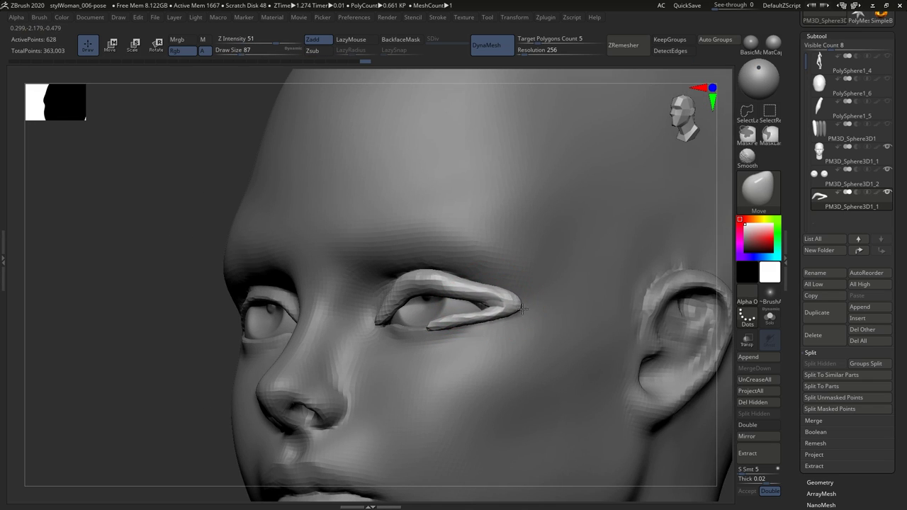
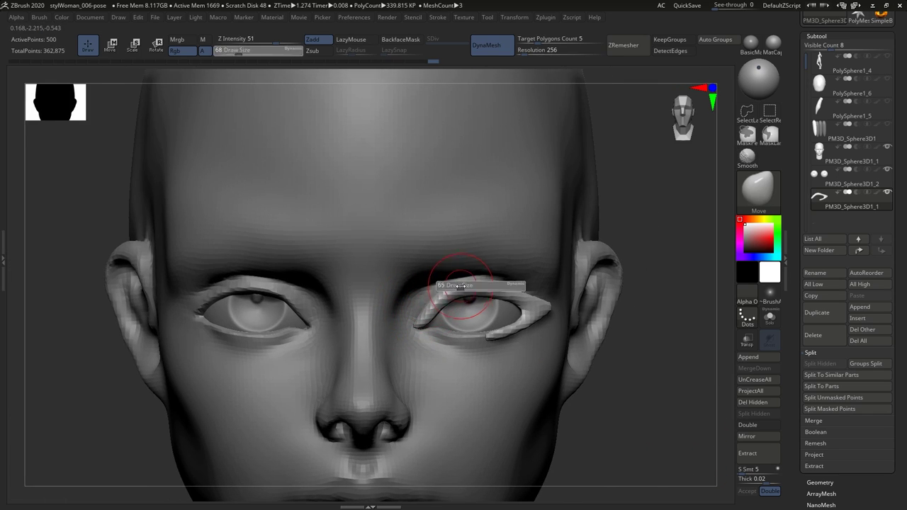
Select the eyeliner piece and DynaMesh it at resolution 456.
{"action": "left_click_drag", "start_coordinate": [451, 302], "coordinate": [460, 300]}
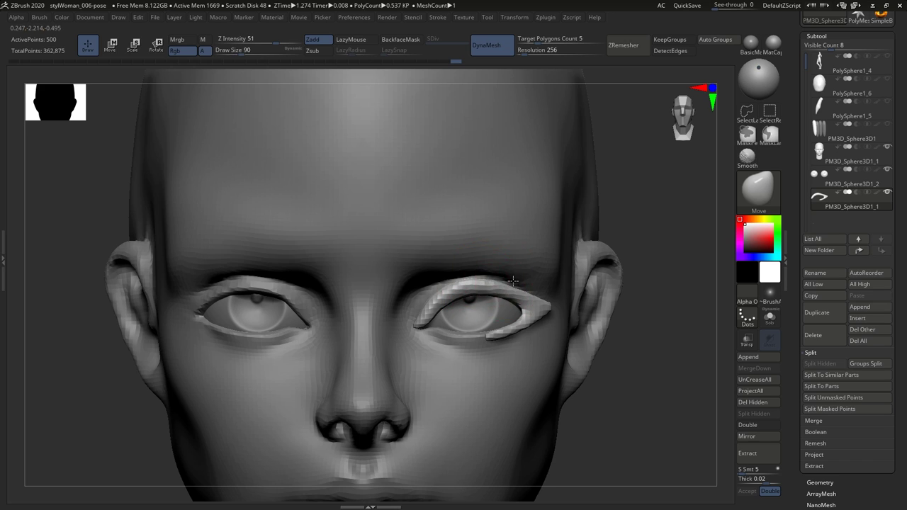
{"action": "right_click_drag", "start_coordinate": [482, 286], "coordinate": [540, 356]}
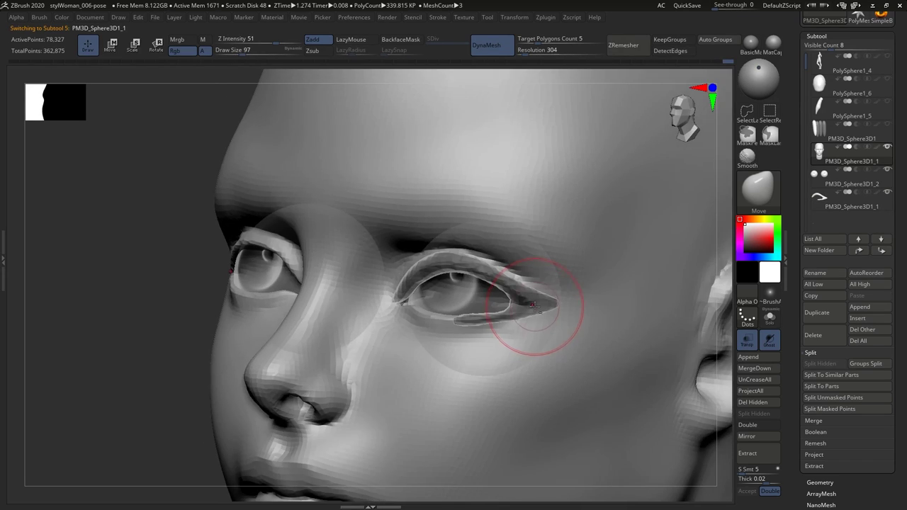
{"action": "left_click", "coordinate": [521, 309], "text": "alt"}
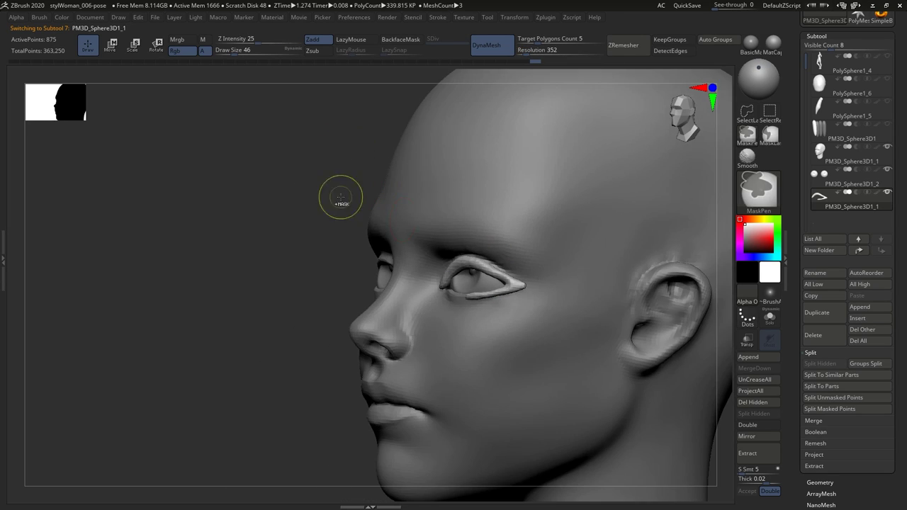
{"action": "right_click_drag", "start_coordinate": [338, 197], "coordinate": [526, 304]}
{"action": "left_click_drag", "start_coordinate": [528, 55], "coordinate": [528, 55]}
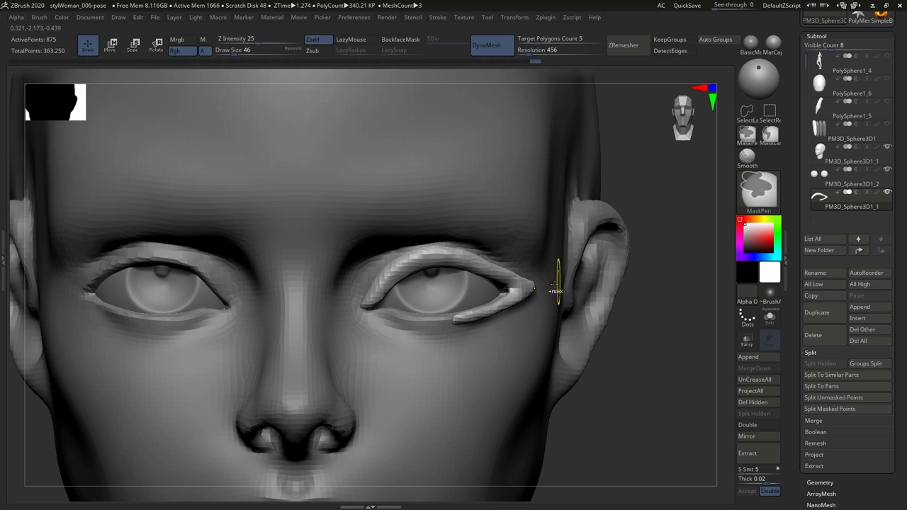
{"action": "mouse_move", "coordinate": [557, 274]}
{"action": "right_mouse_down"}
{"action": "mouse_move", "coordinate": [504, 290]}
{"action": "mouse_move", "coordinate": [361, 304]}
{"action": "right_mouse_up"}
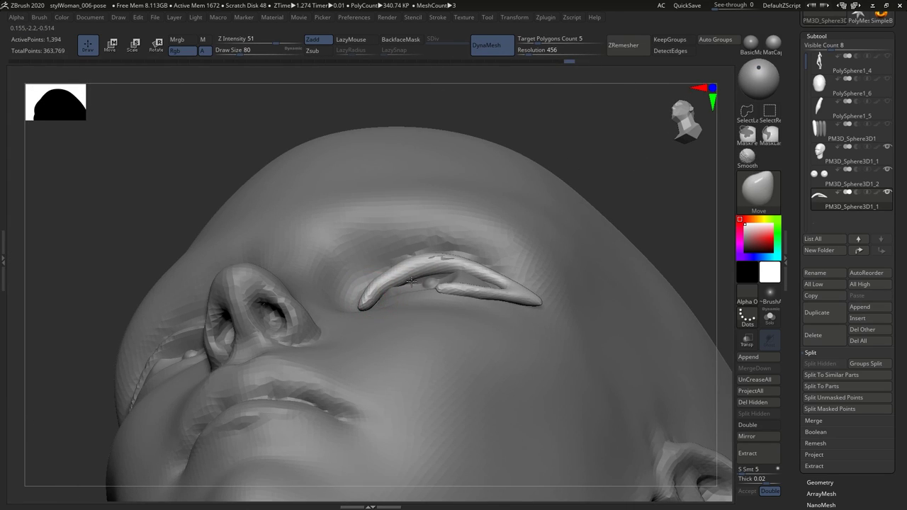
Trim the middle of the eyeliner thinner with TrimDynamic and smooth its surface.
{"action": "key", "text": "b"}
{"action": "key", "text": "t"}
{"action": "key", "text": "d"}
{"action": "right_click_drag", "start_coordinate": [435, 255], "coordinate": [369, 281], "text": "shift"}
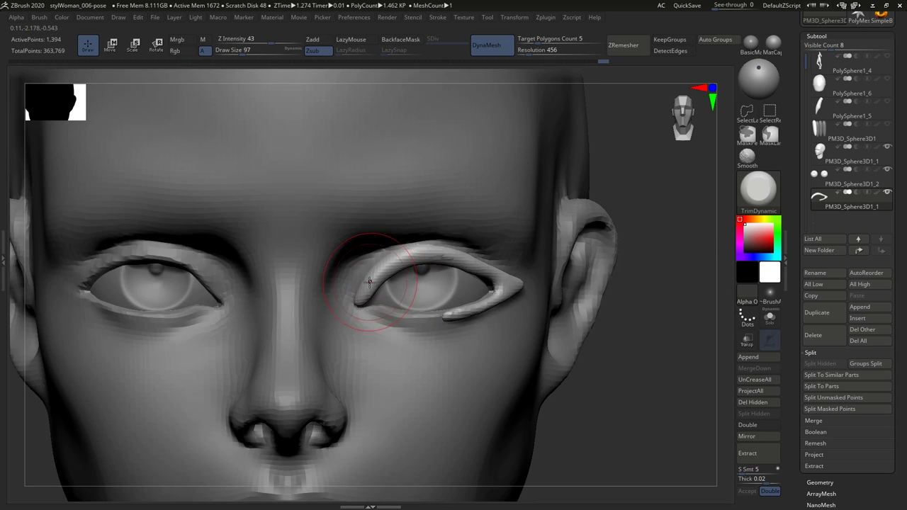
{"action": "left_click", "coordinate": [404, 260], "text": "alt"}
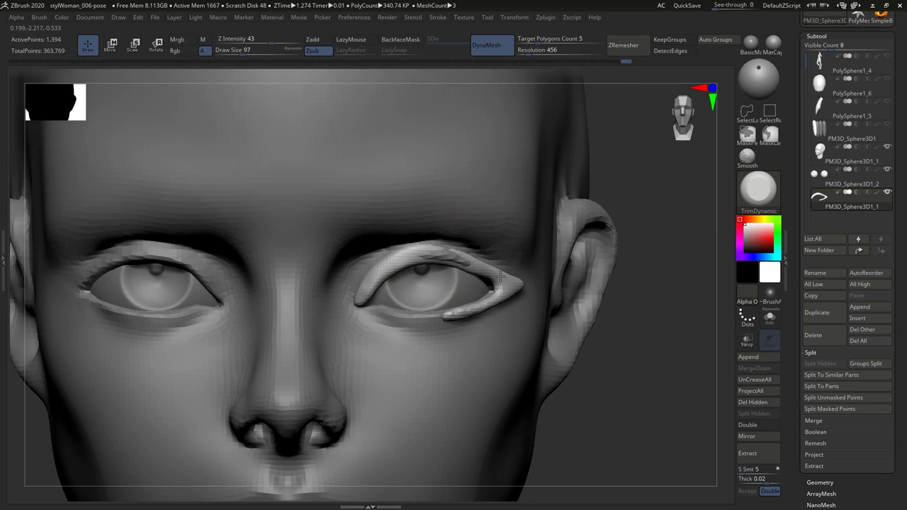
{"action": "mouse_move", "coordinate": [500, 276]}
{"action": "right_mouse_down"}
{"action": "mouse_move", "coordinate": [510, 285]}
{"action": "mouse_move", "coordinate": [436, 304]}
{"action": "mouse_move", "coordinate": [385, 293]}
{"action": "right_mouse_up"}
{"action": "mouse_move", "coordinate": [496, 294]}
{"action": "right_mouse_down"}
{"action": "mouse_move", "coordinate": [506, 284]}
{"action": "mouse_move", "coordinate": [486, 275]}
{"action": "right_mouse_up"}
Reshape the eyeliner's inner corner with Move and TrimDynamic, checking it from several angles.
{"action": "key", "text": "b"}
{"action": "key", "text": "m"}
{"action": "key", "text": "v"}
{"action": "mouse_move", "coordinate": [399, 258]}
{"action": "right_mouse_down"}
{"action": "mouse_move", "coordinate": [445, 253]}
{"action": "mouse_move", "coordinate": [401, 281]}
{"action": "mouse_move", "coordinate": [478, 260]}
{"action": "mouse_move", "coordinate": [491, 228]}
{"action": "mouse_move", "coordinate": [407, 277]}
{"action": "mouse_move", "coordinate": [361, 274]}
{"action": "mouse_move", "coordinate": [429, 276]}
{"action": "mouse_move", "coordinate": [401, 279]}
{"action": "right_mouse_up"}
{"action": "key", "text": "b"}
{"action": "key", "text": "t"}
{"action": "key", "text": "d"}
{"action": "right_click_drag", "start_coordinate": [315, 265], "coordinate": [312, 222]}
{"action": "right_click_drag", "start_coordinate": [361, 174], "coordinate": [386, 312], "text": "shift"}
Smooth the bulge at the inner eyelid and reduce the brush size for detail work.
{"action": "left_click_drag", "start_coordinate": [386, 312], "coordinate": [375, 321], "text": "shift"}
{"action": "key", "text": "s"}
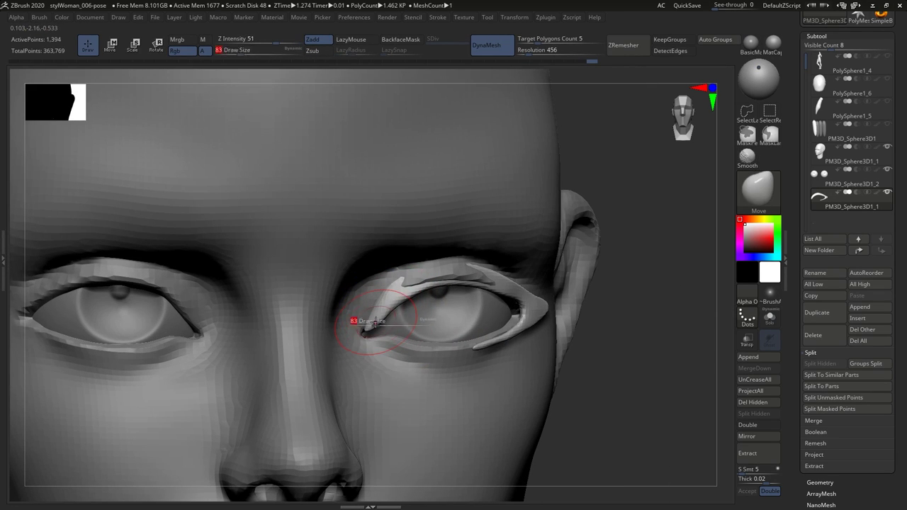
{"action": "right_click_drag", "start_coordinate": [383, 304], "coordinate": [492, 251]}
{"action": "right_click_drag", "start_coordinate": [449, 275], "coordinate": [517, 292]}
{"action": "key", "text": "bracketleft"}
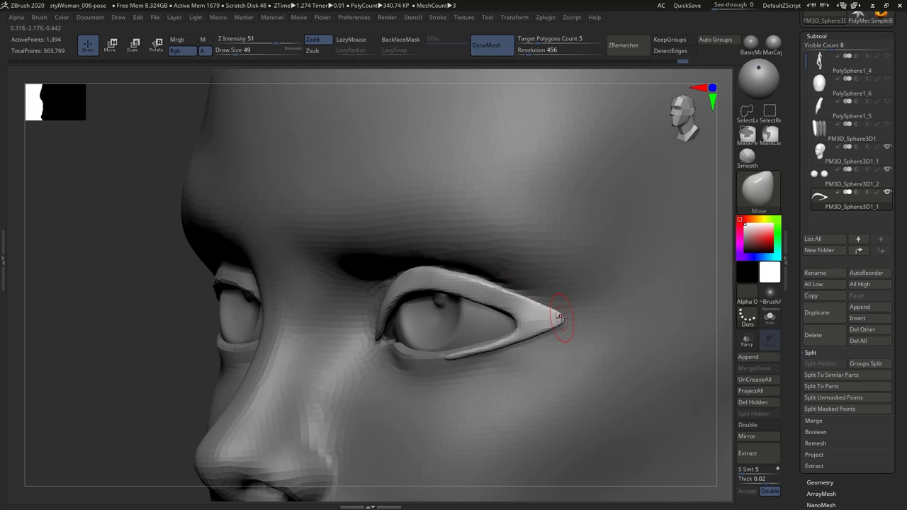
{"action": "right_click_drag", "start_coordinate": [562, 314], "coordinate": [541, 340]}
{"action": "key", "text": "bracketleft"}
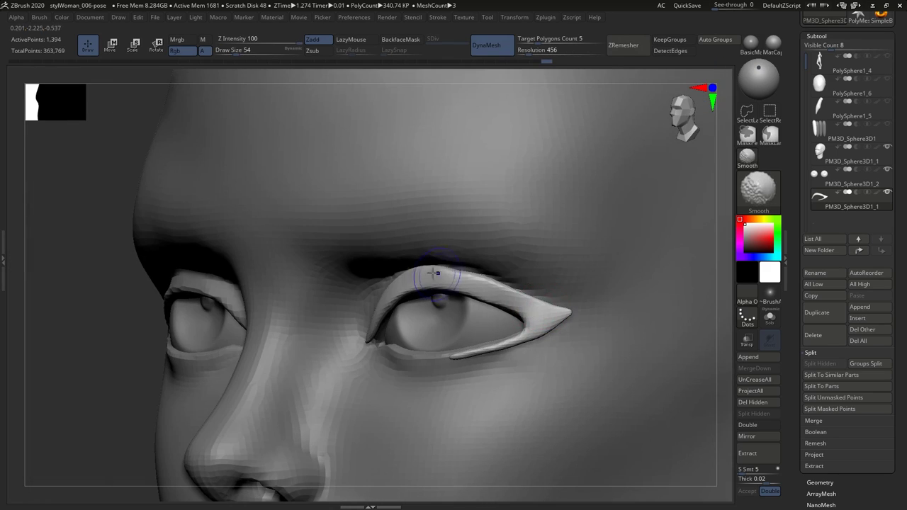
{"action": "key", "text": "bracketright"}
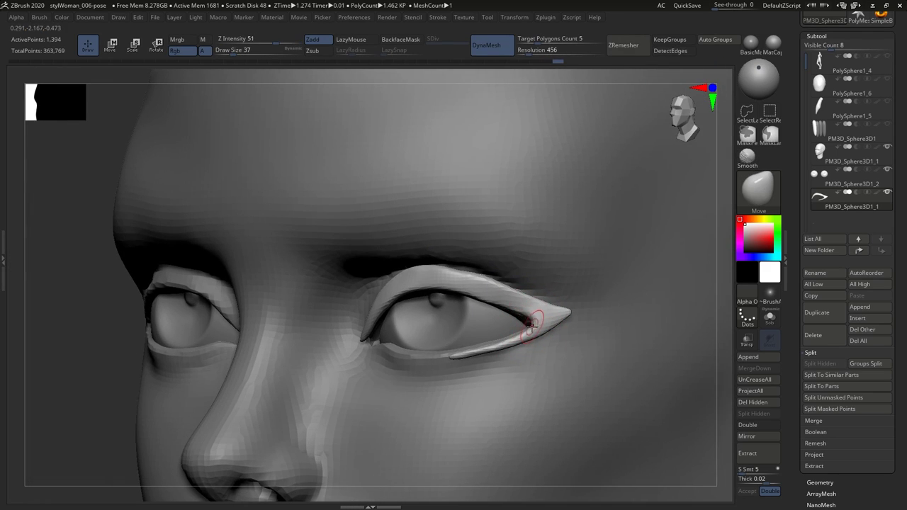
Inflate and trim the eyeliner, then smooth its lower edge against the eye.
{"action": "key", "text": "b"}
{"action": "key", "text": "i"}
{"action": "key", "text": "n"}
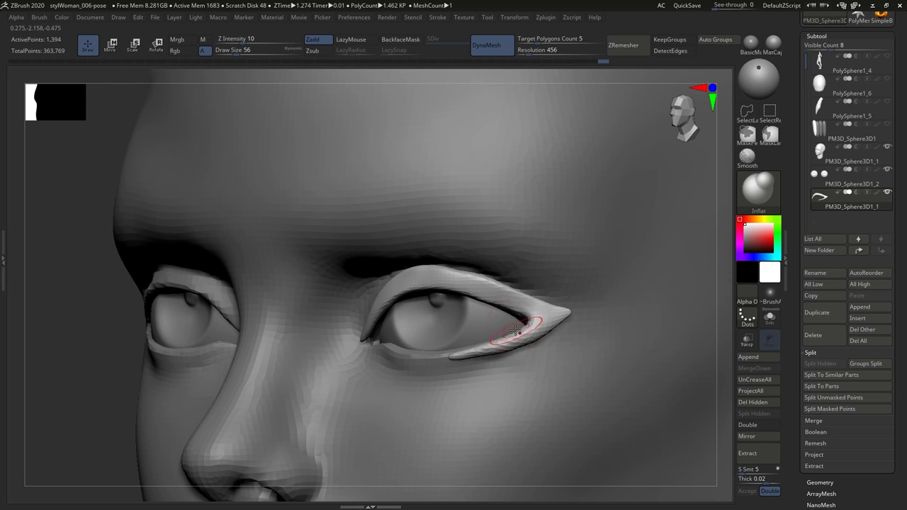
{"action": "key", "text": "b"}
{"action": "key", "text": "t"}
{"action": "key", "text": "d"}
{"action": "mouse_move", "coordinate": [516, 330]}
{"action": "right_mouse_down"}
{"action": "mouse_move", "coordinate": [547, 319]}
{"action": "mouse_move", "coordinate": [508, 341]}
{"action": "right_mouse_up"}
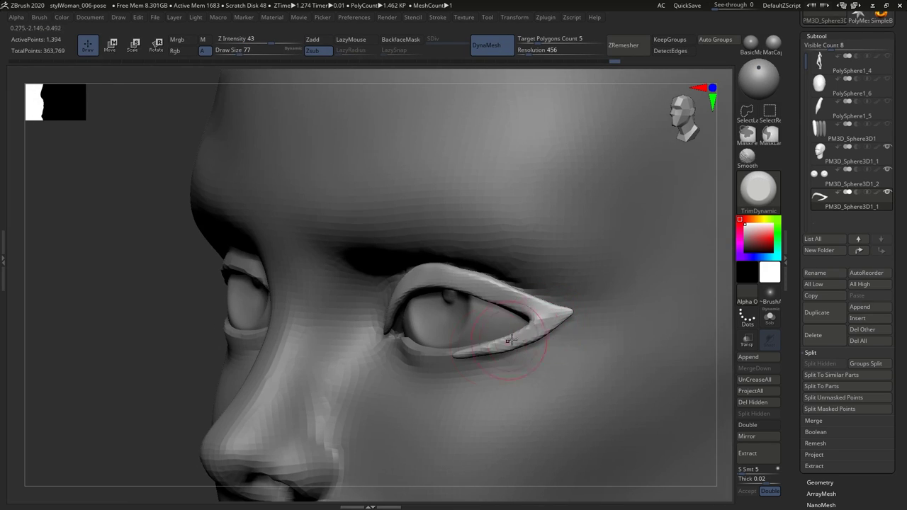
{"action": "mouse_move", "coordinate": [531, 319]}
{"action": "left_mouse_down", "text": "shift"}
{"action": "mouse_move", "coordinate": [541, 324]}
{"action": "mouse_move", "coordinate": [494, 324]}
{"action": "left_mouse_up", "text": "shift"}
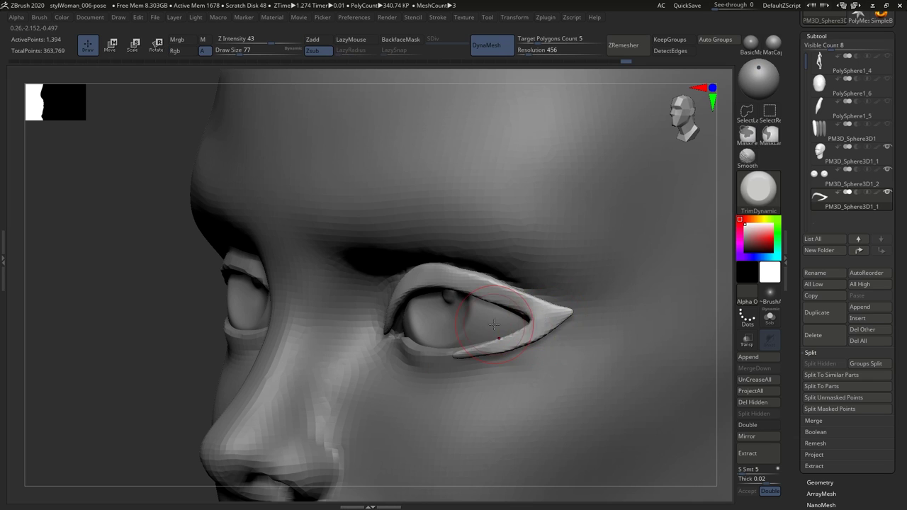
{"action": "mouse_move", "coordinate": [454, 287]}
{"action": "right_mouse_down"}
{"action": "mouse_move", "coordinate": [607, 308]}
{"action": "mouse_move", "coordinate": [554, 316]}
{"action": "mouse_move", "coordinate": [587, 293]}
{"action": "mouse_move", "coordinate": [577, 324]}
{"action": "right_mouse_up"}
Pull the eyeliner's outer corner into a sharp, upswept wing tip with Move and Inflate.
{"action": "key", "text": "b"}
{"action": "key", "text": "m"}
{"action": "key", "text": "v"}
{"action": "key", "text": "b"}
{"action": "key", "text": "i"}
{"action": "key", "text": "n"}
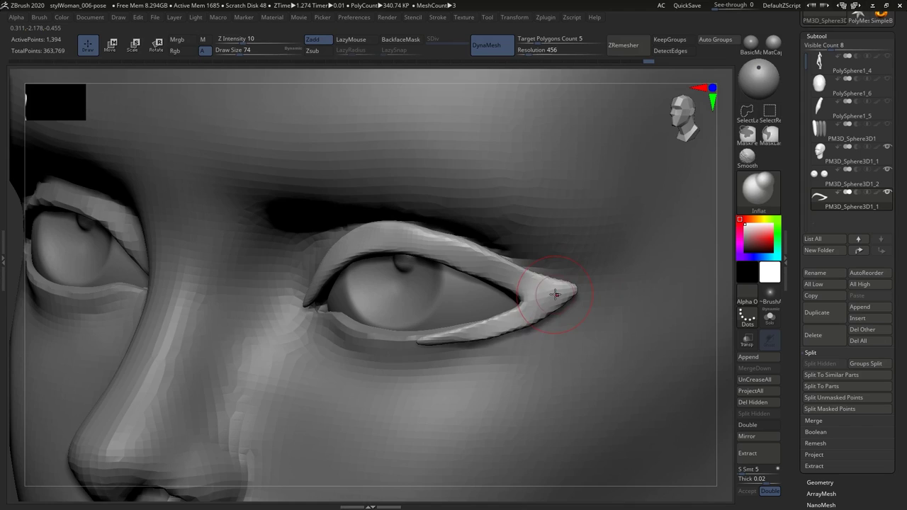
{"action": "mouse_move", "coordinate": [525, 298]}
{"action": "right_mouse_down"}
{"action": "mouse_move", "coordinate": [500, 308]}
{"action": "mouse_move", "coordinate": [544, 281]}
{"action": "mouse_move", "coordinate": [496, 270]}
{"action": "mouse_move", "coordinate": [461, 219]}
{"action": "mouse_move", "coordinate": [607, 341]}
{"action": "mouse_move", "coordinate": [494, 323]}
{"action": "right_mouse_up"}
{"action": "key", "text": "s"}
{"action": "key", "text": "s"}
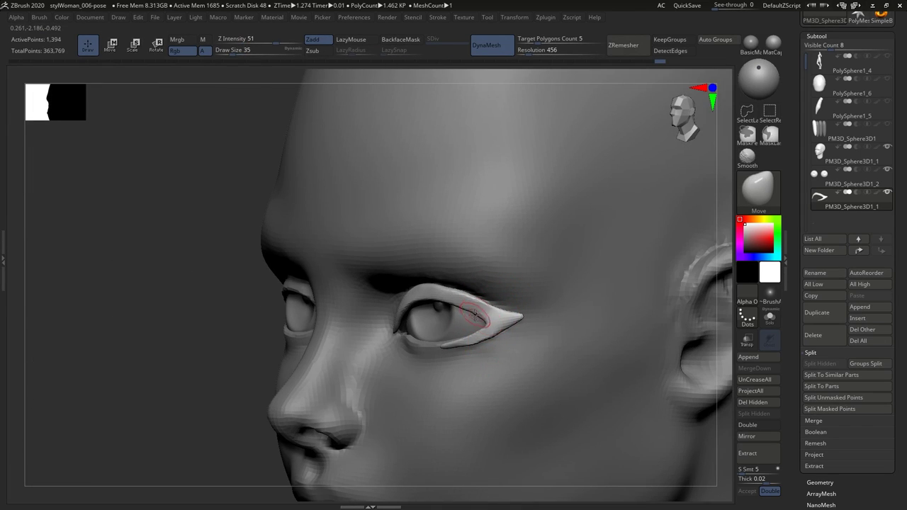
{"action": "right_click_drag", "start_coordinate": [510, 325], "coordinate": [468, 310]}
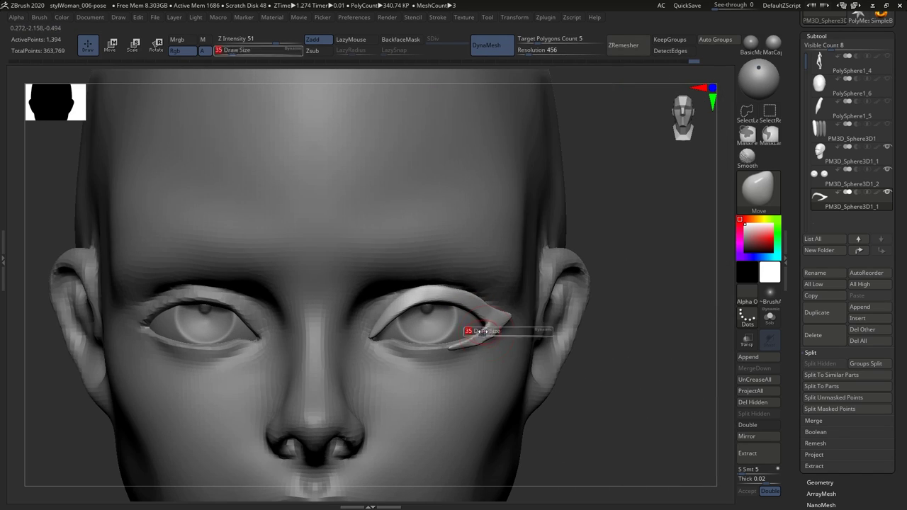
{"action": "left_click_drag", "start_coordinate": [488, 306], "coordinate": [489, 300]}
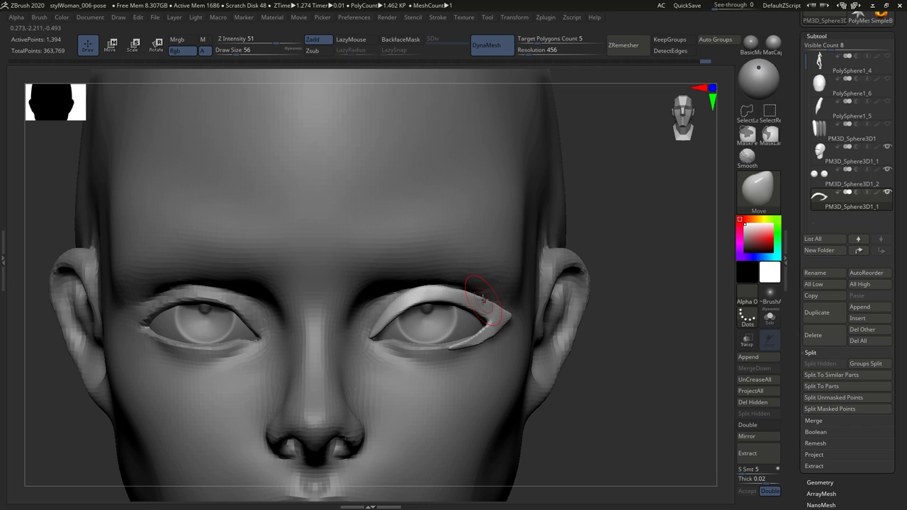
{"action": "right_click_drag", "start_coordinate": [455, 283], "coordinate": [723, 250]}
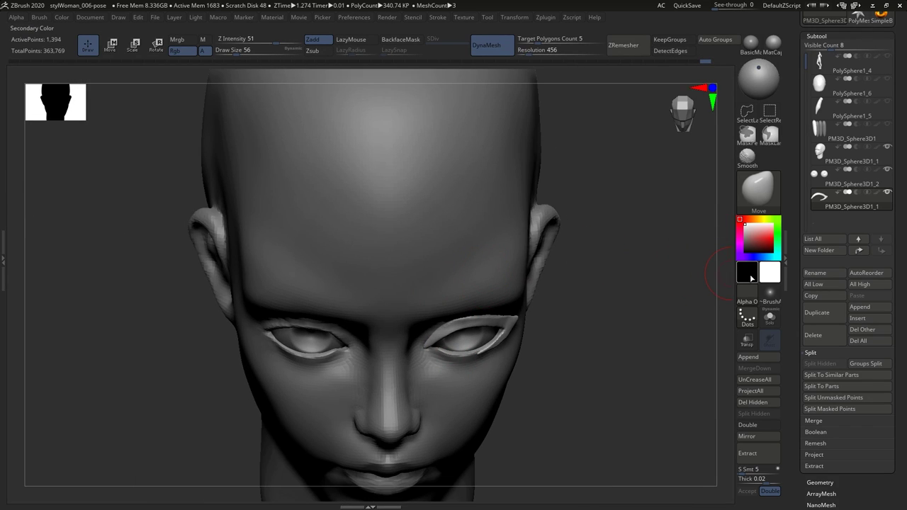
Fill the eyeliner subtool with black.
{"action": "left_click", "coordinate": [746, 237]}
{"action": "key", "text": "shift+x"}
{"action": "right_click_drag", "start_coordinate": [660, 336], "coordinate": [719, 176]}
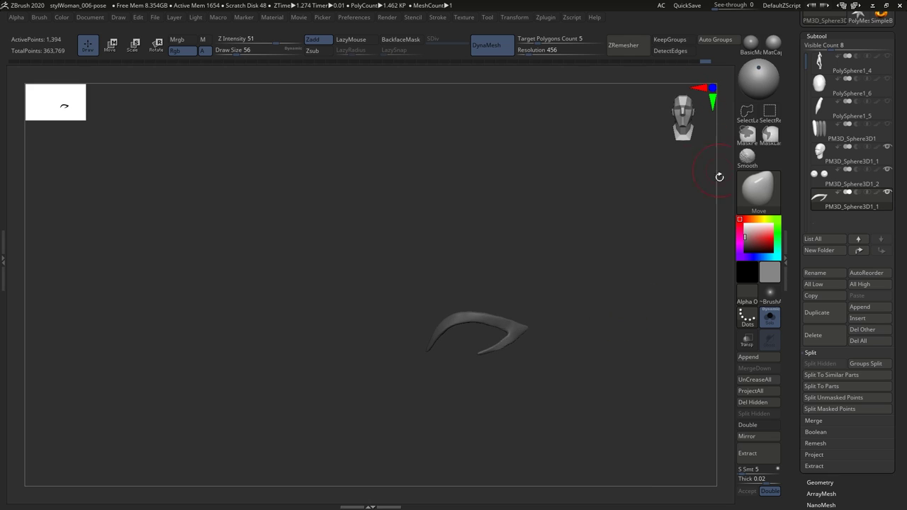
{"action": "left_click_drag", "start_coordinate": [749, 237], "coordinate": [740, 252]}
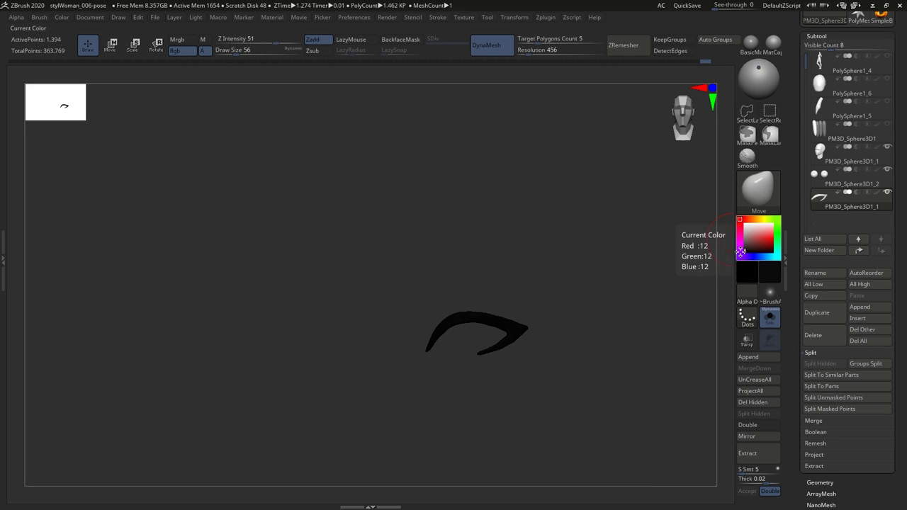
{"action": "key", "text": "shift+x"}
Mirror the eyeliner across X as a new subtool and merge it down.
{"action": "left_click", "coordinate": [546, 257], "text": "alt"}
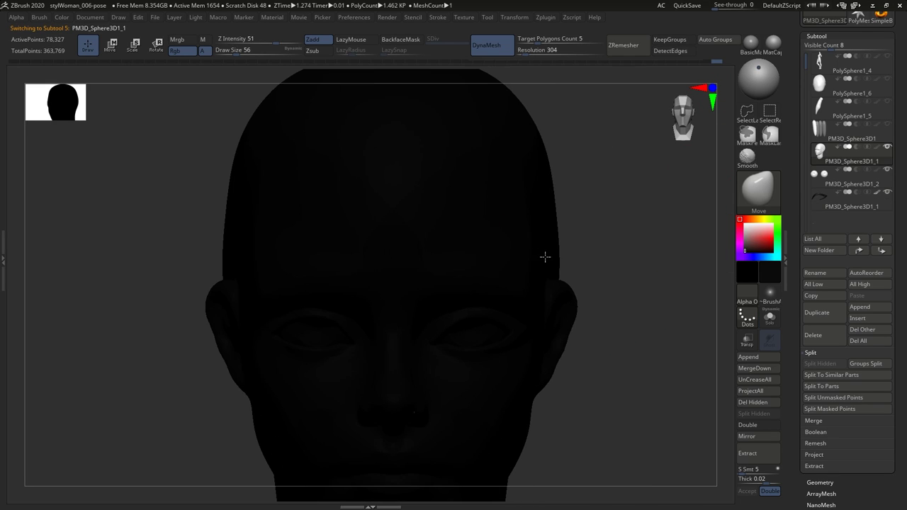
{"action": "left_click", "coordinate": [479, 263], "text": "alt"}
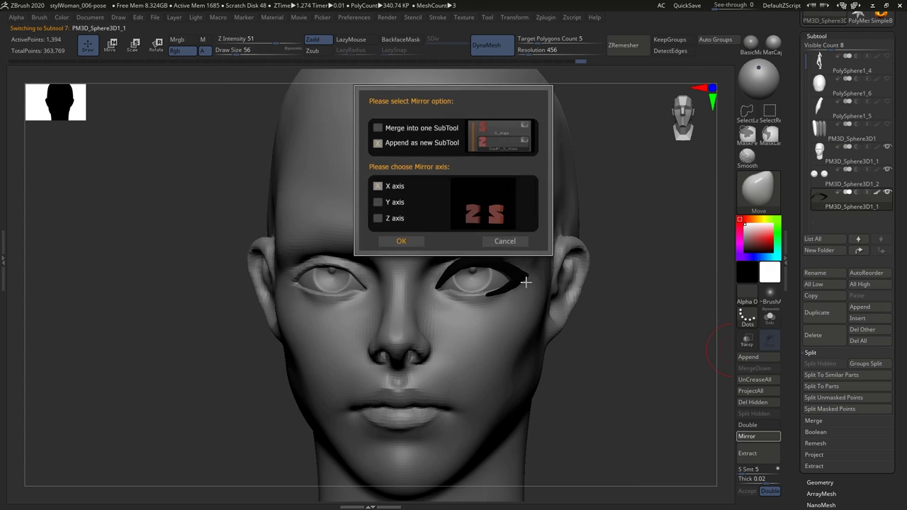
{"action": "key", "text": "Return"}
{"action": "left_click", "coordinate": [754, 368]}
{"action": "left_click", "coordinate": [722, 391]}
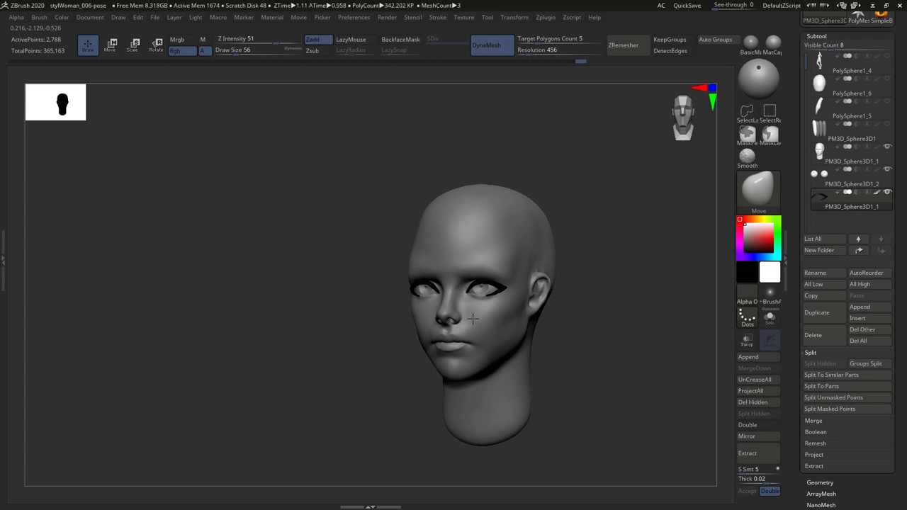
{"action": "left_click", "coordinate": [501, 331], "text": "alt"}
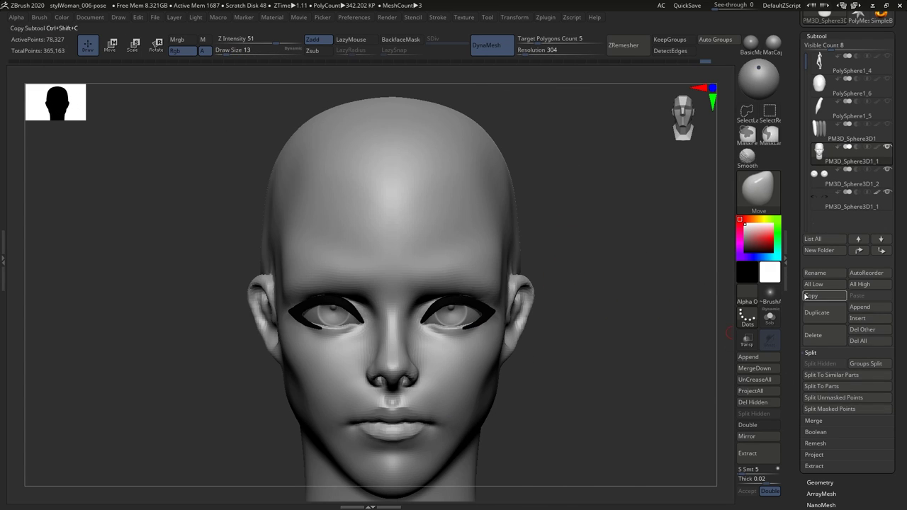
Append a sphere subtool, then shrink it and move it onto the brow with the Gizmo.
{"action": "left_click", "coordinate": [860, 307]}
{"action": "left_click", "coordinate": [869, 307]}
{"action": "left_click", "coordinate": [588, 318]}
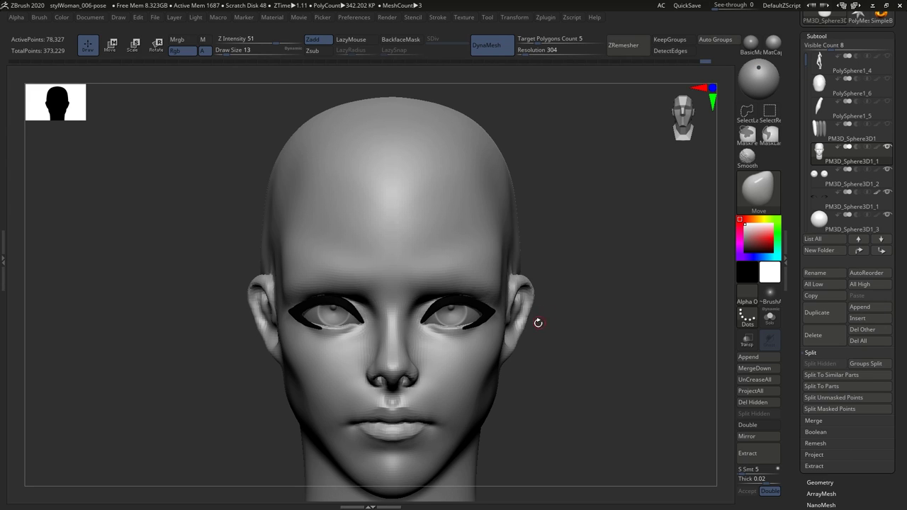
{"action": "key", "text": "w"}
{"action": "left_click_drag", "start_coordinate": [422, 210], "coordinate": [411, 227]}
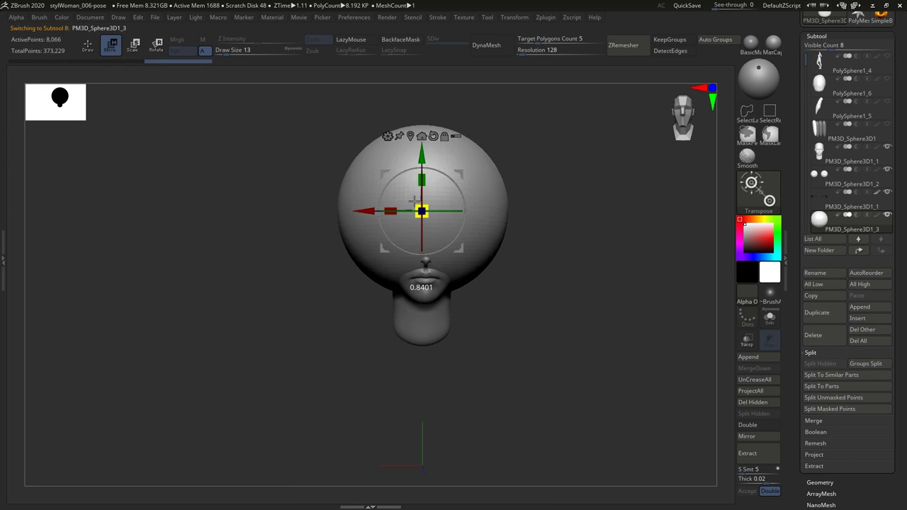
{"action": "left_click_drag", "start_coordinate": [552, 284], "coordinate": [497, 283]}
{"action": "left_click_drag", "start_coordinate": [421, 208], "coordinate": [360, 228]}
{"action": "left_click_drag", "start_coordinate": [553, 284], "coordinate": [482, 256]}
Flatten and pull the sphere into a curved brow strip, then solo it.
{"action": "key", "text": "q"}
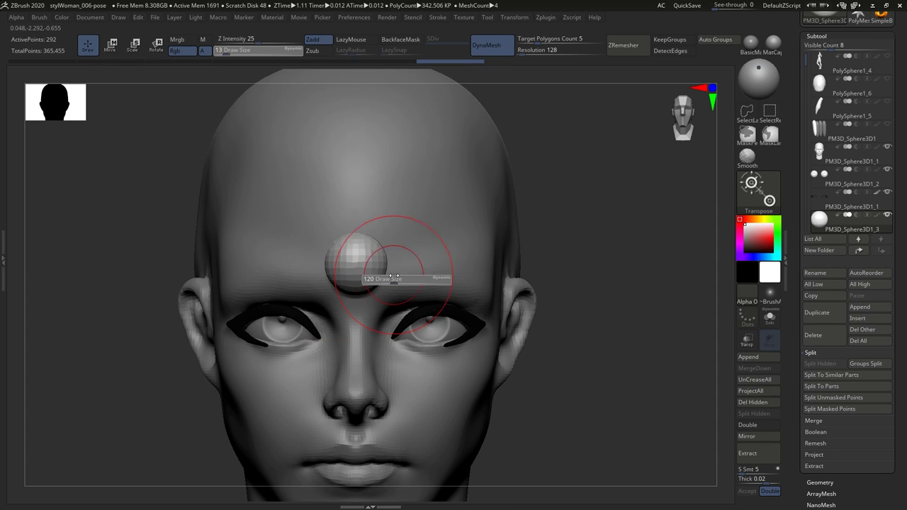
{"action": "mouse_move", "coordinate": [405, 266]}
{"action": "left_mouse_down"}
{"action": "mouse_move", "coordinate": [425, 192]}
{"action": "mouse_move", "coordinate": [417, 262]}
{"action": "left_mouse_up"}
{"action": "right_click_drag", "start_coordinate": [417, 263], "coordinate": [445, 234], "text": "shift"}
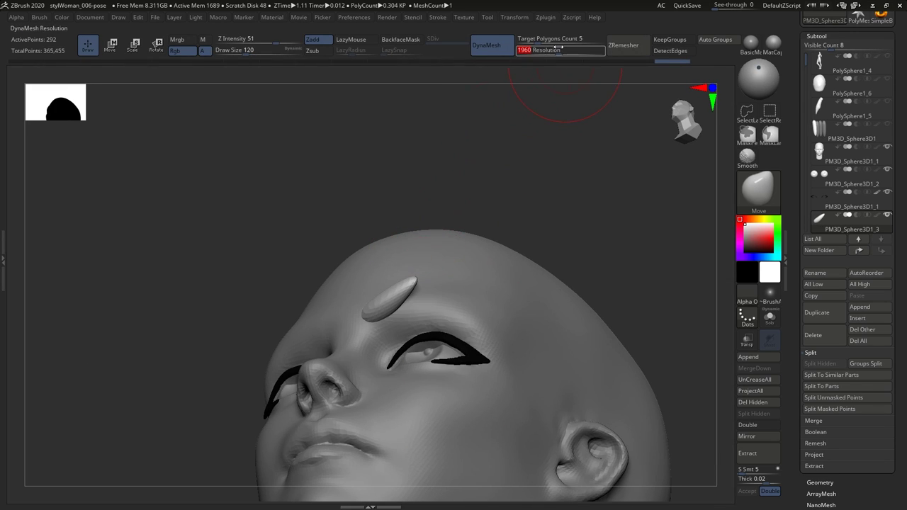
{"action": "right_click_drag", "start_coordinate": [546, 163], "coordinate": [418, 259]}
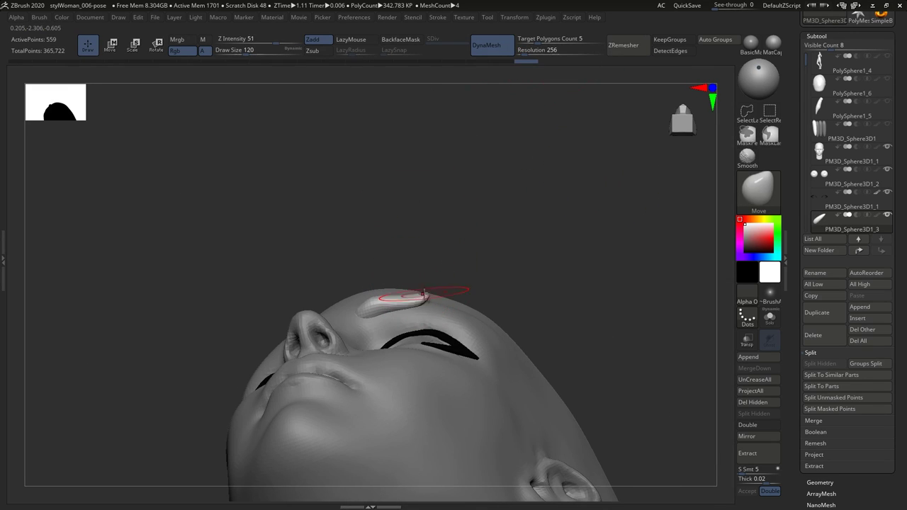
{"action": "mouse_move", "coordinate": [456, 290]}
{"action": "right_mouse_down"}
{"action": "mouse_move", "coordinate": [365, 284]}
{"action": "mouse_move", "coordinate": [464, 304]}
{"action": "mouse_move", "coordinate": [425, 298]}
{"action": "mouse_move", "coordinate": [389, 320]}
{"action": "right_mouse_up"}
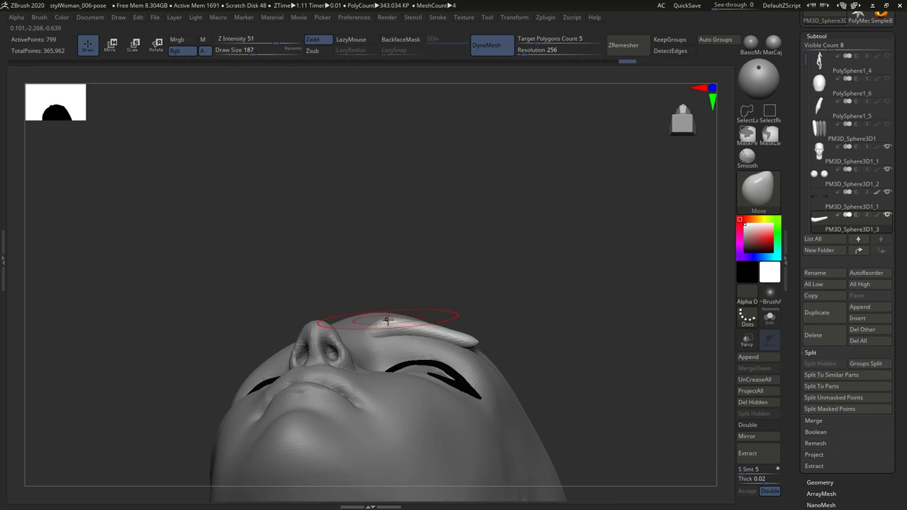
{"action": "key", "text": "shift+ctrl+alt+s"}
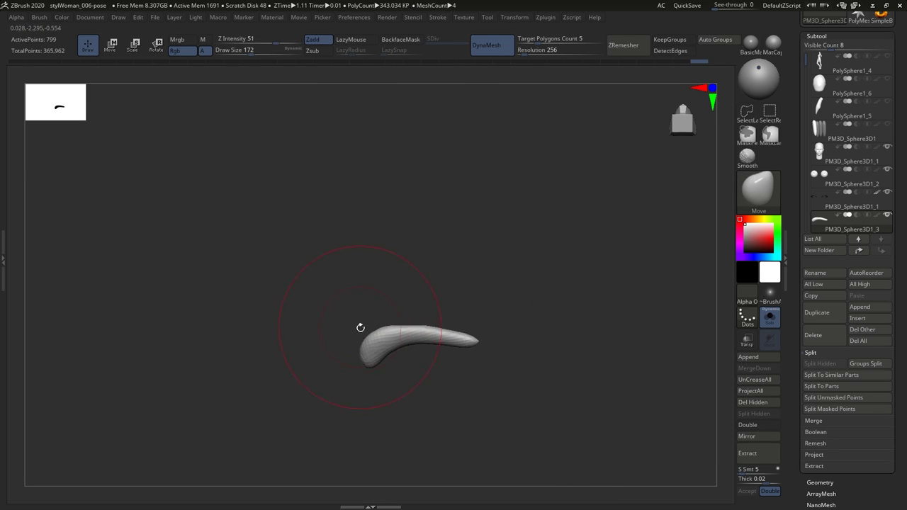
Flatten the top surface of the eyebrow with TrimDynamic.
{"action": "mouse_move", "coordinate": [364, 358]}
{"action": "right_mouse_down"}
{"action": "mouse_move", "coordinate": [354, 338]}
{"action": "mouse_move", "coordinate": [395, 324]}
{"action": "mouse_move", "coordinate": [388, 307]}
{"action": "mouse_move", "coordinate": [426, 305]}
{"action": "mouse_move", "coordinate": [388, 308]}
{"action": "mouse_move", "coordinate": [401, 302]}
{"action": "mouse_move", "coordinate": [461, 314]}
{"action": "mouse_move", "coordinate": [497, 306]}
{"action": "mouse_move", "coordinate": [465, 253]}
{"action": "mouse_move", "coordinate": [486, 118]}
{"action": "right_mouse_up"}
{"action": "key", "text": "shift+ctrl+alt+s"}
{"action": "mouse_move", "coordinate": [496, 212]}
{"action": "right_mouse_down"}
{"action": "mouse_move", "coordinate": [456, 284]}
{"action": "mouse_move", "coordinate": [431, 226]}
{"action": "mouse_move", "coordinate": [467, 298]}
{"action": "mouse_move", "coordinate": [450, 314]}
{"action": "mouse_move", "coordinate": [496, 283]}
{"action": "mouse_move", "coordinate": [542, 331]}
{"action": "mouse_move", "coordinate": [521, 291]}
{"action": "mouse_move", "coordinate": [527, 282]}
{"action": "right_mouse_up"}
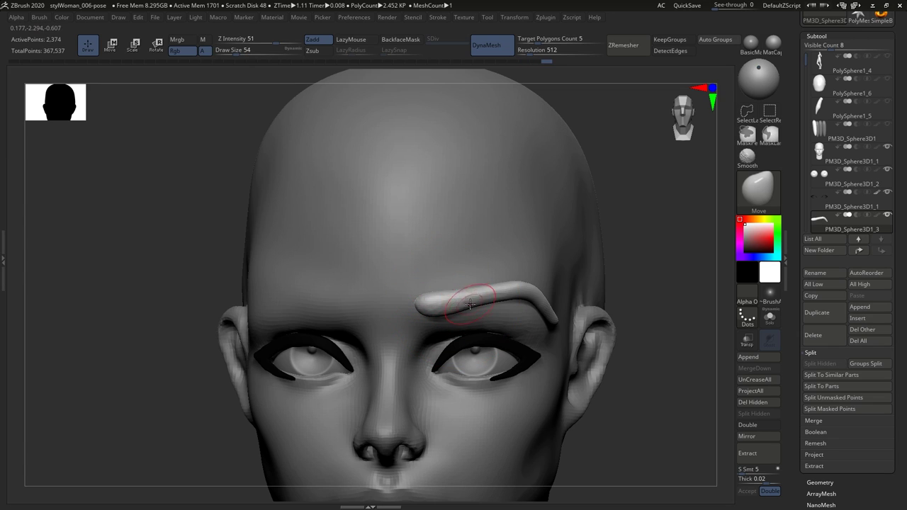
{"action": "key", "text": "b"}
{"action": "key", "text": "t"}
{"action": "key", "text": "d"}
{"action": "mouse_move", "coordinate": [471, 303]}
{"action": "right_mouse_down"}
{"action": "mouse_move", "coordinate": [432, 300]}
{"action": "mouse_move", "coordinate": [515, 290]}
{"action": "right_mouse_up"}
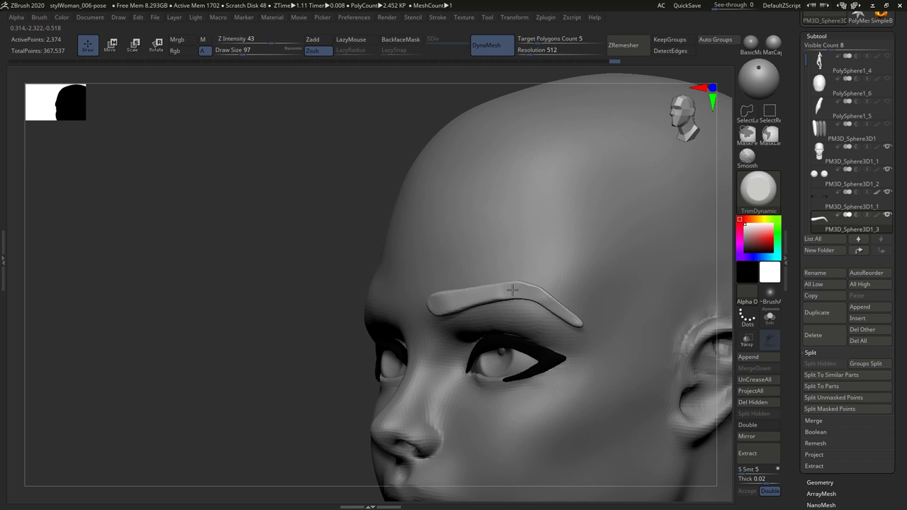
{"action": "mouse_move", "coordinate": [489, 302]}
{"action": "right_mouse_down"}
{"action": "mouse_move", "coordinate": [544, 305]}
{"action": "mouse_move", "coordinate": [538, 297]}
{"action": "right_mouse_up"}
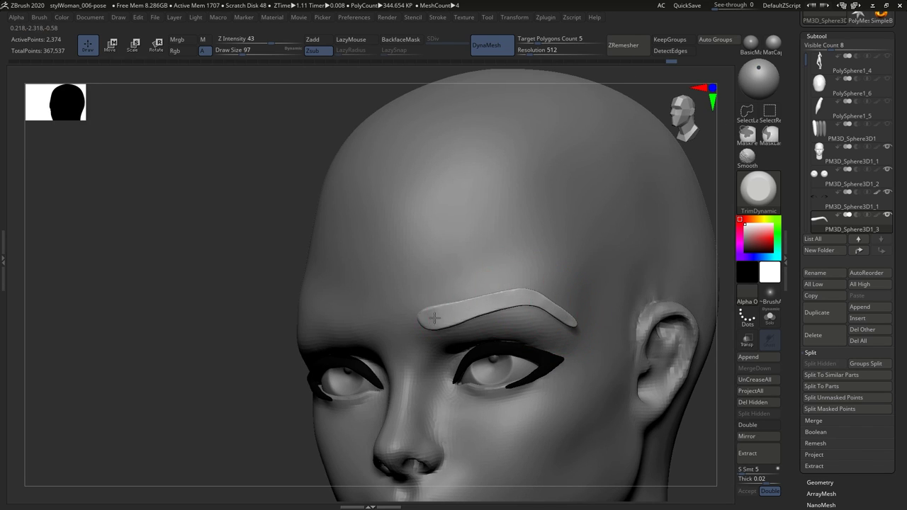
{"action": "mouse_move", "coordinate": [434, 318]}
{"action": "right_mouse_down"}
{"action": "mouse_move", "coordinate": [512, 305]}
{"action": "mouse_move", "coordinate": [489, 352]}
{"action": "mouse_move", "coordinate": [482, 315]}
{"action": "right_mouse_up"}
Refine the eyebrow's angled shape with Move, TrimDynamic and Smooth.
{"action": "key", "text": "b"}
{"action": "key", "text": "m"}
{"action": "key", "text": "v"}
{"action": "key", "text": "b"}
{"action": "key", "text": "t"}
{"action": "key", "text": "d"}
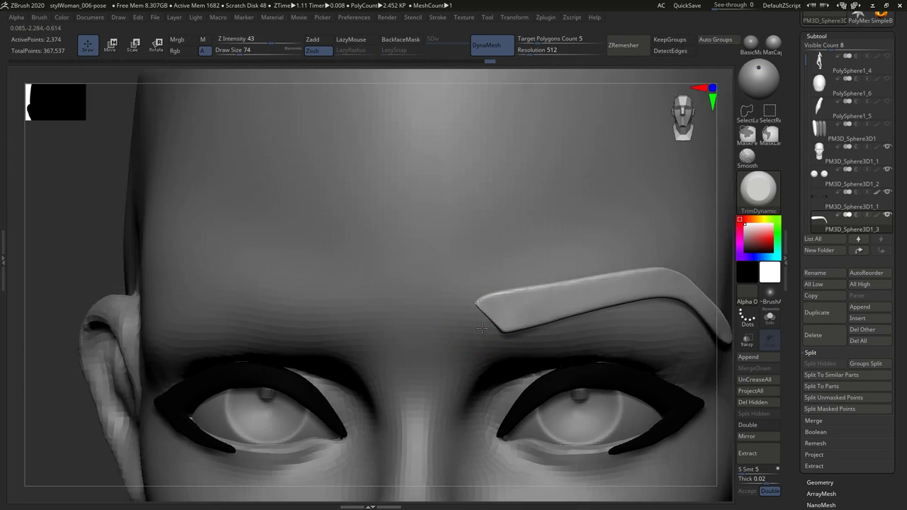
{"action": "right_click_drag", "start_coordinate": [454, 299], "coordinate": [430, 325]}
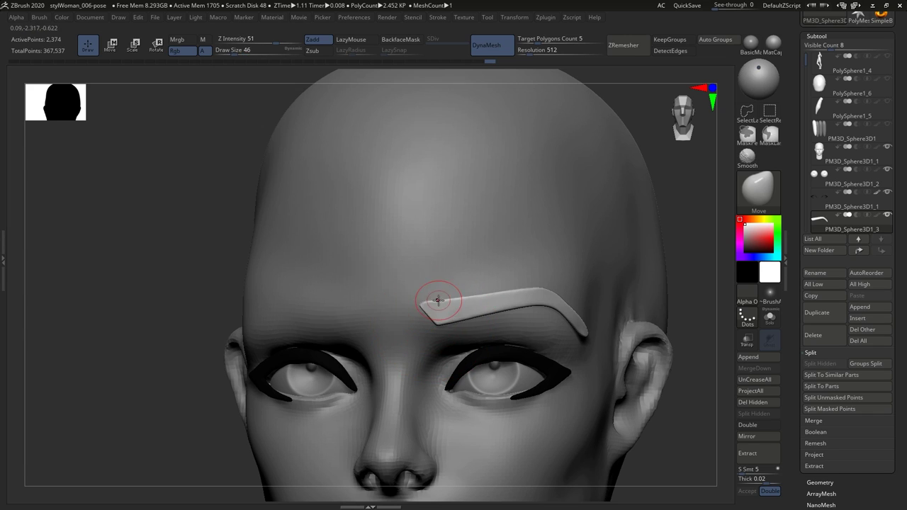
{"action": "mouse_move", "coordinate": [433, 327]}
{"action": "right_mouse_down"}
{"action": "mouse_move", "coordinate": [480, 304]}
{"action": "mouse_move", "coordinate": [470, 308]}
{"action": "mouse_move", "coordinate": [457, 294]}
{"action": "mouse_move", "coordinate": [505, 323]}
{"action": "mouse_move", "coordinate": [451, 291]}
{"action": "right_mouse_up"}
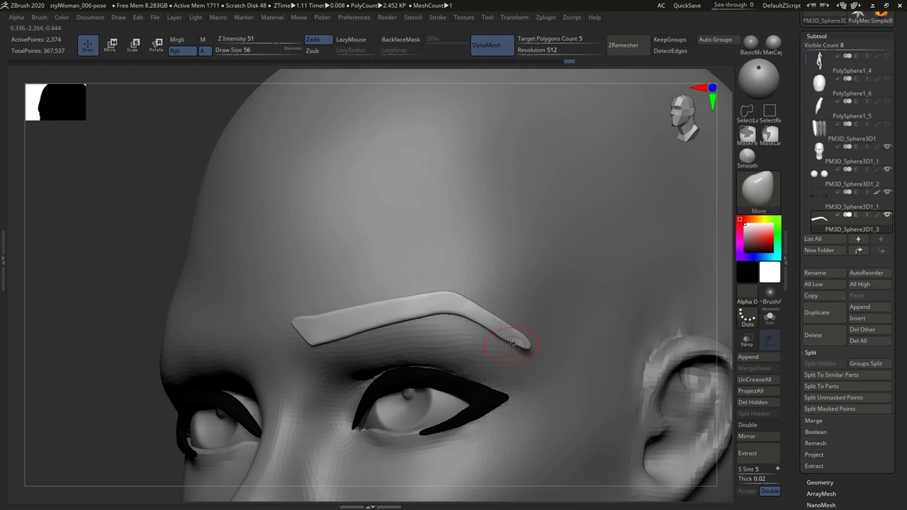
{"action": "key", "text": "shift"}
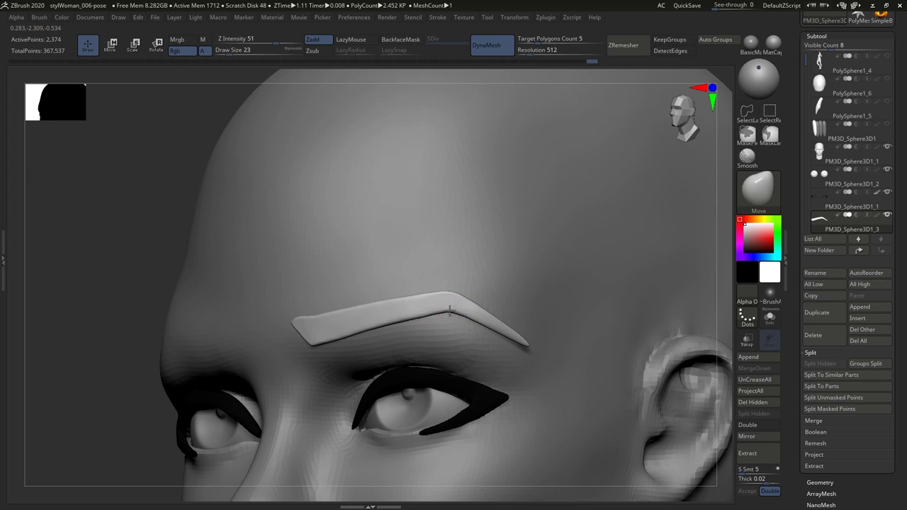
{"action": "mouse_move", "coordinate": [436, 316]}
{"action": "right_mouse_down"}
{"action": "mouse_move", "coordinate": [452, 313]}
{"action": "mouse_move", "coordinate": [424, 323]}
{"action": "mouse_move", "coordinate": [436, 348]}
{"action": "right_mouse_up"}
{"action": "key", "text": "bracketright"}
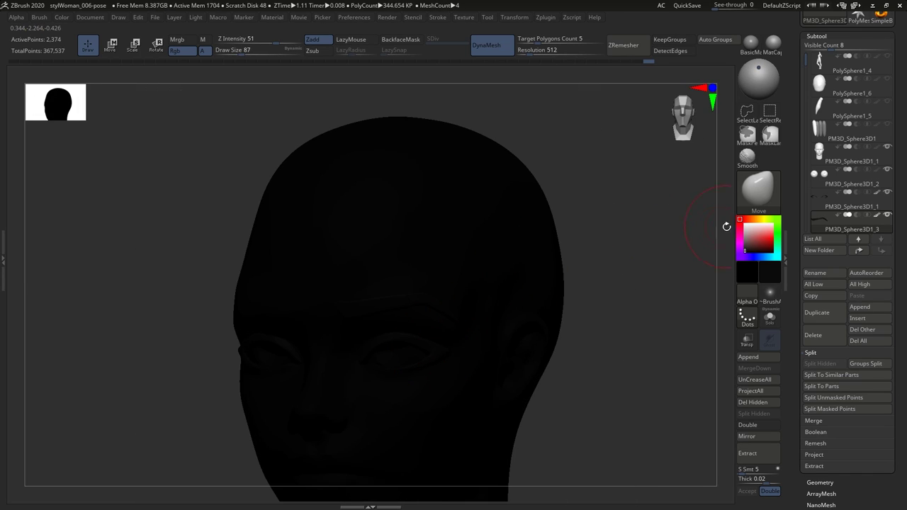
{"action": "mouse_move", "coordinate": [426, 312]}
{"action": "right_mouse_down", "text": "ctrl"}
{"action": "mouse_move", "coordinate": [432, 298]}
{"action": "mouse_move", "coordinate": [425, 317]}
{"action": "mouse_move", "coordinate": [479, 330]}
{"action": "right_mouse_up", "text": "ctrl"}
Mirror the eyebrow to the other side and select the mirrored piece.
{"action": "left_click", "coordinate": [747, 436]}
{"action": "left_click", "coordinate": [403, 241]}
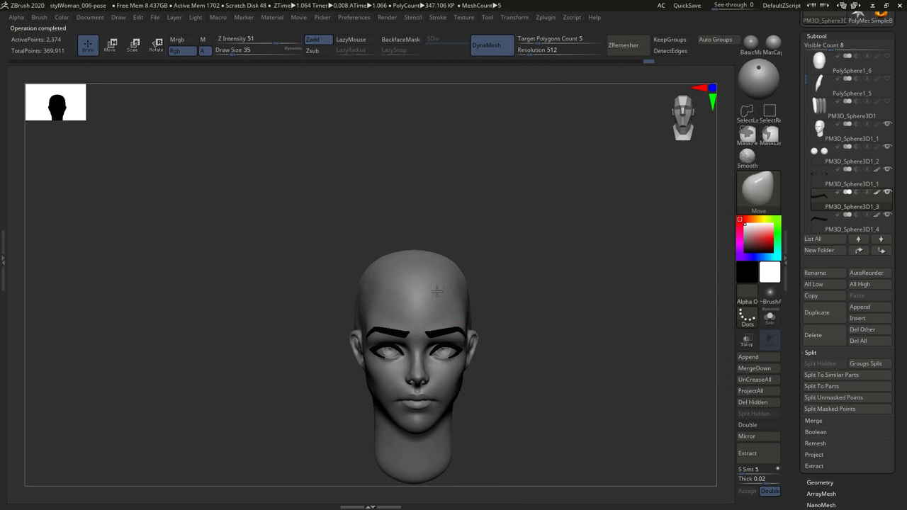
{"action": "right_click_drag", "start_coordinate": [468, 277], "coordinate": [435, 263]}
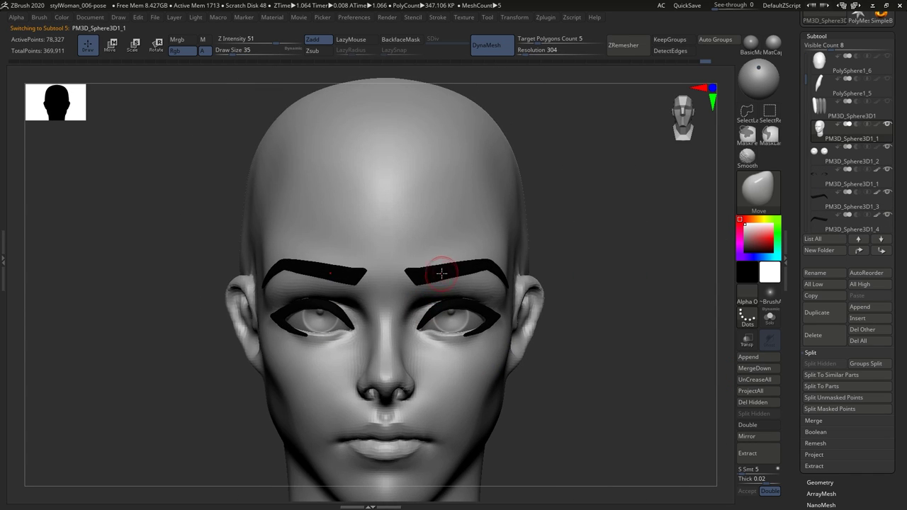
{"action": "left_click", "coordinate": [438, 267], "text": "alt"}
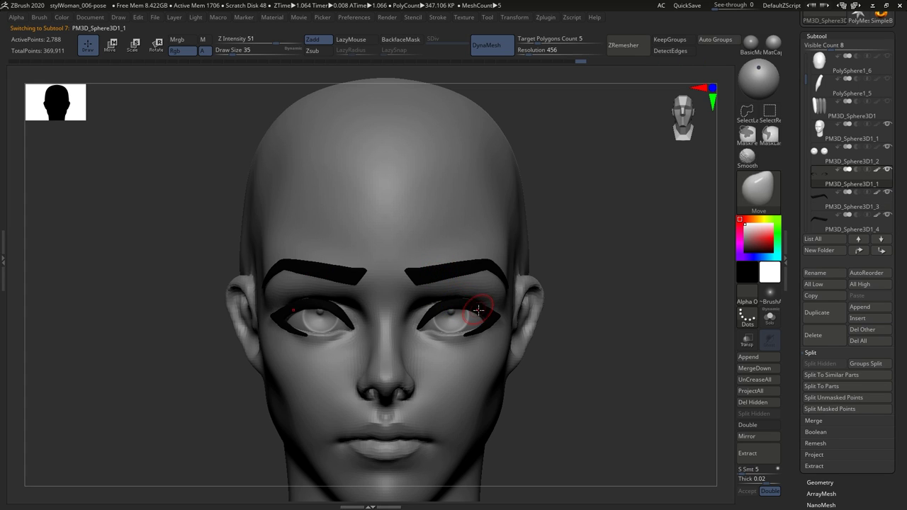
{"action": "right_click_drag", "start_coordinate": [435, 314], "coordinate": [565, 287], "text": "ctrl"}
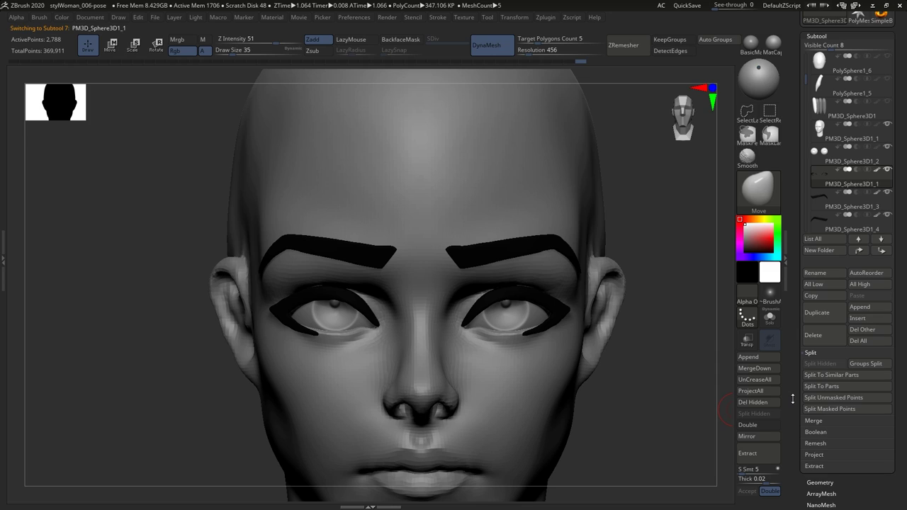
Expand Modify Topology under Tool > Geometry and solo the eyeliner pieces.
{"action": "left_click", "coordinate": [820, 483]}
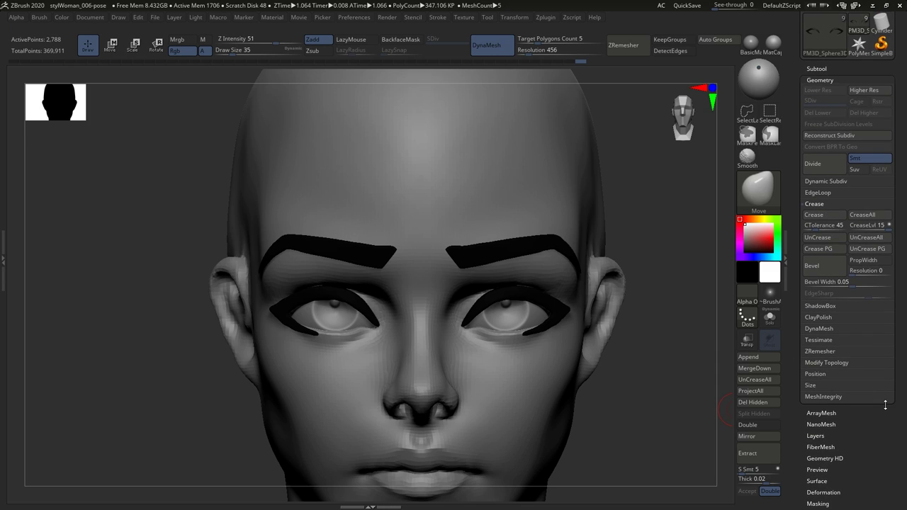
{"action": "left_click", "coordinate": [826, 362]}
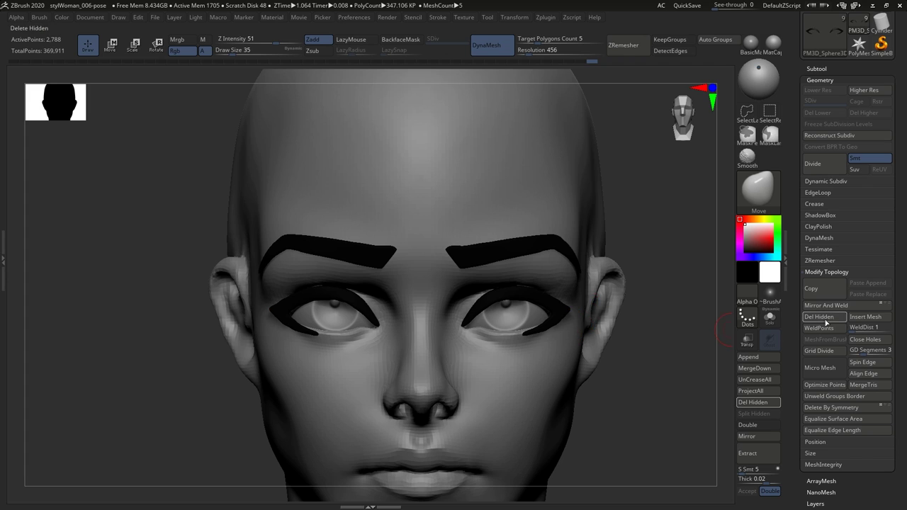
{"action": "left_click_drag", "start_coordinate": [536, 283], "coordinate": [540, 307]}
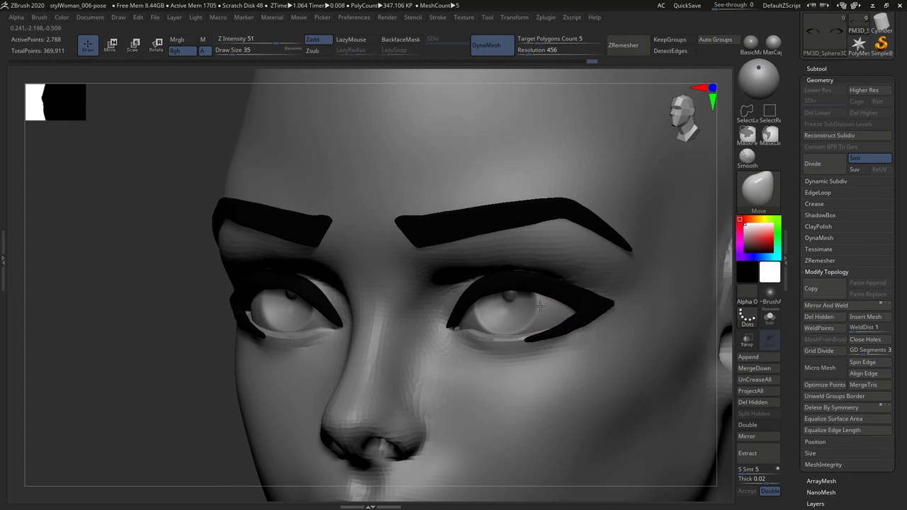
{"action": "key", "text": "f"}
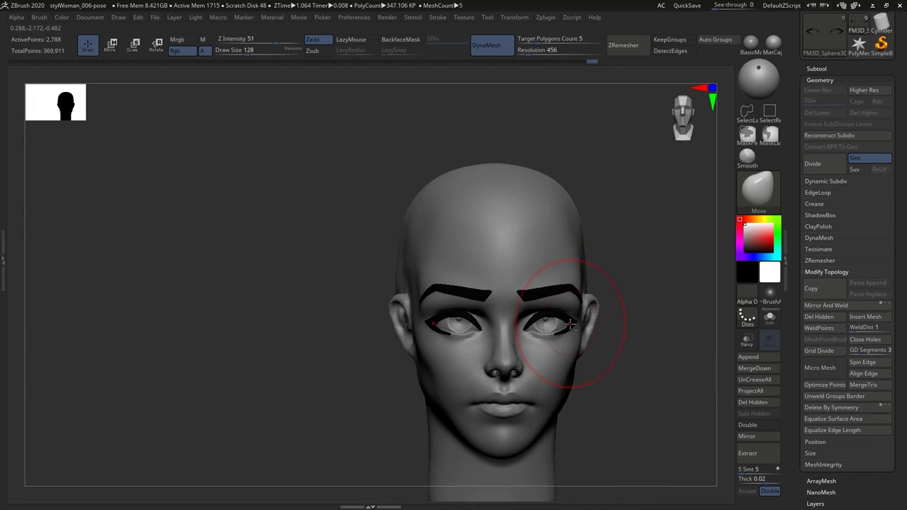
{"action": "key", "text": "ctrl+shift+s"}
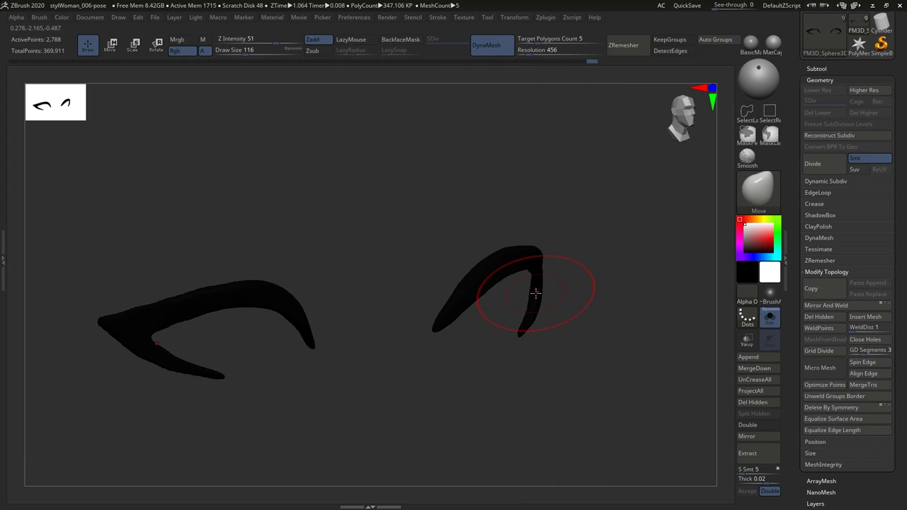
Set Draw Size to 49 and unsolo to inspect the right eye on the full head.
{"action": "type", "text": "s49"}
{"action": "key", "text": "Return"}
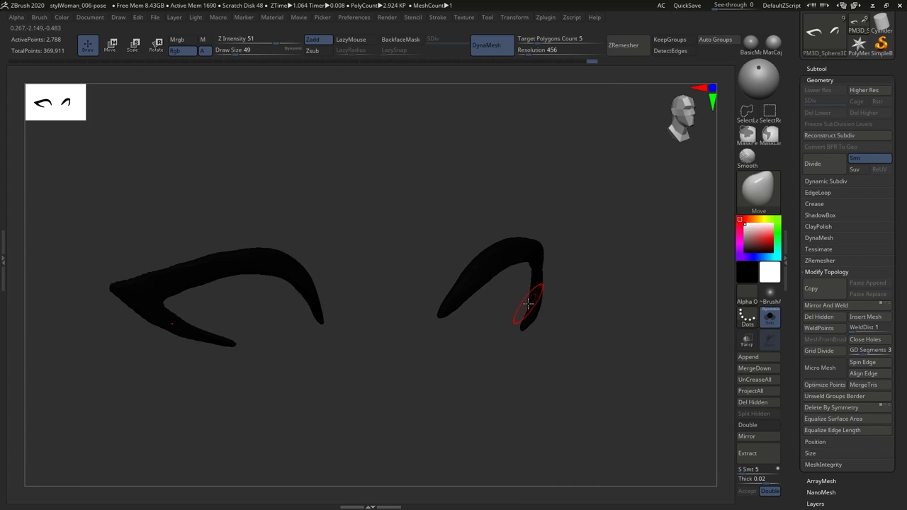
{"action": "key", "text": "ctrl+shift+s"}
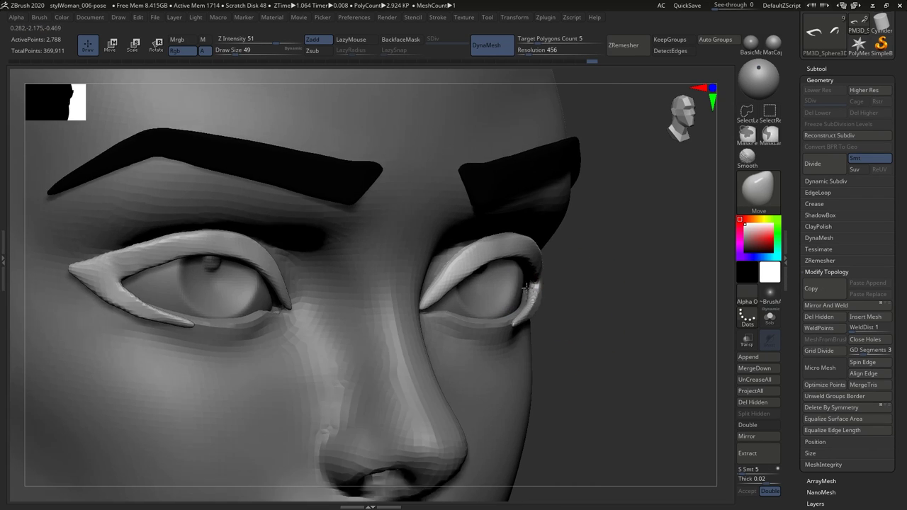
{"action": "right_click_drag", "start_coordinate": [526, 287], "coordinate": [541, 301]}
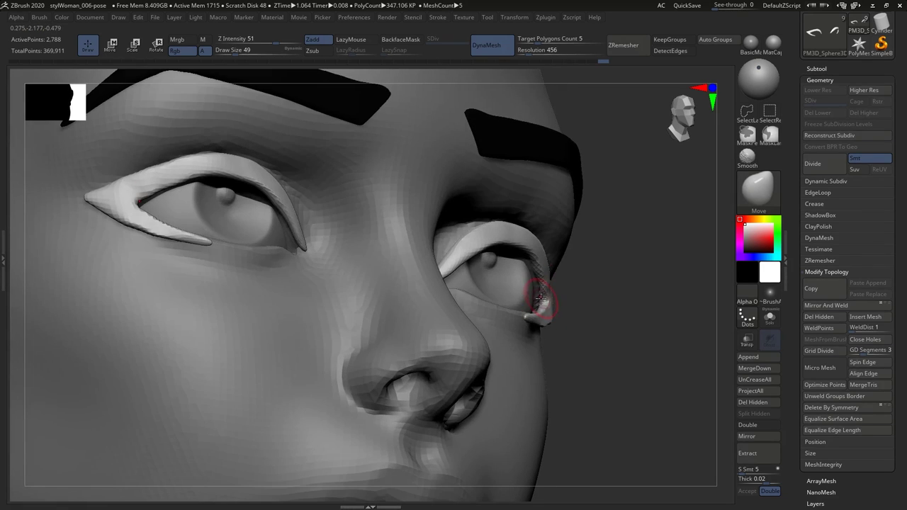
{"action": "key", "text": "f"}
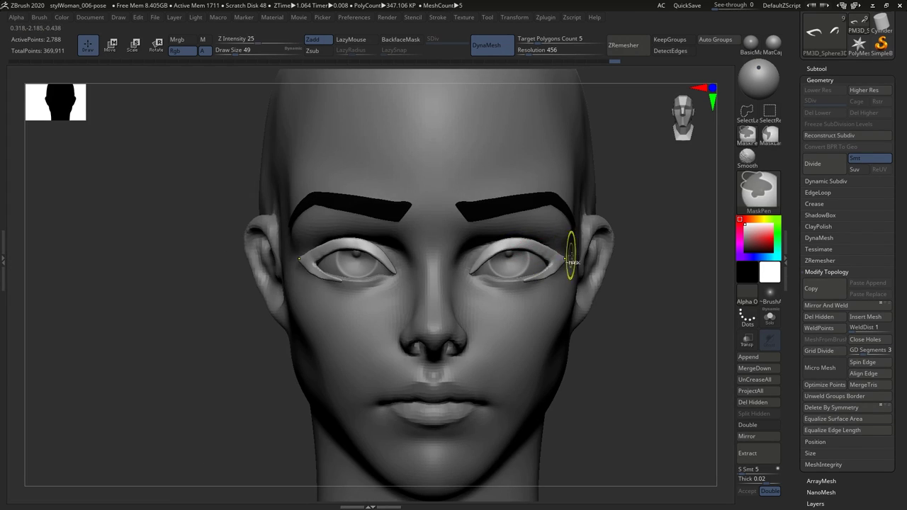
{"action": "right_click_drag", "start_coordinate": [574, 282], "coordinate": [590, 304], "text": "ctrl"}
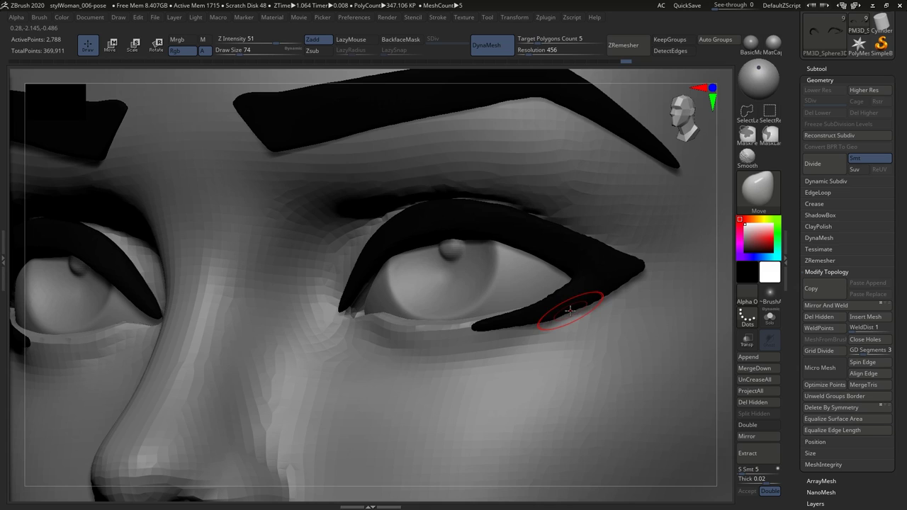
Select the eyeball subtool and switch to the ClayBuildup brush.
{"action": "key", "text": "f"}
{"action": "left_click", "coordinate": [472, 267], "text": "alt"}
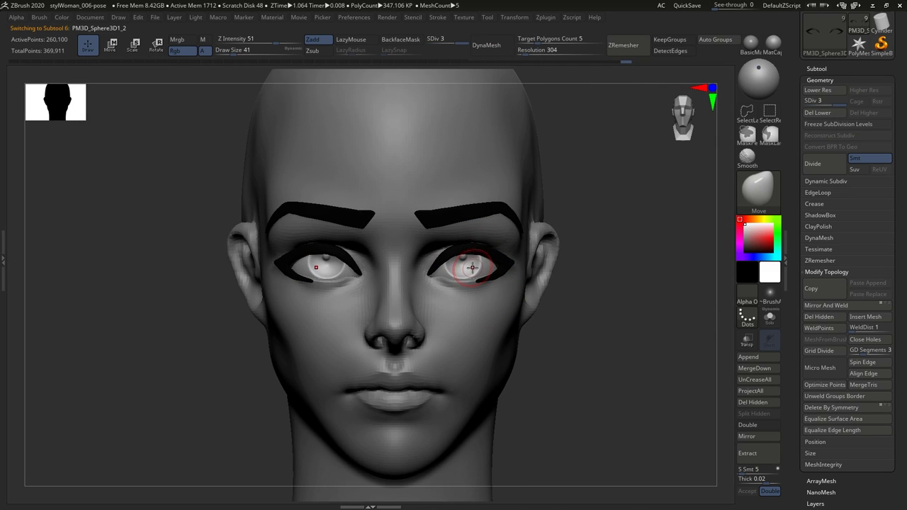
{"action": "key", "text": "b"}
{"action": "key", "text": "c"}
{"action": "key", "text": "b"}
{"action": "mouse_move", "coordinate": [506, 257]}
{"action": "right_mouse_down", "text": "ctrl"}
{"action": "mouse_move", "coordinate": [434, 273]}
{"action": "mouse_move", "coordinate": [480, 294]}
{"action": "right_mouse_up", "text": "ctrl"}
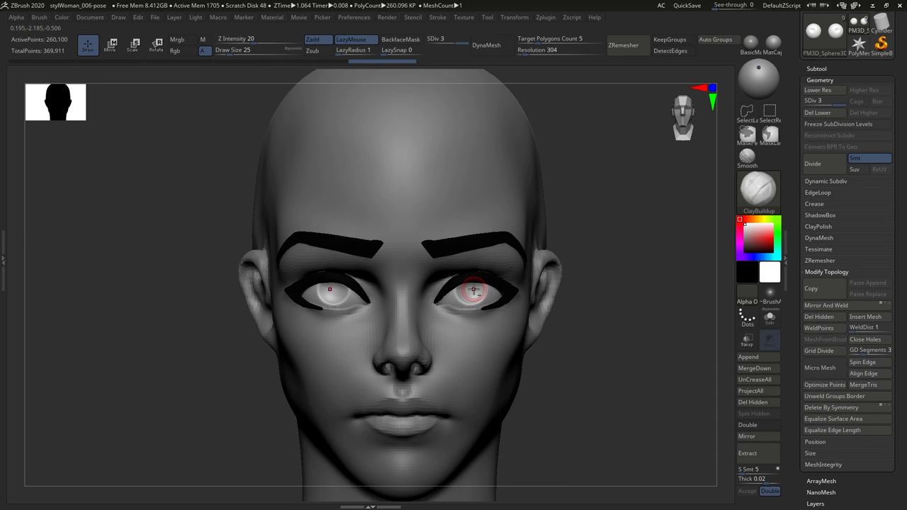
{"action": "right_click_drag", "start_coordinate": [469, 285], "coordinate": [557, 324], "text": "ctrl"}
Pick a dark purple main colour and select the eyebrow subtool.
{"action": "left_click", "coordinate": [649, 268], "text": "alt"}
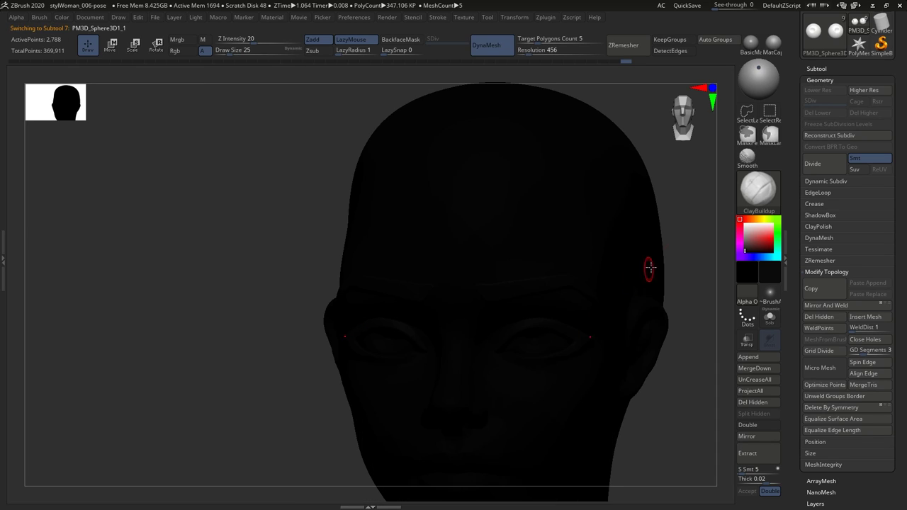
{"action": "left_click_drag", "start_coordinate": [740, 250], "coordinate": [746, 247]}
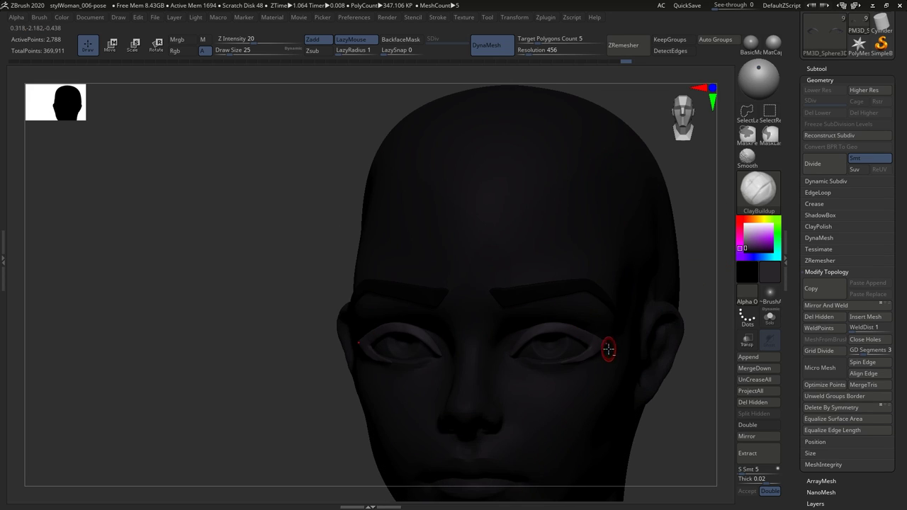
{"action": "left_click", "coordinate": [428, 297], "text": "alt"}
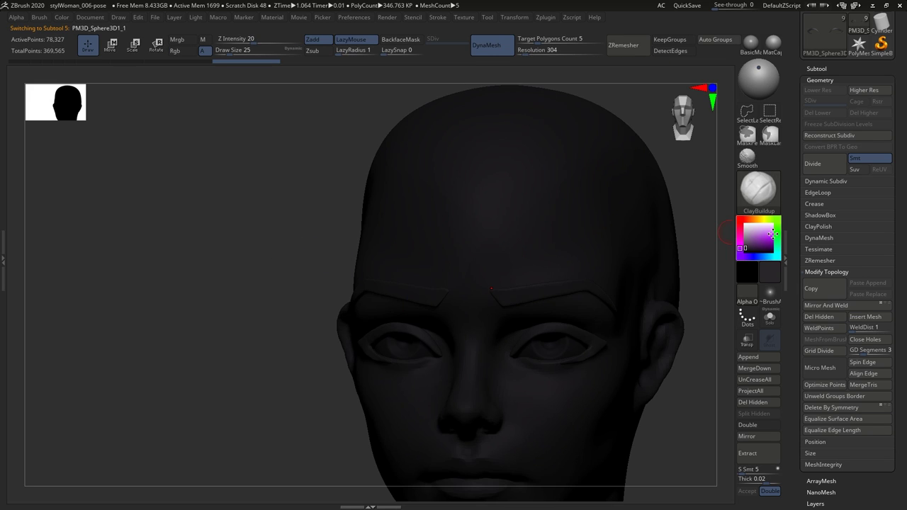
{"action": "left_click", "coordinate": [586, 283], "text": "alt"}
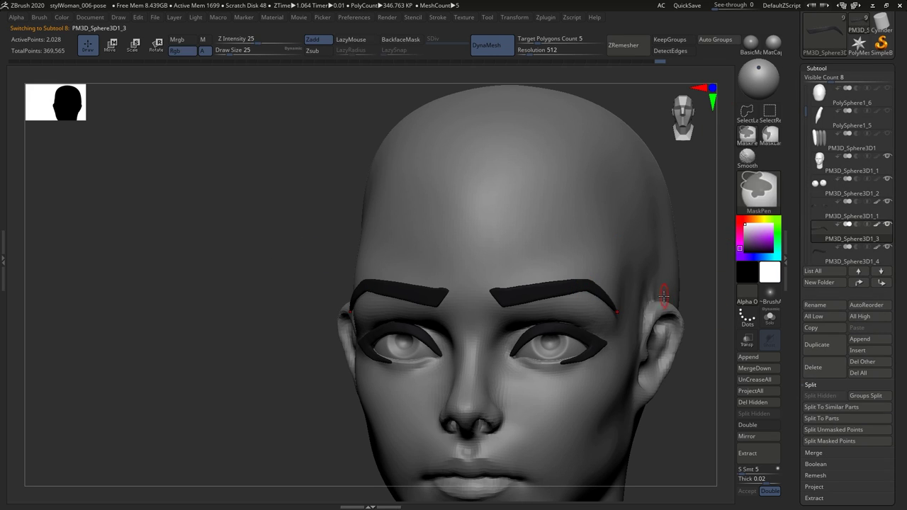
Merge the eyeliner subtool down into the one below and reduce the brush size to 51.
{"action": "left_click", "coordinate": [755, 368]}
{"action": "left_click", "coordinate": [744, 388]}
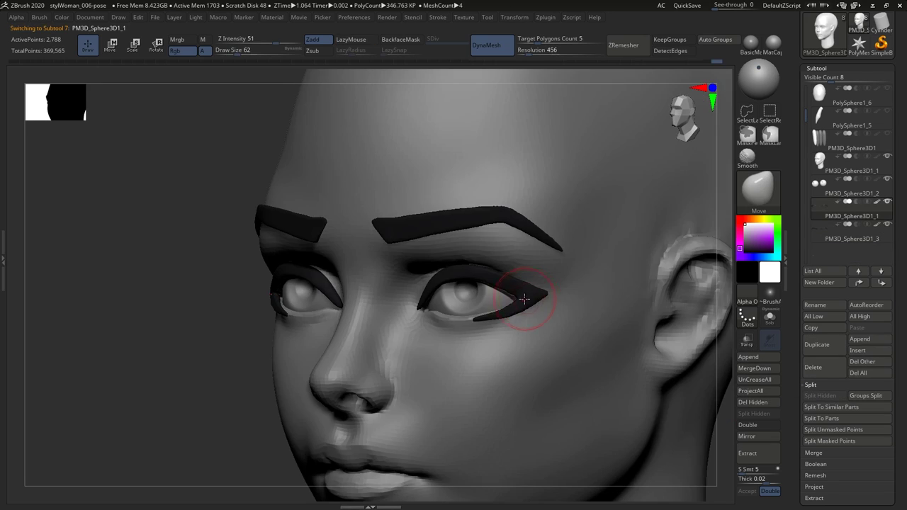
{"action": "left_click_drag", "start_coordinate": [525, 302], "coordinate": [519, 302]}
{"action": "mouse_move", "coordinate": [523, 305]}
{"action": "right_mouse_down"}
{"action": "mouse_move", "coordinate": [523, 329]}
{"action": "mouse_move", "coordinate": [496, 307]}
{"action": "right_mouse_up"}
{"action": "key", "text": "s"}
{"action": "left_click_drag", "start_coordinate": [496, 307], "coordinate": [499, 301]}
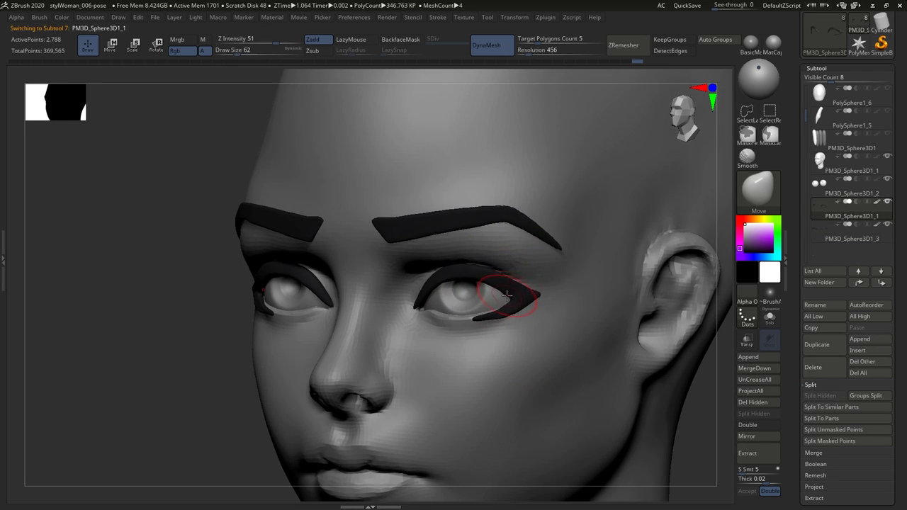
Set the brush size to 74 while turning the head to a front view.
{"action": "right_click_drag", "start_coordinate": [500, 301], "coordinate": [540, 296]}
{"action": "key", "text": "bracketleft"}
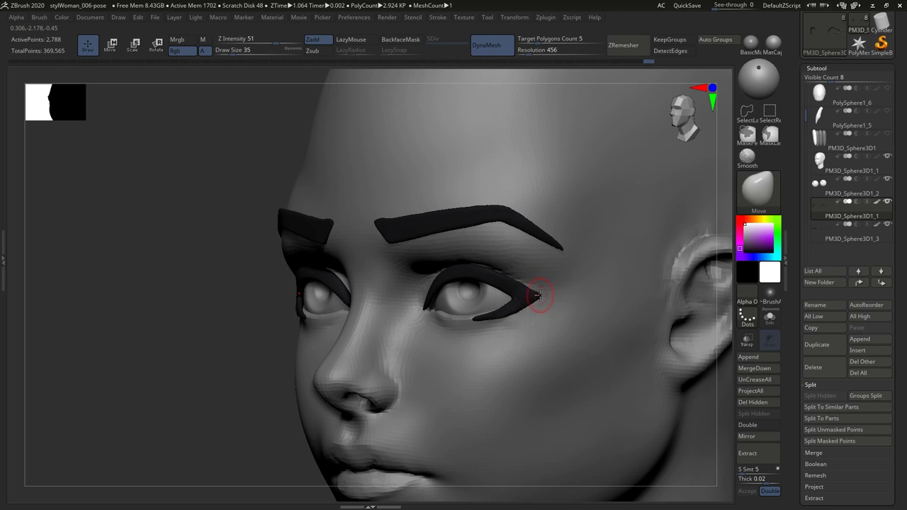
{"action": "key", "text": "s"}
{"action": "left_click_drag", "start_coordinate": [500, 299], "coordinate": [496, 301]}
{"action": "mouse_move", "coordinate": [535, 304]}
{"action": "right_mouse_down", "text": "shift"}
{"action": "mouse_move", "coordinate": [535, 293]}
{"action": "mouse_move", "coordinate": [522, 291]}
{"action": "mouse_move", "coordinate": [468, 312]}
{"action": "right_mouse_up", "text": "shift"}
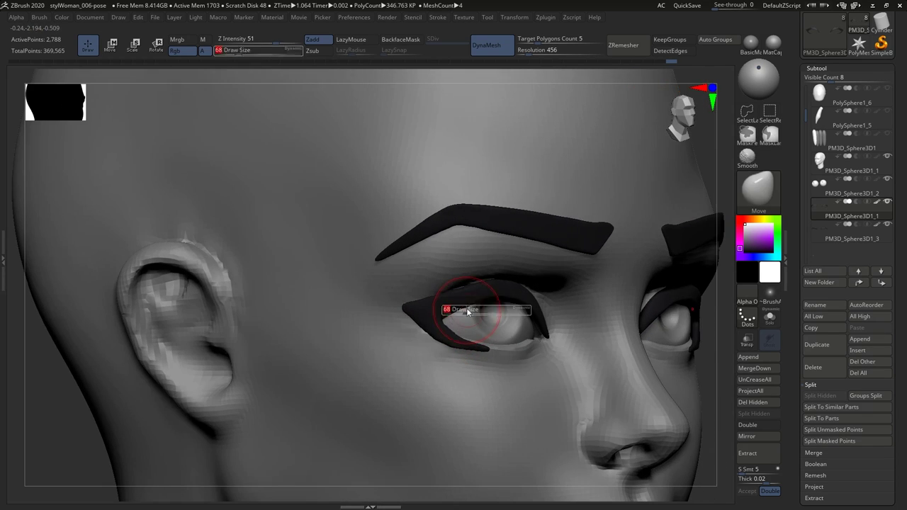
{"action": "type", "text": "74"}
{"action": "key", "text": "Return"}
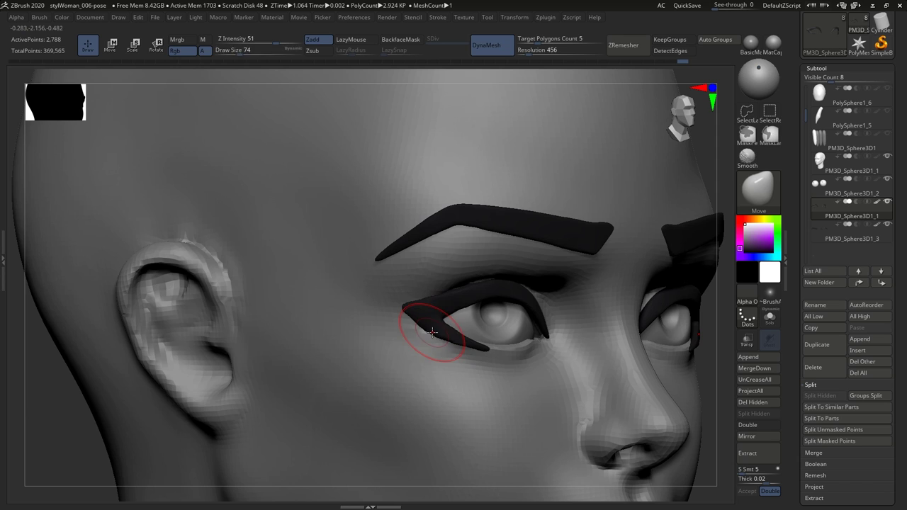
{"action": "mouse_move", "coordinate": [405, 308]}
{"action": "right_mouse_down"}
{"action": "mouse_move", "coordinate": [399, 303]}
{"action": "mouse_move", "coordinate": [500, 324]}
{"action": "mouse_move", "coordinate": [454, 283]}
{"action": "mouse_move", "coordinate": [462, 244]}
{"action": "mouse_move", "coordinate": [383, 269]}
{"action": "mouse_move", "coordinate": [442, 267]}
{"action": "mouse_move", "coordinate": [385, 294]}
{"action": "mouse_move", "coordinate": [453, 234]}
{"action": "right_mouse_up"}
Select the eyeliner and reshape its wings with Move, smoothing the lower hook into a clean curve.
{"action": "left_click", "coordinate": [358, 268], "text": "alt"}
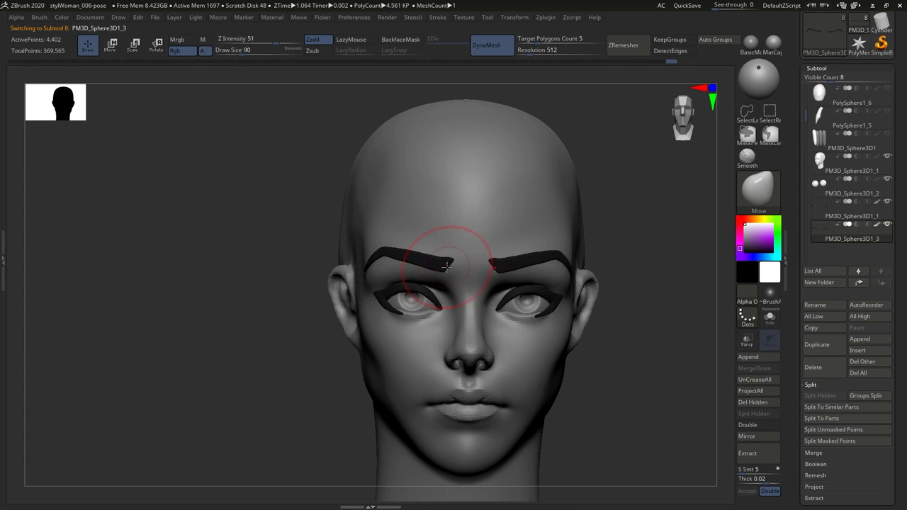
{"action": "left_click", "coordinate": [493, 295], "text": "alt"}
{"action": "right_click_drag", "start_coordinate": [449, 283], "coordinate": [496, 293], "text": "ctrl"}
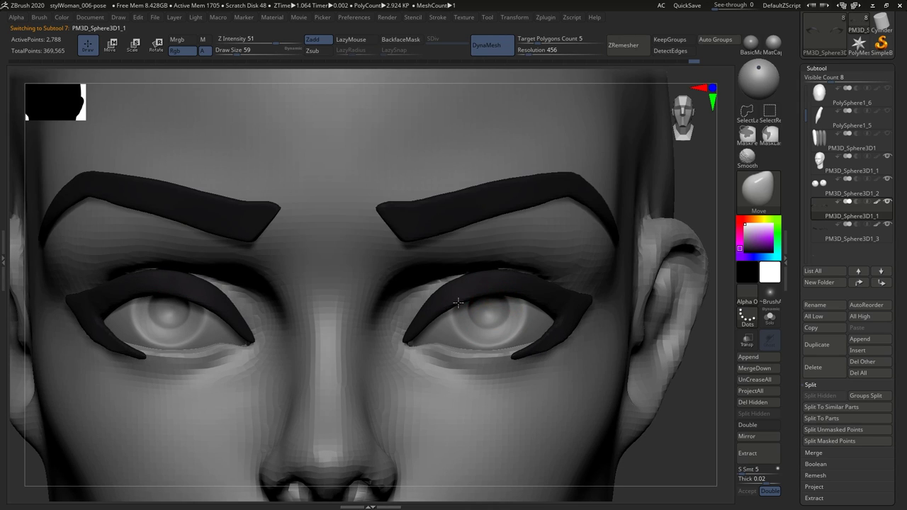
{"action": "key", "text": "bracketright"}
{"action": "right_click_drag", "start_coordinate": [436, 304], "coordinate": [445, 296]}
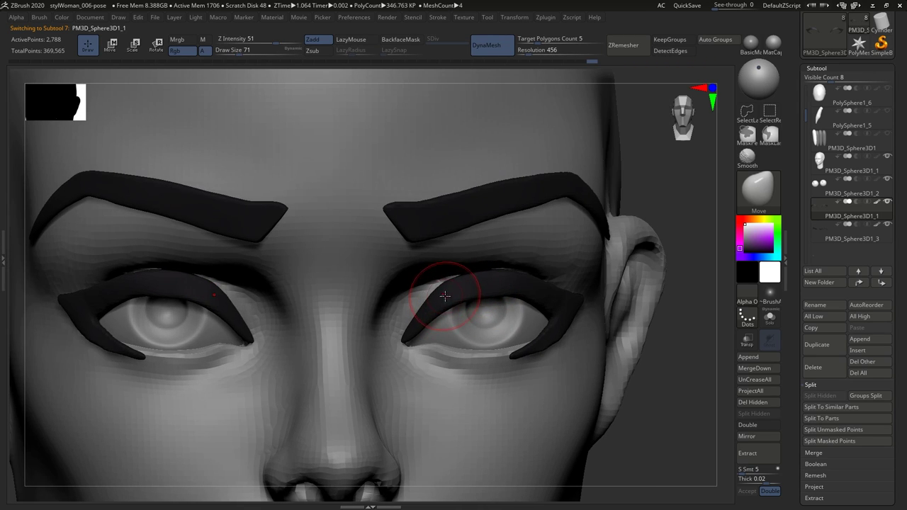
{"action": "left_click_drag", "start_coordinate": [435, 314], "coordinate": [436, 291], "text": "ctrl+alt+shift"}
{"action": "mouse_move", "coordinate": [424, 320]}
{"action": "right_mouse_down"}
{"action": "mouse_move", "coordinate": [417, 310]}
{"action": "mouse_move", "coordinate": [464, 261]}
{"action": "mouse_move", "coordinate": [487, 324]}
{"action": "mouse_move", "coordinate": [464, 319]}
{"action": "right_mouse_up"}
{"action": "left_click_drag", "start_coordinate": [520, 303], "coordinate": [451, 320], "text": "shift"}
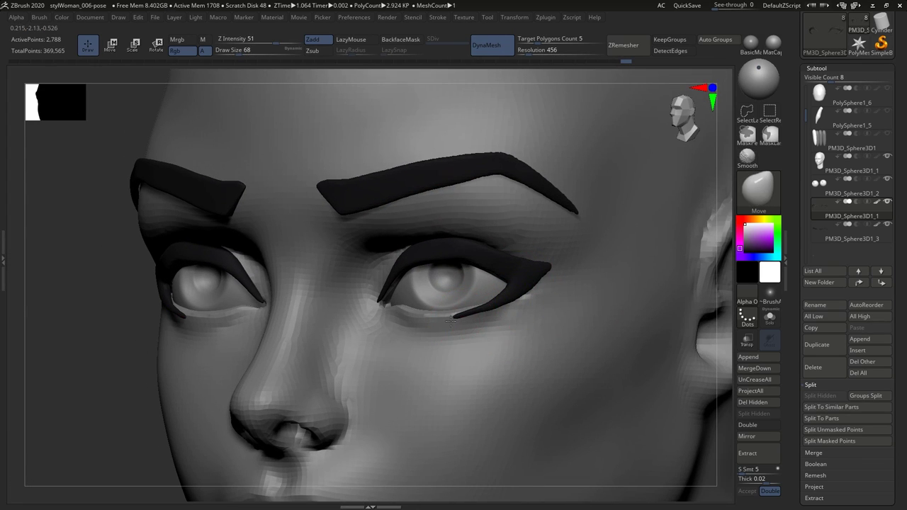
{"action": "key", "text": "bracketleft"}
{"action": "key", "text": "bracketleft"}
{"action": "key", "text": "bracketleft"}
{"action": "key", "text": "shift"}
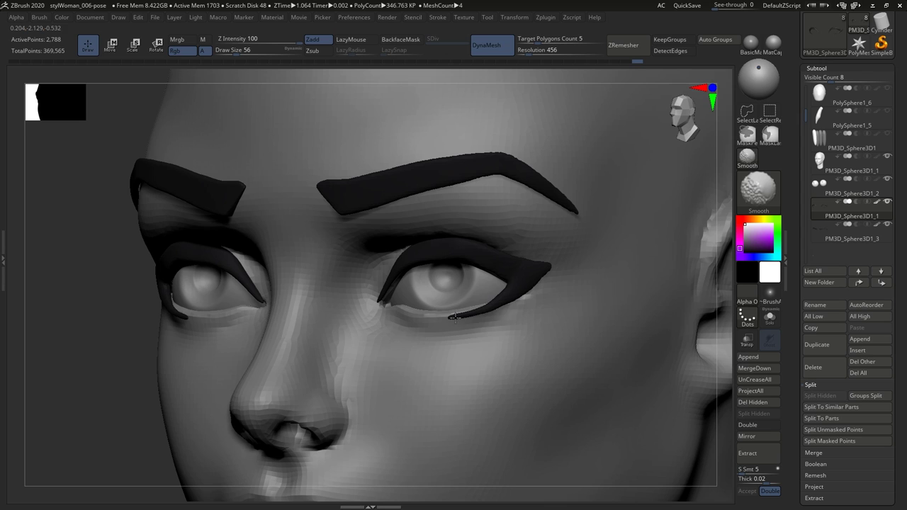
{"action": "mouse_move", "coordinate": [481, 311]}
{"action": "right_mouse_down"}
{"action": "mouse_move", "coordinate": [462, 253]}
{"action": "mouse_move", "coordinate": [498, 262]}
{"action": "mouse_move", "coordinate": [472, 247]}
{"action": "mouse_move", "coordinate": [447, 369]}
{"action": "mouse_move", "coordinate": [457, 314]}
{"action": "mouse_move", "coordinate": [471, 331]}
{"action": "mouse_move", "coordinate": [475, 293]}
{"action": "mouse_move", "coordinate": [469, 304]}
{"action": "mouse_move", "coordinate": [459, 301]}
{"action": "mouse_move", "coordinate": [525, 340]}
{"action": "right_mouse_up"}
Select the head and switch to a small DamStandard brush for ear detail.
{"action": "left_click", "coordinate": [464, 319], "text": "alt"}
{"action": "key", "text": "b"}
{"action": "key", "text": "d"}
{"action": "key", "text": "s"}
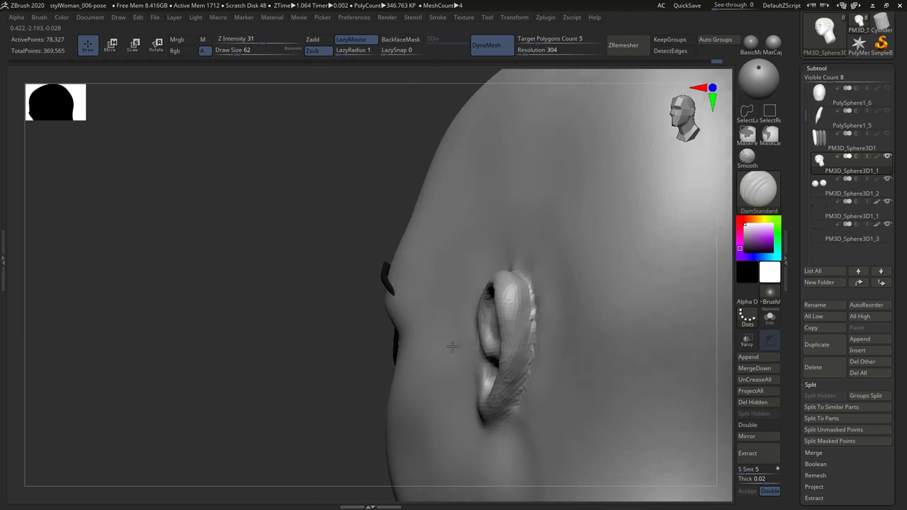
Build up and carve the ear with ClayBuildup and DamStandard at size 44, smoothing with Shift.
{"action": "key", "text": "b"}
{"action": "key", "text": "c"}
{"action": "key", "text": "b"}
{"action": "mouse_move", "coordinate": [543, 304]}
{"action": "right_mouse_down"}
{"action": "mouse_move", "coordinate": [535, 285]}
{"action": "mouse_move", "coordinate": [534, 335]}
{"action": "right_mouse_up"}
{"action": "mouse_move", "coordinate": [512, 414]}
{"action": "right_mouse_down"}
{"action": "mouse_move", "coordinate": [530, 318]}
{"action": "mouse_move", "coordinate": [536, 347]}
{"action": "right_mouse_up"}
{"action": "key", "text": "b"}
{"action": "key", "text": "d"}
{"action": "key", "text": "s"}
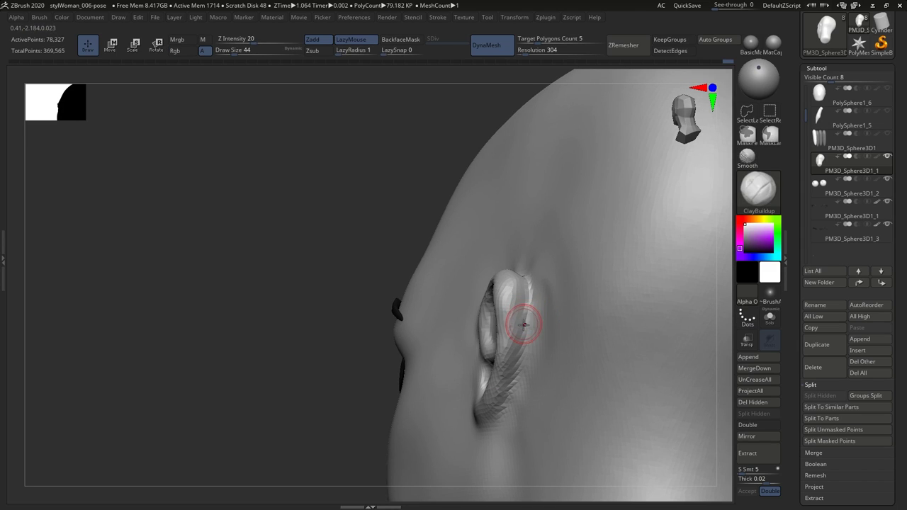
{"action": "right_click_drag", "start_coordinate": [533, 288], "coordinate": [522, 381]}
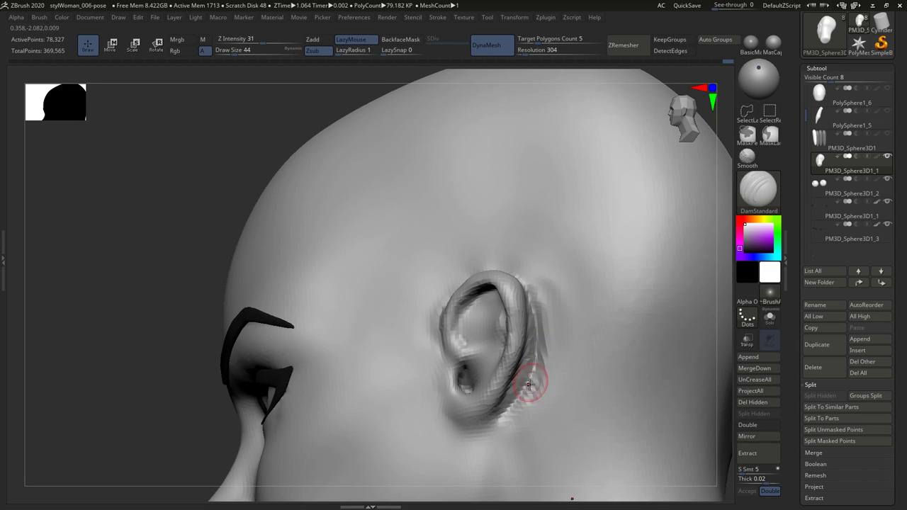
{"action": "mouse_move", "coordinate": [543, 290]}
{"action": "right_mouse_down"}
{"action": "mouse_move", "coordinate": [539, 317]}
{"action": "mouse_move", "coordinate": [528, 271]}
{"action": "right_mouse_up"}
{"action": "right_click_drag", "start_coordinate": [533, 307], "coordinate": [575, 328]}
{"action": "key", "text": "shift"}
{"action": "mouse_move", "coordinate": [506, 245]}
{"action": "right_mouse_down"}
{"action": "mouse_move", "coordinate": [480, 291]}
{"action": "mouse_move", "coordinate": [442, 296]}
{"action": "mouse_move", "coordinate": [462, 324]}
{"action": "mouse_move", "coordinate": [435, 308]}
{"action": "mouse_move", "coordinate": [496, 314]}
{"action": "mouse_move", "coordinate": [496, 286]}
{"action": "mouse_move", "coordinate": [502, 314]}
{"action": "mouse_move", "coordinate": [488, 384]}
{"action": "mouse_move", "coordinate": [516, 361]}
{"action": "mouse_move", "coordinate": [500, 330]}
{"action": "right_mouse_up"}
Shape the ear with Move at size 94, then carve a crease near the earlobe.
{"action": "key", "text": "b"}
{"action": "key", "text": "m"}
{"action": "key", "text": "v"}
{"action": "key", "text": "shift"}
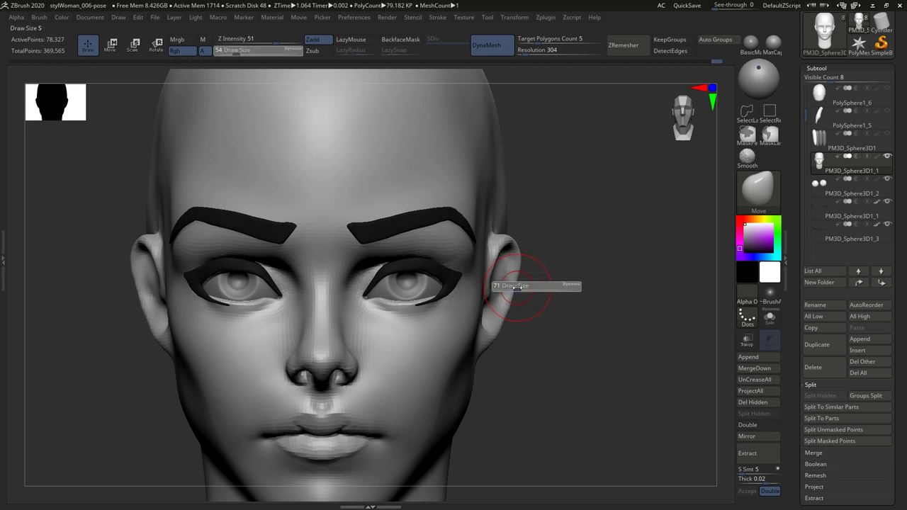
{"action": "left_click_drag", "start_coordinate": [516, 287], "coordinate": [524, 287]}
{"action": "right_click_drag", "start_coordinate": [516, 304], "coordinate": [512, 323]}
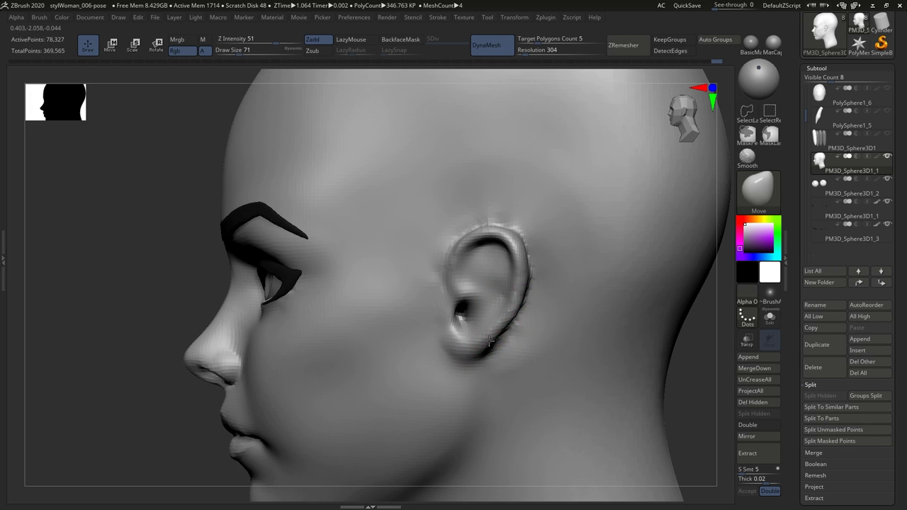
{"action": "right_click_drag", "start_coordinate": [446, 335], "coordinate": [456, 344]}
{"action": "key", "text": "b"}
{"action": "key", "text": "d"}
{"action": "key", "text": "s"}
{"action": "mouse_move", "coordinate": [456, 344]}
{"action": "left_mouse_down"}
{"action": "mouse_move", "coordinate": [468, 340]}
{"action": "mouse_move", "coordinate": [454, 360]}
{"action": "left_mouse_up"}
{"action": "mouse_move", "coordinate": [443, 336]}
{"action": "right_mouse_down"}
{"action": "mouse_move", "coordinate": [432, 341]}
{"action": "mouse_move", "coordinate": [439, 342]}
{"action": "right_mouse_up"}
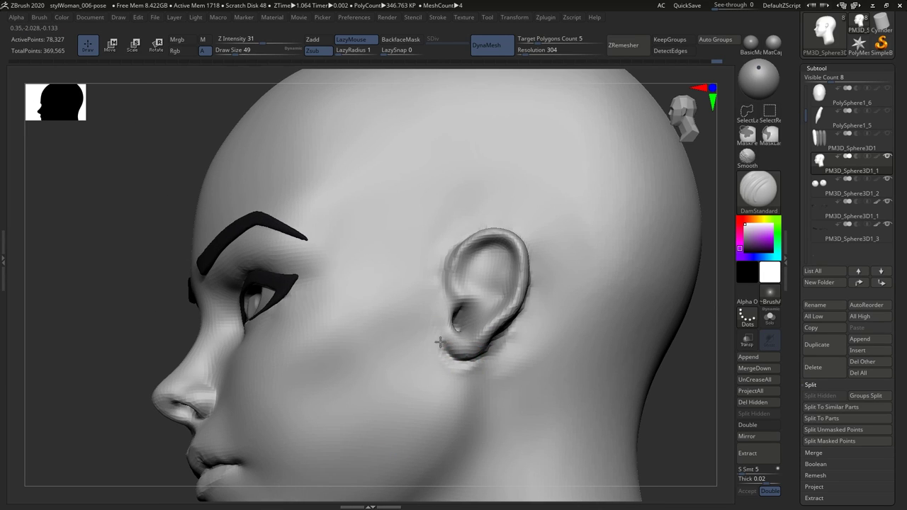
{"action": "mouse_move", "coordinate": [464, 374]}
{"action": "right_mouse_down"}
{"action": "mouse_move", "coordinate": [513, 348]}
{"action": "mouse_move", "coordinate": [490, 332]}
{"action": "mouse_move", "coordinate": [521, 330]}
{"action": "mouse_move", "coordinate": [560, 304]}
{"action": "mouse_move", "coordinate": [543, 250]}
{"action": "mouse_move", "coordinate": [549, 259]}
{"action": "mouse_move", "coordinate": [557, 253]}
{"action": "mouse_move", "coordinate": [555, 268]}
{"action": "mouse_move", "coordinate": [536, 209]}
{"action": "mouse_move", "coordinate": [505, 291]}
{"action": "mouse_move", "coordinate": [560, 283]}
{"action": "mouse_move", "coordinate": [503, 268]}
{"action": "right_mouse_up"}
Refine the ear folds with the Move, DamStandard, TrimDynamic and Inflat brushes.
{"action": "key", "text": "b"}
{"action": "key", "text": "m"}
{"action": "key", "text": "v"}
{"action": "key", "text": "b"}
{"action": "key", "text": "d"}
{"action": "key", "text": "s"}
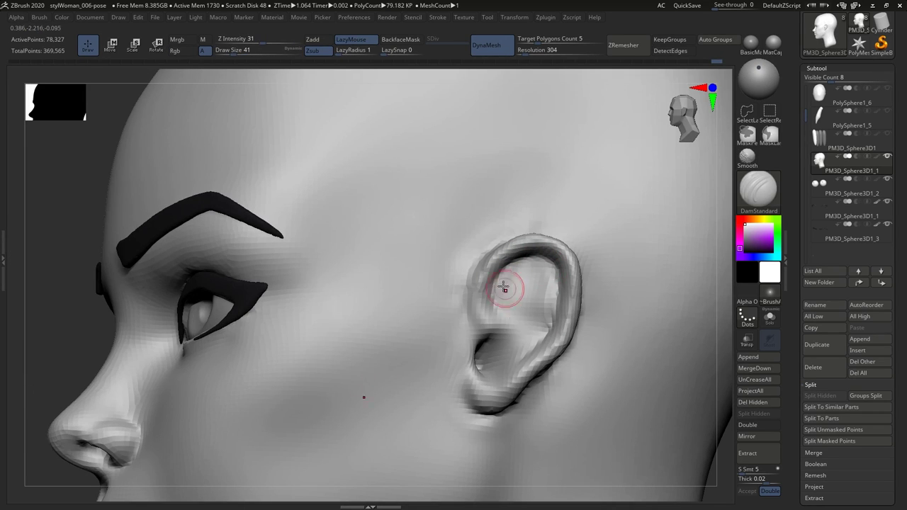
{"action": "key", "text": "b"}
{"action": "key", "text": "t"}
{"action": "key", "text": "d"}
{"action": "mouse_move", "coordinate": [558, 278]}
{"action": "right_mouse_down", "text": "alt"}
{"action": "mouse_move", "coordinate": [563, 290]}
{"action": "mouse_move", "coordinate": [571, 281]}
{"action": "right_mouse_up", "text": "alt"}
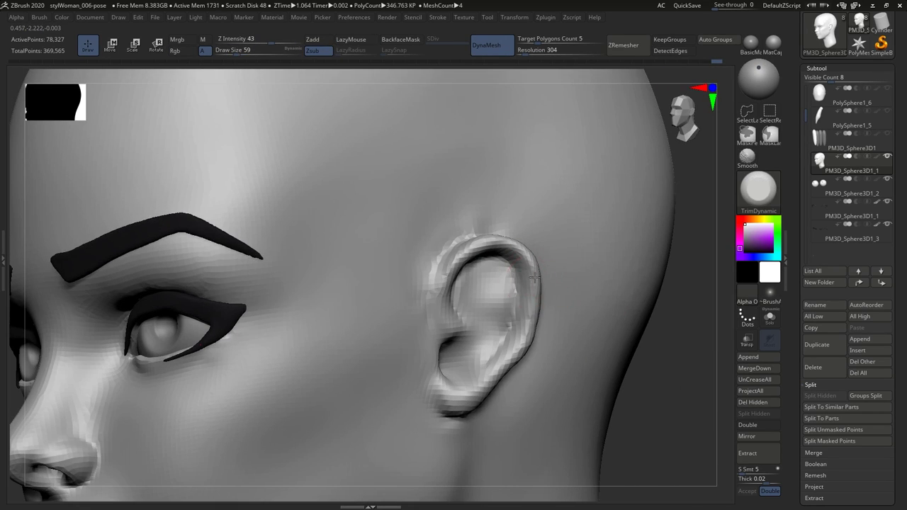
{"action": "key", "text": "b"}
{"action": "key", "text": "i"}
{"action": "key", "text": "n"}
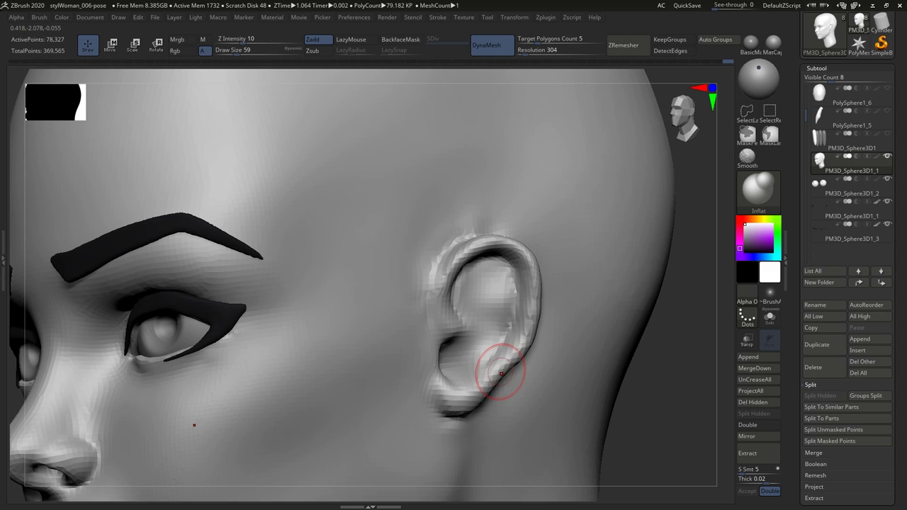
{"action": "mouse_move", "coordinate": [500, 373]}
{"action": "right_mouse_down"}
{"action": "mouse_move", "coordinate": [517, 320]}
{"action": "mouse_move", "coordinate": [503, 305]}
{"action": "right_mouse_up"}
Add clay to the ear, review both ears from the front, and set DamStandard to size 18.
{"action": "key", "text": "b"}
{"action": "key", "text": "c"}
{"action": "key", "text": "b"}
{"action": "key", "text": "s"}
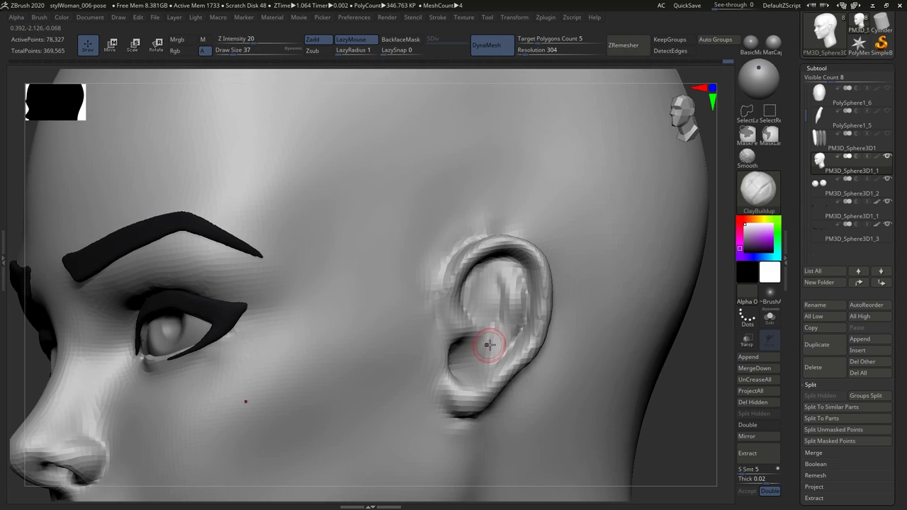
{"action": "right_click_drag", "start_coordinate": [470, 348], "coordinate": [493, 306], "text": "shift"}
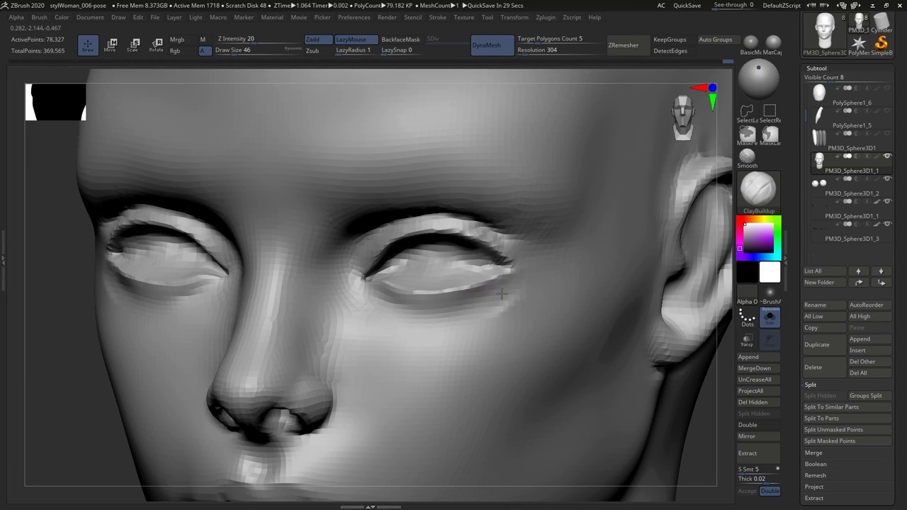
{"action": "mouse_move", "coordinate": [543, 290]}
{"action": "right_mouse_down", "text": "ctrl"}
{"action": "mouse_move", "coordinate": [496, 277]}
{"action": "mouse_move", "coordinate": [399, 304]}
{"action": "mouse_move", "coordinate": [523, 290]}
{"action": "mouse_move", "coordinate": [527, 345]}
{"action": "mouse_move", "coordinate": [491, 301]}
{"action": "mouse_move", "coordinate": [496, 291]}
{"action": "mouse_move", "coordinate": [430, 310]}
{"action": "right_mouse_up", "text": "ctrl"}
{"action": "key", "text": "b"}
{"action": "key", "text": "d"}
{"action": "key", "text": "s"}
{"action": "key", "text": "]"}
{"action": "key", "text": "]"}
{"action": "key", "text": "]"}
{"action": "key", "text": "["}
{"action": "key", "text": "["}
{"action": "key", "text": "["}
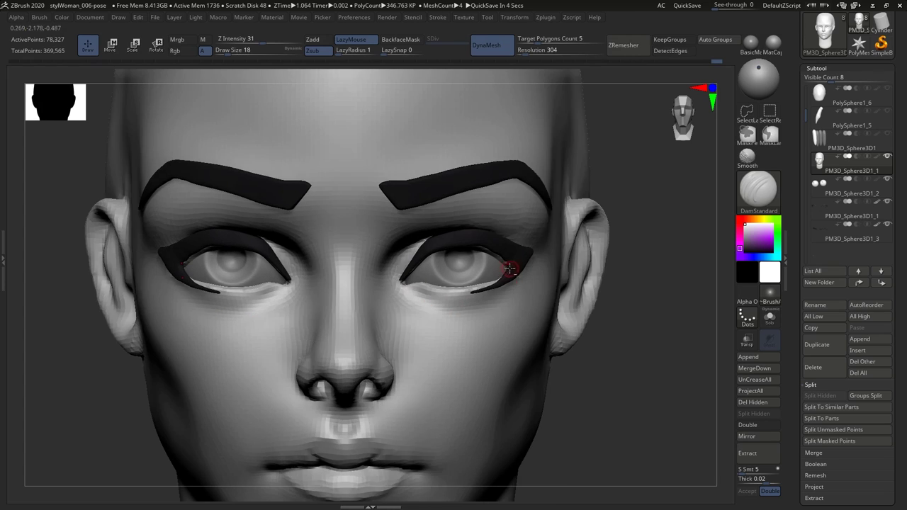
Select the eyeliner and switch to the Move brush at size 116.
{"action": "left_click", "coordinate": [510, 269], "text": "alt"}
{"action": "right_click_drag", "start_coordinate": [510, 268], "coordinate": [514, 280]}
{"action": "key", "text": "b"}
{"action": "key", "text": "m"}
{"action": "key", "text": "v"}
{"action": "key", "text": "s"}
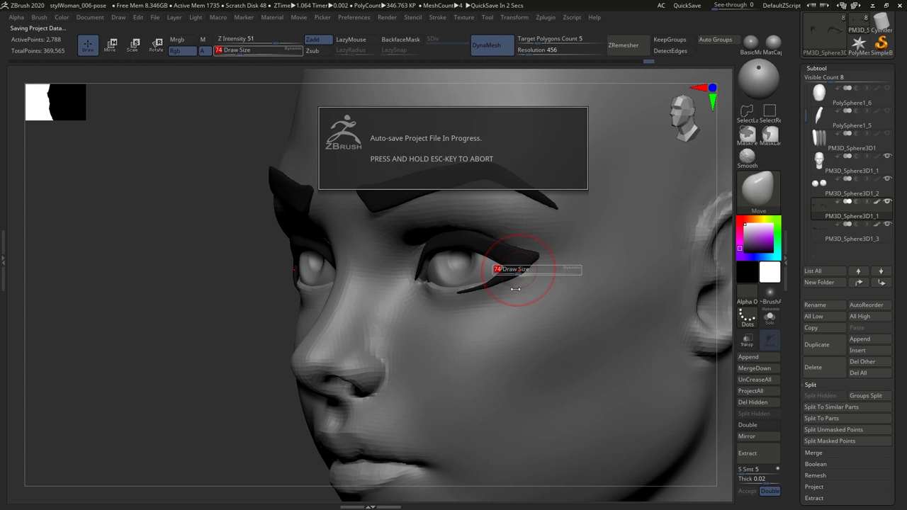
{"action": "left_click_drag", "start_coordinate": [514, 258], "coordinate": [517, 261]}
Reshape the eyeliner wings with the Move brush at size 90 from three-quarter and front views.
{"action": "right_click_drag", "start_coordinate": [517, 261], "coordinate": [520, 263]}
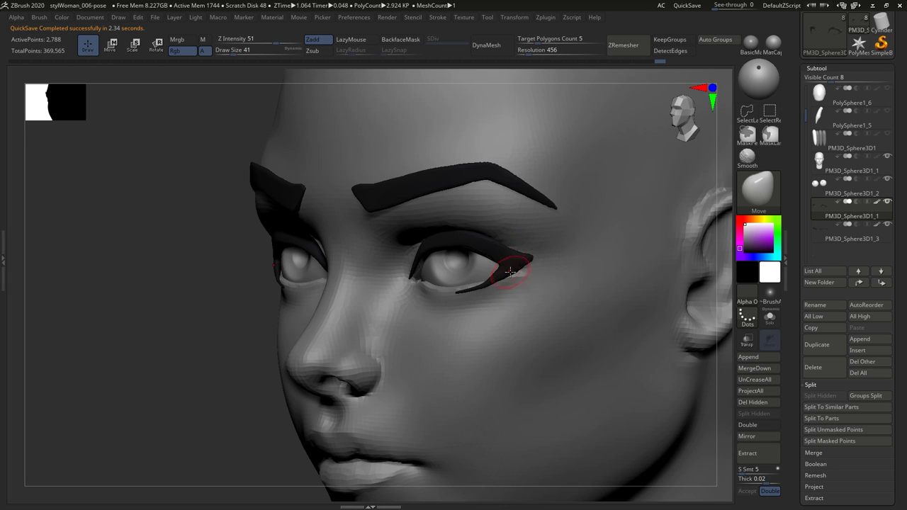
{"action": "right_click_drag", "start_coordinate": [511, 271], "coordinate": [509, 252], "text": "shift"}
{"action": "key", "text": "]"}
{"action": "key", "text": "]"}
{"action": "key", "text": "]"}
{"action": "key", "text": "]"}
{"action": "mouse_move", "coordinate": [446, 238]}
{"action": "right_mouse_down"}
{"action": "mouse_move", "coordinate": [523, 278]}
{"action": "mouse_move", "coordinate": [499, 210]}
{"action": "mouse_move", "coordinate": [486, 269]}
{"action": "mouse_move", "coordinate": [447, 207]}
{"action": "mouse_move", "coordinate": [482, 228]}
{"action": "mouse_move", "coordinate": [491, 295]}
{"action": "mouse_move", "coordinate": [484, 281]}
{"action": "right_mouse_up"}
{"action": "mouse_move", "coordinate": [484, 281]}
{"action": "right_mouse_down", "text": "ctrl"}
{"action": "mouse_move", "coordinate": [477, 268]}
{"action": "mouse_move", "coordinate": [442, 258]}
{"action": "mouse_move", "coordinate": [402, 273]}
{"action": "mouse_move", "coordinate": [409, 256]}
{"action": "mouse_move", "coordinate": [432, 266]}
{"action": "mouse_move", "coordinate": [468, 262]}
{"action": "mouse_move", "coordinate": [510, 298]}
{"action": "mouse_move", "coordinate": [481, 312]}
{"action": "mouse_move", "coordinate": [480, 304]}
{"action": "mouse_move", "coordinate": [506, 324]}
{"action": "mouse_move", "coordinate": [511, 295]}
{"action": "right_mouse_up", "text": "ctrl"}
{"action": "key", "text": "s"}
Frame the whole head, select the head subtool and show it on its own.
{"action": "key", "text": "f"}
{"action": "left_click", "coordinate": [506, 312], "text": "alt"}
{"action": "mouse_move", "coordinate": [498, 330]}
{"action": "right_mouse_down"}
{"action": "mouse_move", "coordinate": [525, 379]}
{"action": "mouse_move", "coordinate": [476, 375]}
{"action": "mouse_move", "coordinate": [504, 378]}
{"action": "right_mouse_up"}
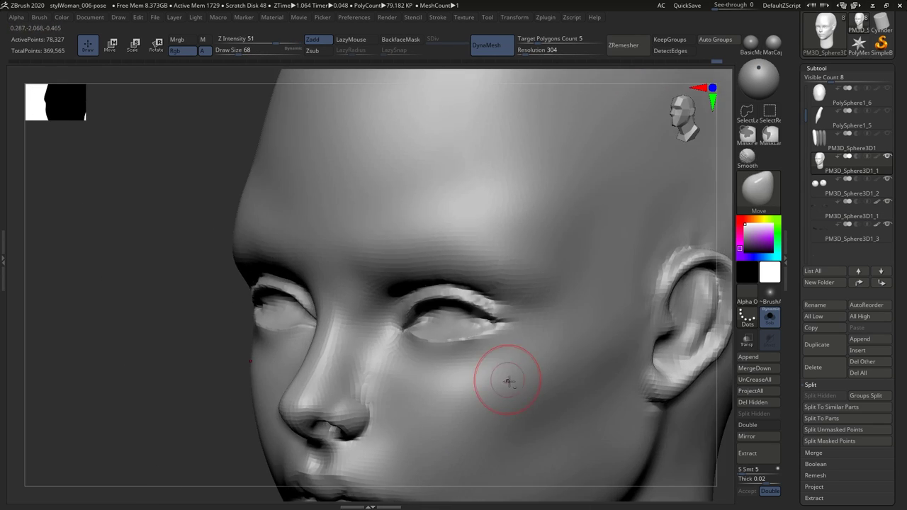
Show the eyes, eyeliner and eyebrows again, check the face from several angles, and select the eyebrows.
{"action": "key", "text": "shift+s"}
{"action": "right_click_drag", "start_coordinate": [445, 376], "coordinate": [452, 376]}
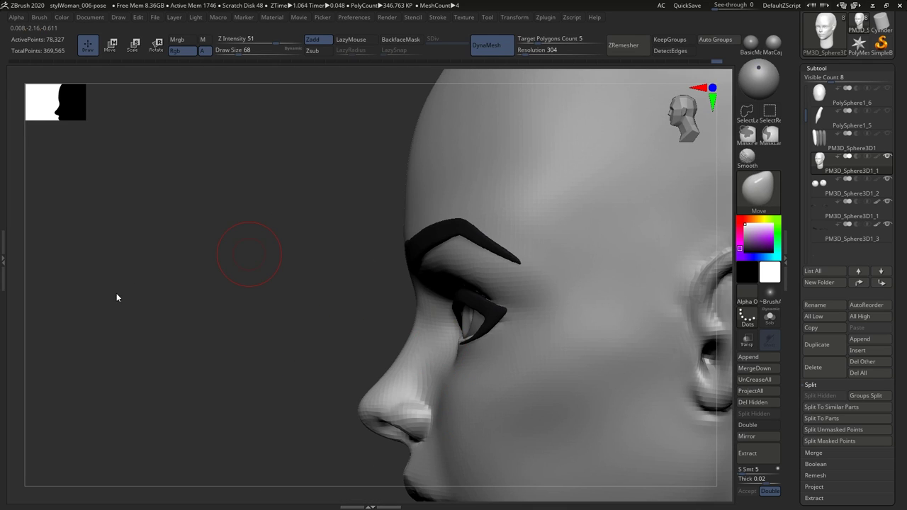
{"action": "mouse_move", "coordinate": [249, 253]}
{"action": "right_mouse_down"}
{"action": "mouse_move", "coordinate": [546, 324]}
{"action": "mouse_move", "coordinate": [441, 380]}
{"action": "mouse_move", "coordinate": [438, 394]}
{"action": "mouse_move", "coordinate": [498, 360]}
{"action": "mouse_move", "coordinate": [511, 376]}
{"action": "mouse_move", "coordinate": [524, 362]}
{"action": "mouse_move", "coordinate": [542, 360]}
{"action": "mouse_move", "coordinate": [503, 329]}
{"action": "mouse_move", "coordinate": [507, 321]}
{"action": "mouse_move", "coordinate": [491, 344]}
{"action": "right_mouse_up"}
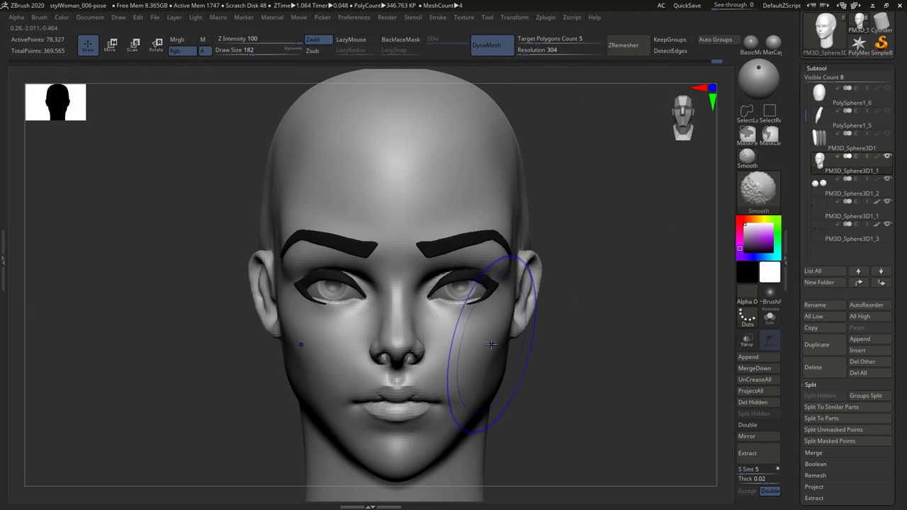
{"action": "mouse_move", "coordinate": [493, 248]}
{"action": "right_mouse_down"}
{"action": "mouse_move", "coordinate": [511, 258]}
{"action": "mouse_move", "coordinate": [500, 237]}
{"action": "mouse_move", "coordinate": [490, 278]}
{"action": "mouse_move", "coordinate": [470, 222]}
{"action": "mouse_move", "coordinate": [447, 265]}
{"action": "mouse_move", "coordinate": [525, 258]}
{"action": "mouse_move", "coordinate": [543, 283]}
{"action": "mouse_move", "coordinate": [533, 279]}
{"action": "mouse_move", "coordinate": [550, 196]}
{"action": "mouse_move", "coordinate": [571, 188]}
{"action": "mouse_move", "coordinate": [520, 242]}
{"action": "mouse_move", "coordinate": [517, 259]}
{"action": "mouse_move", "coordinate": [467, 240]}
{"action": "mouse_move", "coordinate": [511, 274]}
{"action": "mouse_move", "coordinate": [500, 305]}
{"action": "right_mouse_up"}
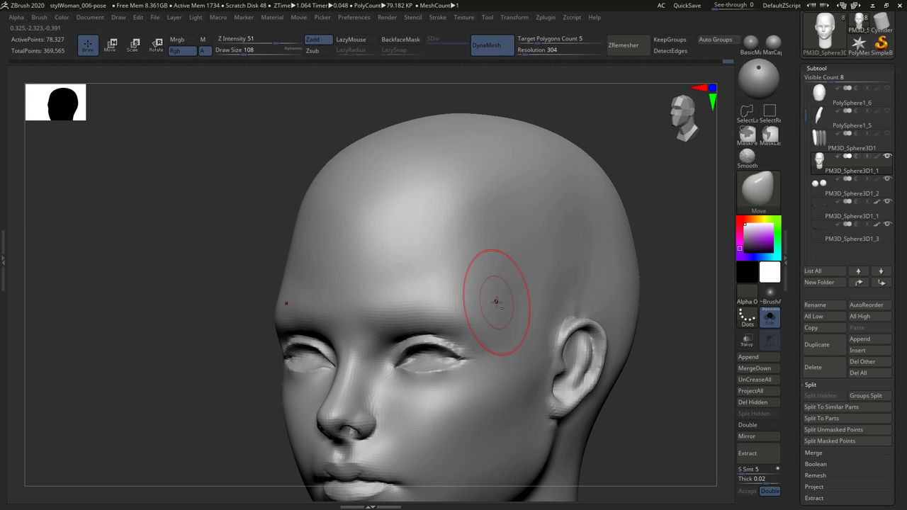
{"action": "mouse_move", "coordinate": [496, 301]}
{"action": "right_mouse_down"}
{"action": "mouse_move", "coordinate": [486, 268]}
{"action": "mouse_move", "coordinate": [486, 340]}
{"action": "mouse_move", "coordinate": [467, 354]}
{"action": "right_mouse_up"}
{"action": "left_click", "coordinate": [490, 299], "text": "alt"}
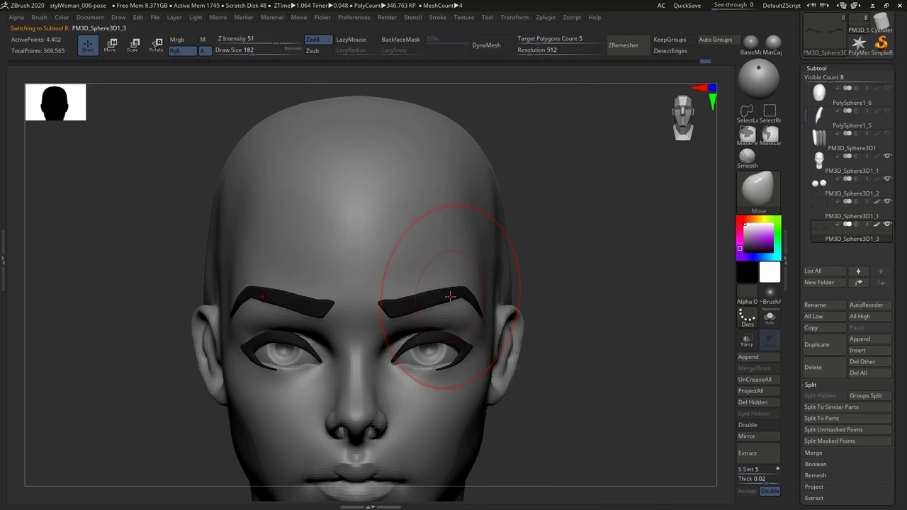
Lower the eyebrows slightly with the Move gizmo and check them from an angle.
{"action": "key", "text": "w"}
{"action": "left_click_drag", "start_coordinate": [355, 239], "coordinate": [356, 246]}
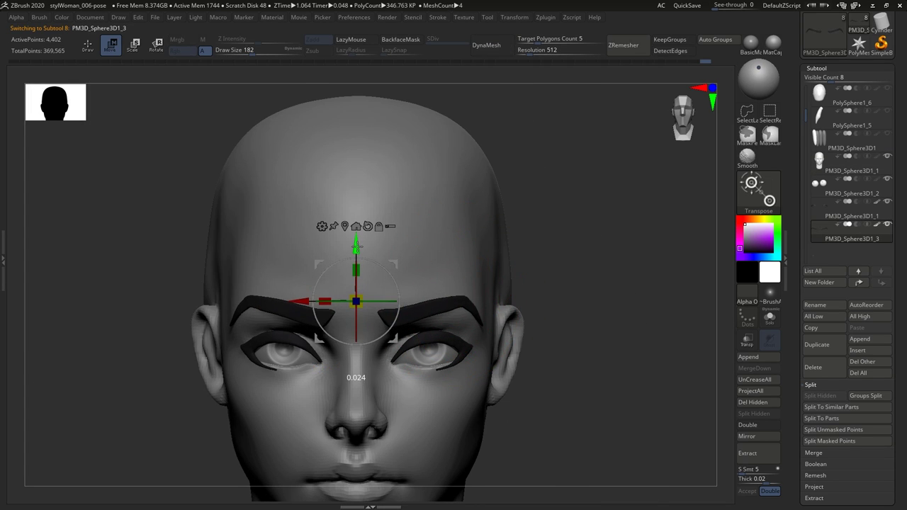
{"action": "key", "text": "q"}
{"action": "mouse_move", "coordinate": [356, 246]}
{"action": "right_mouse_down"}
{"action": "mouse_move", "coordinate": [461, 310]}
{"action": "mouse_move", "coordinate": [489, 311]}
{"action": "mouse_move", "coordinate": [425, 305]}
{"action": "mouse_move", "coordinate": [497, 311]}
{"action": "mouse_move", "coordinate": [457, 325]}
{"action": "right_mouse_up"}
{"action": "key", "text": "s"}
{"action": "mouse_move", "coordinate": [441, 284]}
{"action": "right_mouse_down"}
{"action": "mouse_move", "coordinate": [472, 253]}
{"action": "mouse_move", "coordinate": [510, 344]}
{"action": "mouse_move", "coordinate": [489, 319]}
{"action": "mouse_move", "coordinate": [453, 305]}
{"action": "mouse_move", "coordinate": [482, 298]}
{"action": "mouse_move", "coordinate": [446, 209]}
{"action": "mouse_move", "coordinate": [472, 269]}
{"action": "mouse_move", "coordinate": [507, 296]}
{"action": "mouse_move", "coordinate": [482, 283]}
{"action": "right_mouse_up"}
Select the eyeballs and switch to a small ClayBuildup brush sized to the eye.
{"action": "left_click", "coordinate": [472, 273], "text": "alt"}
{"action": "key", "text": "s"}
{"action": "left_click", "coordinate": [508, 296]}
{"action": "key", "text": "b"}
{"action": "key", "text": "c"}
{"action": "key", "text": "b"}
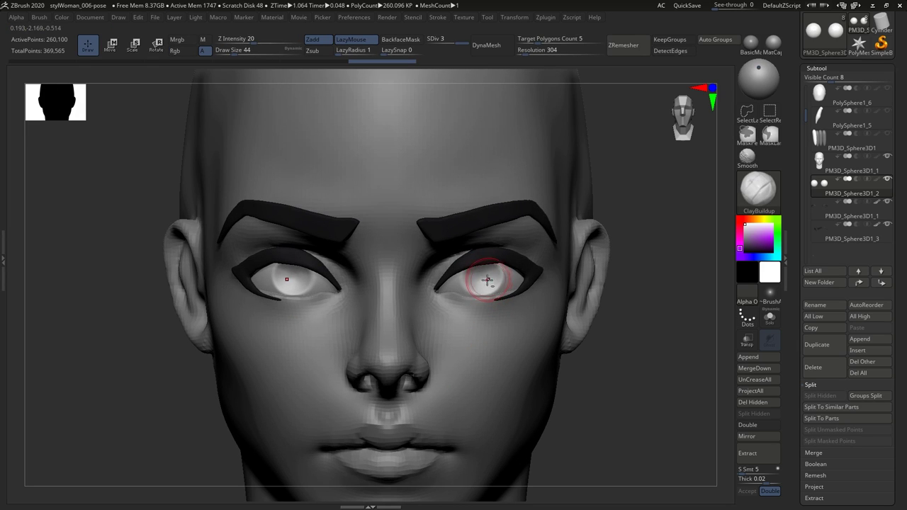
{"action": "key", "text": "["}
{"action": "right_click_drag", "start_coordinate": [486, 269], "coordinate": [519, 262], "text": "ctrl"}
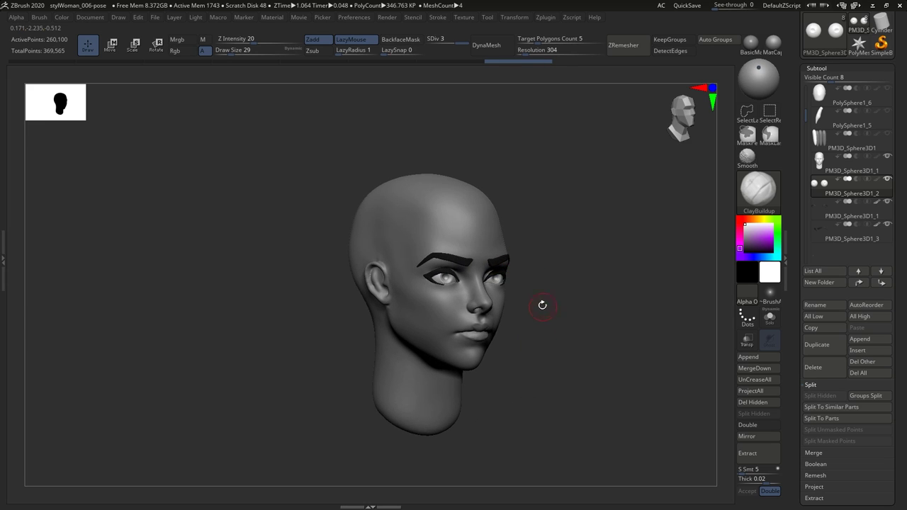
{"action": "mouse_move", "coordinate": [542, 304]}
{"action": "right_mouse_down"}
{"action": "mouse_move", "coordinate": [538, 345]}
{"action": "mouse_move", "coordinate": [517, 348]}
{"action": "mouse_move", "coordinate": [498, 324]}
{"action": "mouse_move", "coordinate": [514, 320]}
{"action": "mouse_move", "coordinate": [514, 351]}
{"action": "right_mouse_up"}
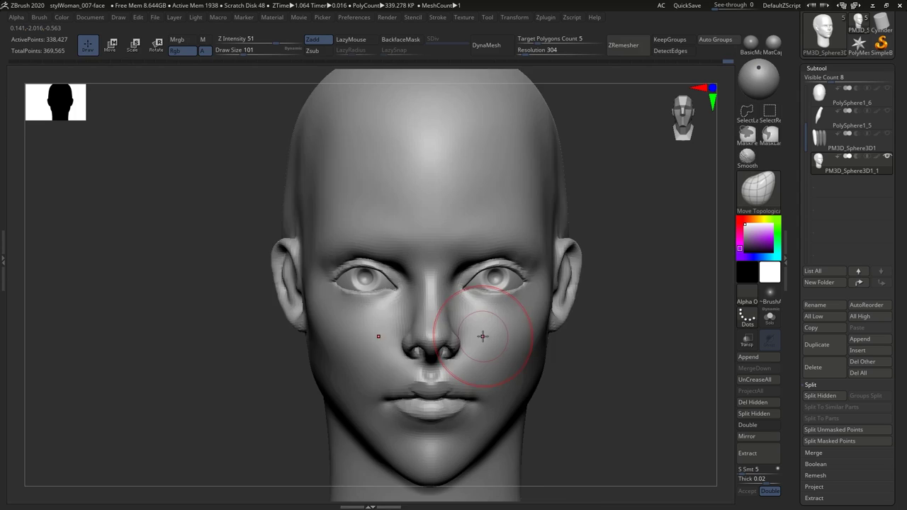
{"action": "mouse_move", "coordinate": [486, 324]}
{"action": "right_mouse_down"}
{"action": "mouse_move", "coordinate": [425, 334]}
{"action": "mouse_move", "coordinate": [521, 287]}
{"action": "mouse_move", "coordinate": [507, 283]}
{"action": "right_mouse_up"}
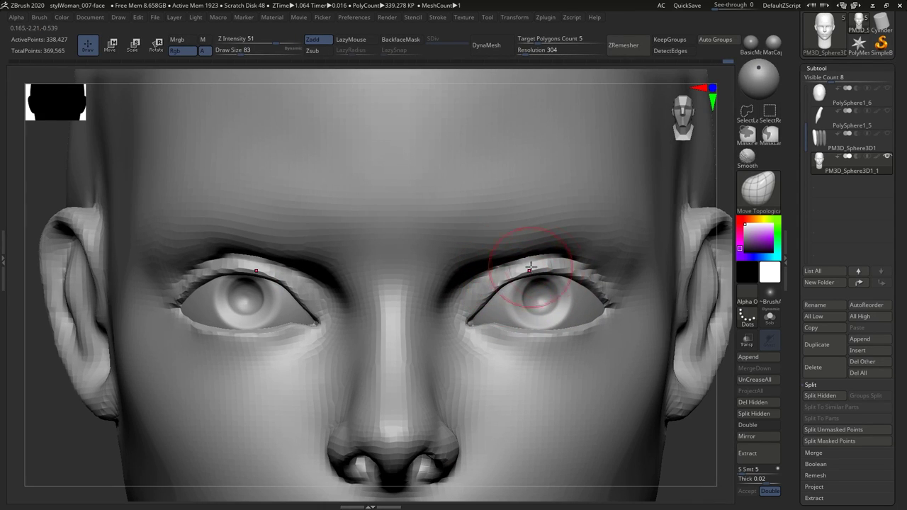
Paint a MaskPen mask along both upper eyelid rims and return to a front view.
{"action": "mouse_move", "coordinate": [570, 241]}
{"action": "right_mouse_down"}
{"action": "mouse_move", "coordinate": [575, 211]}
{"action": "mouse_move", "coordinate": [618, 300]}
{"action": "right_mouse_up"}
{"action": "key", "text": "ctrl"}
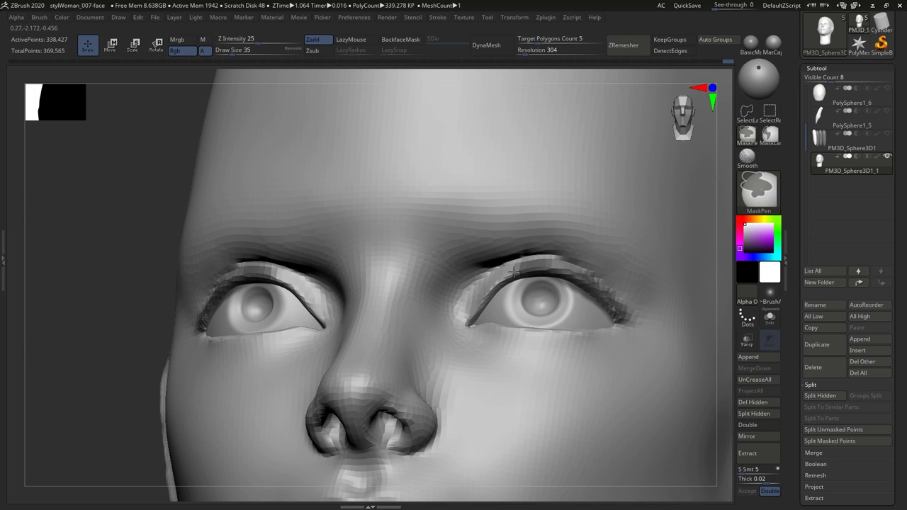
{"action": "mouse_move", "coordinate": [513, 271]}
{"action": "left_mouse_down", "text": "ctrl"}
{"action": "mouse_move", "coordinate": [464, 312]}
{"action": "mouse_move", "coordinate": [608, 295]}
{"action": "left_mouse_up", "text": "ctrl"}
{"action": "right_click_drag", "start_coordinate": [478, 294], "coordinate": [565, 233]}
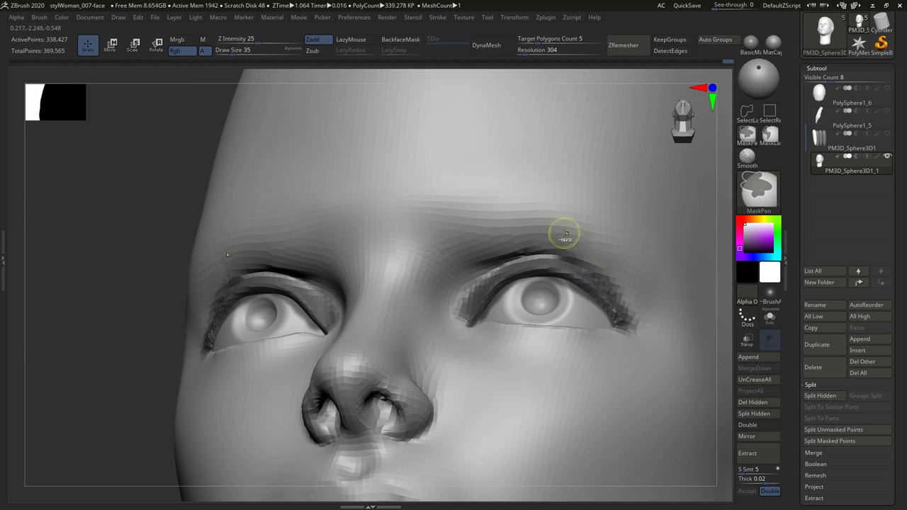
{"action": "right_click_drag", "start_coordinate": [603, 271], "coordinate": [567, 270], "text": "shift"}
{"action": "key", "text": "s"}
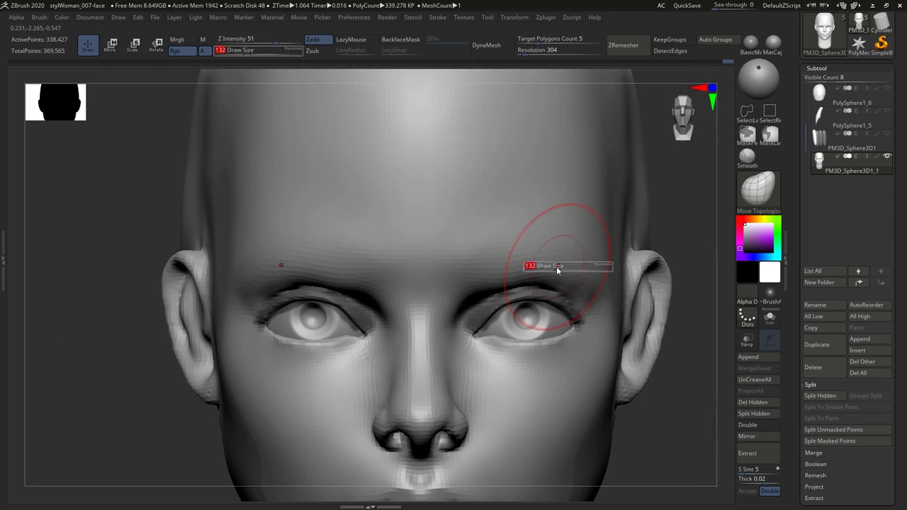
Invert the mask to free the eyelids and inspect them close up with Polyframe on.
{"action": "right_click_drag", "start_coordinate": [508, 274], "coordinate": [345, 234]}
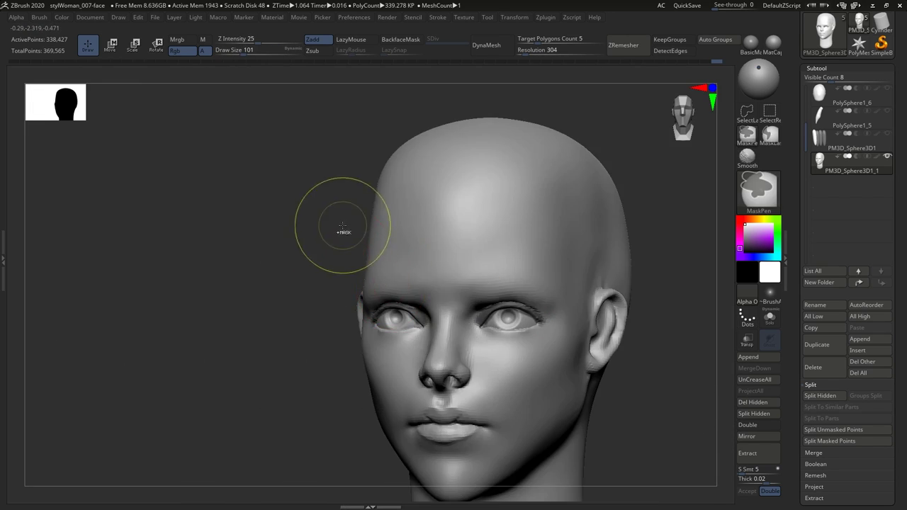
{"action": "left_click", "coordinate": [627, 283], "text": "ctrl"}
{"action": "mouse_move", "coordinate": [627, 283]}
{"action": "right_mouse_down", "text": "alt"}
{"action": "mouse_move", "coordinate": [431, 320]}
{"action": "mouse_move", "coordinate": [529, 309]}
{"action": "mouse_move", "coordinate": [563, 318]}
{"action": "mouse_move", "coordinate": [571, 344]}
{"action": "mouse_move", "coordinate": [480, 263]}
{"action": "mouse_move", "coordinate": [560, 290]}
{"action": "mouse_move", "coordinate": [534, 357]}
{"action": "mouse_move", "coordinate": [521, 328]}
{"action": "mouse_move", "coordinate": [535, 324]}
{"action": "right_mouse_up", "text": "alt"}
{"action": "key", "text": "shift+f"}
{"action": "key", "text": "shift+f"}
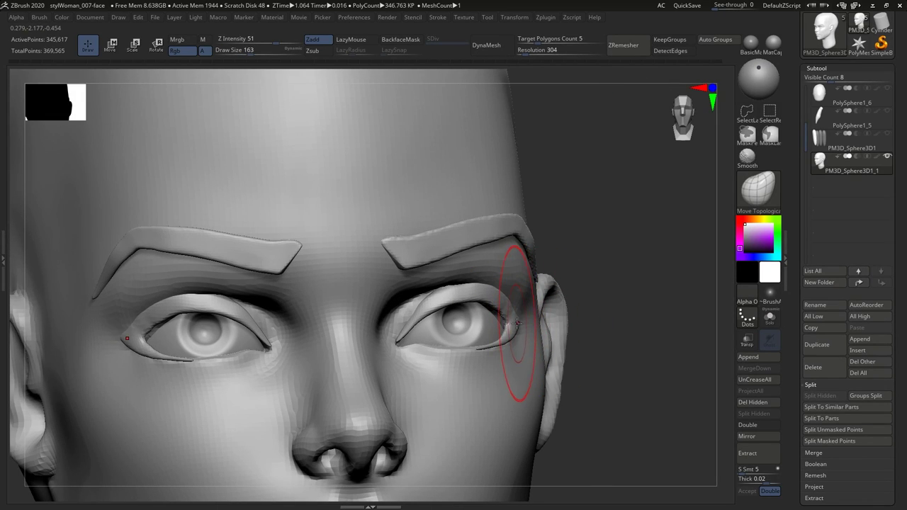
{"action": "mouse_move", "coordinate": [528, 324]}
{"action": "right_mouse_down"}
{"action": "mouse_move", "coordinate": [496, 326]}
{"action": "mouse_move", "coordinate": [546, 330]}
{"action": "mouse_move", "coordinate": [573, 319]}
{"action": "mouse_move", "coordinate": [540, 303]}
{"action": "mouse_move", "coordinate": [496, 333]}
{"action": "mouse_move", "coordinate": [474, 206]}
{"action": "mouse_move", "coordinate": [385, 253]}
{"action": "right_mouse_up"}
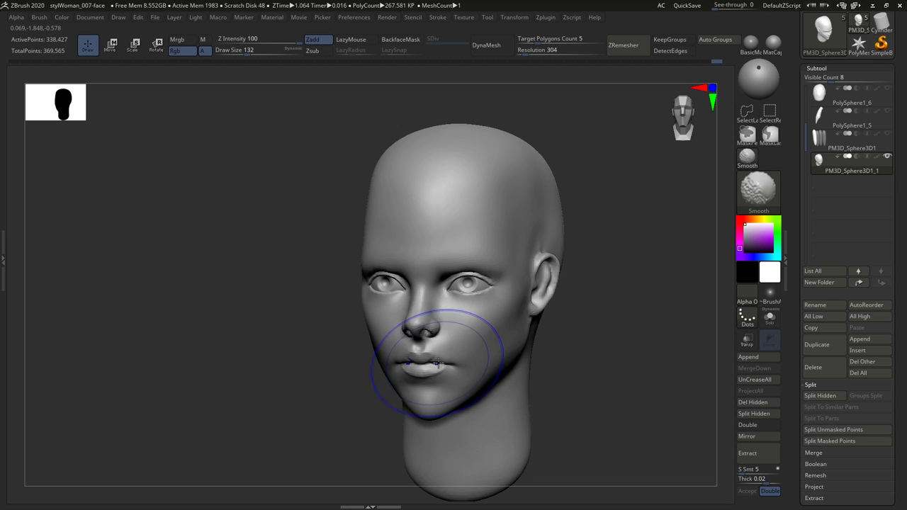
{"action": "mouse_move", "coordinate": [438, 363]}
{"action": "right_mouse_down", "text": "shift"}
{"action": "mouse_move", "coordinate": [461, 305]}
{"action": "mouse_move", "coordinate": [496, 326]}
{"action": "mouse_move", "coordinate": [500, 315]}
{"action": "mouse_move", "coordinate": [470, 243]}
{"action": "mouse_move", "coordinate": [470, 304]}
{"action": "right_mouse_up", "text": "shift"}
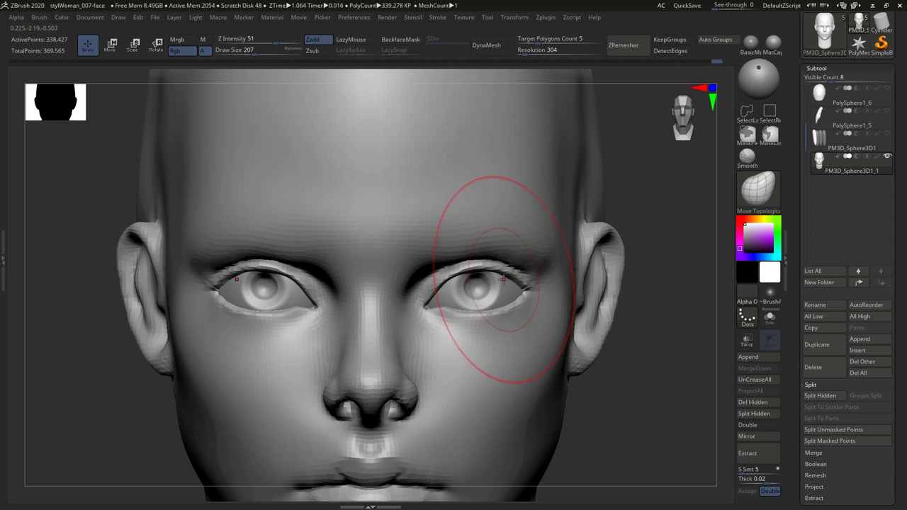
Orbit around the whole head to inspect the skull from the front, sides and back.
{"action": "right_click_drag", "start_coordinate": [503, 279], "coordinate": [497, 291], "text": "ctrl"}
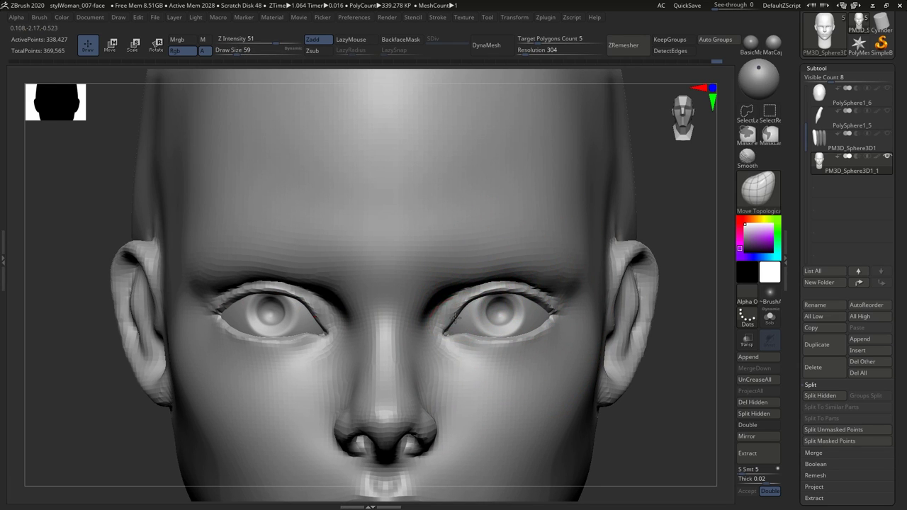
{"action": "mouse_move", "coordinate": [469, 303]}
{"action": "right_mouse_down"}
{"action": "mouse_move", "coordinate": [468, 234]}
{"action": "mouse_move", "coordinate": [552, 194]}
{"action": "right_mouse_up"}
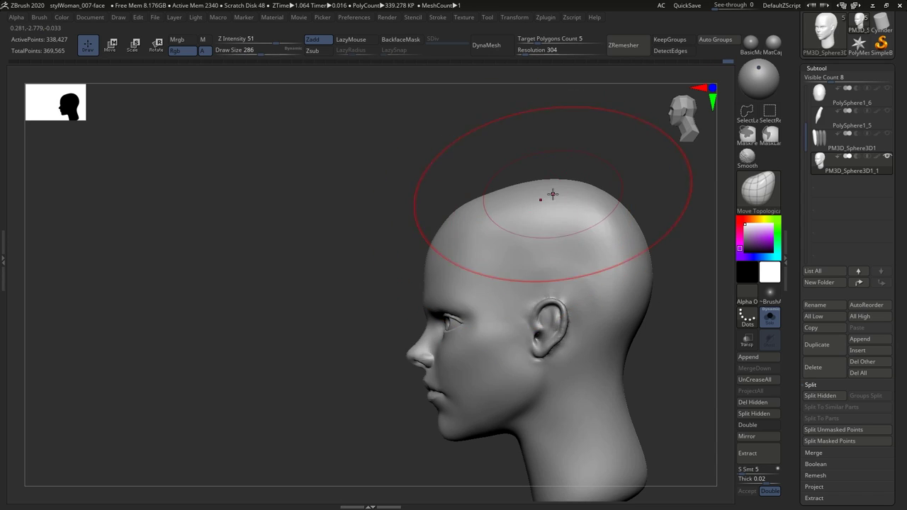
{"action": "mouse_move", "coordinate": [442, 239]}
{"action": "right_mouse_down"}
{"action": "mouse_move", "coordinate": [470, 192]}
{"action": "mouse_move", "coordinate": [474, 229]}
{"action": "mouse_move", "coordinate": [531, 229]}
{"action": "right_mouse_up"}
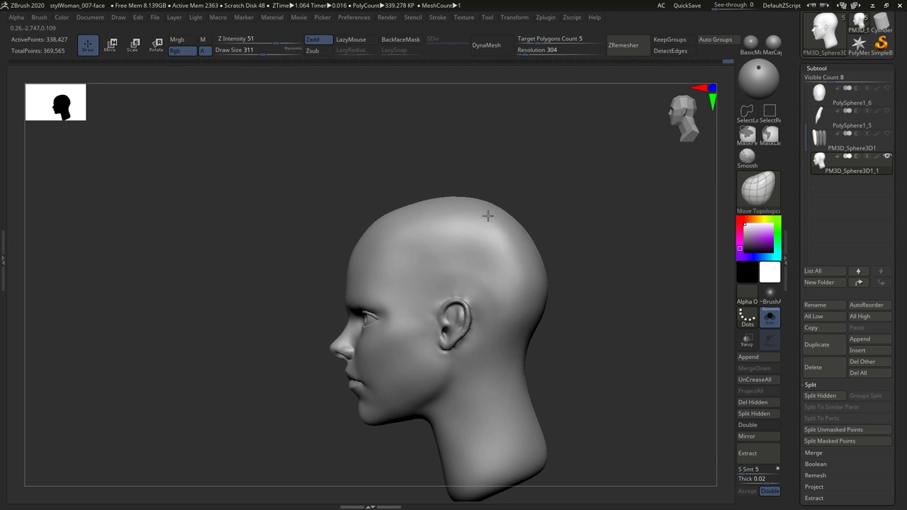
{"action": "mouse_move", "coordinate": [536, 302]}
{"action": "right_mouse_down", "text": "shift"}
{"action": "mouse_move", "coordinate": [496, 274]}
{"action": "mouse_move", "coordinate": [502, 289]}
{"action": "right_mouse_up", "text": "shift"}
{"action": "mouse_move", "coordinate": [506, 246]}
{"action": "right_mouse_down"}
{"action": "mouse_move", "coordinate": [518, 260]}
{"action": "mouse_move", "coordinate": [536, 257]}
{"action": "mouse_move", "coordinate": [518, 276]}
{"action": "mouse_move", "coordinate": [542, 326]}
{"action": "mouse_move", "coordinate": [484, 291]}
{"action": "right_mouse_up"}
{"action": "right_click_drag", "start_coordinate": [487, 182], "coordinate": [483, 174]}
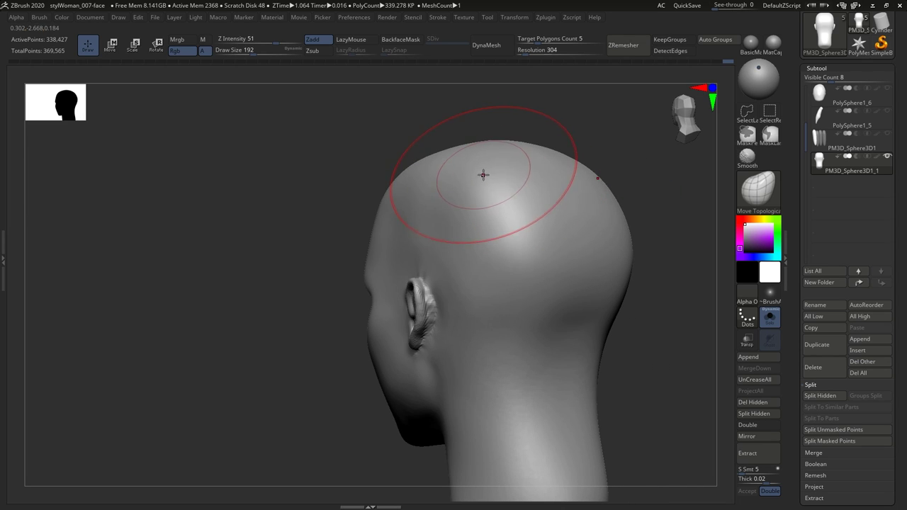
{"action": "right_click_drag", "start_coordinate": [535, 314], "coordinate": [502, 288]}
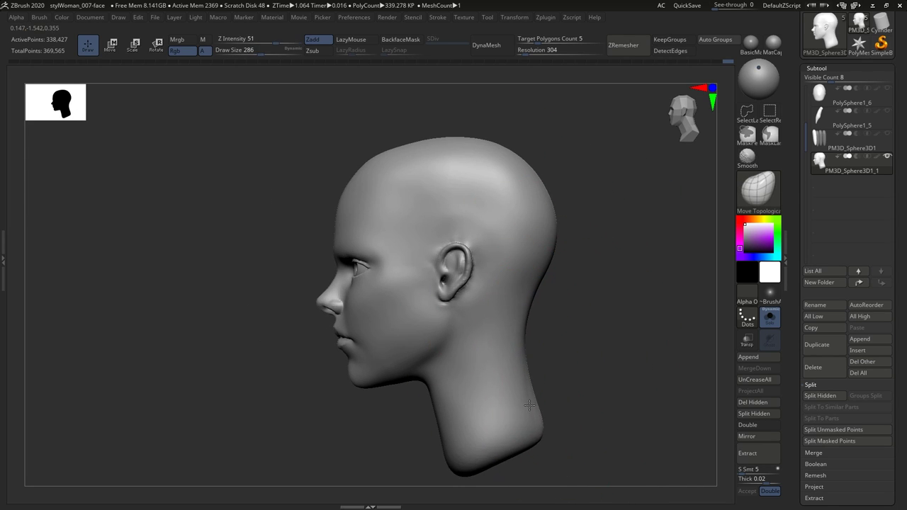
{"action": "mouse_move", "coordinate": [524, 333]}
{"action": "right_mouse_down"}
{"action": "mouse_move", "coordinate": [521, 343]}
{"action": "mouse_move", "coordinate": [521, 307]}
{"action": "mouse_move", "coordinate": [489, 354]}
{"action": "mouse_move", "coordinate": [518, 372]}
{"action": "mouse_move", "coordinate": [509, 374]}
{"action": "mouse_move", "coordinate": [531, 348]}
{"action": "right_mouse_up"}
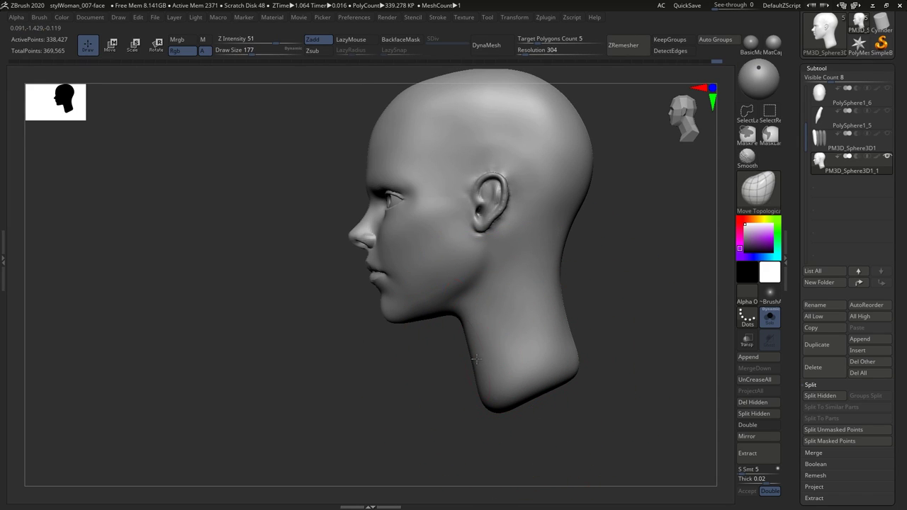
Nudge the neck and back-of-head shape with a large Move brush, checking from several angles.
{"action": "left_click_drag", "start_coordinate": [480, 369], "coordinate": [557, 354]}
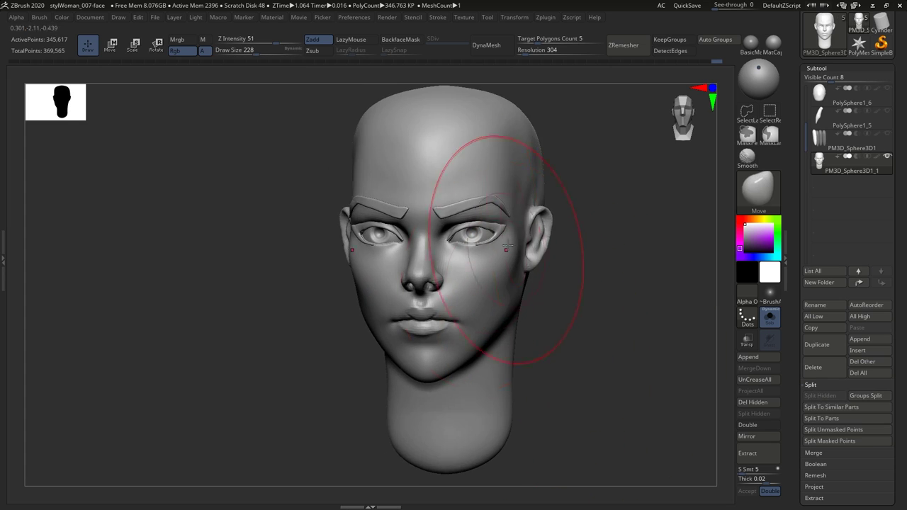
{"action": "mouse_move", "coordinate": [507, 249]}
{"action": "right_mouse_down"}
{"action": "mouse_move", "coordinate": [531, 165]}
{"action": "mouse_move", "coordinate": [496, 156]}
{"action": "mouse_move", "coordinate": [561, 177]}
{"action": "mouse_move", "coordinate": [509, 196]}
{"action": "right_mouse_up"}
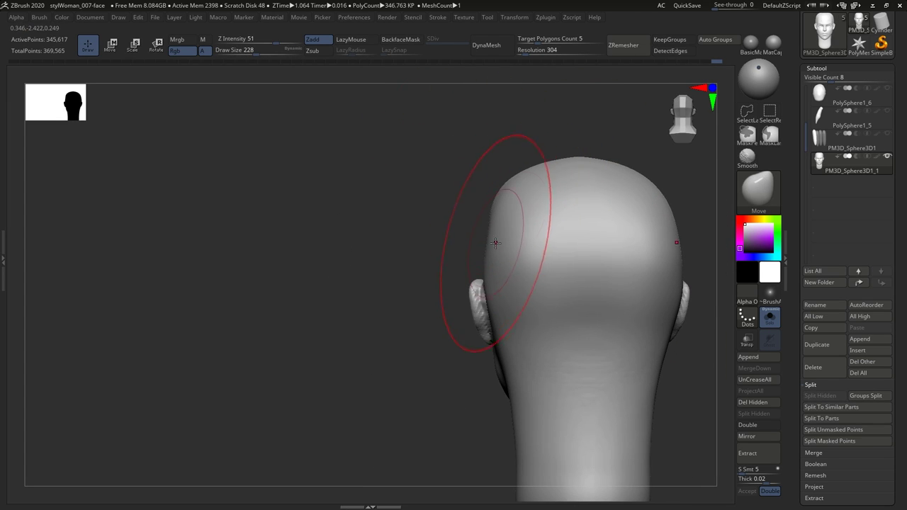
{"action": "right_click_drag", "start_coordinate": [495, 243], "coordinate": [565, 288]}
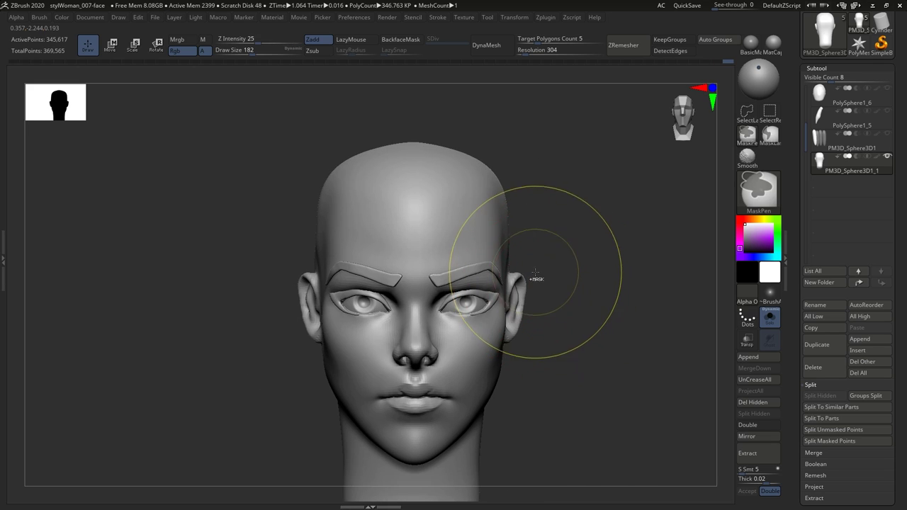
{"action": "mouse_move", "coordinate": [453, 164]}
{"action": "right_mouse_down", "text": "shift"}
{"action": "mouse_move", "coordinate": [432, 153]}
{"action": "mouse_move", "coordinate": [489, 154]}
{"action": "mouse_move", "coordinate": [448, 236]}
{"action": "right_mouse_up", "text": "shift"}
{"action": "mouse_move", "coordinate": [538, 178]}
{"action": "right_mouse_down", "text": "shift"}
{"action": "mouse_move", "coordinate": [571, 219]}
{"action": "mouse_move", "coordinate": [560, 196]}
{"action": "mouse_move", "coordinate": [581, 263]}
{"action": "mouse_move", "coordinate": [522, 277]}
{"action": "mouse_move", "coordinate": [577, 299]}
{"action": "right_mouse_up", "text": "shift"}
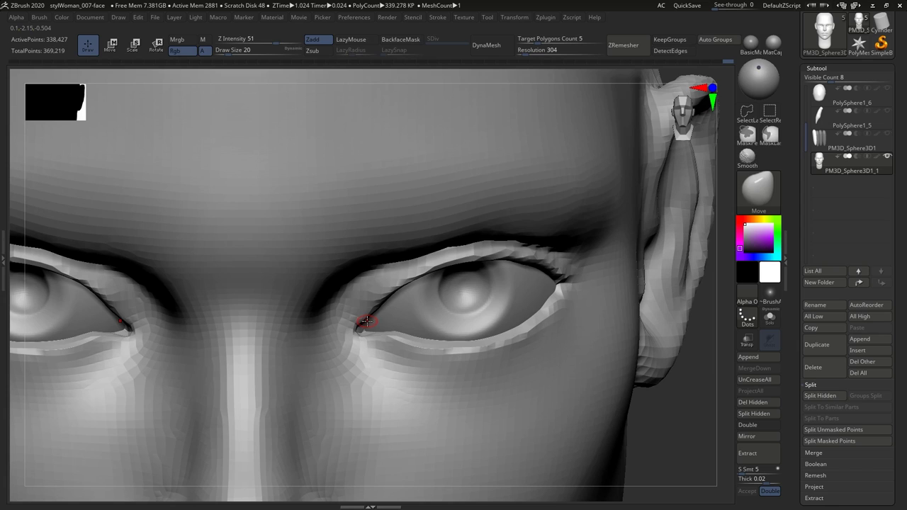
With an enlarged Move Topological brush (BMT), drag the eyeliner wing's outer corner outward to sharpen it.
{"action": "mouse_move", "coordinate": [362, 329]}
{"action": "right_mouse_down", "text": "ctrl"}
{"action": "mouse_move", "coordinate": [385, 366]}
{"action": "mouse_move", "coordinate": [372, 327]}
{"action": "right_mouse_up", "text": "ctrl"}
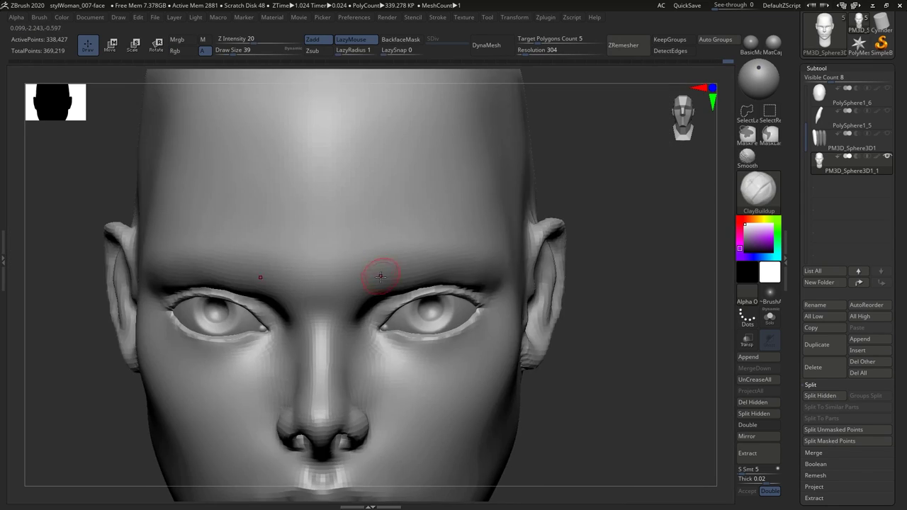
{"action": "mouse_move", "coordinate": [374, 273]}
{"action": "right_mouse_down", "text": "ctrl"}
{"action": "mouse_move", "coordinate": [433, 211]}
{"action": "mouse_move", "coordinate": [455, 263]}
{"action": "right_mouse_up", "text": "ctrl"}
{"action": "mouse_move", "coordinate": [516, 291]}
{"action": "right_mouse_down"}
{"action": "mouse_move", "coordinate": [522, 284]}
{"action": "mouse_move", "coordinate": [500, 292]}
{"action": "right_mouse_up"}
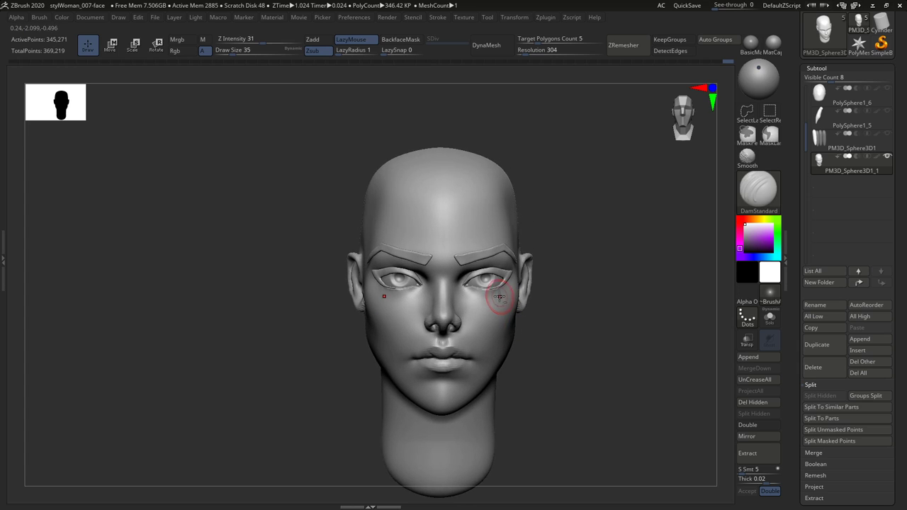
{"action": "mouse_move", "coordinate": [496, 296]}
{"action": "right_mouse_down", "text": "ctrl"}
{"action": "mouse_move", "coordinate": [496, 342]}
{"action": "mouse_move", "coordinate": [480, 279]}
{"action": "mouse_move", "coordinate": [504, 291]}
{"action": "right_mouse_up", "text": "ctrl"}
{"action": "key", "text": "b"}
{"action": "key", "text": "m"}
{"action": "key", "text": "t"}
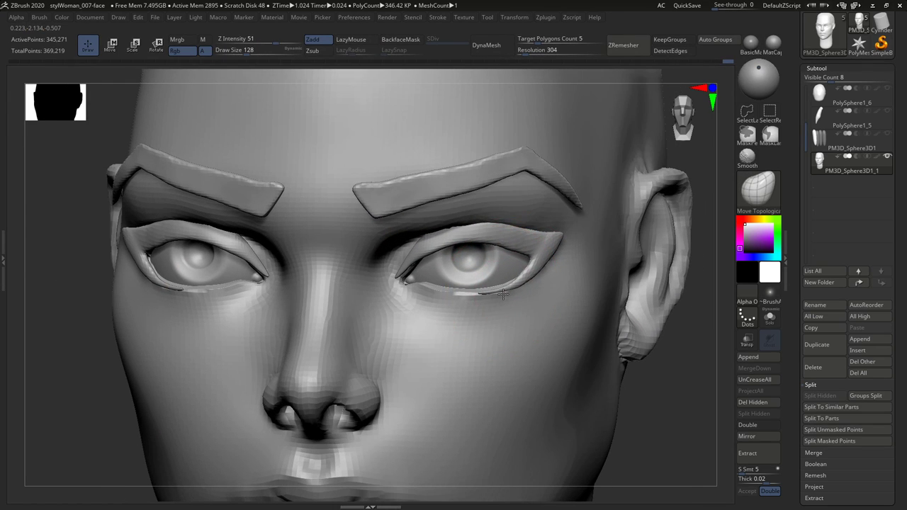
{"action": "left_click_drag", "start_coordinate": [517, 286], "coordinate": [521, 285]}
{"action": "right_click_drag", "start_coordinate": [521, 286], "coordinate": [536, 263]}
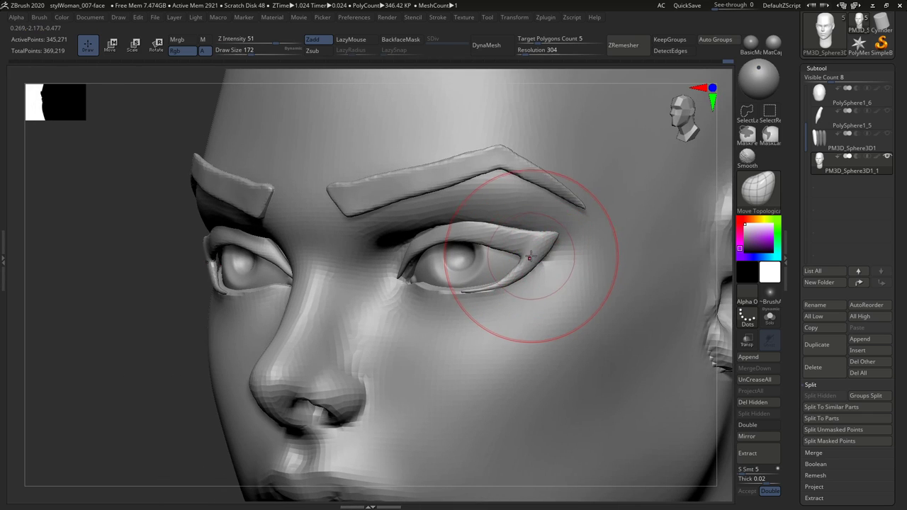
{"action": "left_click_drag", "start_coordinate": [557, 253], "coordinate": [563, 254]}
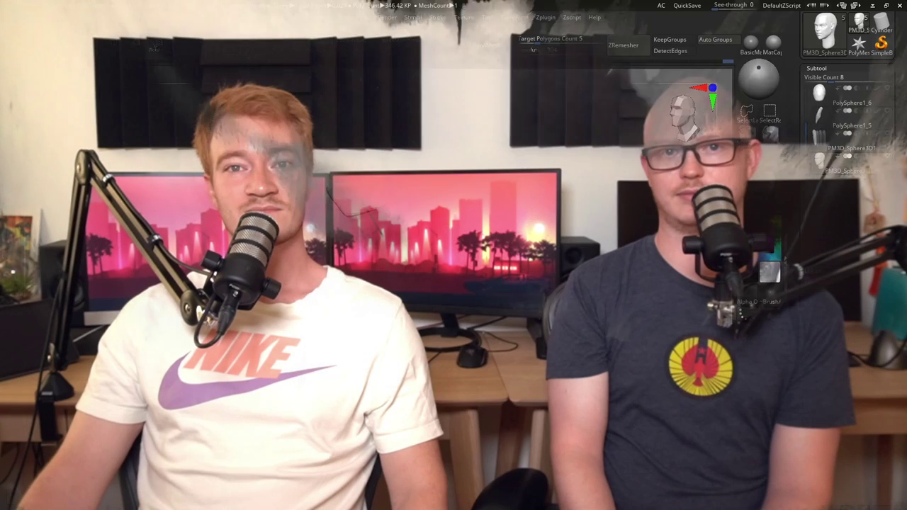